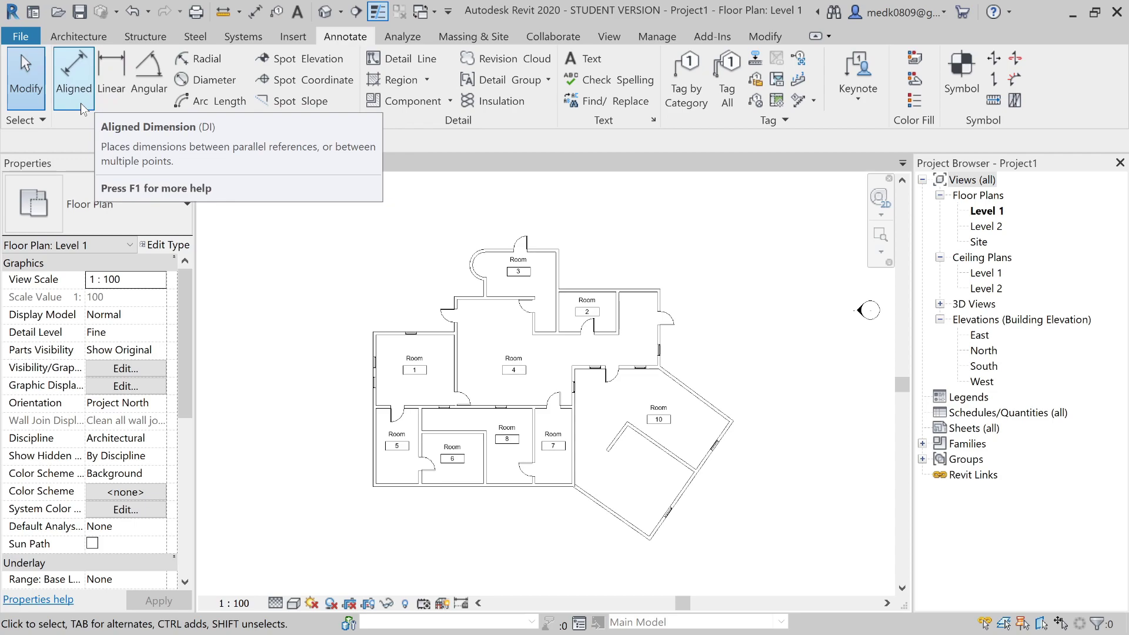
# Step: Place an aligned dimension above Room 1 between the centerlines of its two side walls, using the Wall centerlines reference option
pyautogui.click(80, 103)
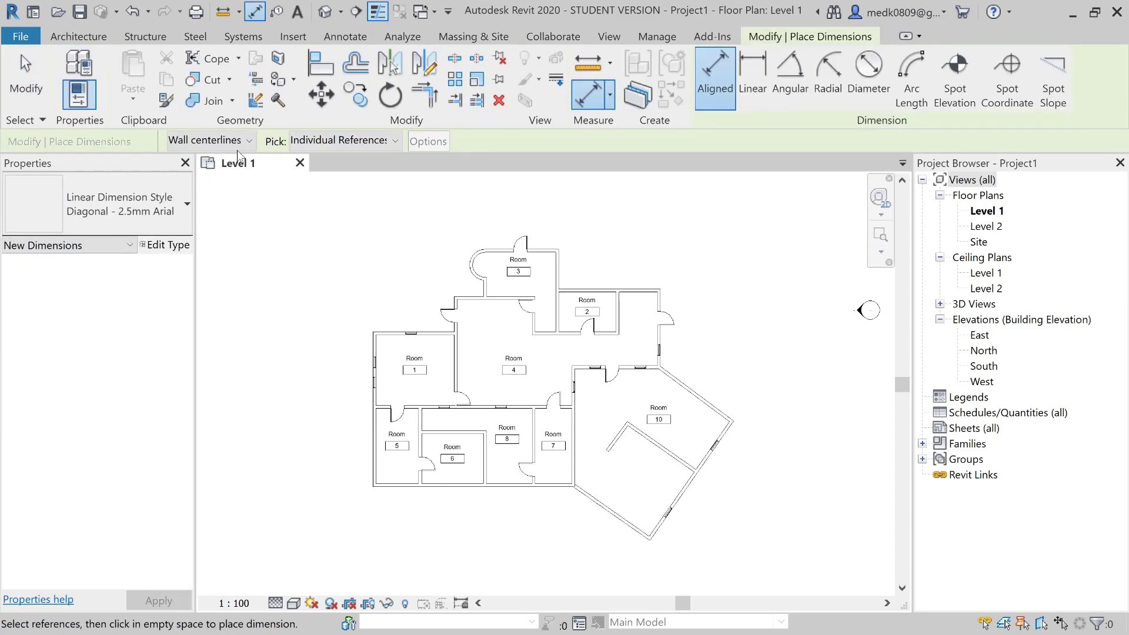
pyautogui.click(236, 148)
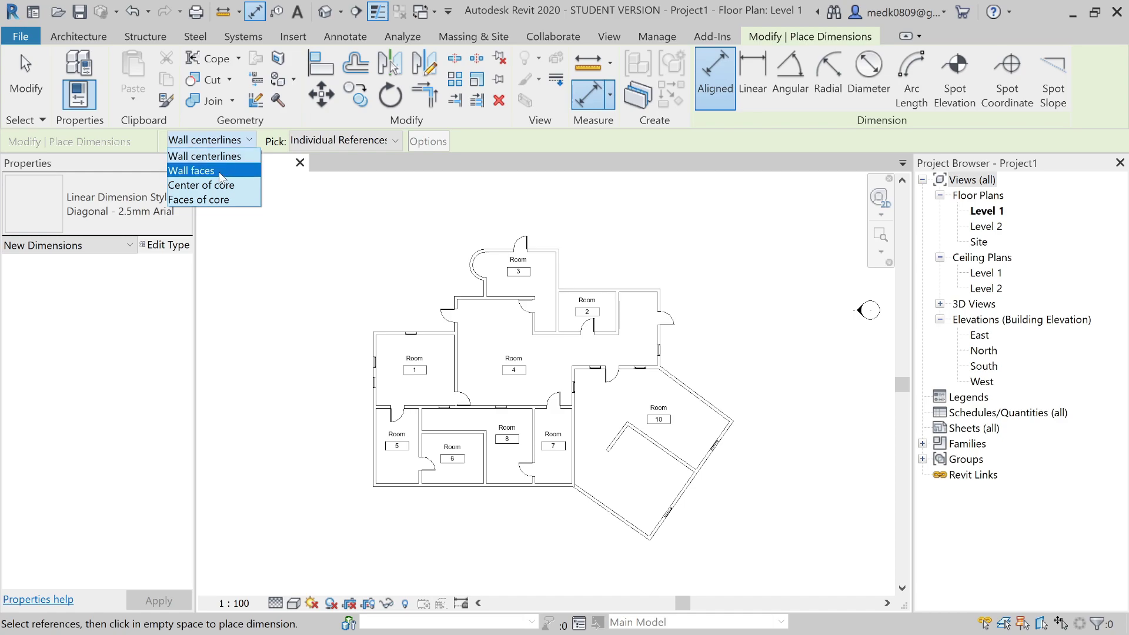
pyautogui.click(215, 158)
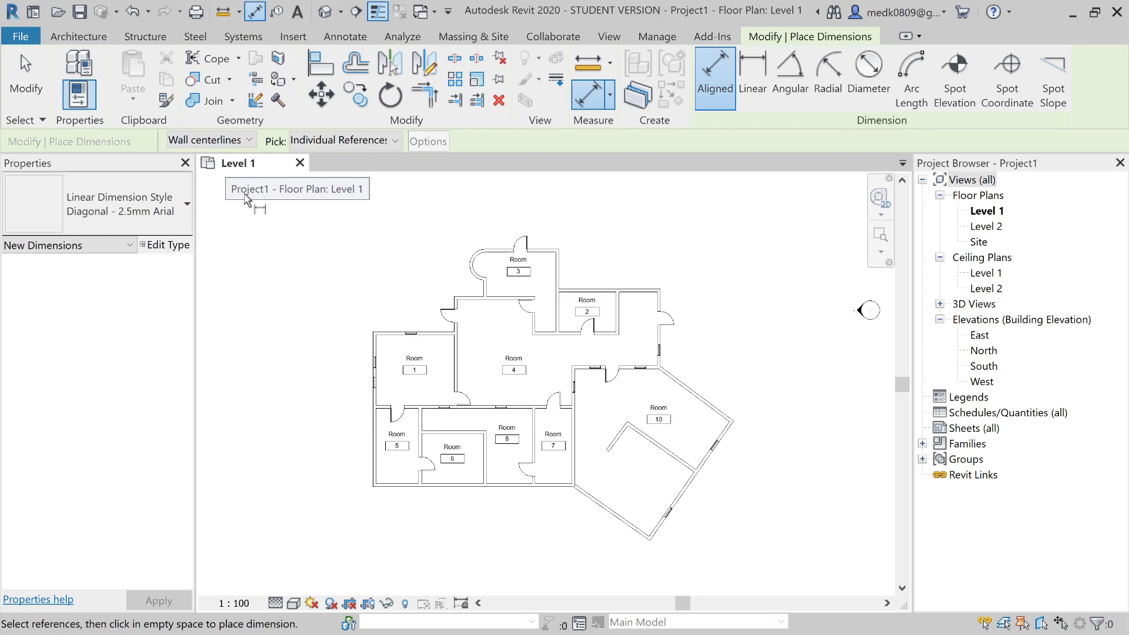
pyautogui.scroll(5, 371, 399)
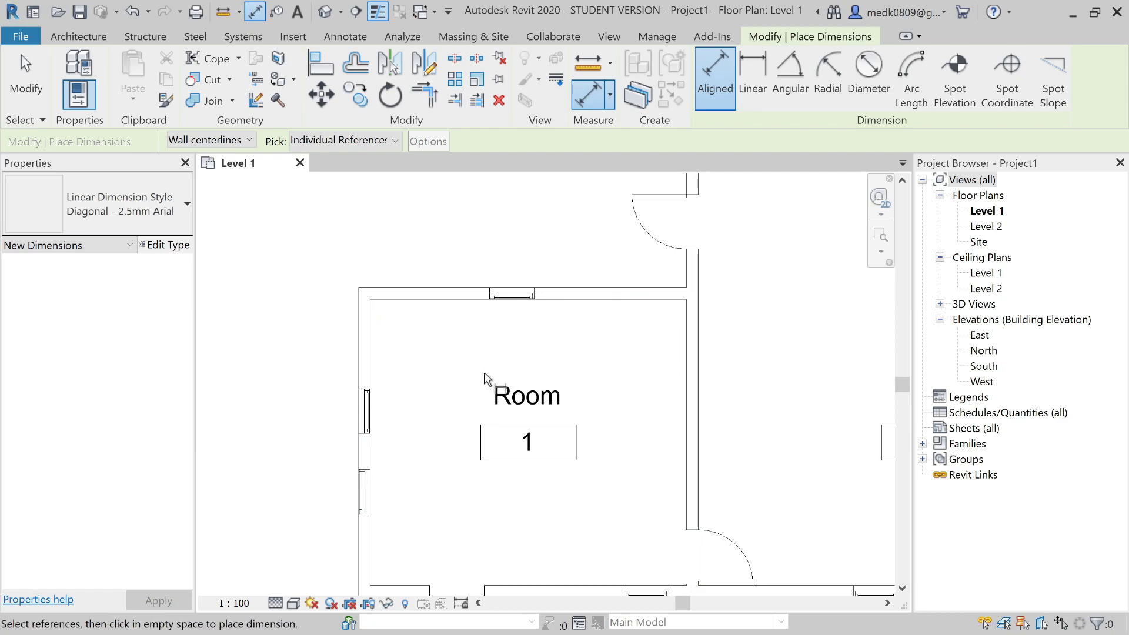
pyautogui.click(365, 357)
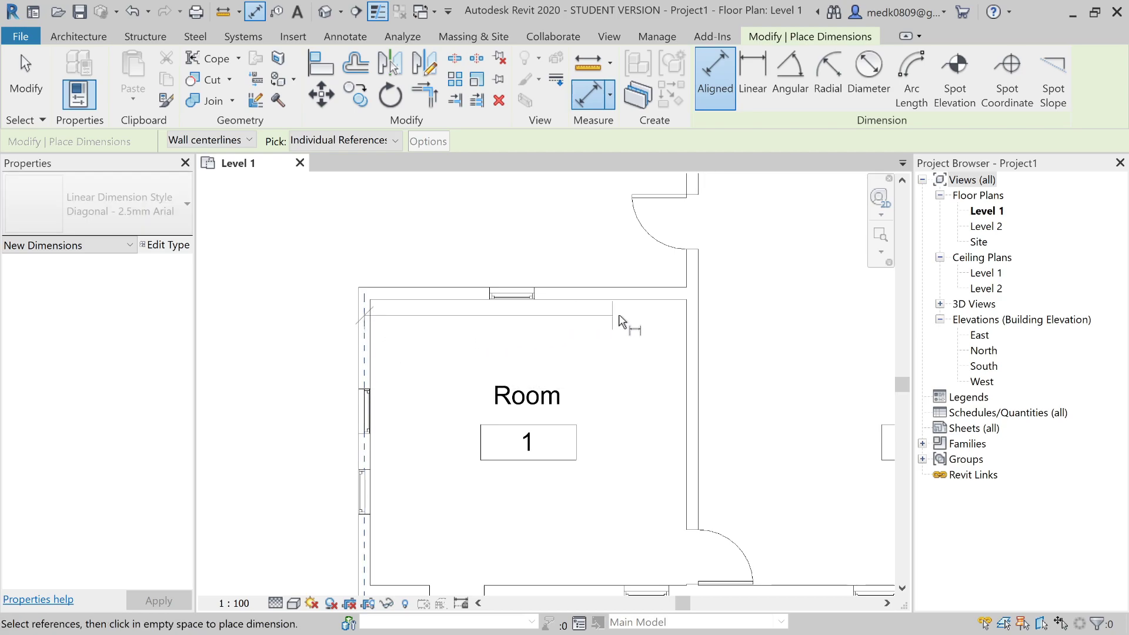
pyautogui.click(692, 357)
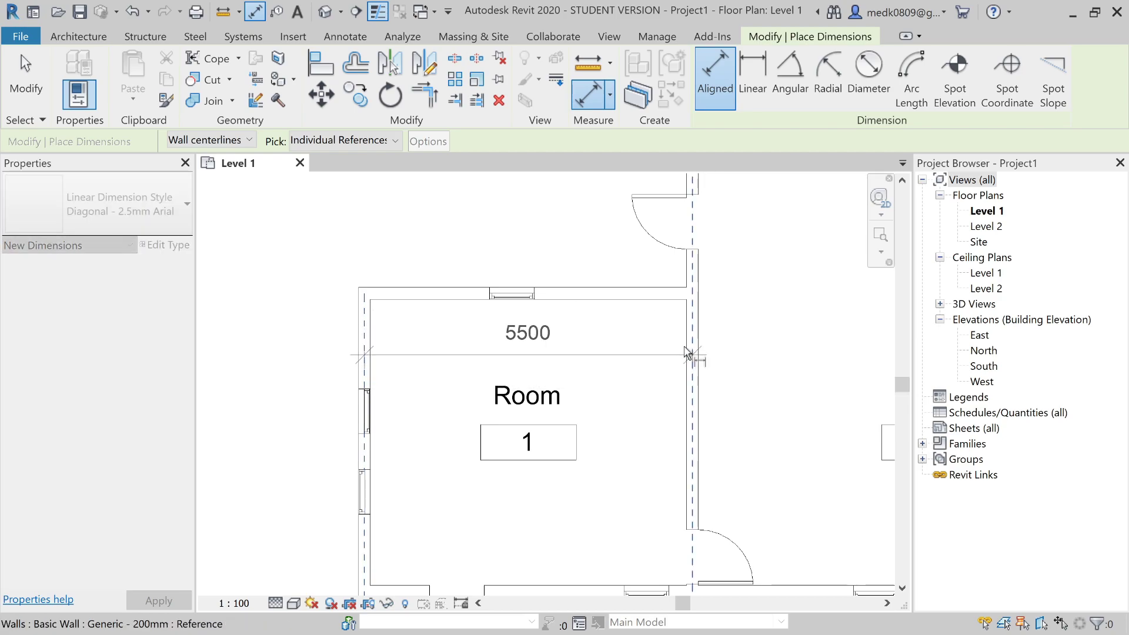
pyautogui.click(566, 268)
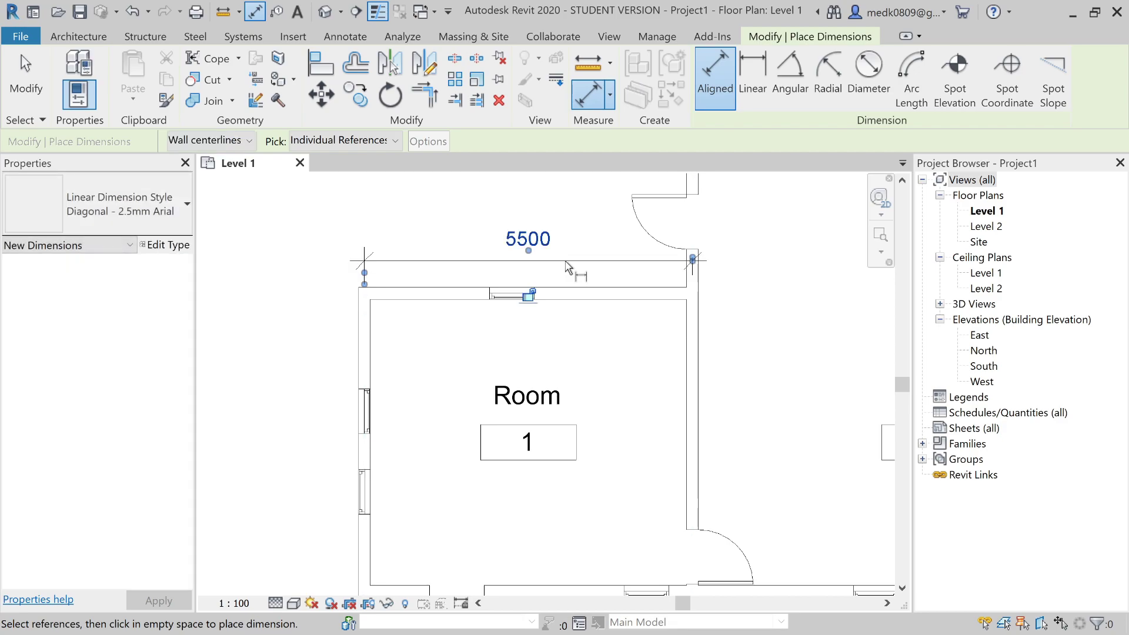
# Step: Place an aligned dimension below Room 5 between the centerlines of its two side walls
pyautogui.scroll(-4, 567, 267)
pyautogui.scroll(-2, 568, 268)
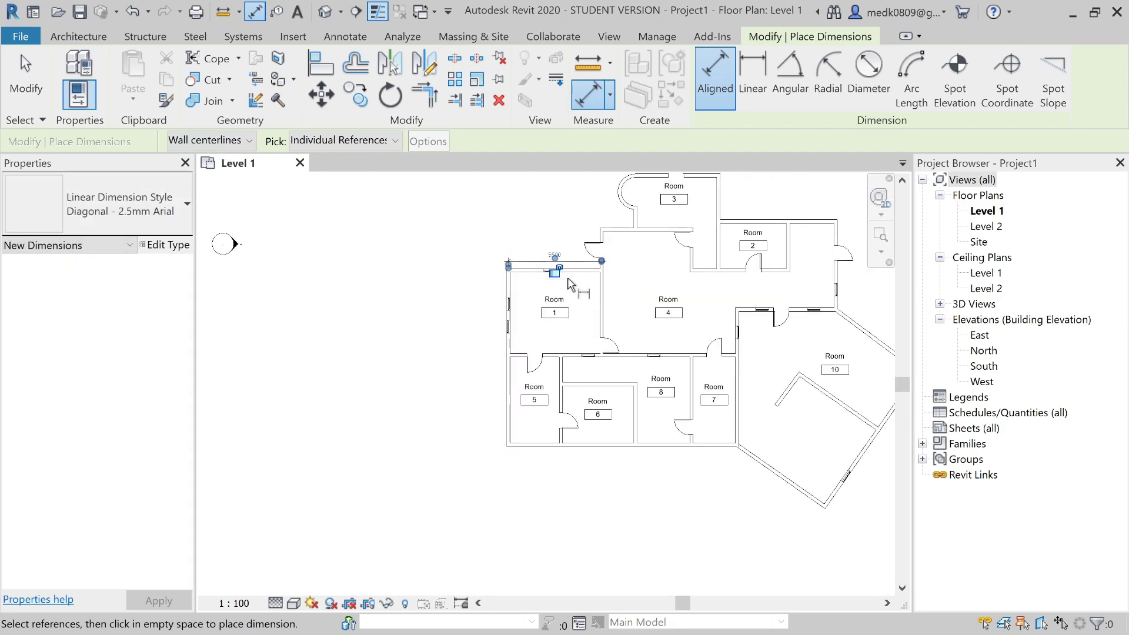
pyautogui.scroll(6, 520, 474)
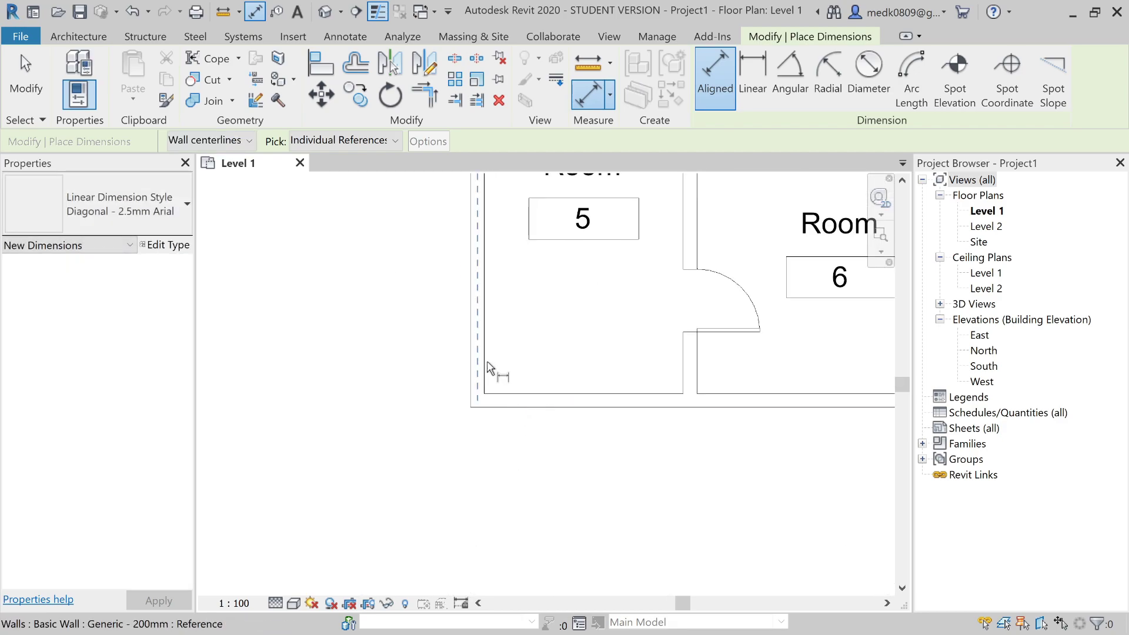
pyautogui.click(478, 360)
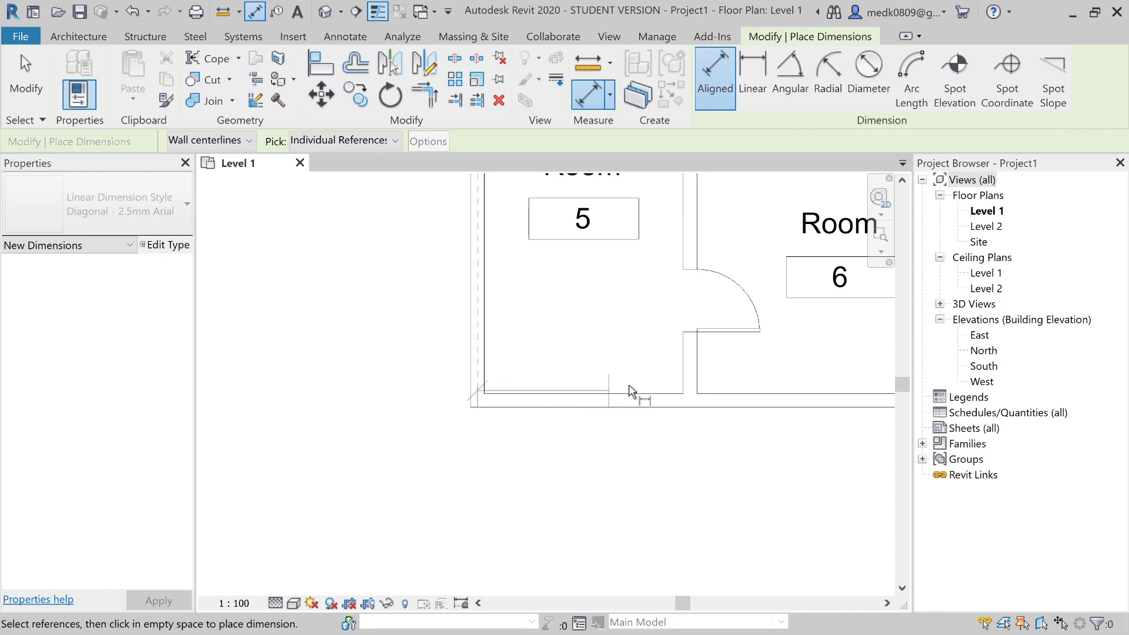
pyautogui.click(691, 367)
pyautogui.click(635, 469)
pyautogui.press('Escape')
pyautogui.press('Escape')
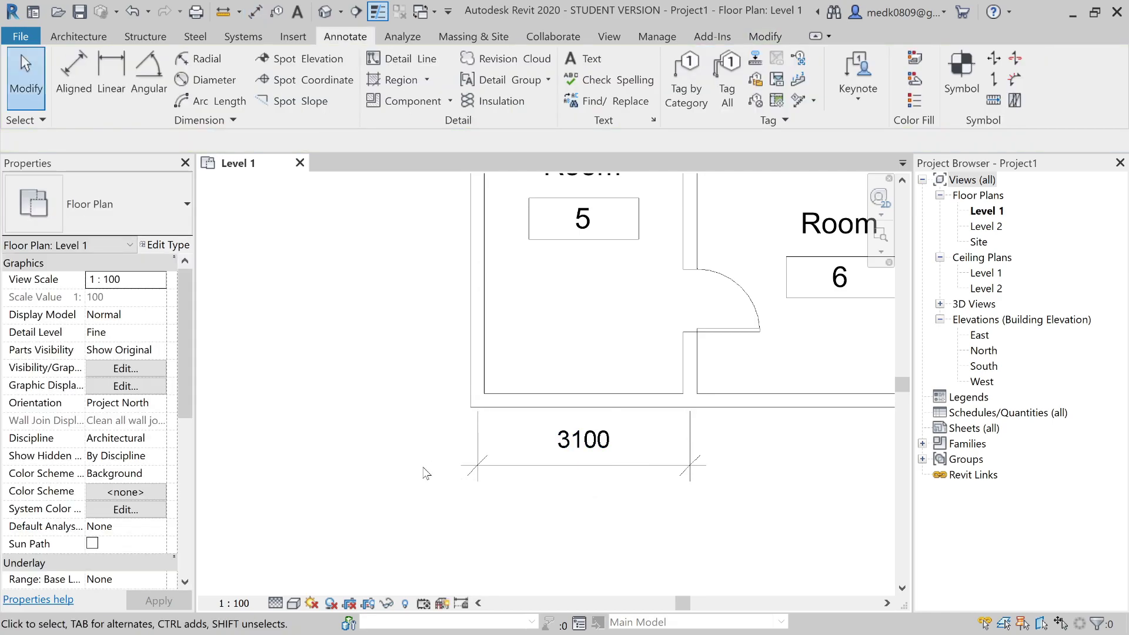
# Step: Delete the centerline dimension below Room 5
pyautogui.scroll(-2, 426, 469)
pyautogui.scroll(3, 541, 439)
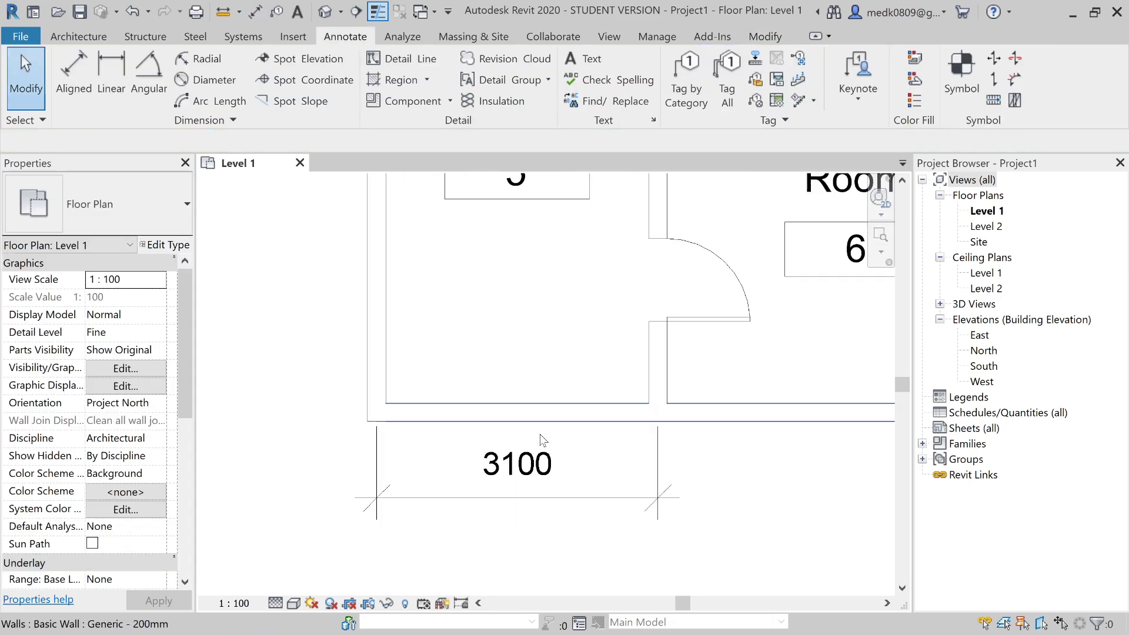
pyautogui.click(529, 465)
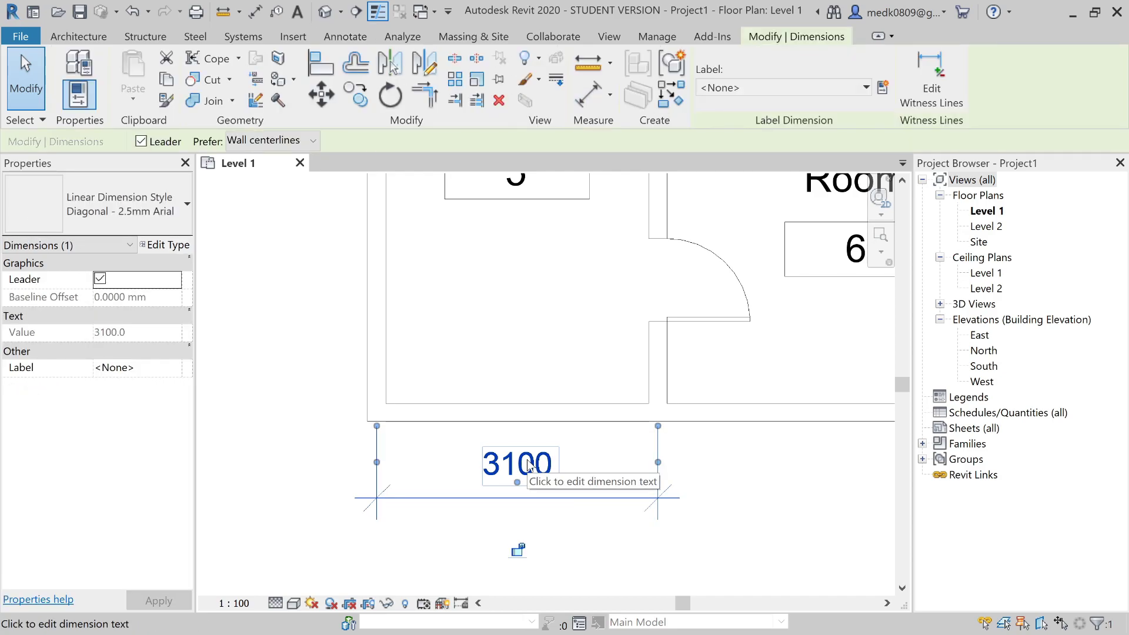
pyautogui.press('Delete')
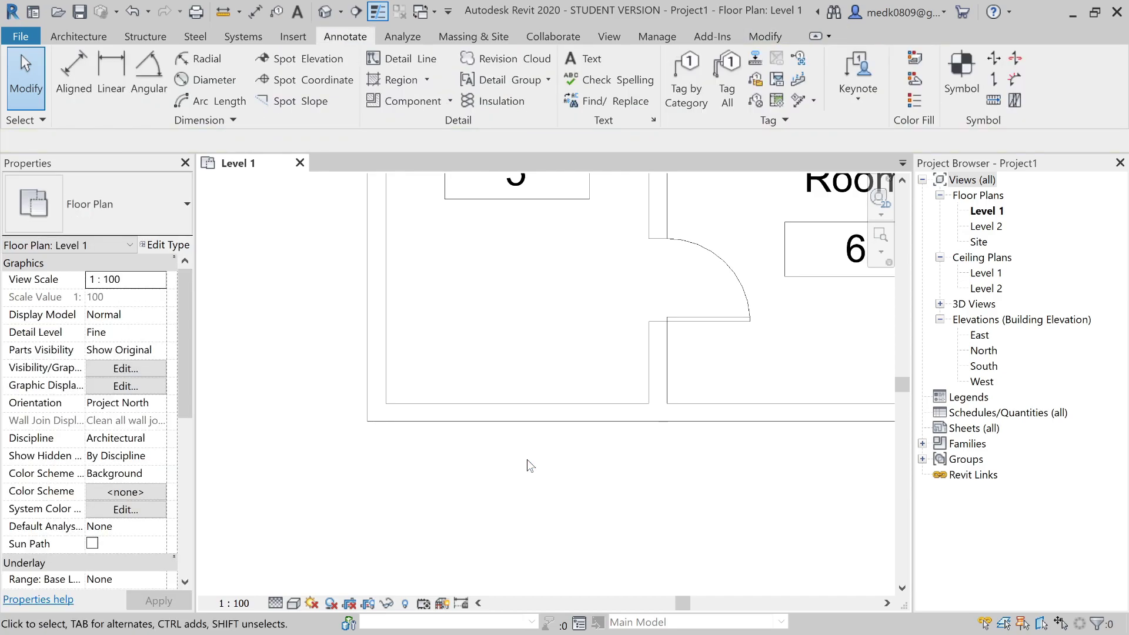
# Step: Set aligned dimensions to reference Wall faces and dimension Room 5's clear width between the inner faces of its side walls, below the room
pyautogui.click(74, 75)
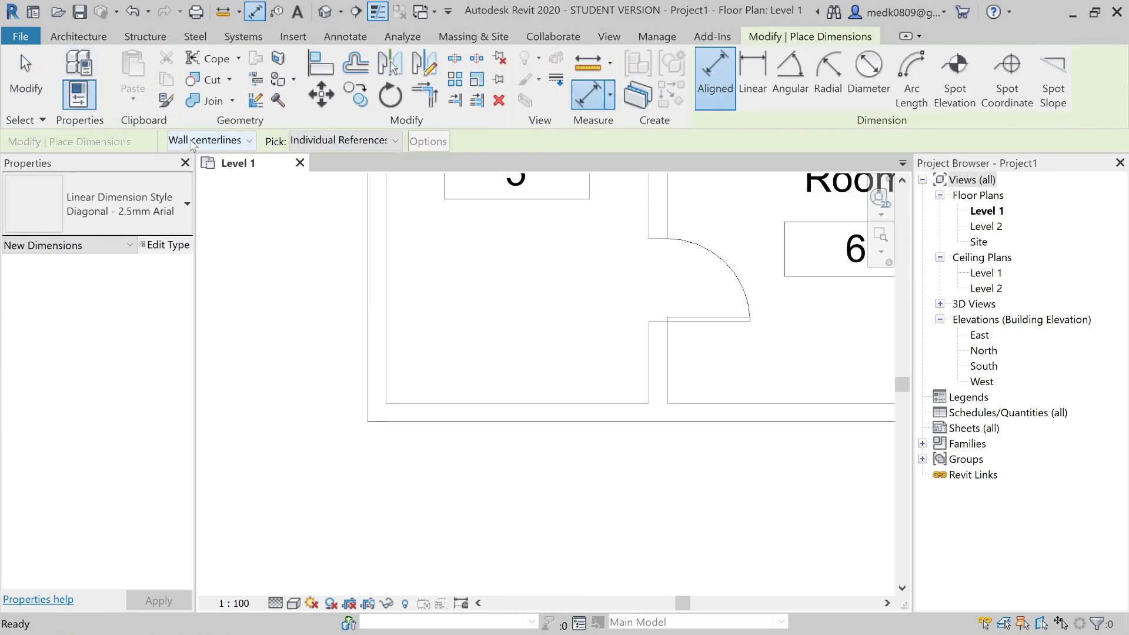
pyautogui.click(194, 140)
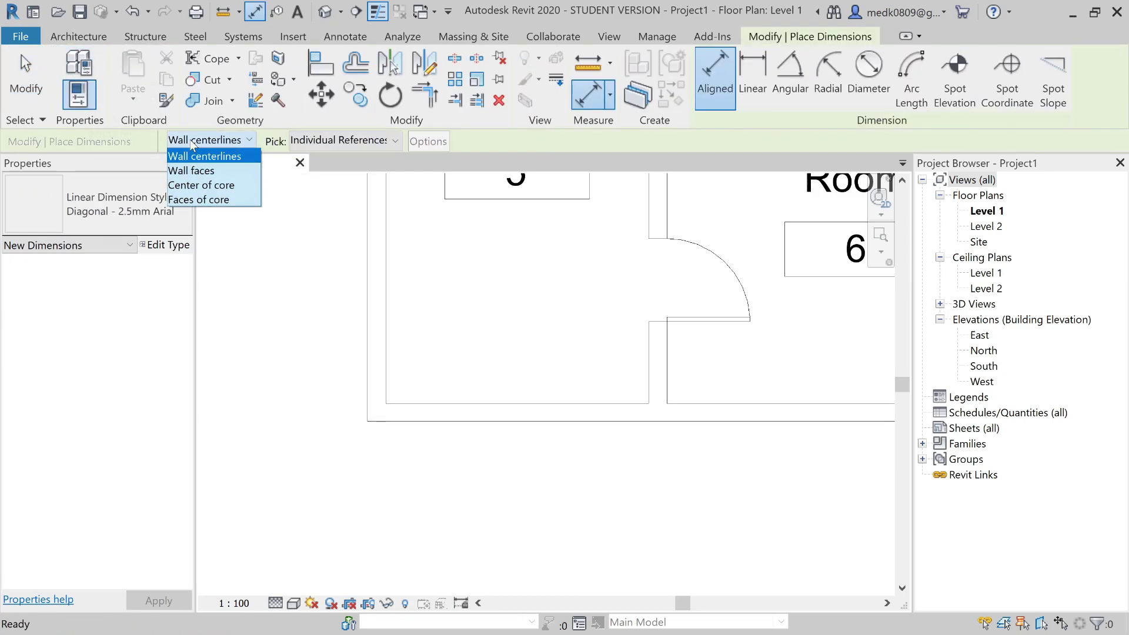
pyautogui.click(194, 171)
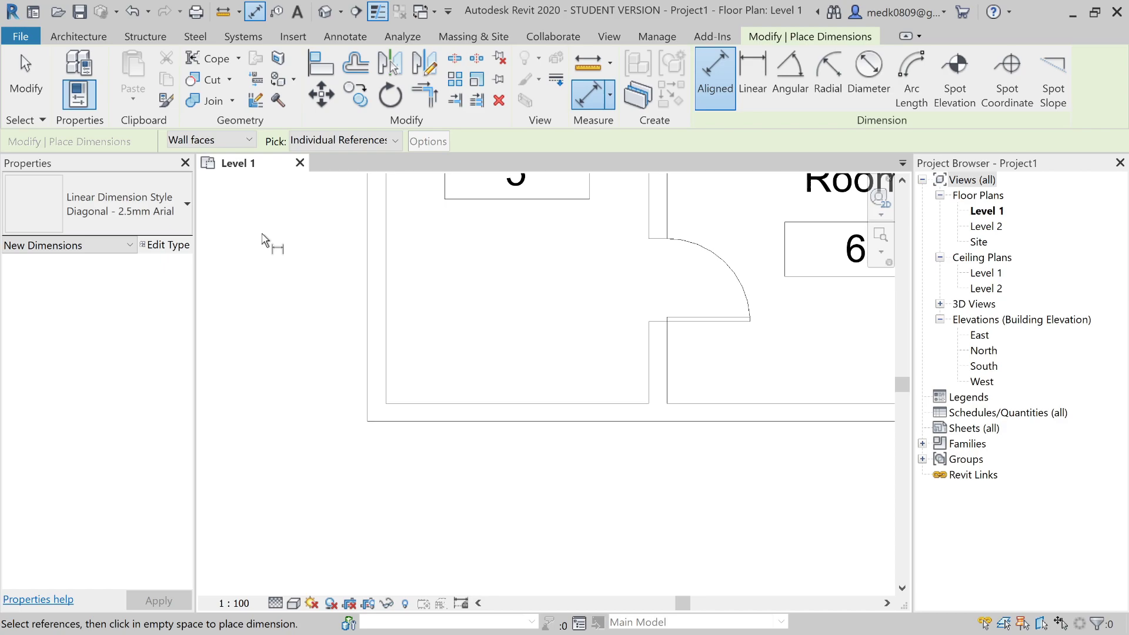
pyautogui.scroll(-1, 310, 317)
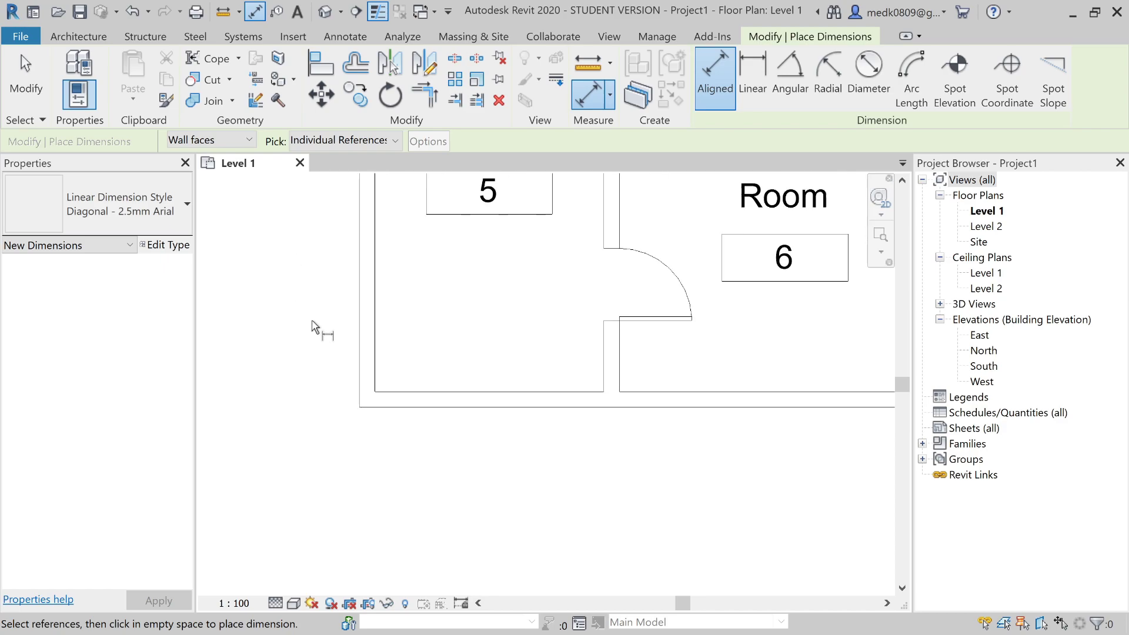
pyautogui.scroll(1, 333, 369)
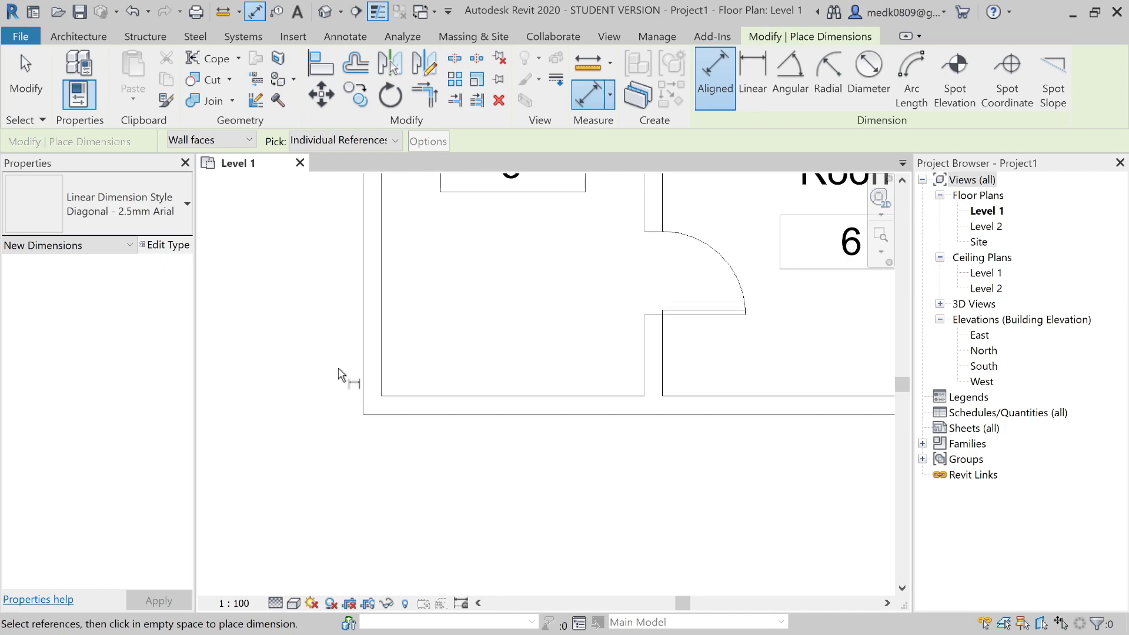
pyautogui.click(384, 383)
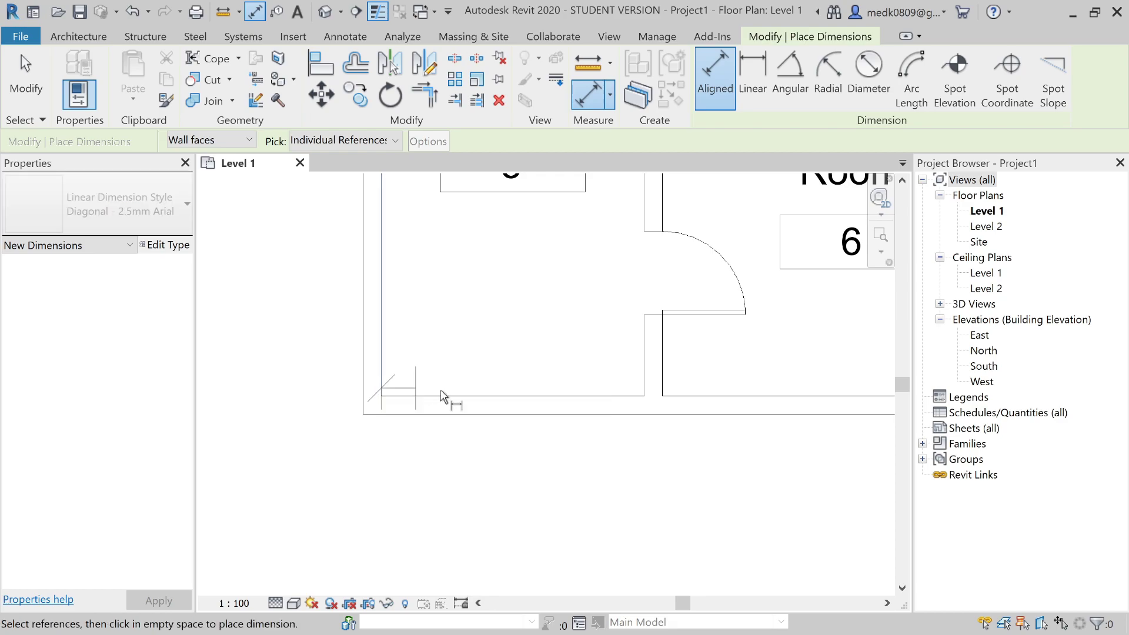
pyautogui.click(642, 363)
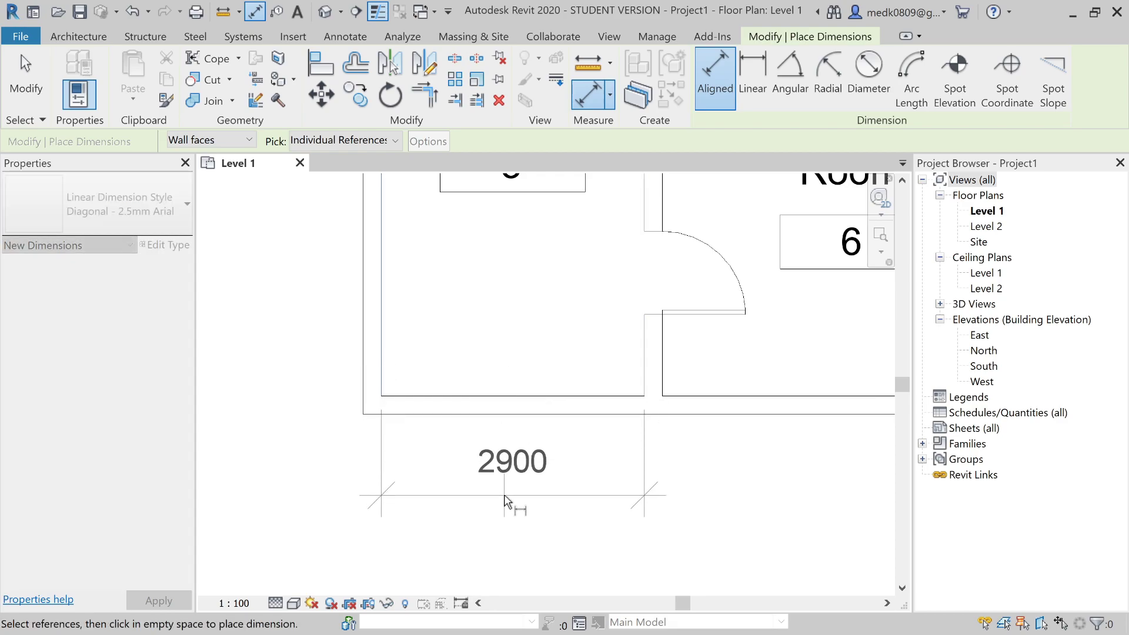
pyautogui.click(499, 473)
pyautogui.scroll(-2, 517, 314)
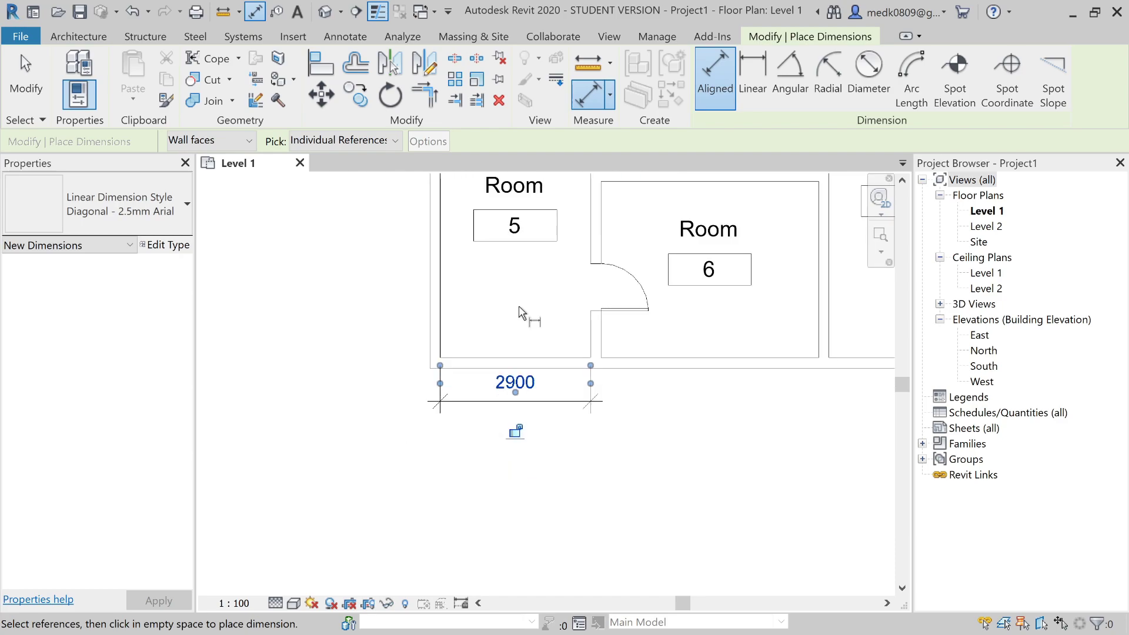
pyautogui.press('Escape')
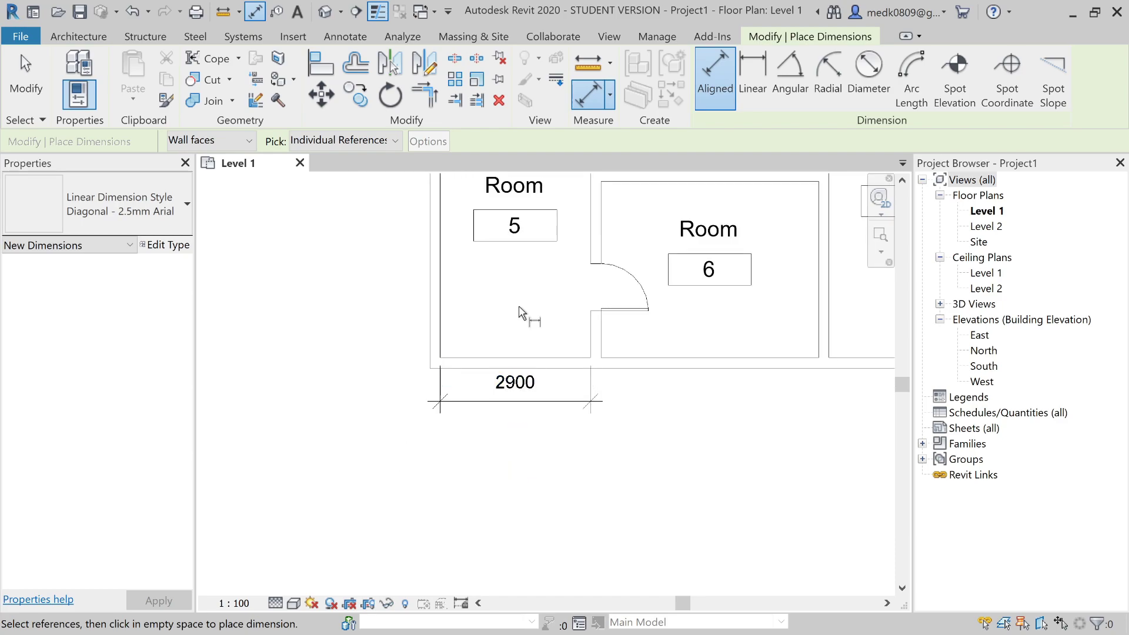
# Step: Add a second aligned dimension beneath Room 5's inner-width dimension, spanning the outer faces of the same two side walls
pyautogui.click(430, 352)
pyautogui.click(604, 360)
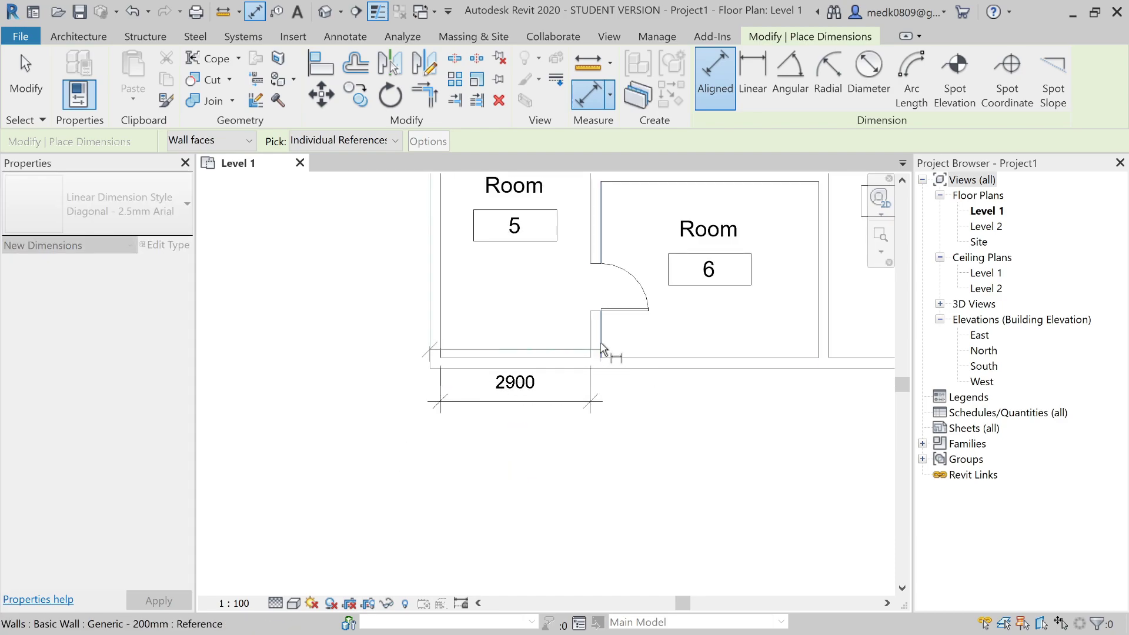
pyautogui.click(548, 438)
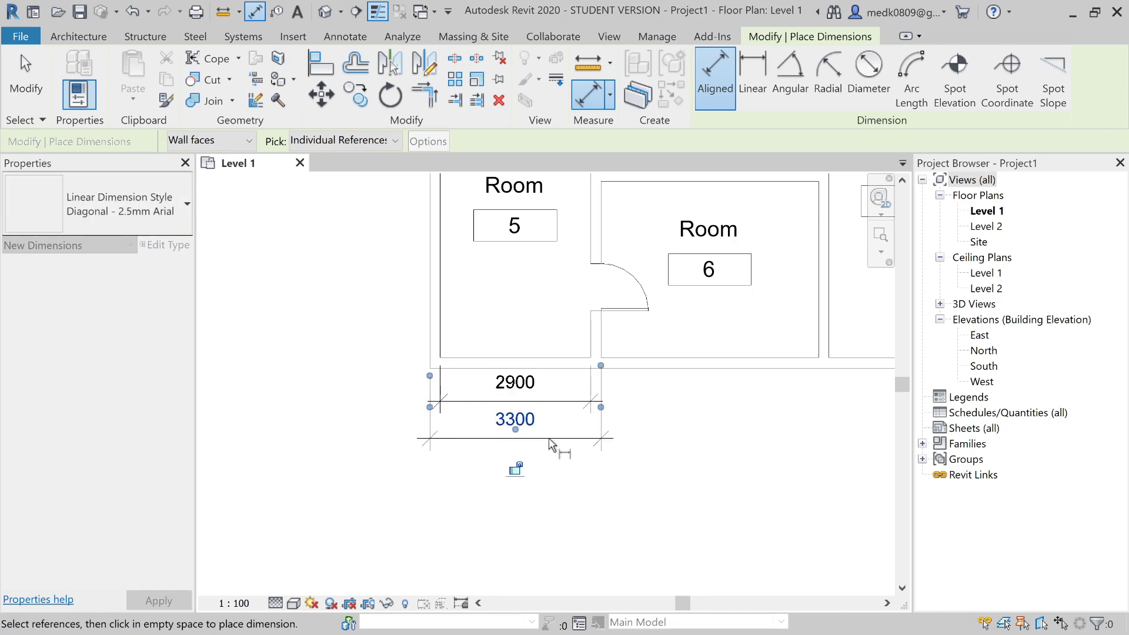
pyautogui.press('Escape')
pyautogui.press('Escape')
# Step: Place an aligned dimension outside the angled window wall below Room 10, from the lower diagonal wall's inner face to the partition's near face
pyautogui.scroll(-4, 551, 444)
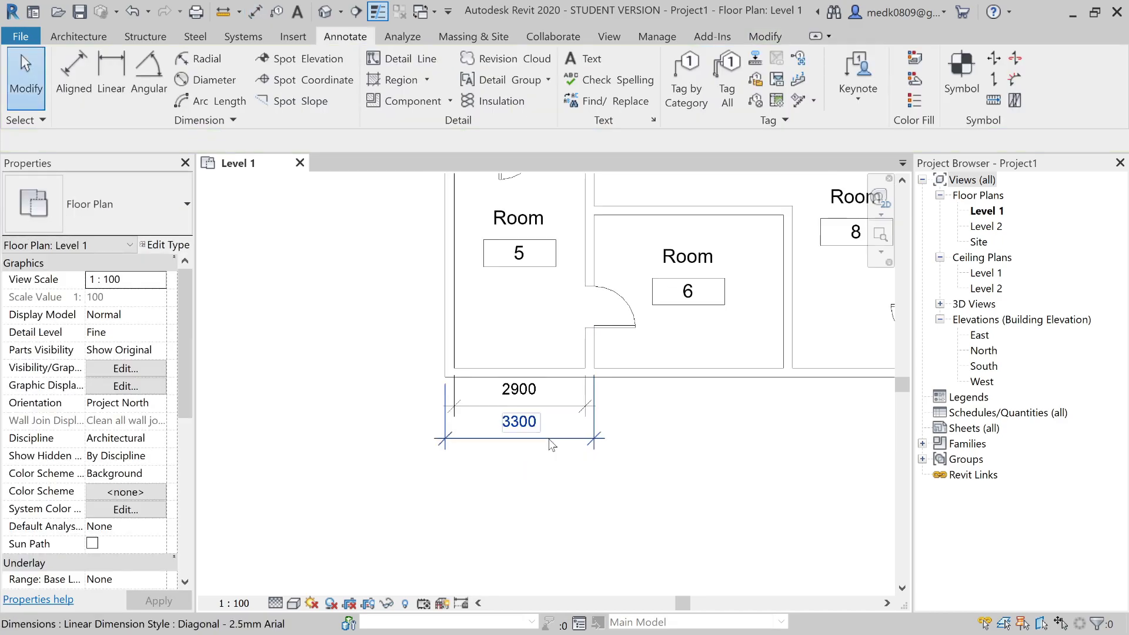
pyautogui.moveTo(758, 407); pyautogui.dragTo(497, 401, button='middle')
pyautogui.scroll(-3, 496, 400)
pyautogui.moveTo(736, 388); pyautogui.dragTo(641, 335, button='middle')
pyautogui.scroll(3, 651, 380)
pyautogui.scroll(1, 588, 364)
pyautogui.scroll(2, 635, 322)
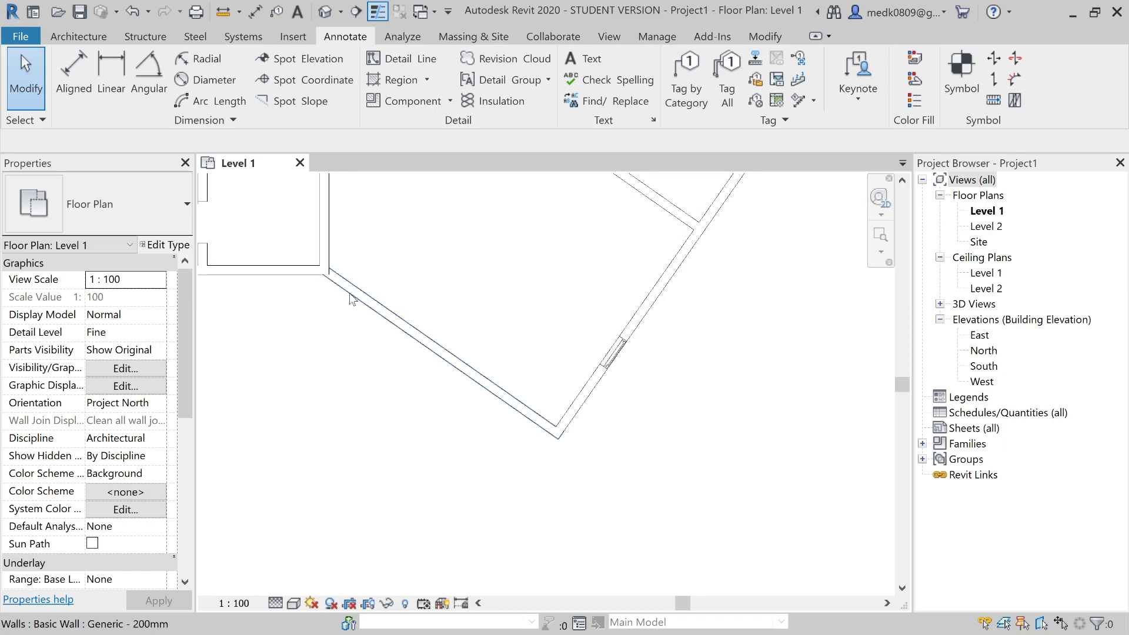
pyautogui.click(80, 83)
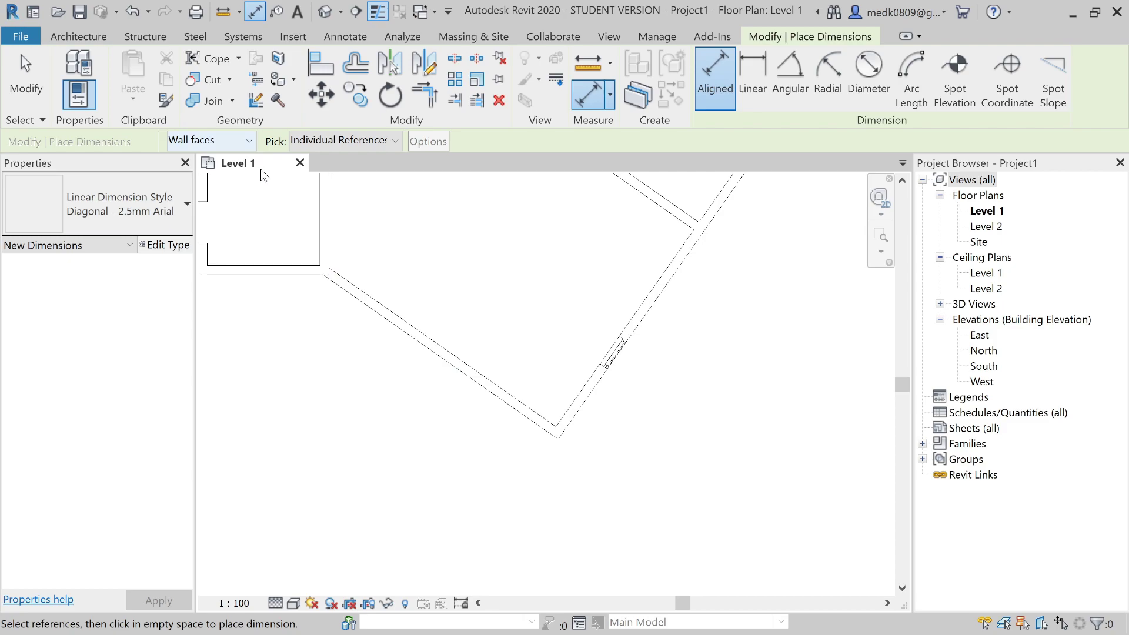
pyautogui.click(531, 407)
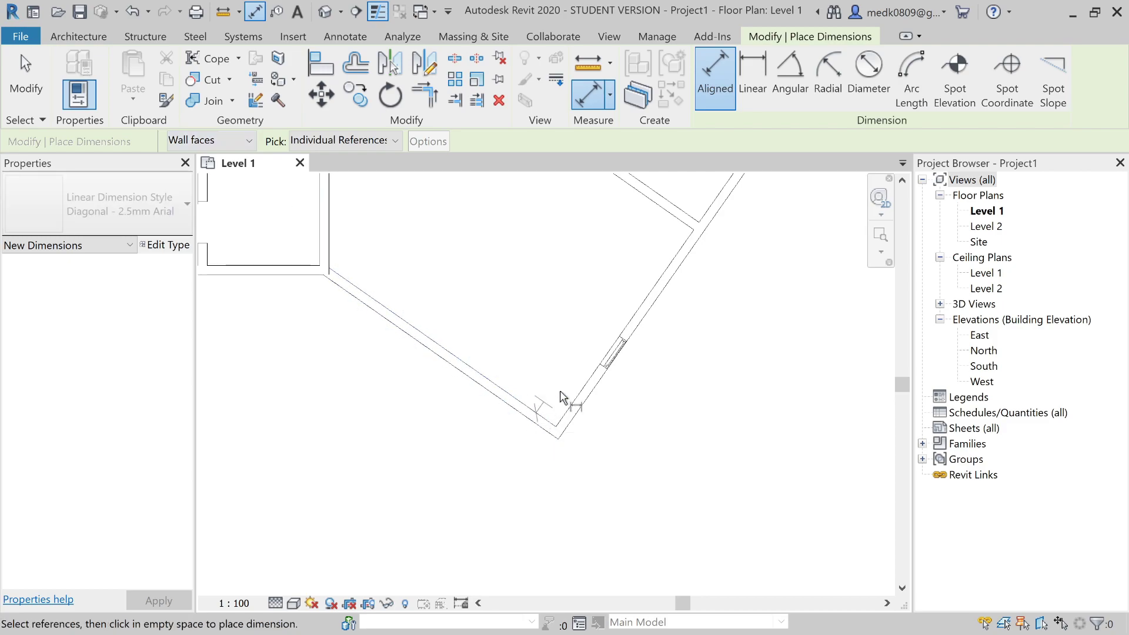
pyautogui.click(697, 263)
pyautogui.click(701, 306)
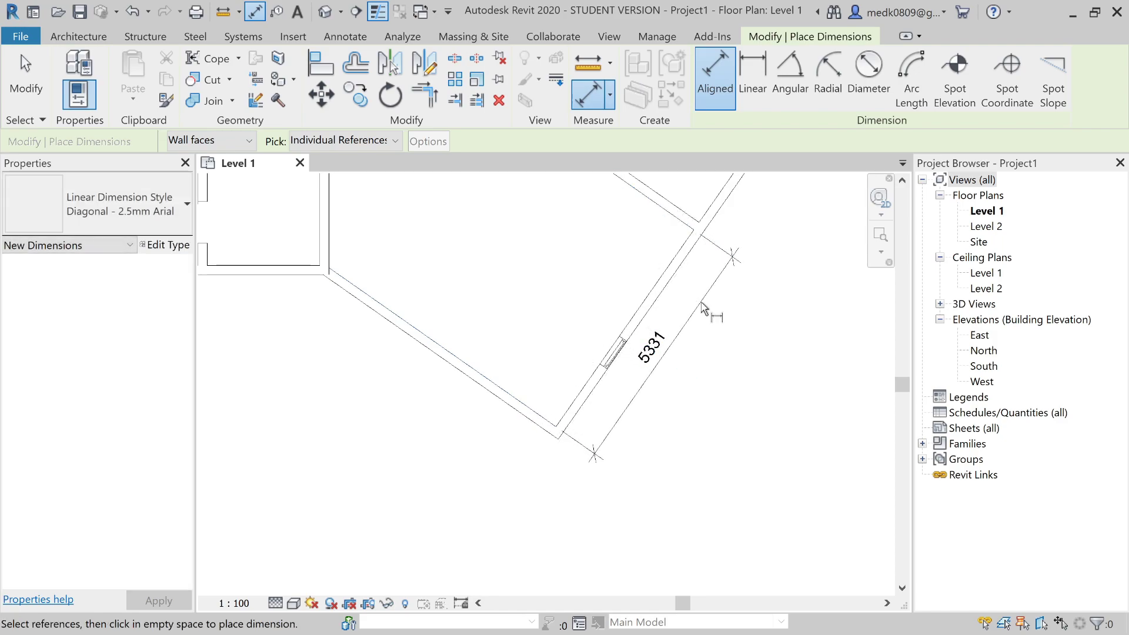
pyautogui.scroll(2, 733, 250)
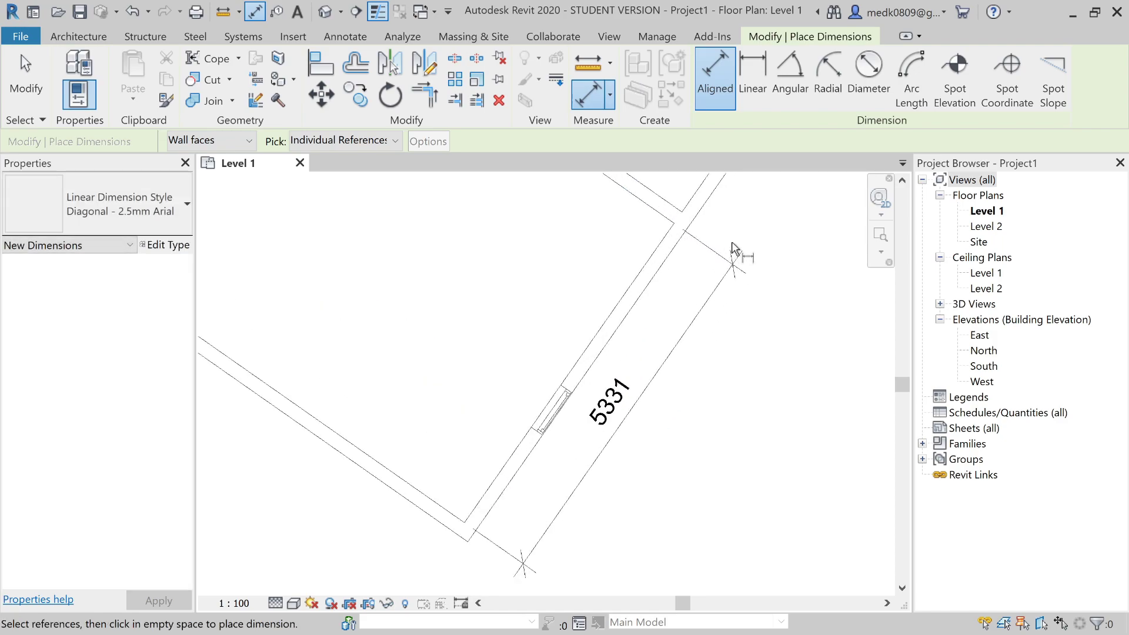
pyautogui.scroll(-4, 733, 250)
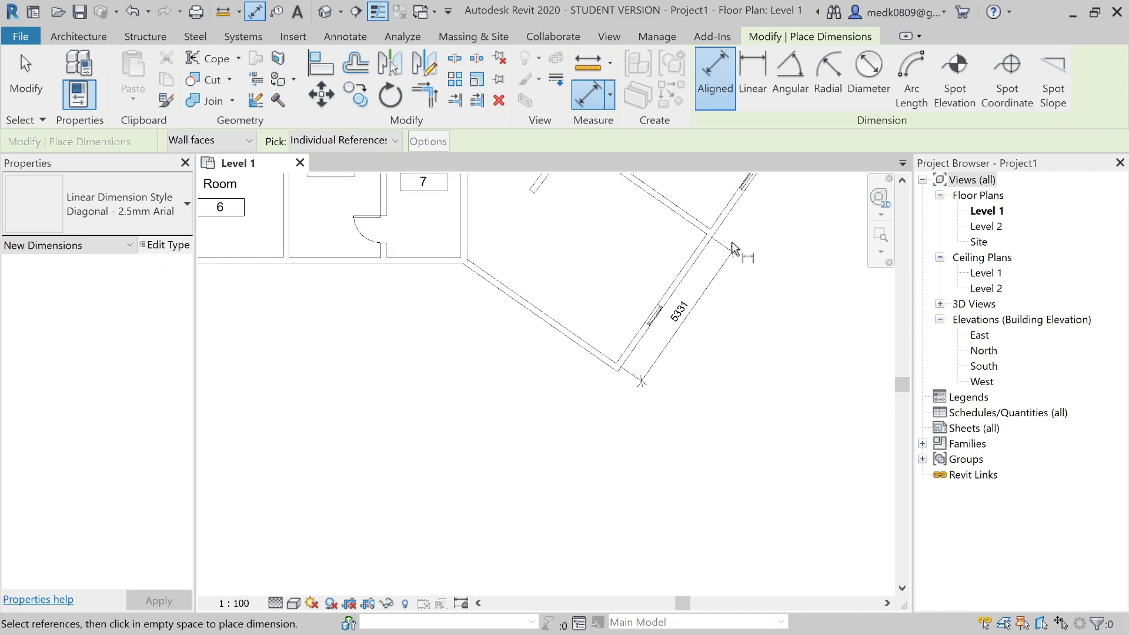
pyautogui.press('Escape')
pyautogui.press('Escape')
# Step: Place a horizontal linear dimension above Room 2, from the outer face of Room 3's east wall to the far exterior wall's inner face
pyautogui.scroll(-3, 731, 242)
pyautogui.moveTo(732, 243)
pyautogui.mouseDown(button='middle')
pyautogui.moveTo(651, 265)
pyautogui.moveTo(658, 420)
pyautogui.mouseUp(button='middle')
pyautogui.scroll(6, 588, 217)
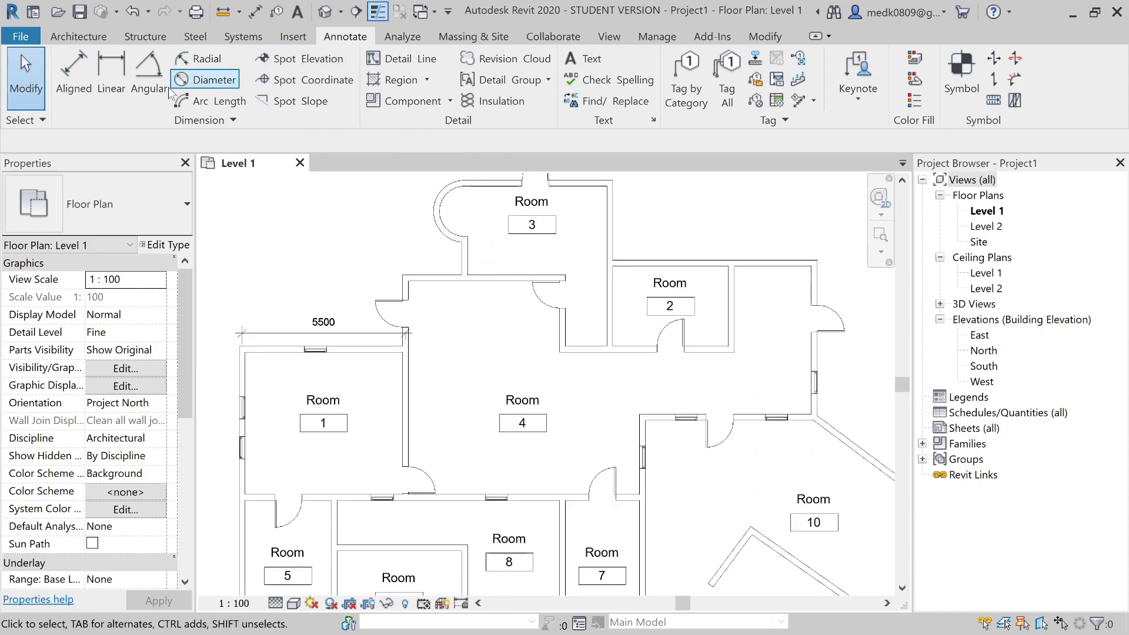
pyautogui.click(114, 94)
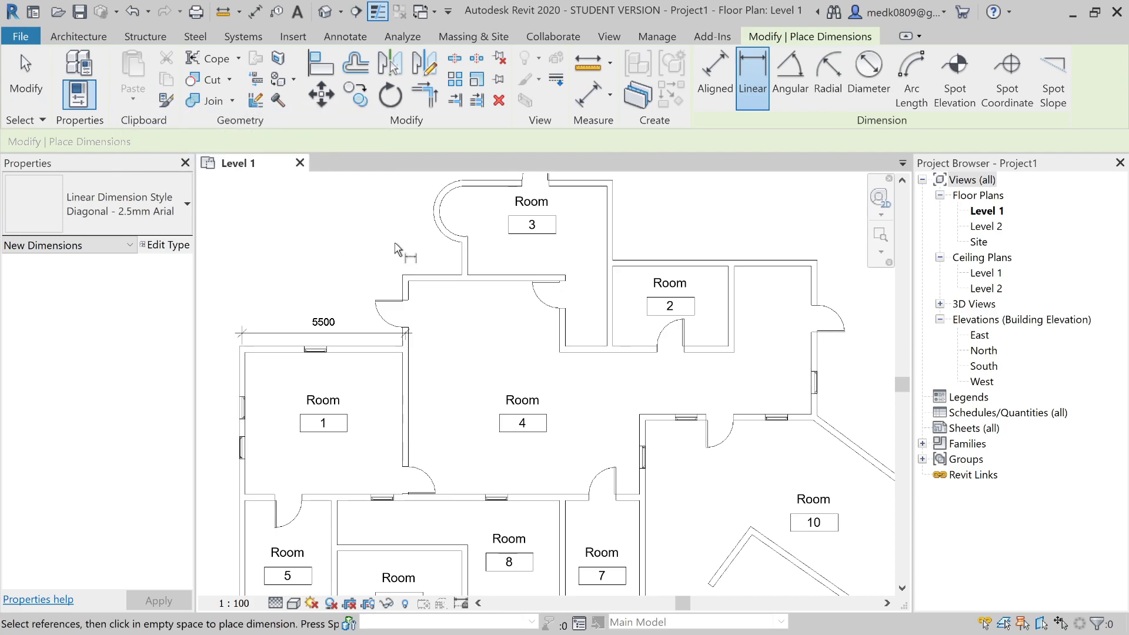
pyautogui.scroll(3, 713, 227)
pyautogui.moveTo(713, 227); pyautogui.dragTo(584, 318, button='middle')
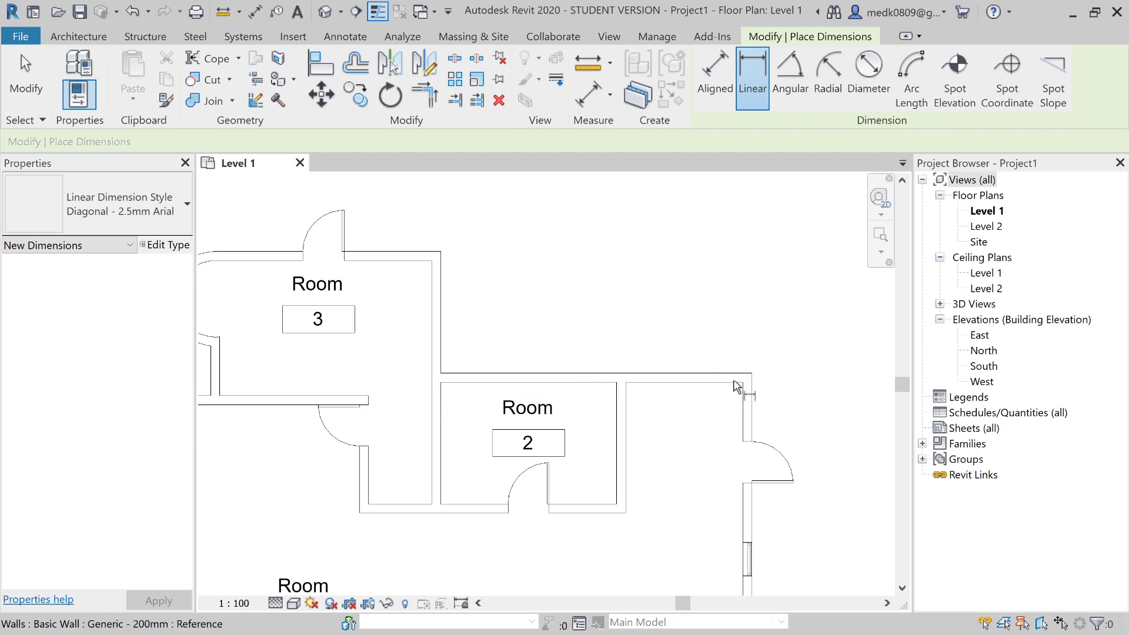
pyautogui.click(442, 388)
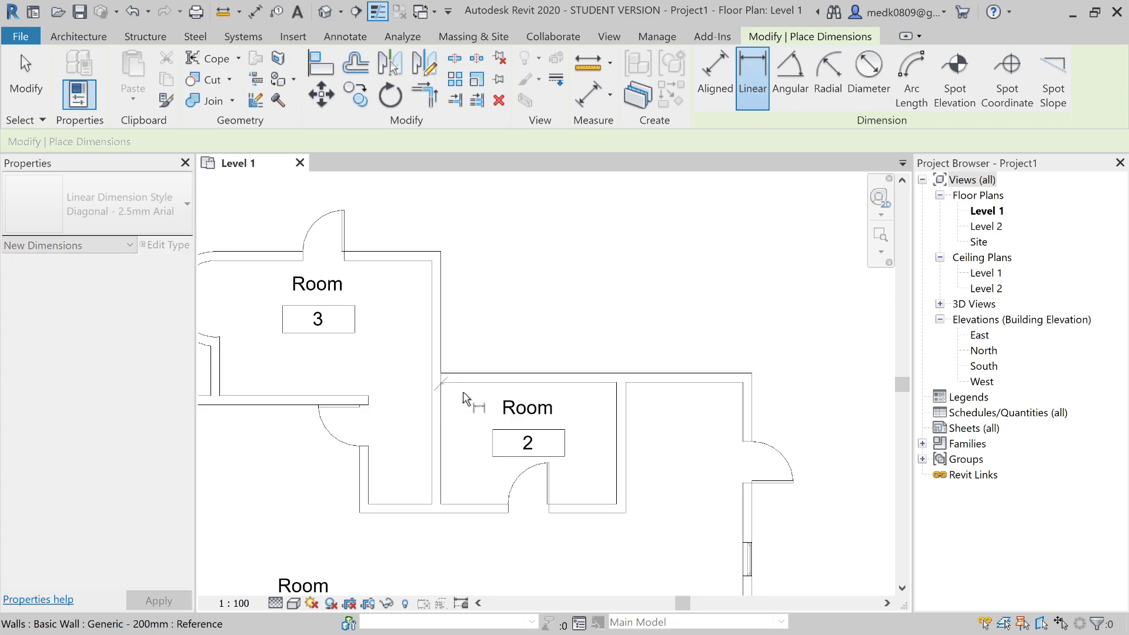
pyautogui.click(745, 383)
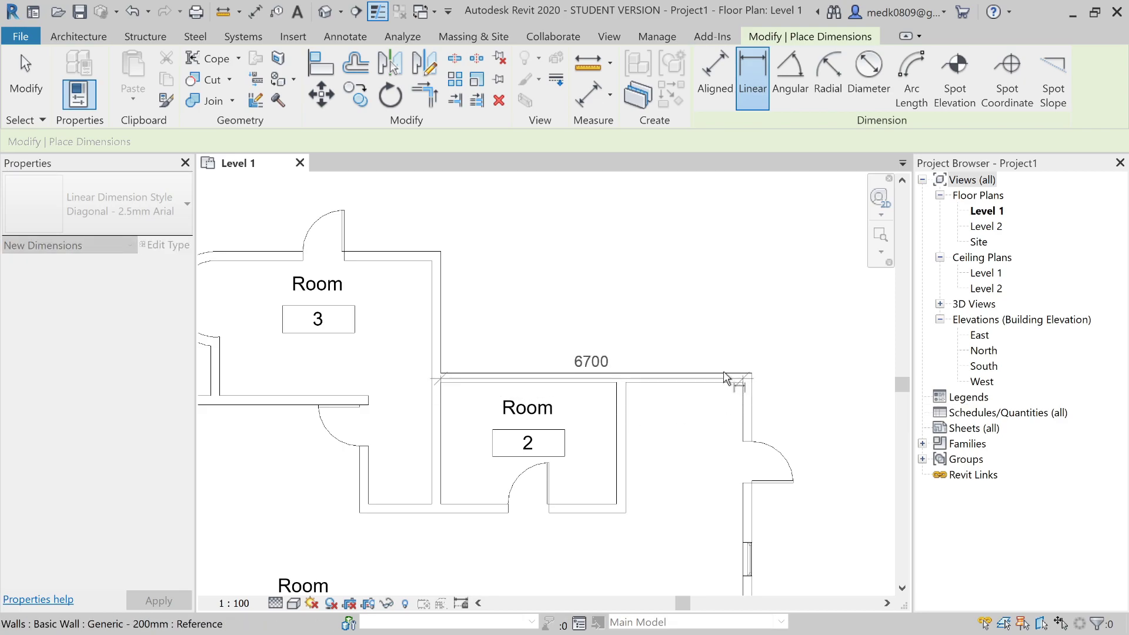
pyautogui.click(641, 313)
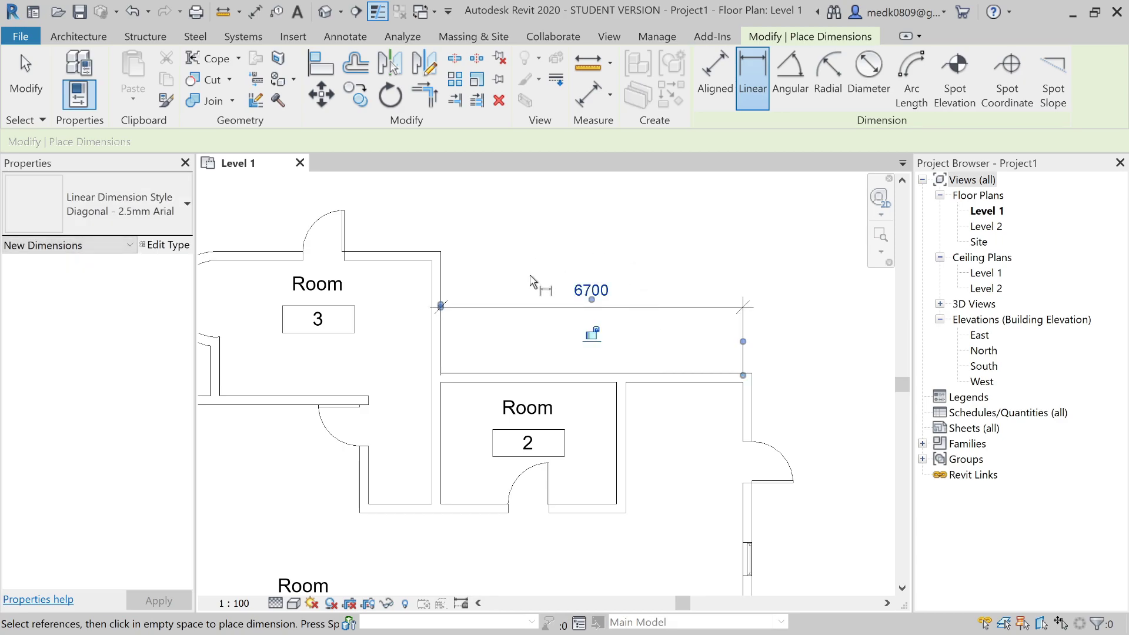
pyautogui.scroll(-2, 592, 285)
pyautogui.press('Escape')
pyautogui.press('Escape')
pyautogui.scroll(1, 574, 288)
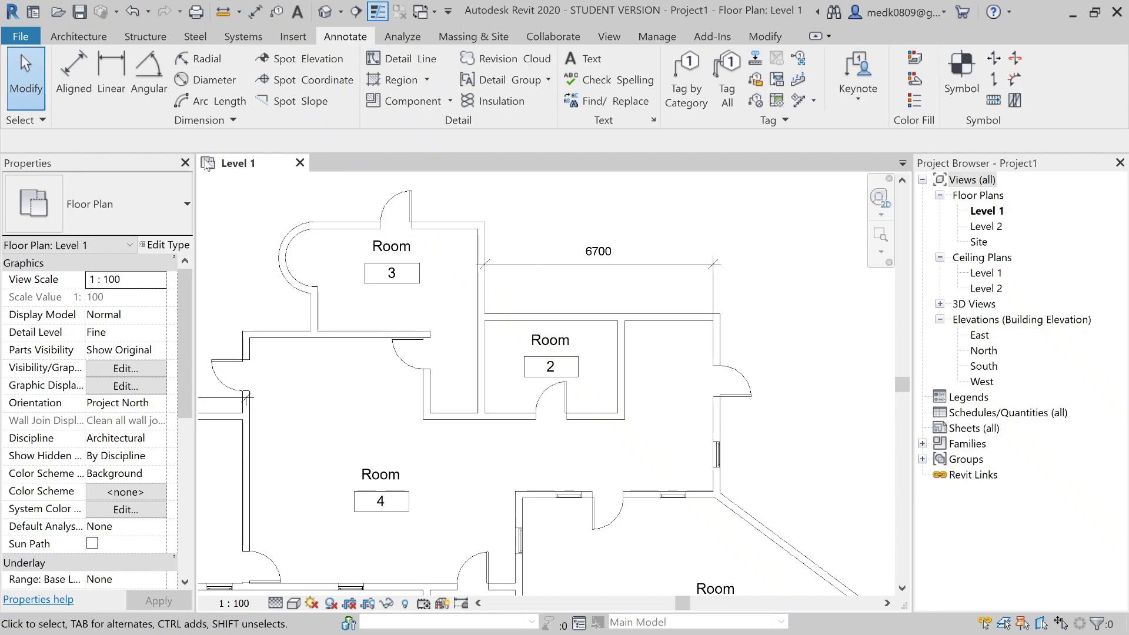
# Step: Place a vertical linear dimension outside the east exterior wall, from its upper outer corner down to the corner where the diagonal wall begins
pyautogui.click(112, 79)
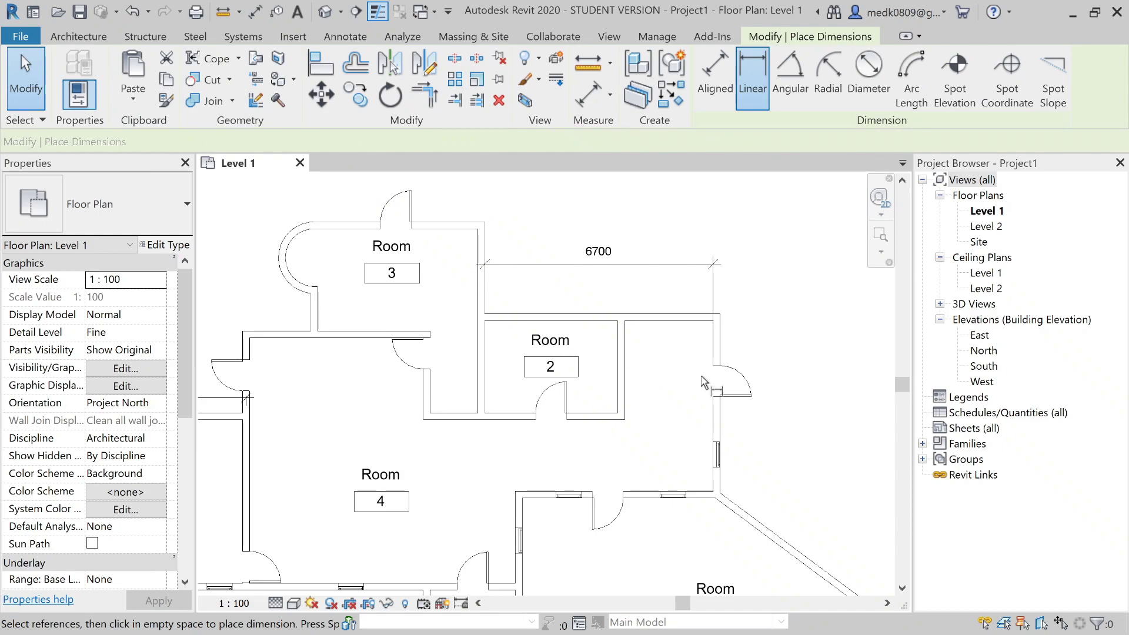
pyautogui.scroll(2, 706, 456)
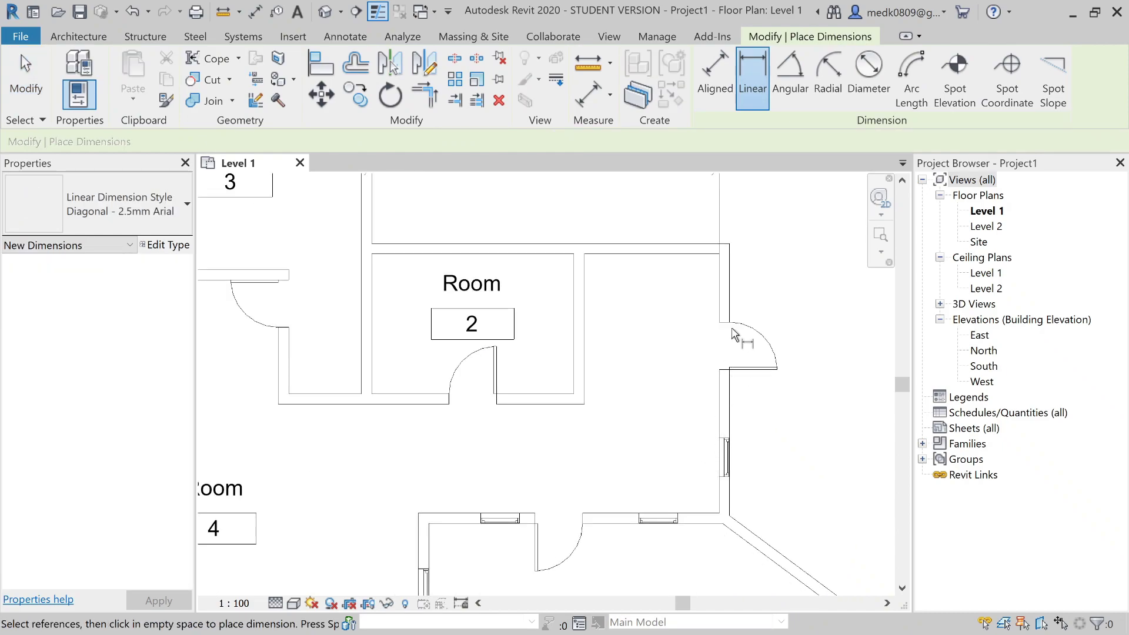
pyautogui.click(731, 249)
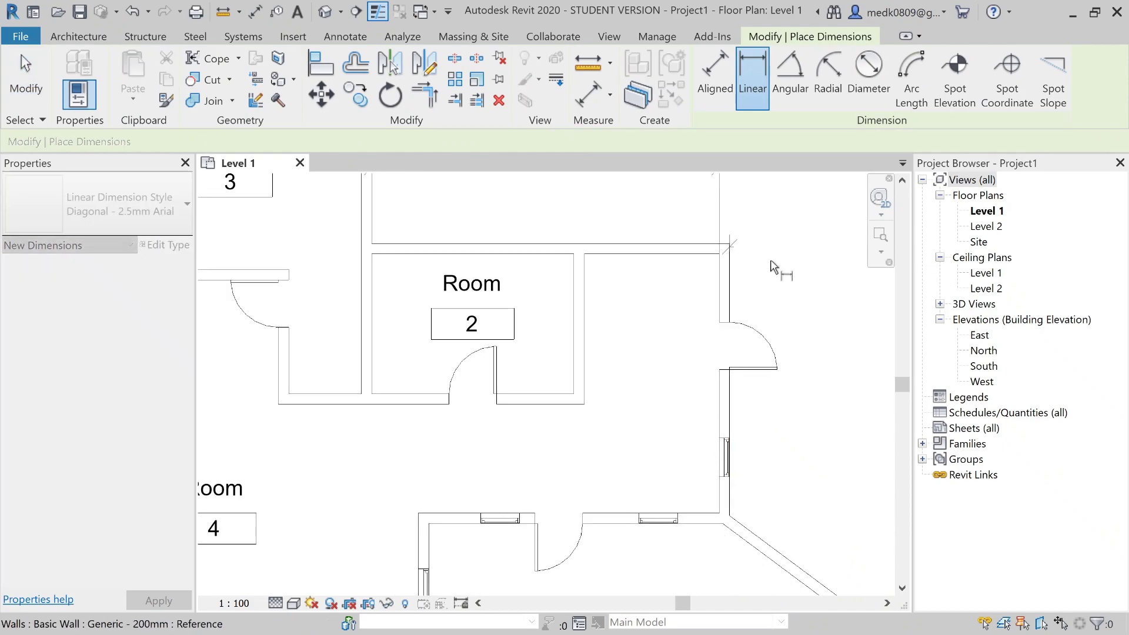
pyautogui.click(731, 520)
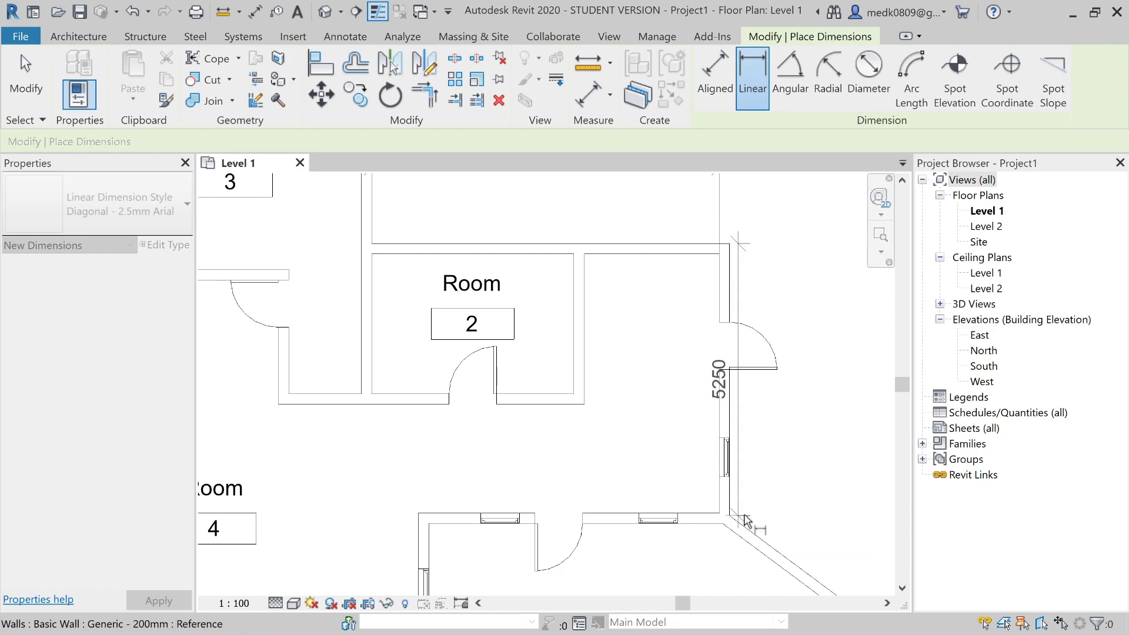
pyautogui.click(840, 376)
pyautogui.scroll(-3, 845, 378)
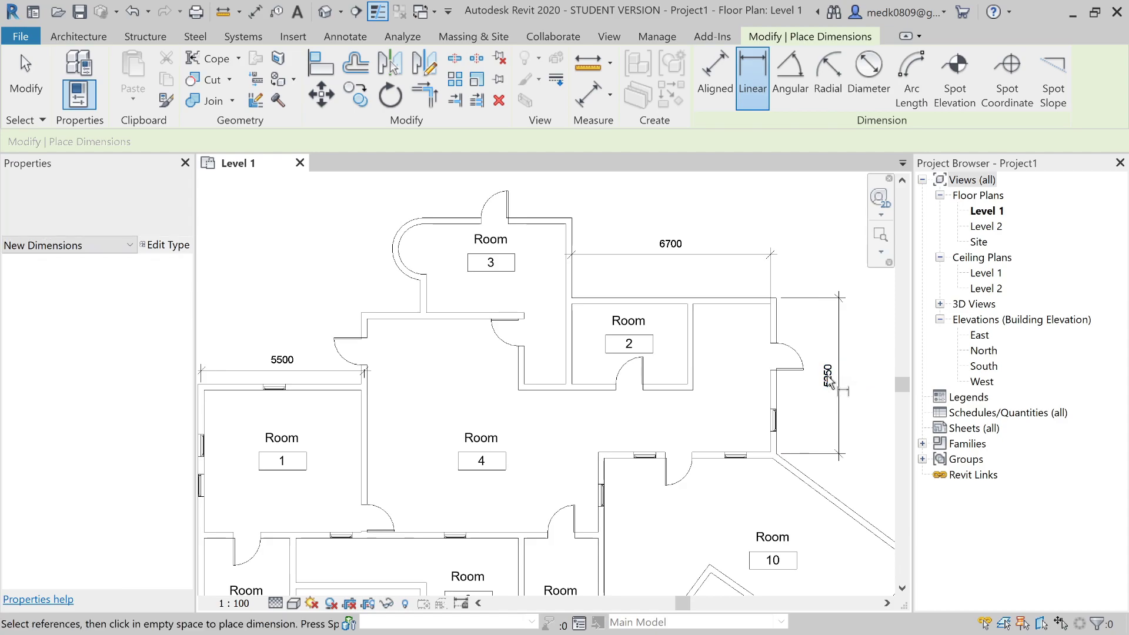
pyautogui.scroll(-2, 786, 356)
pyautogui.press('Escape')
pyautogui.moveTo(793, 377)
pyautogui.mouseDown(button='middle')
pyautogui.moveTo(711, 355)
pyautogui.moveTo(682, 328)
pyautogui.mouseUp(button='middle')
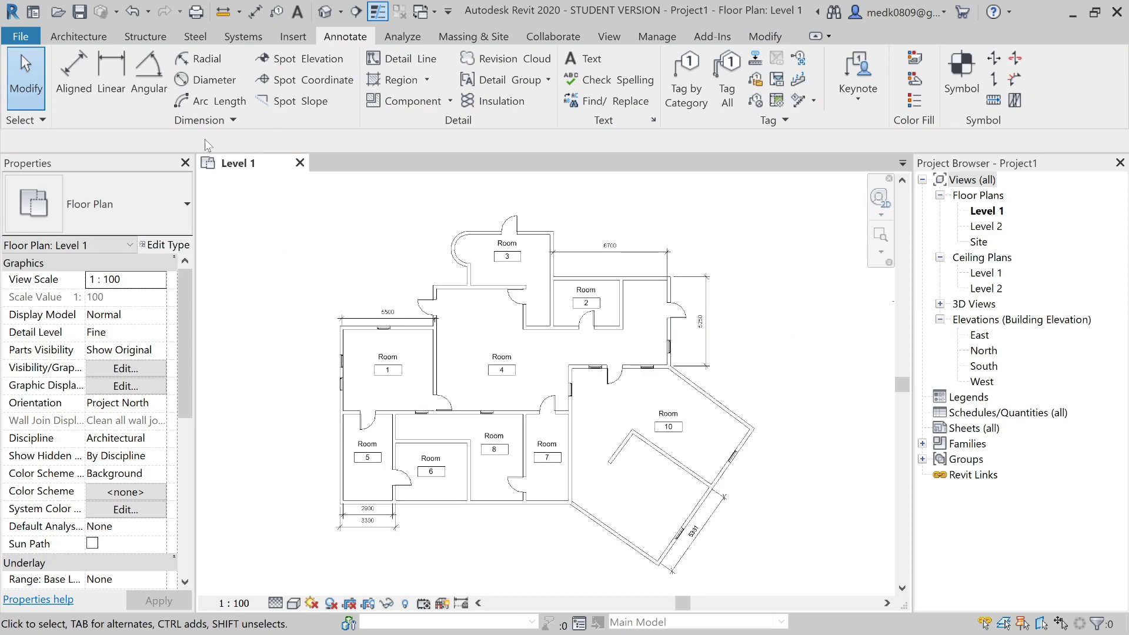
# Step: Add an angular dimension inside the corner below Room 10, between the inner faces of the lower diagonal wall and the angled window wall
pyautogui.click(143, 71)
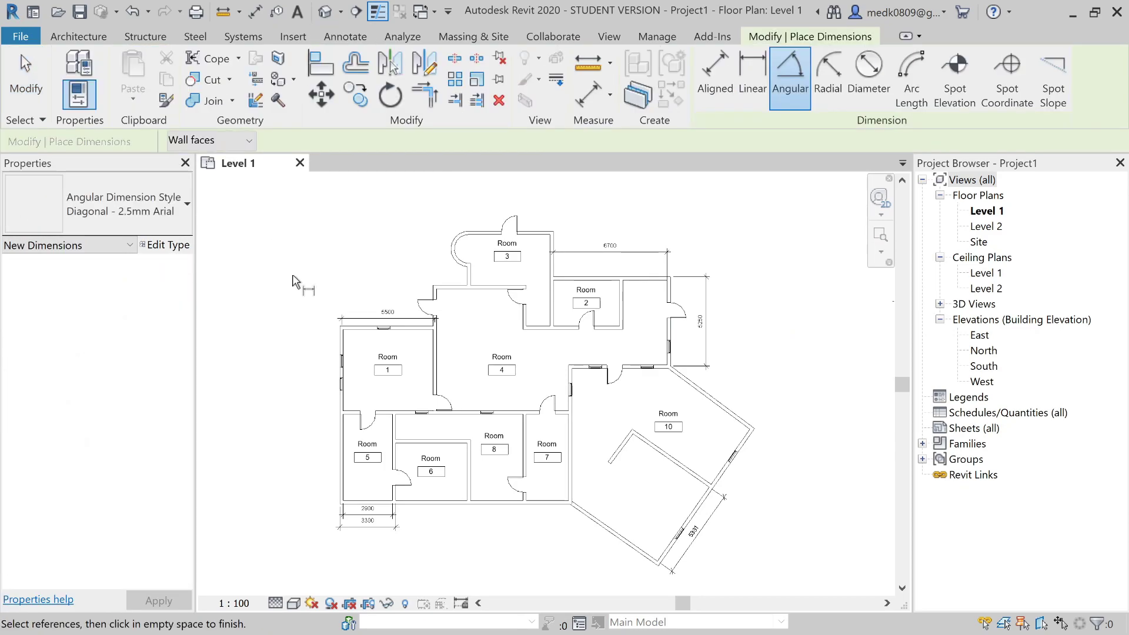
pyautogui.scroll(-3, 292, 282)
pyautogui.scroll(5, 480, 416)
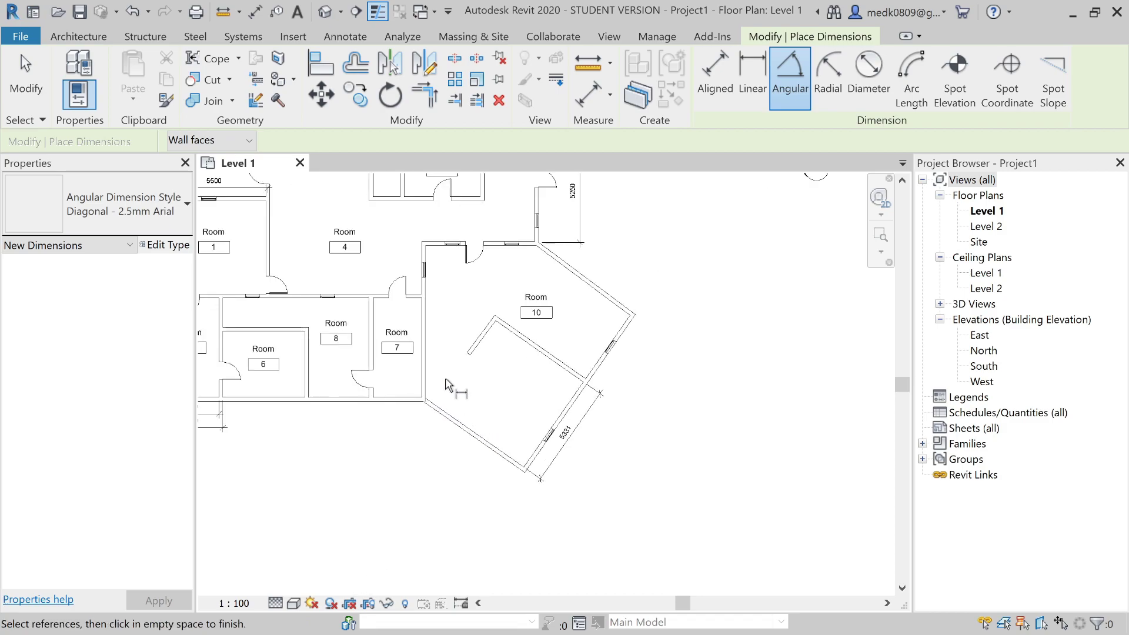
pyautogui.scroll(3, 447, 385)
pyautogui.moveTo(443, 383); pyautogui.dragTo(523, 302, button='middle')
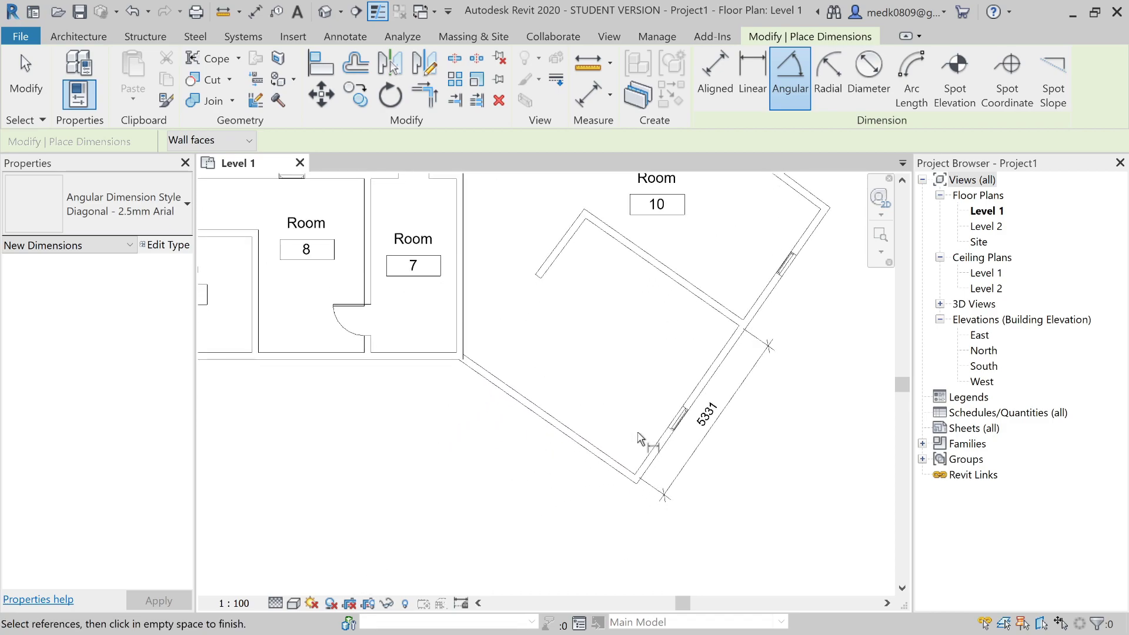
pyautogui.scroll(2, 633, 435)
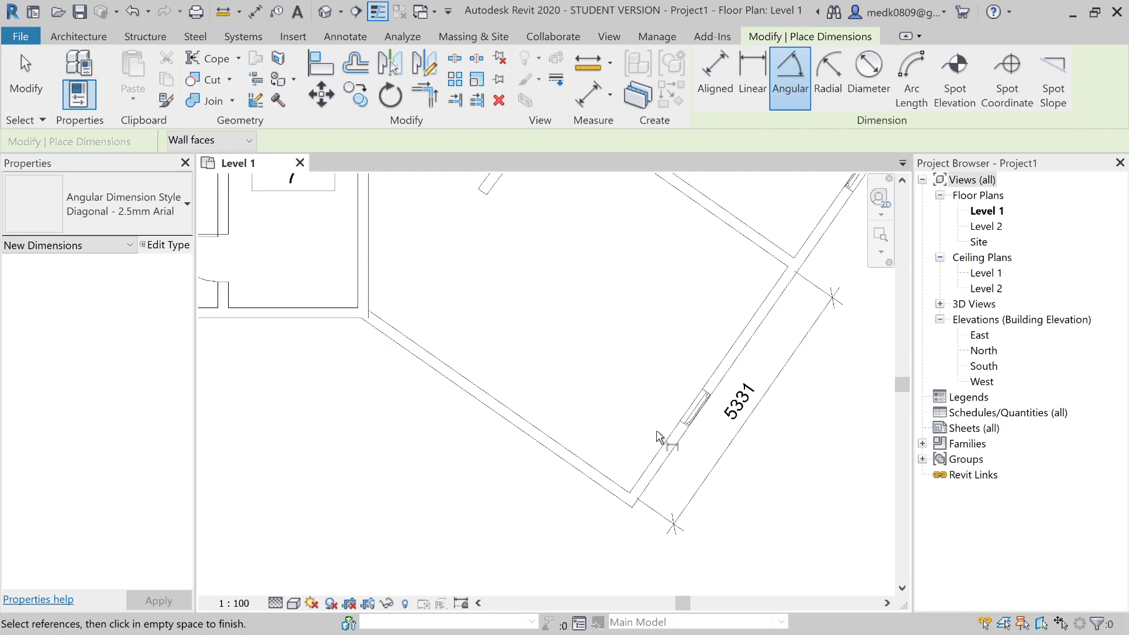
pyautogui.click(612, 472)
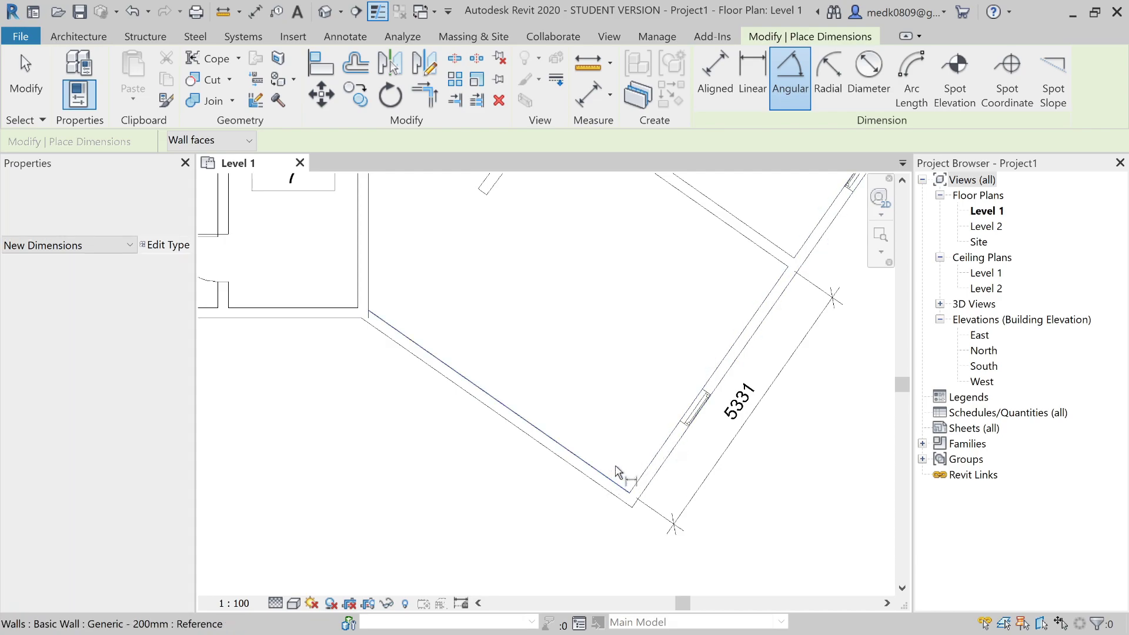
pyautogui.click(649, 465)
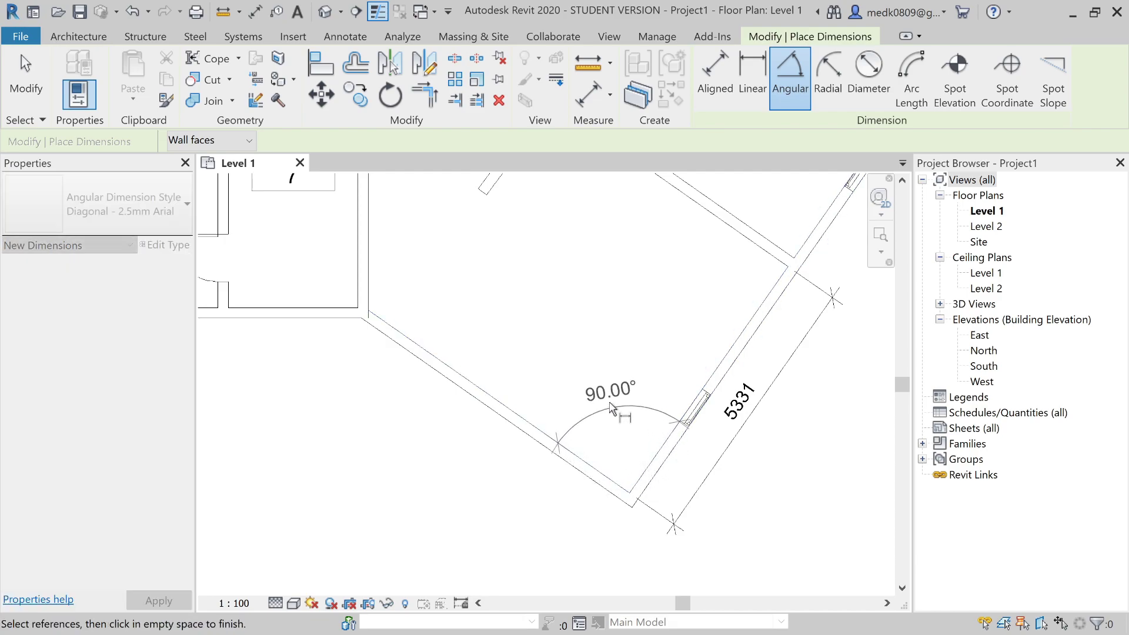
pyautogui.click(598, 357)
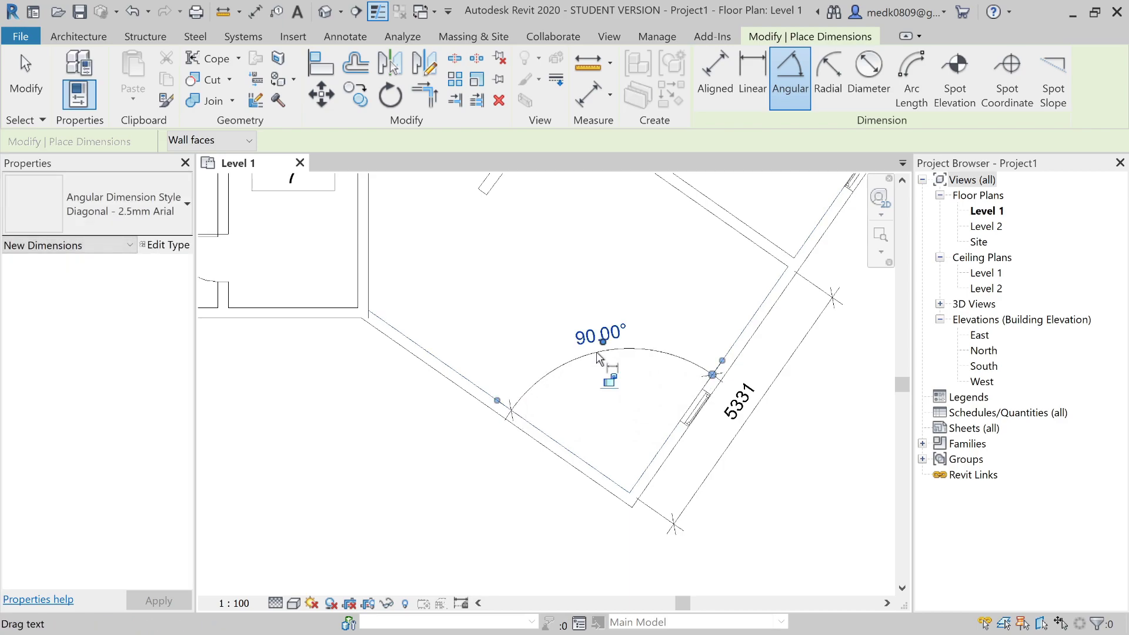
# Step: Add an angular dimension in Room 1's lower-left corner, between the inner faces of the west wall and the wall shared with Room 5
pyautogui.scroll(-1, 598, 356)
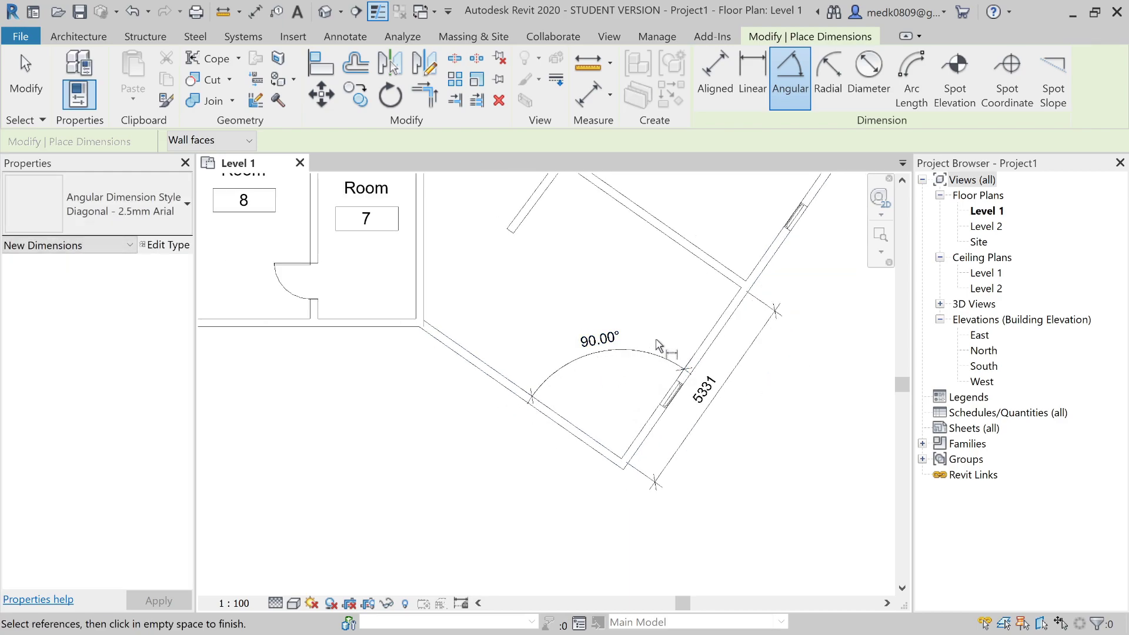
pyautogui.scroll(-4, 588, 382)
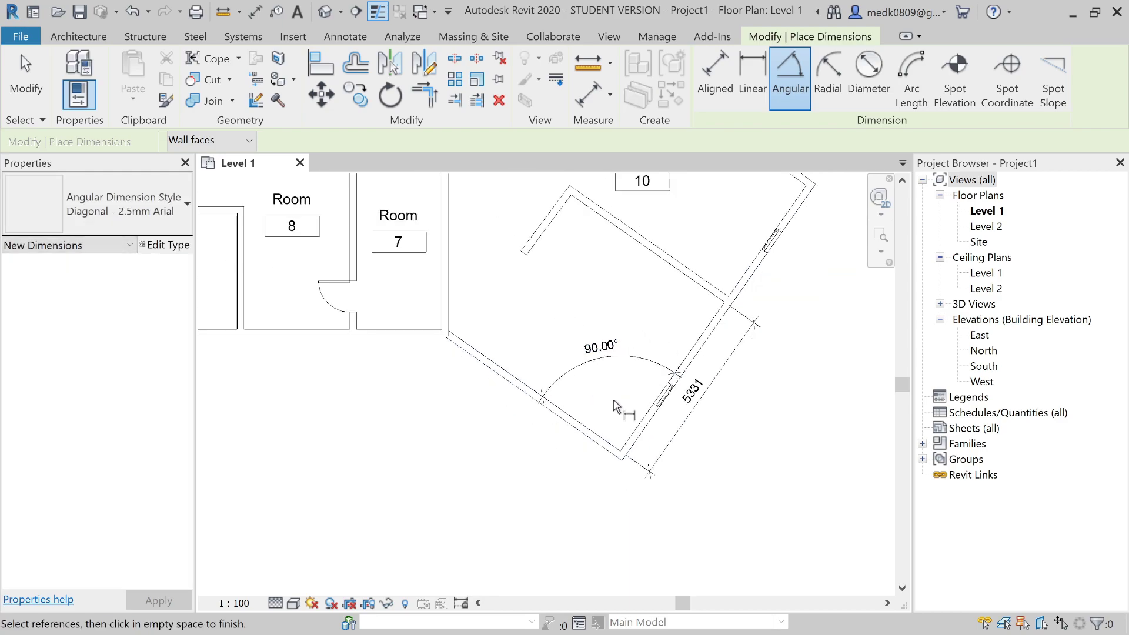
pyautogui.scroll(3, 395, 312)
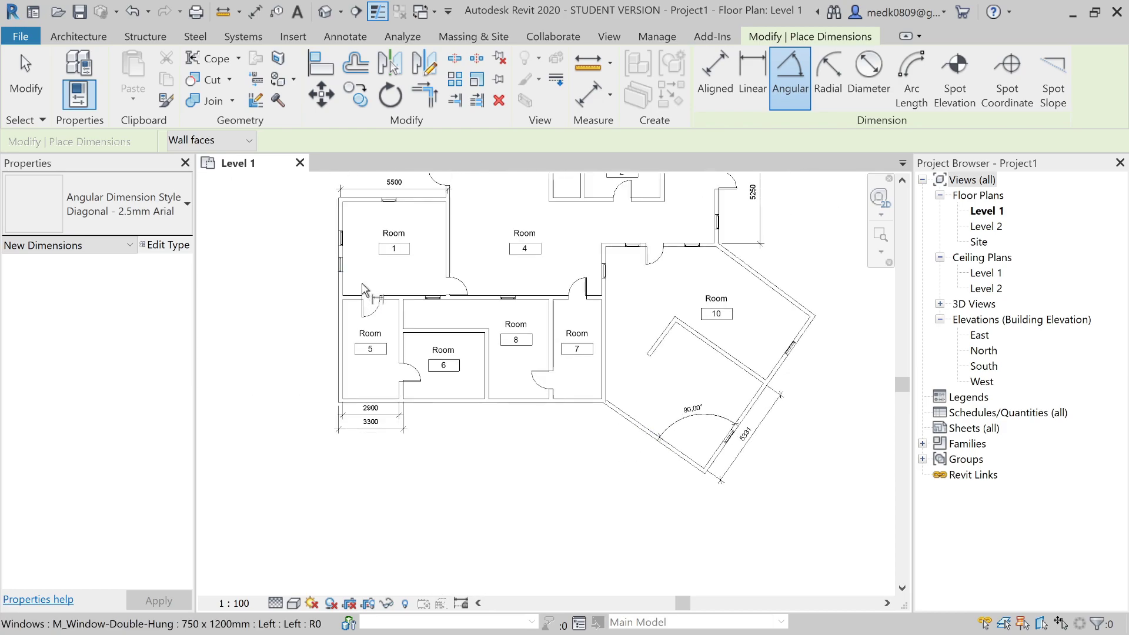
pyautogui.scroll(6, 341, 353)
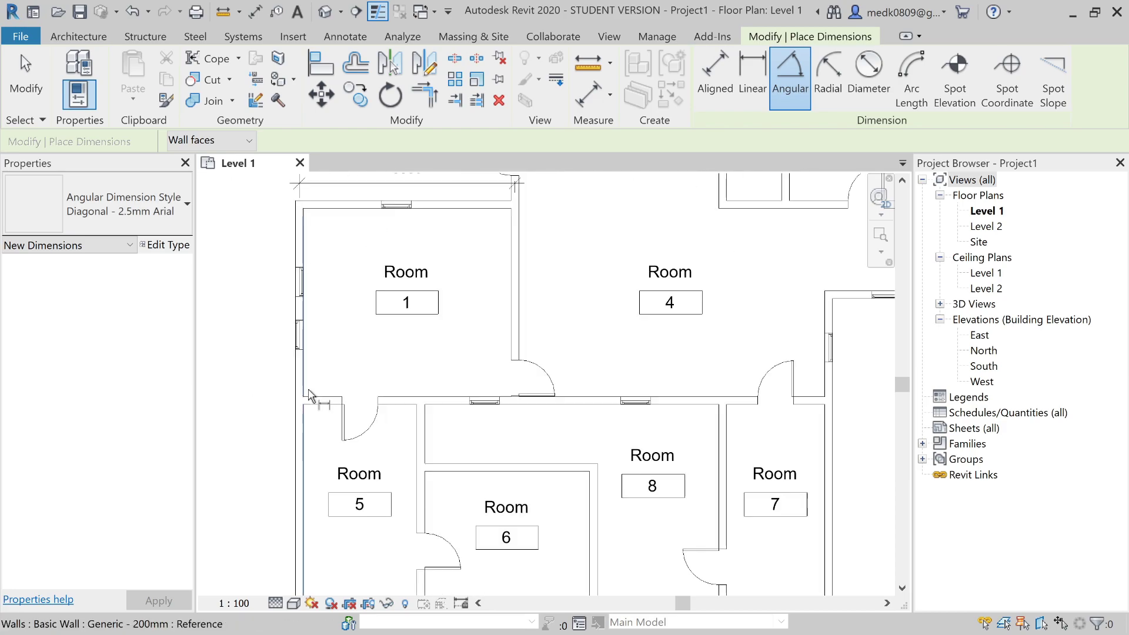
pyautogui.scroll(2, 432, 358)
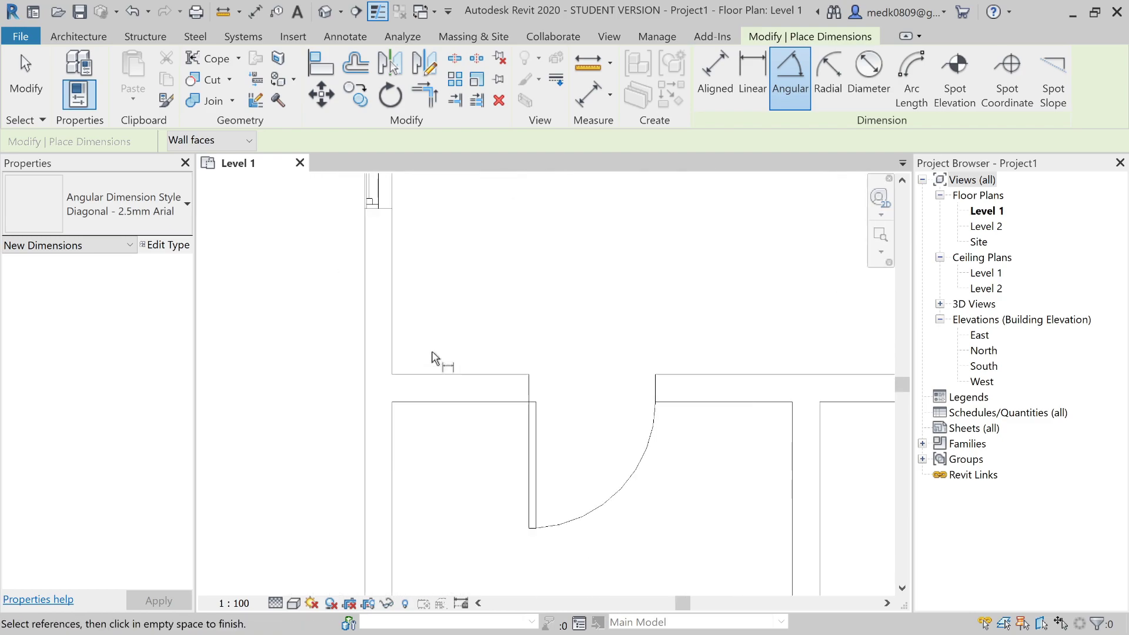
pyautogui.click(392, 315)
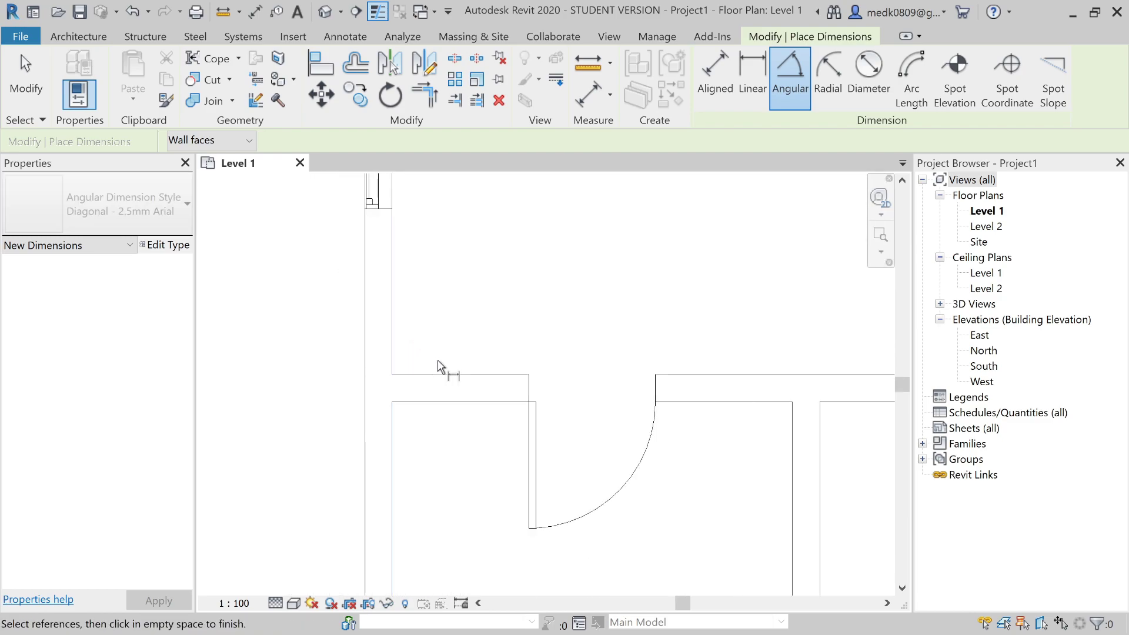
pyautogui.scroll(-3, 445, 377)
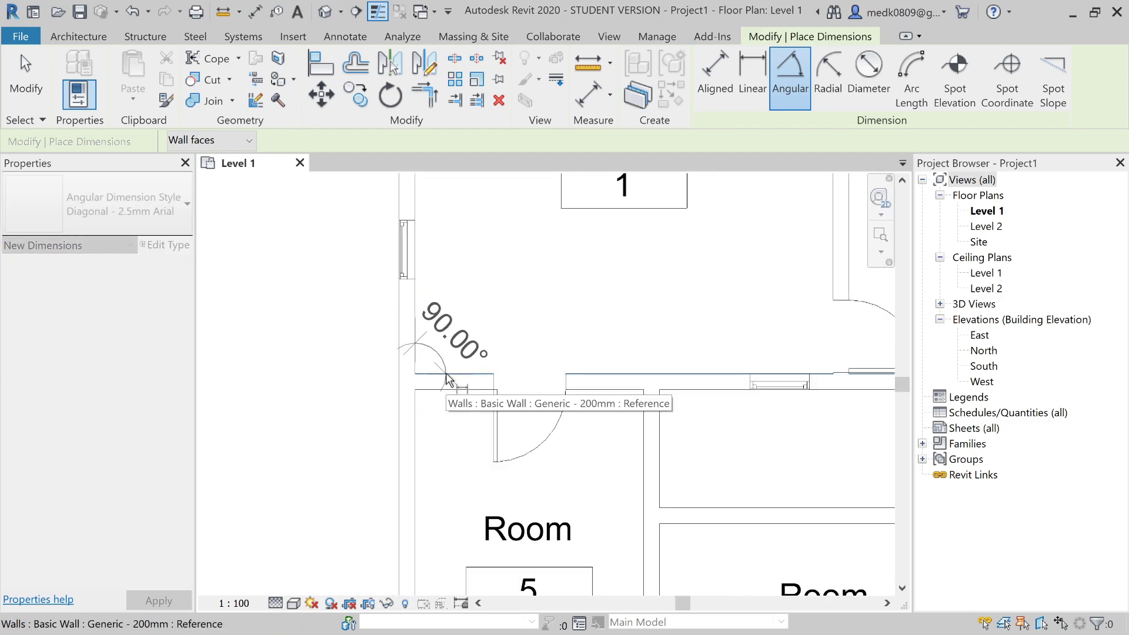
pyautogui.click(480, 339)
pyautogui.press('Escape')
pyautogui.press('Escape')
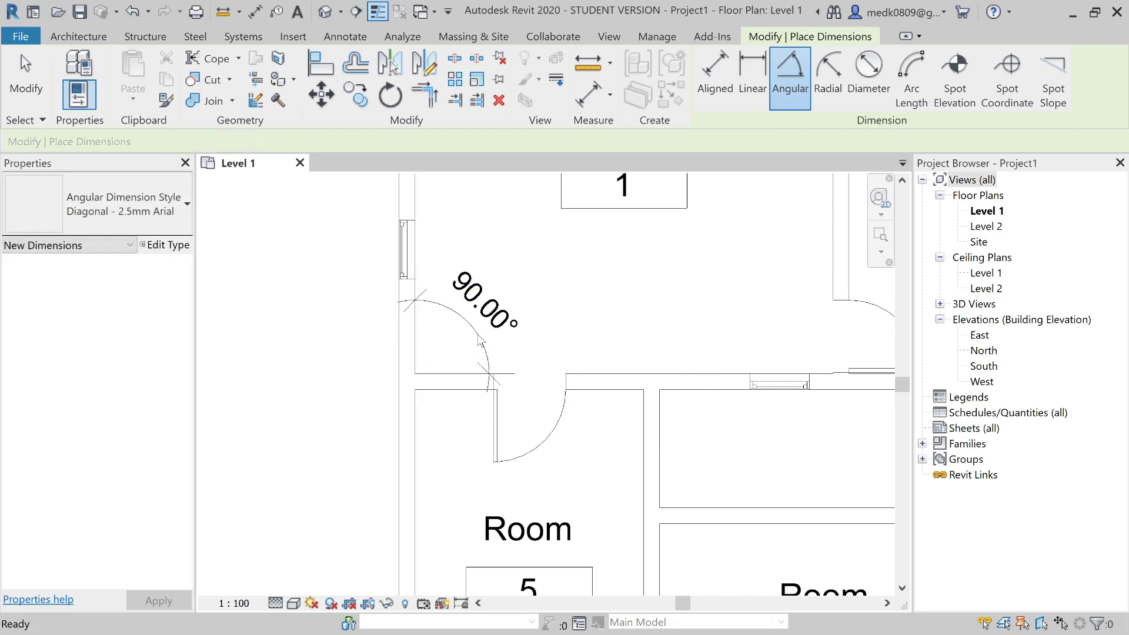
pyautogui.scroll(-3, 496, 305)
pyautogui.scroll(-5, 496, 306)
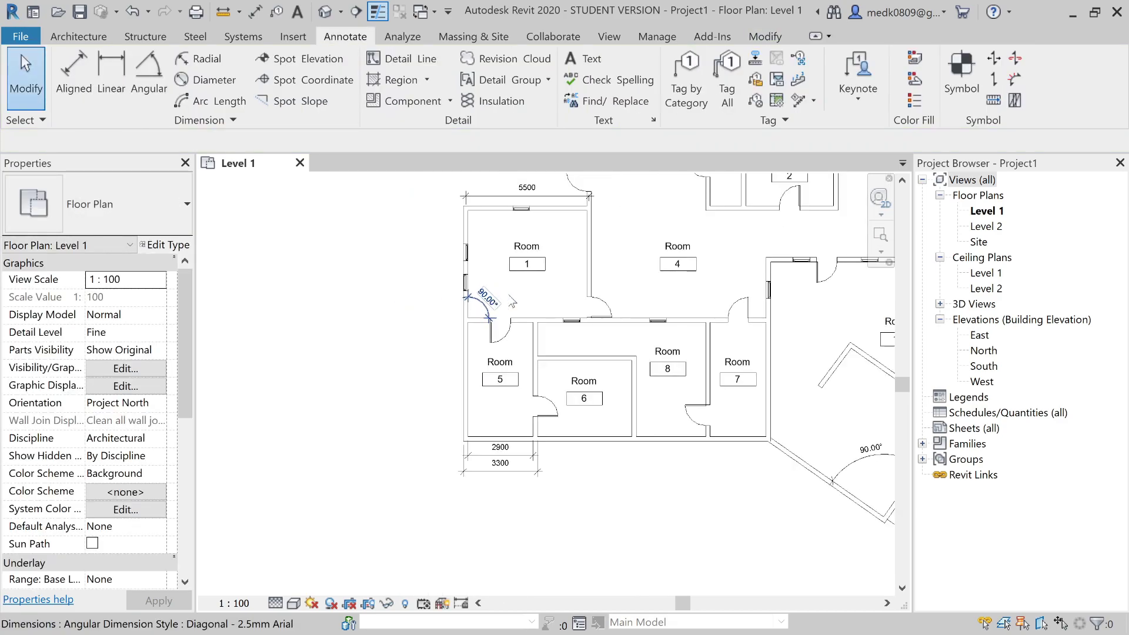
# Step: Place a radial dimension on the outer face of Room 3's curved wall, with its text inside the curve
pyautogui.moveTo(631, 310); pyautogui.dragTo(419, 417, button='middle')
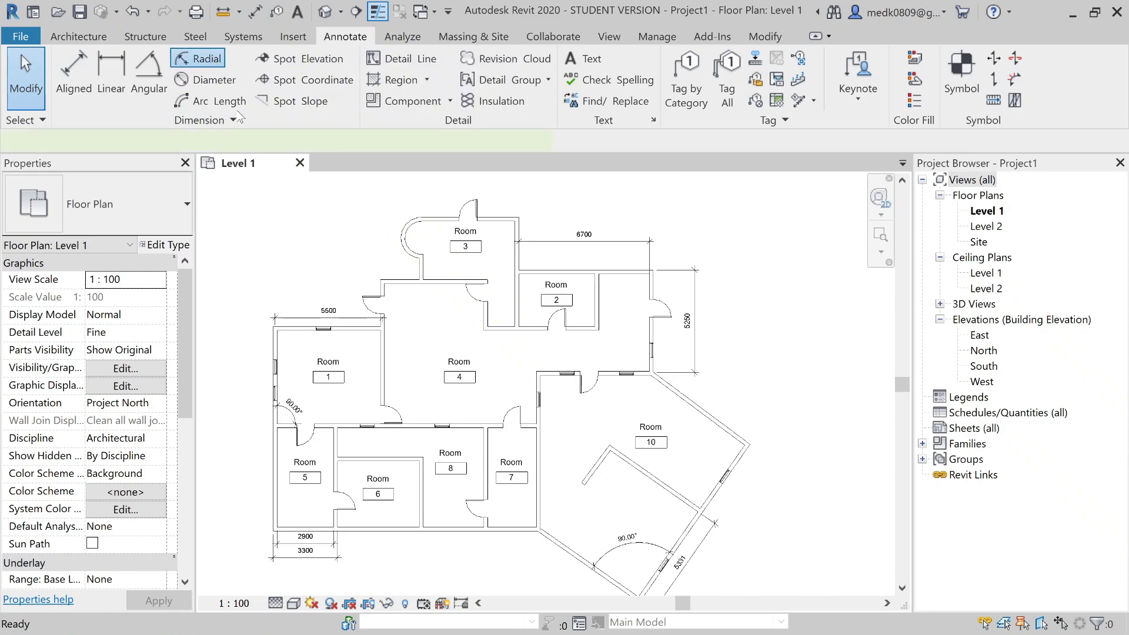
pyautogui.click(207, 59)
pyautogui.scroll(1, 314, 219)
pyautogui.scroll(2, 314, 219)
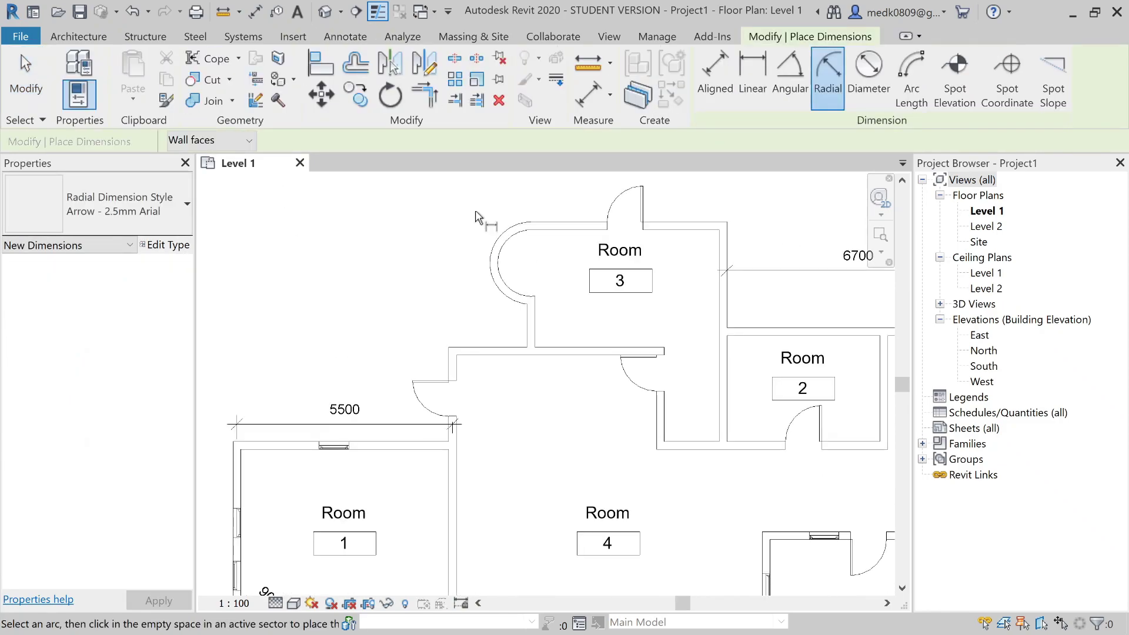
pyautogui.scroll(1, 477, 219)
pyautogui.moveTo(479, 229); pyautogui.dragTo(464, 258, button='middle')
pyautogui.scroll(1, 464, 259)
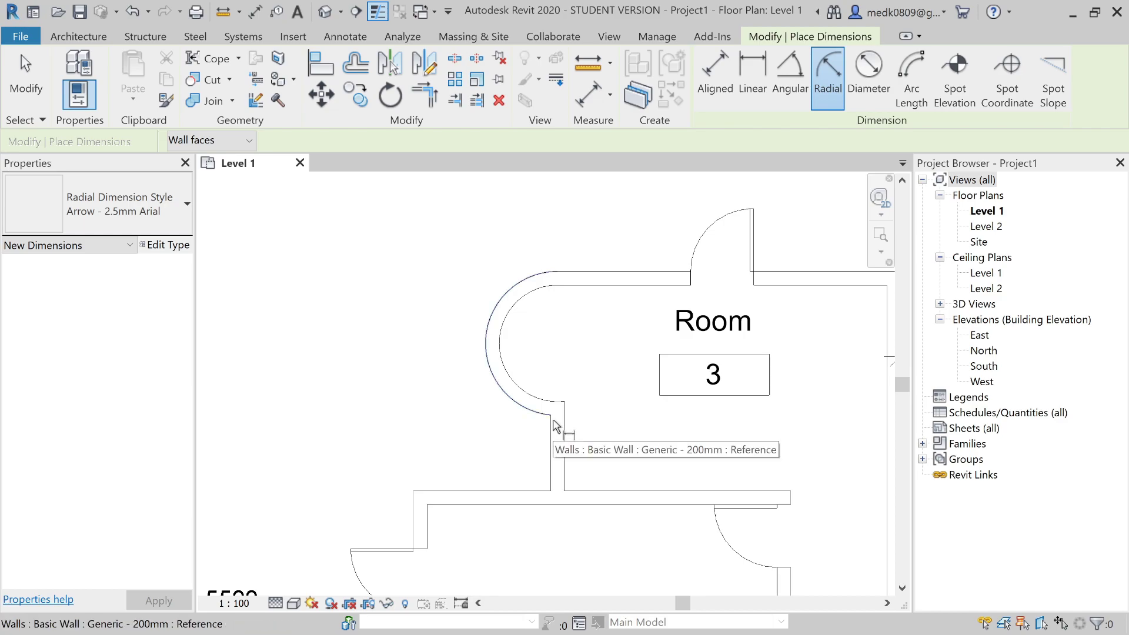
pyautogui.click(492, 343)
pyautogui.click(525, 340)
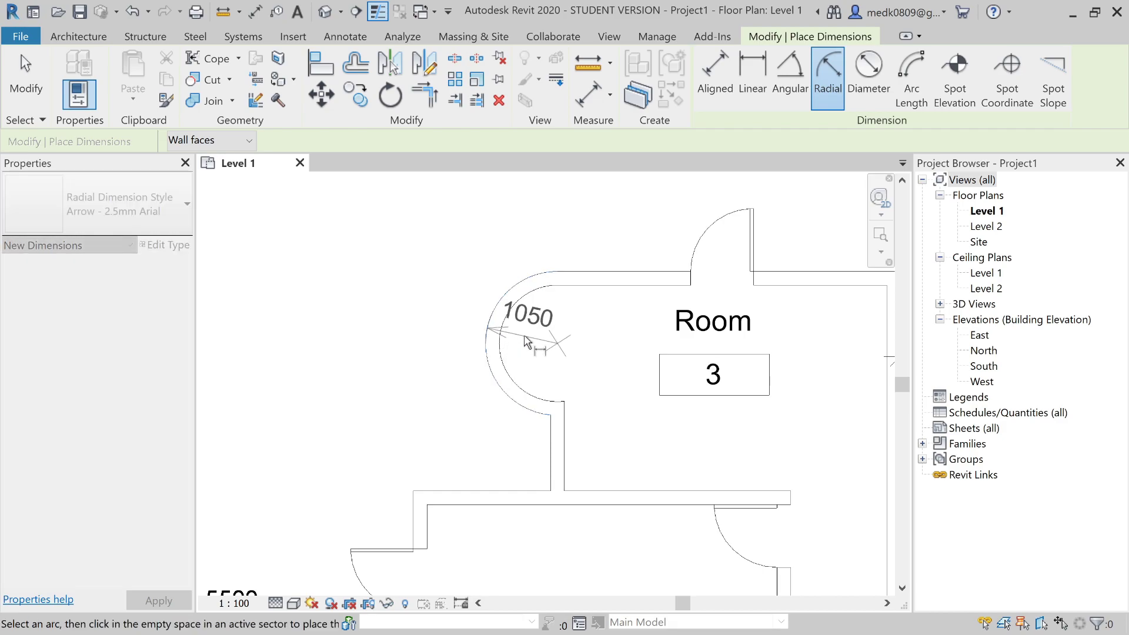
pyautogui.scroll(3, 549, 337)
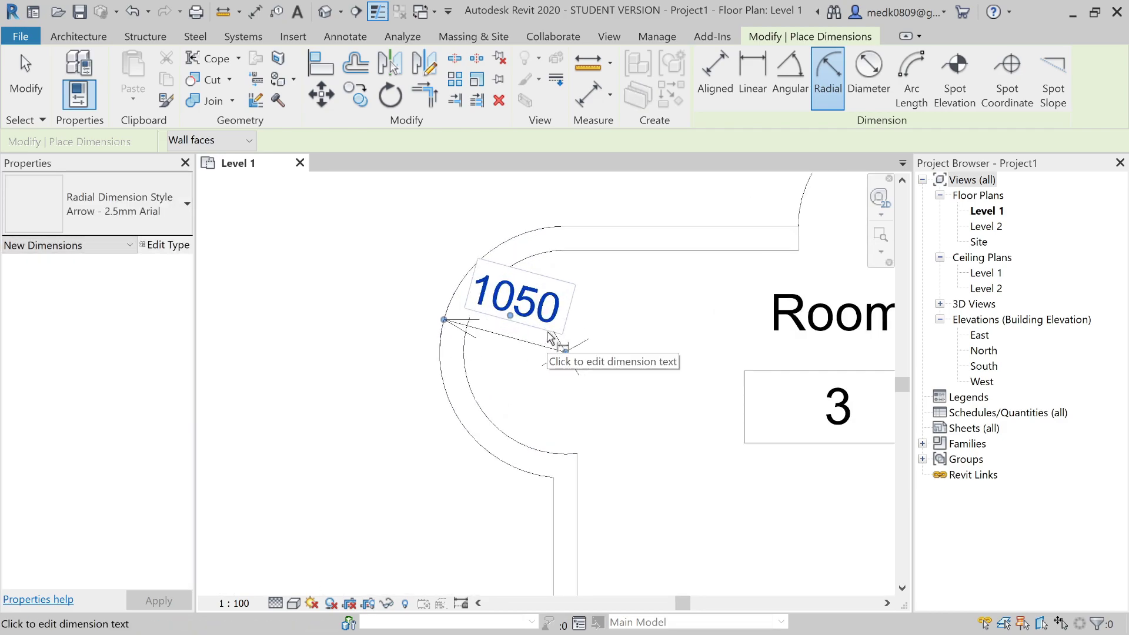
pyautogui.press('Escape')
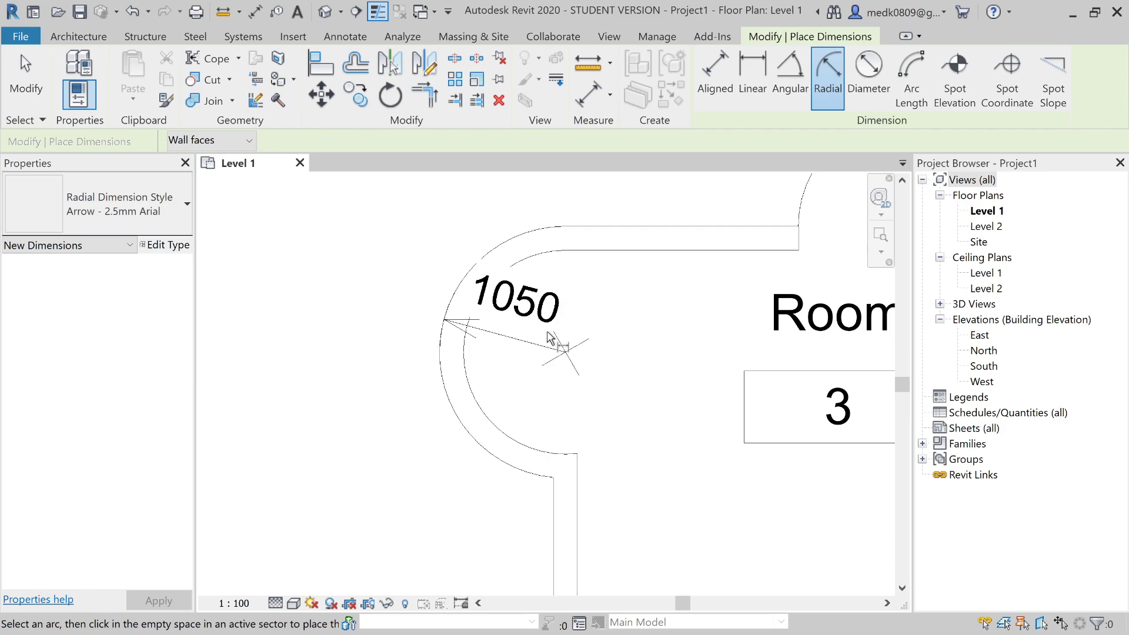
# Step: Delete the radial dimension from Room 3's curved wall
pyautogui.press('Escape')
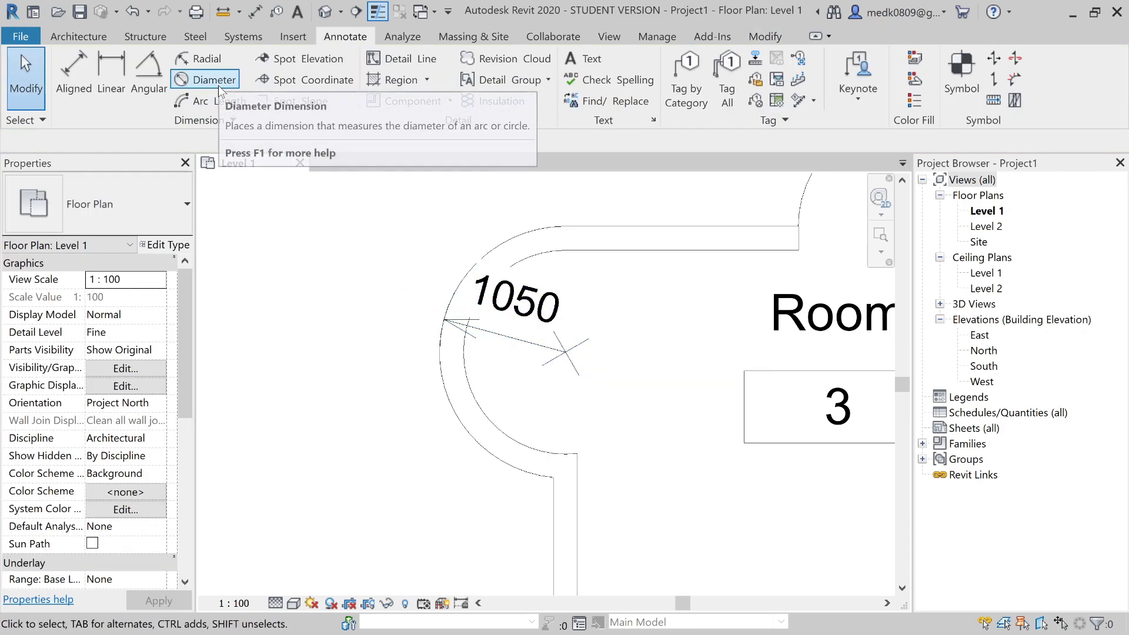
pyautogui.click(502, 325)
pyautogui.press('Delete')
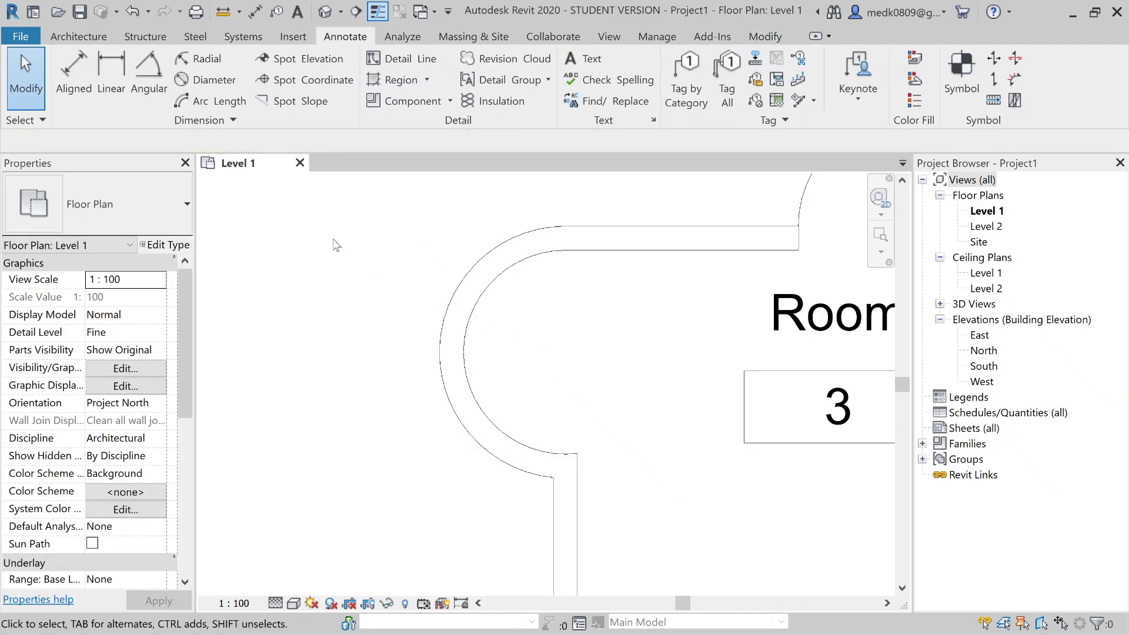
# Step: Place a diameter dimension on the inner face of Room 3's curved wall, with its text inside the curve
pyautogui.click(220, 84)
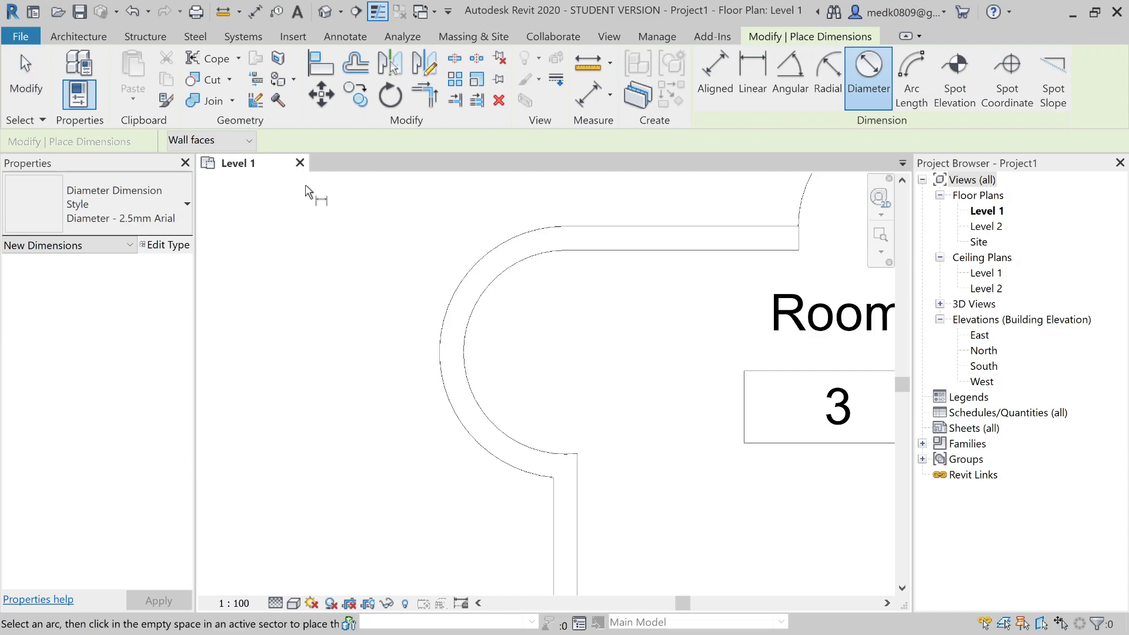
pyautogui.click(462, 328)
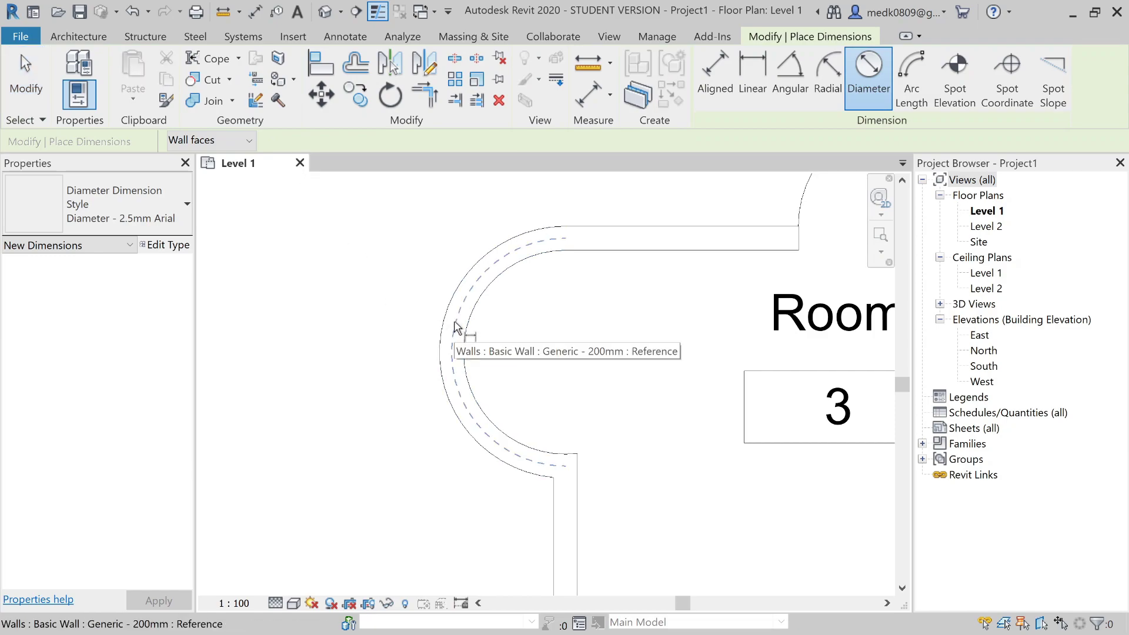
pyautogui.click(509, 345)
pyautogui.press('Escape')
pyautogui.press('Escape')
pyautogui.scroll(-3, 509, 346)
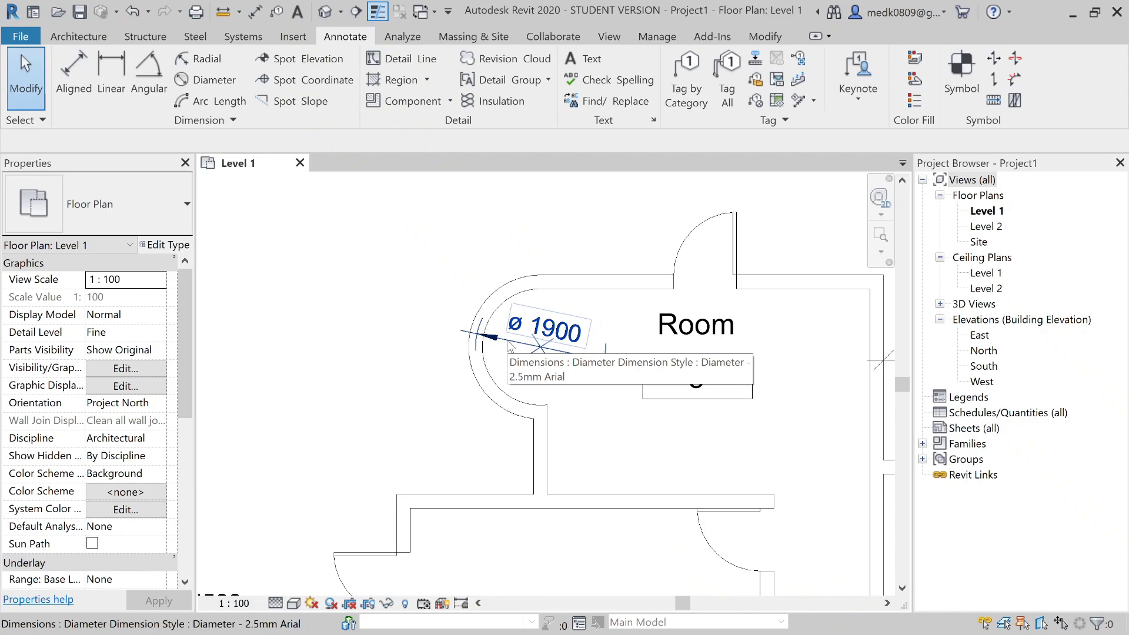
# Step: Delete the diameter dimension from Room 3's curved wall
pyautogui.click(509, 346)
pyautogui.press('Delete')
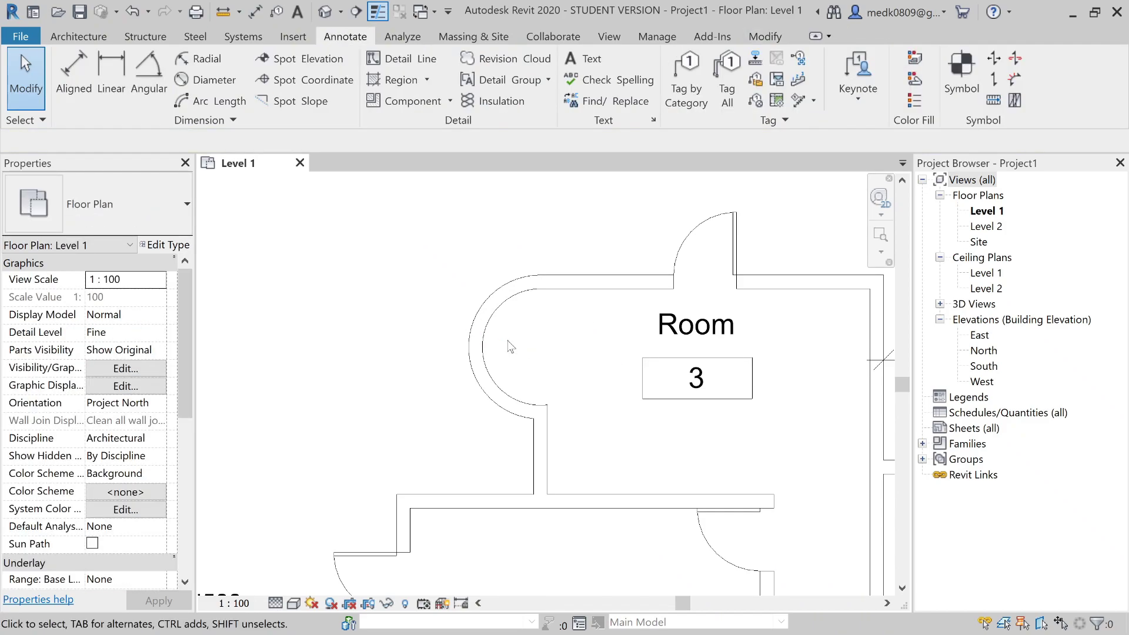
# Step: With wall faces as references, place an arc length dimension outside Room 3's curved wall, between the outer faces of the two adjoining straight walls
pyautogui.scroll(1, 507, 341)
pyautogui.moveTo(508, 340); pyautogui.dragTo(506, 300, button='middle')
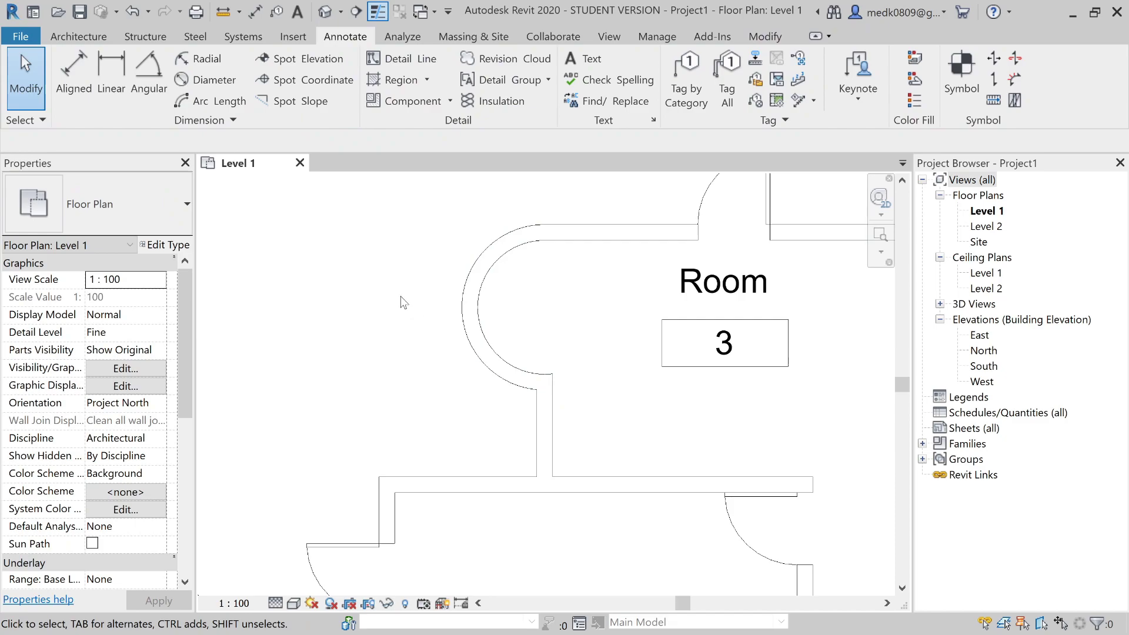
pyautogui.click(234, 100)
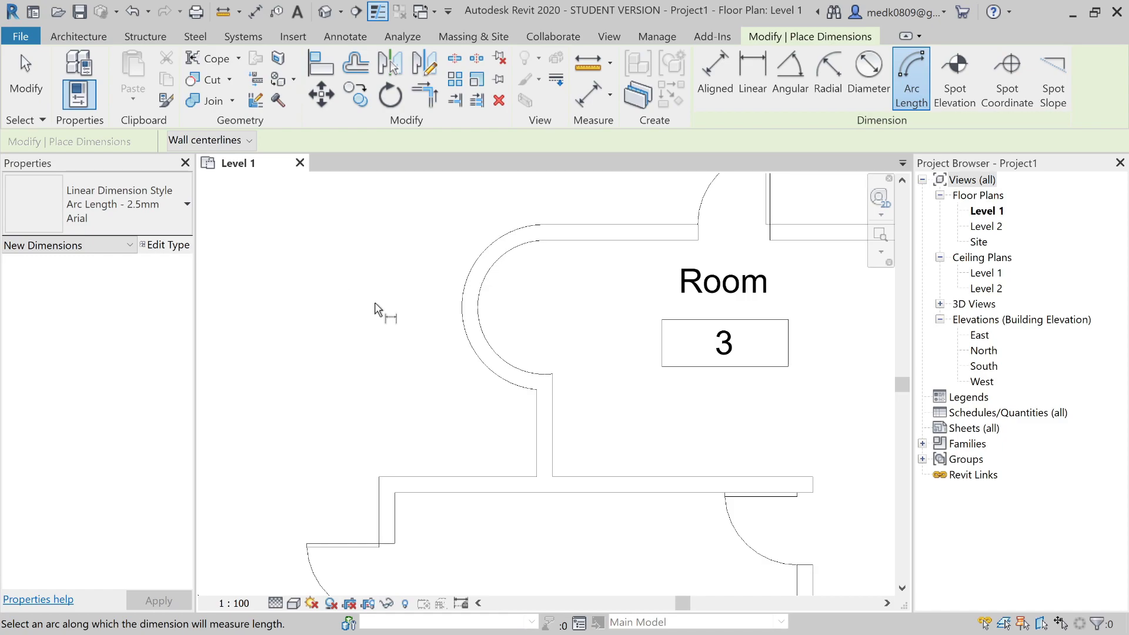
pyautogui.scroll(1, 376, 310)
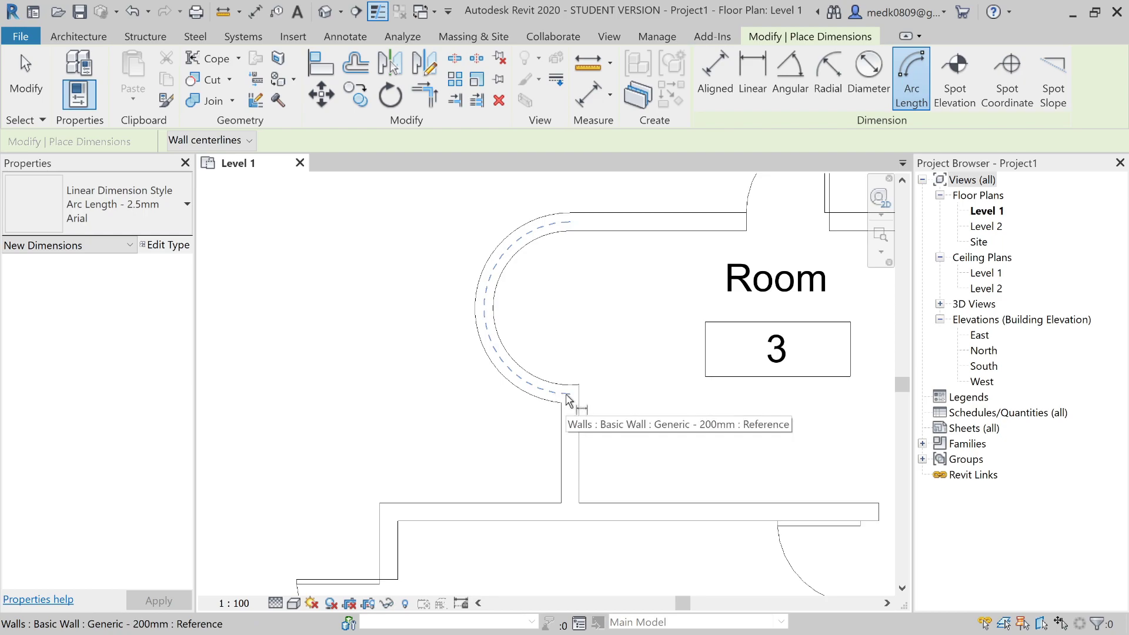
pyautogui.scroll(-1, 567, 399)
pyautogui.click(253, 141)
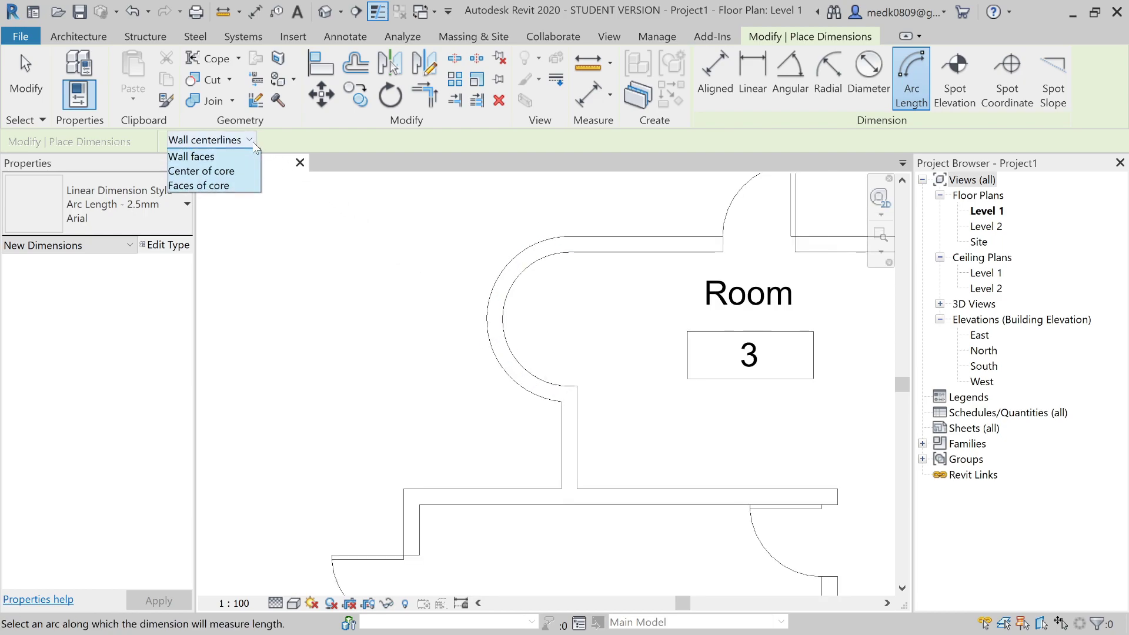
pyautogui.click(234, 173)
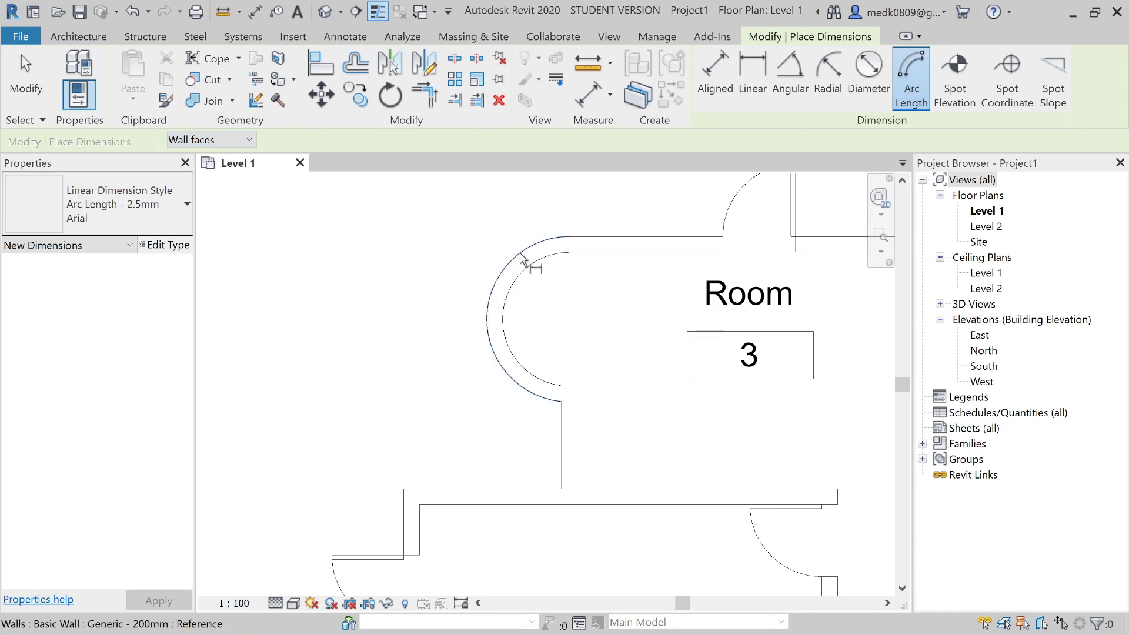
pyautogui.click(493, 294)
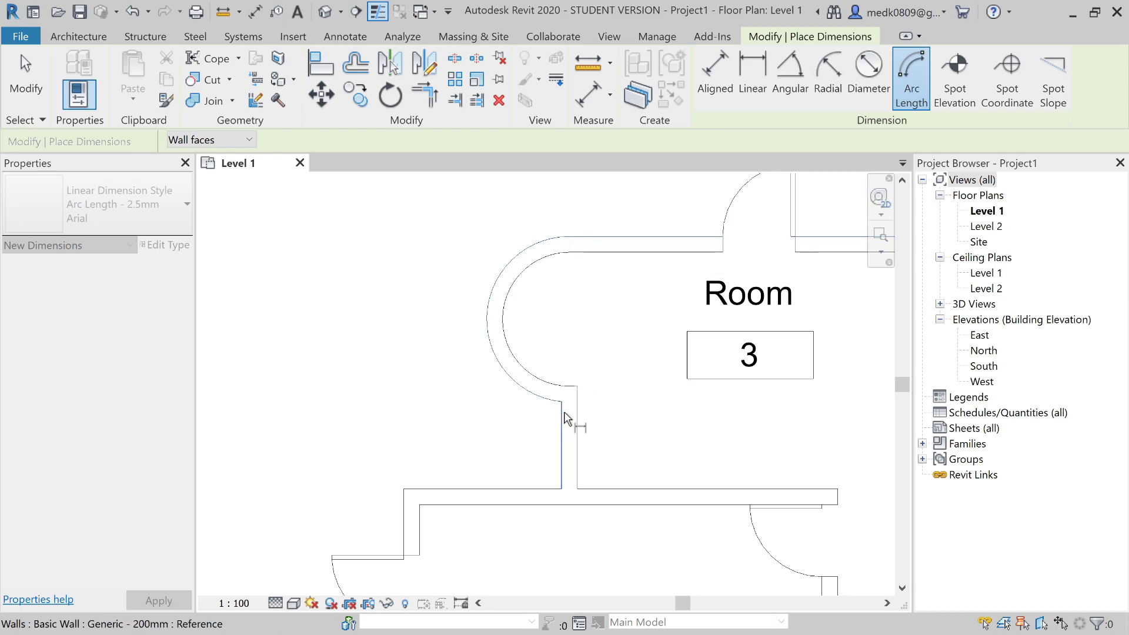
pyautogui.click(529, 376)
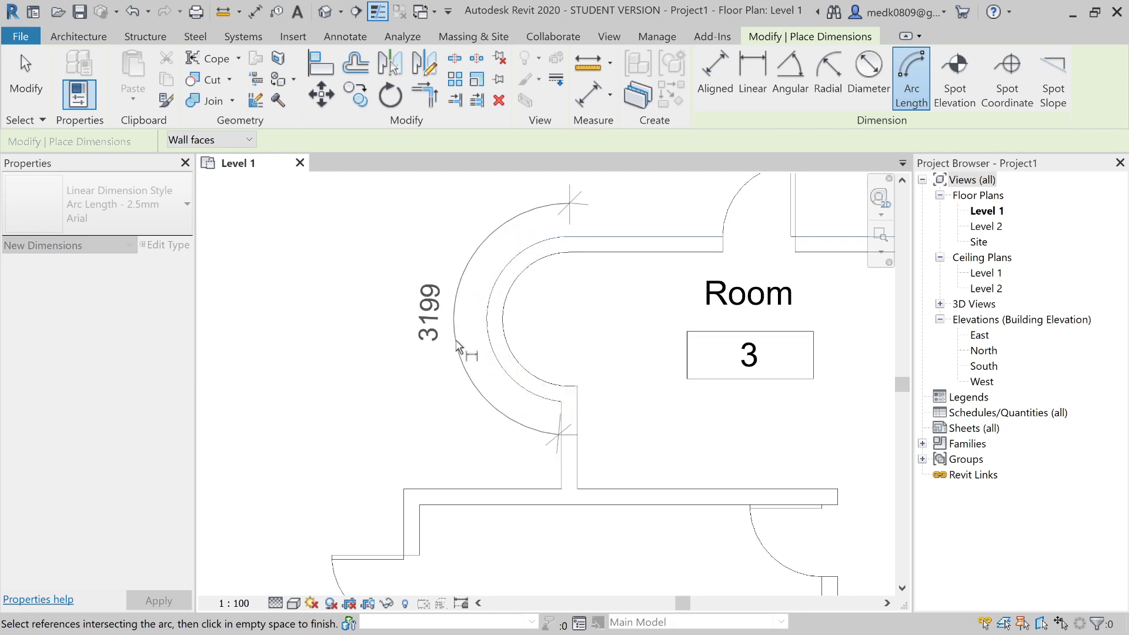
pyautogui.click(458, 346)
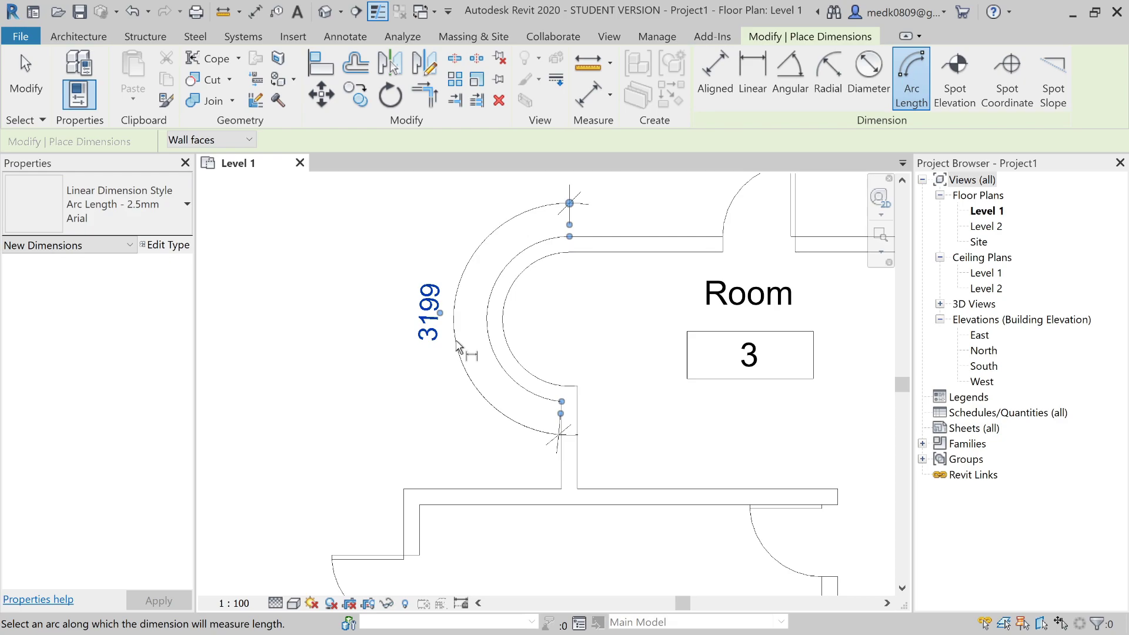
pyautogui.press('Escape')
pyautogui.press('Escape')
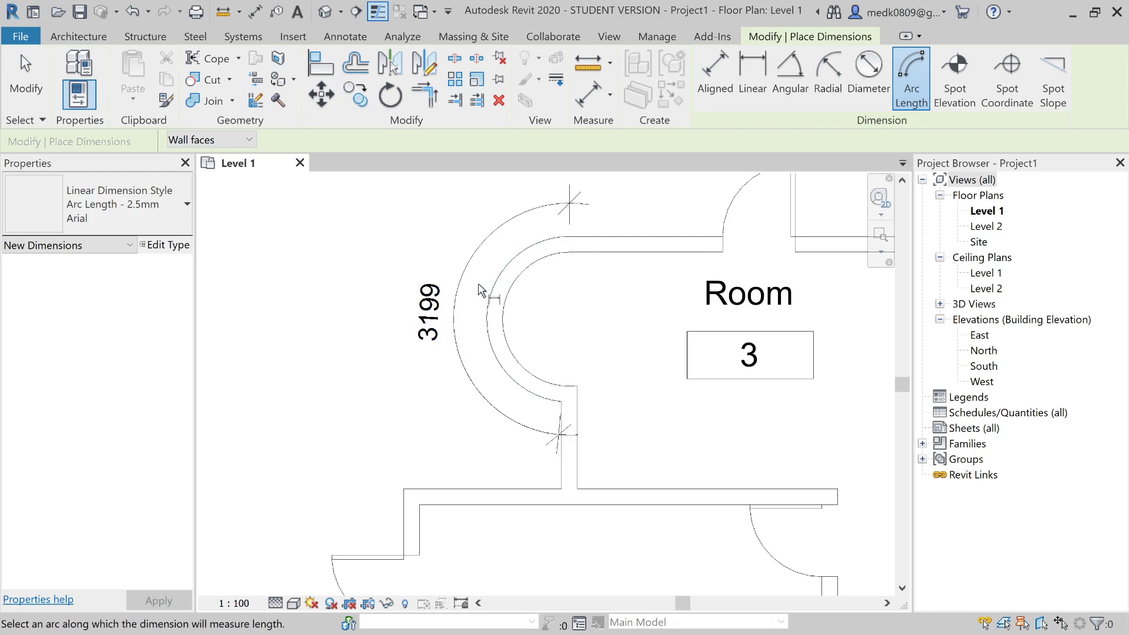
# Step: Delete the arc length dimension outside Room 3's curved wall
pyautogui.click(466, 286)
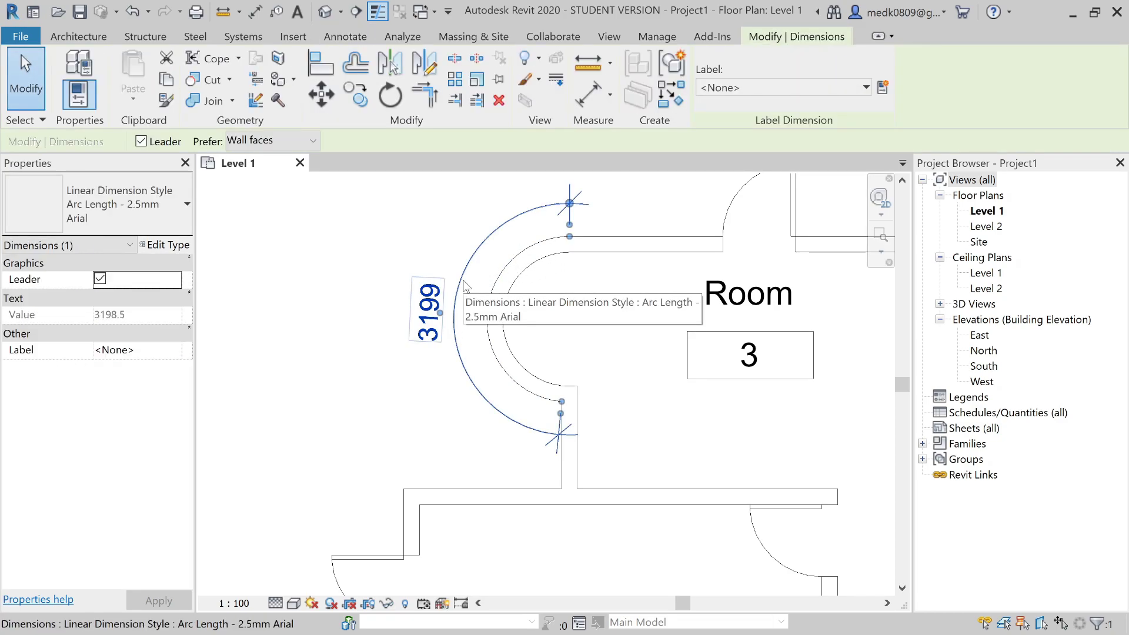
pyautogui.press('Delete')
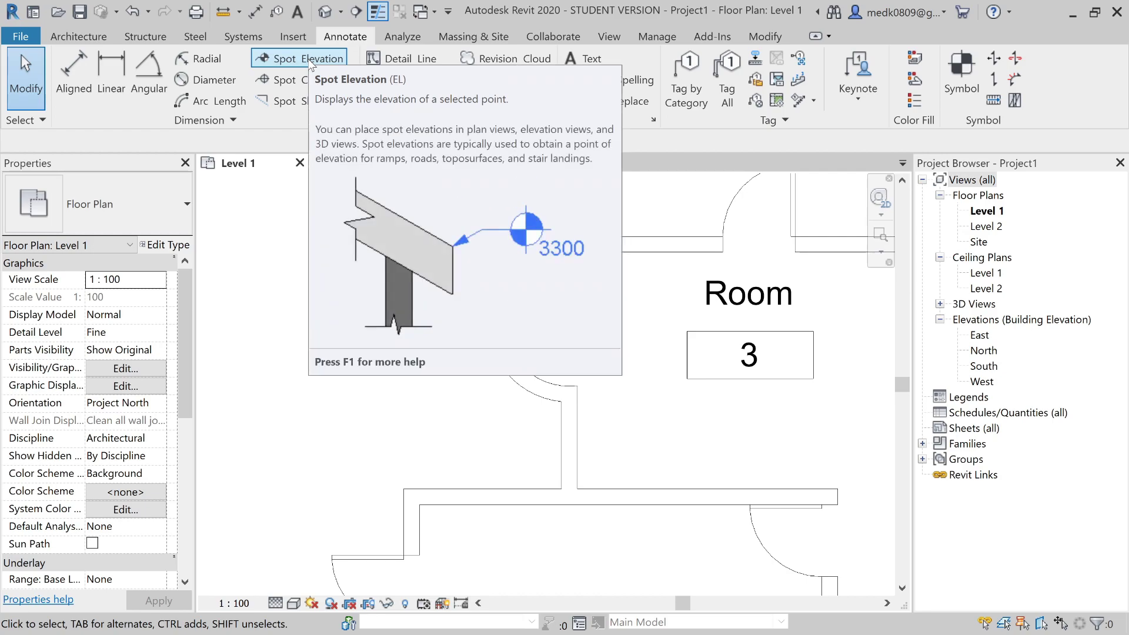
# Step: Open the East elevation and place a spot elevation at the building's upper-left corner, with a shouldered leader extending outward to the left
pyautogui.doubleClick(980, 335)
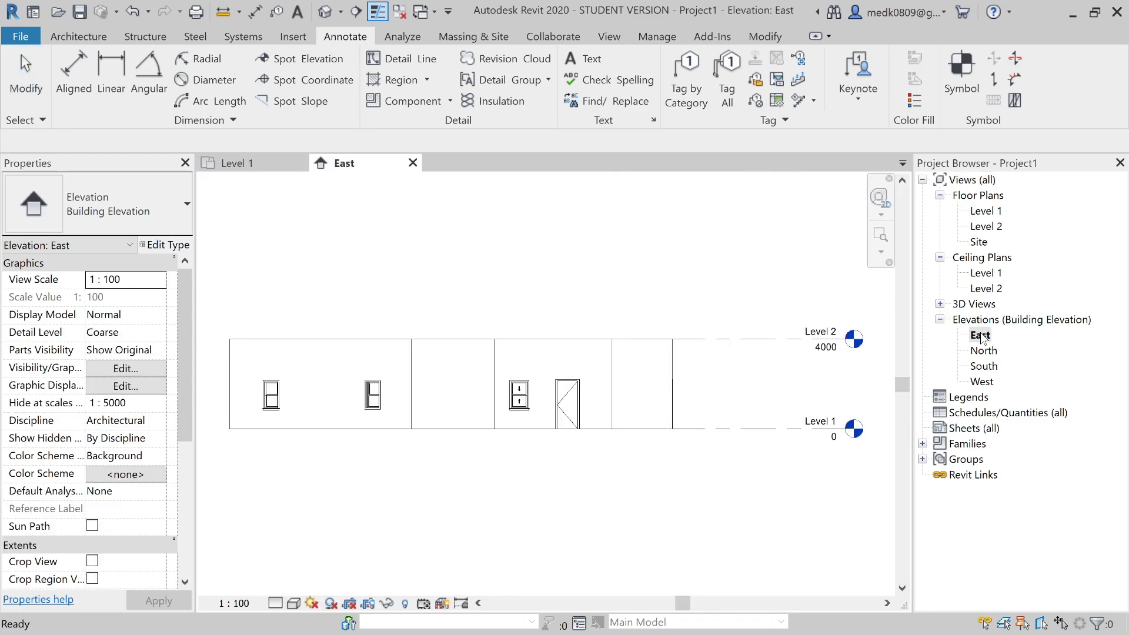
pyautogui.scroll(3, 355, 328)
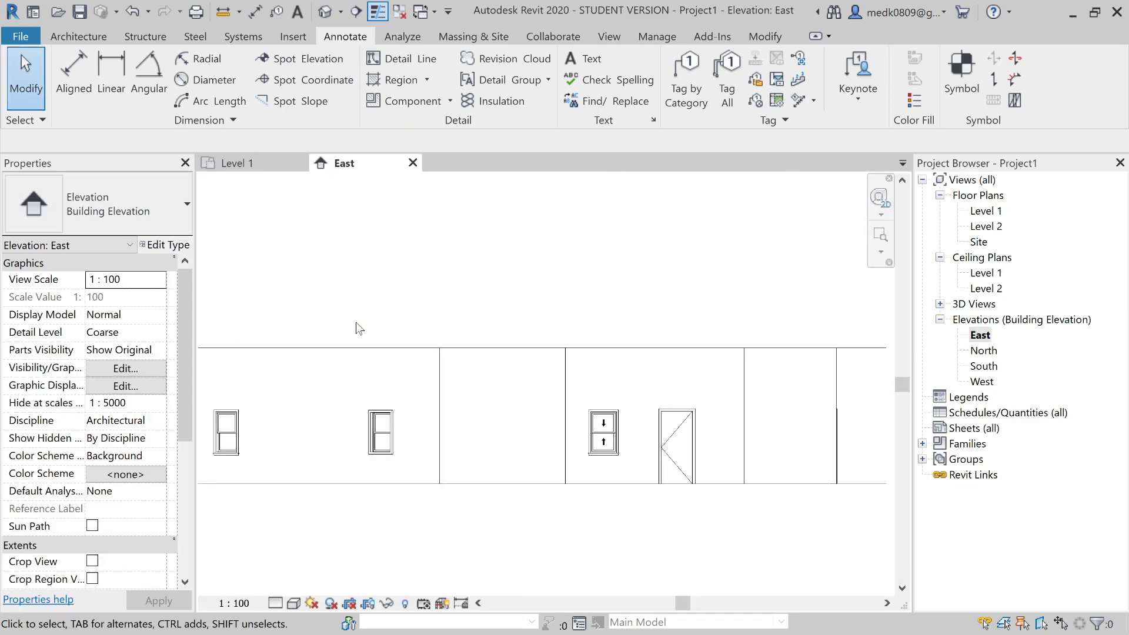
pyautogui.moveTo(396, 336); pyautogui.dragTo(629, 302, button='middle')
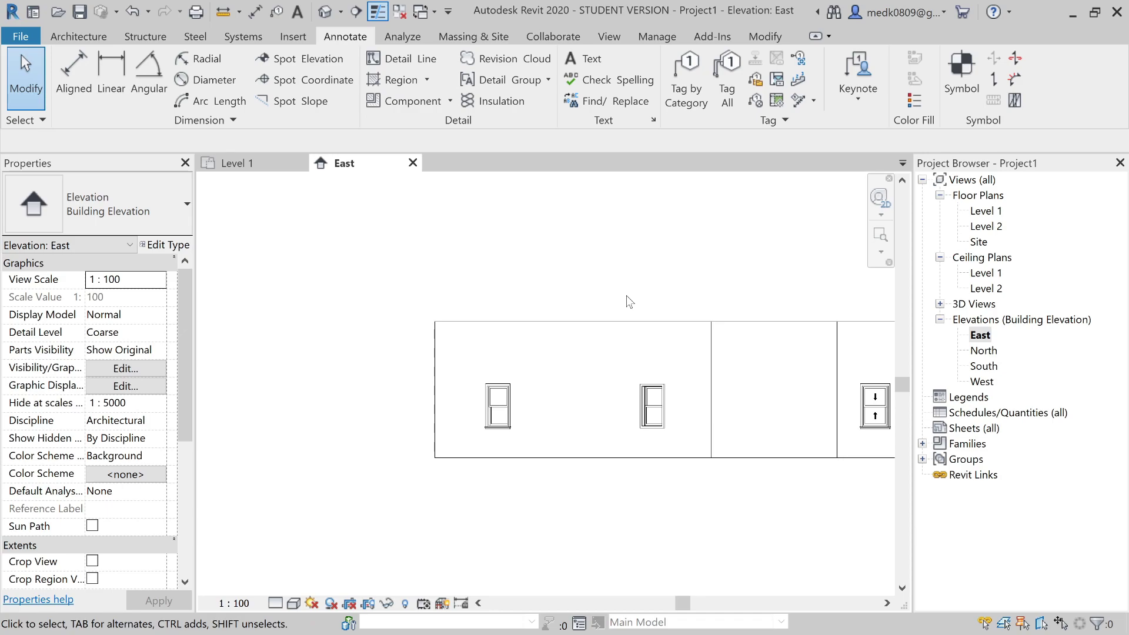
pyautogui.click(316, 59)
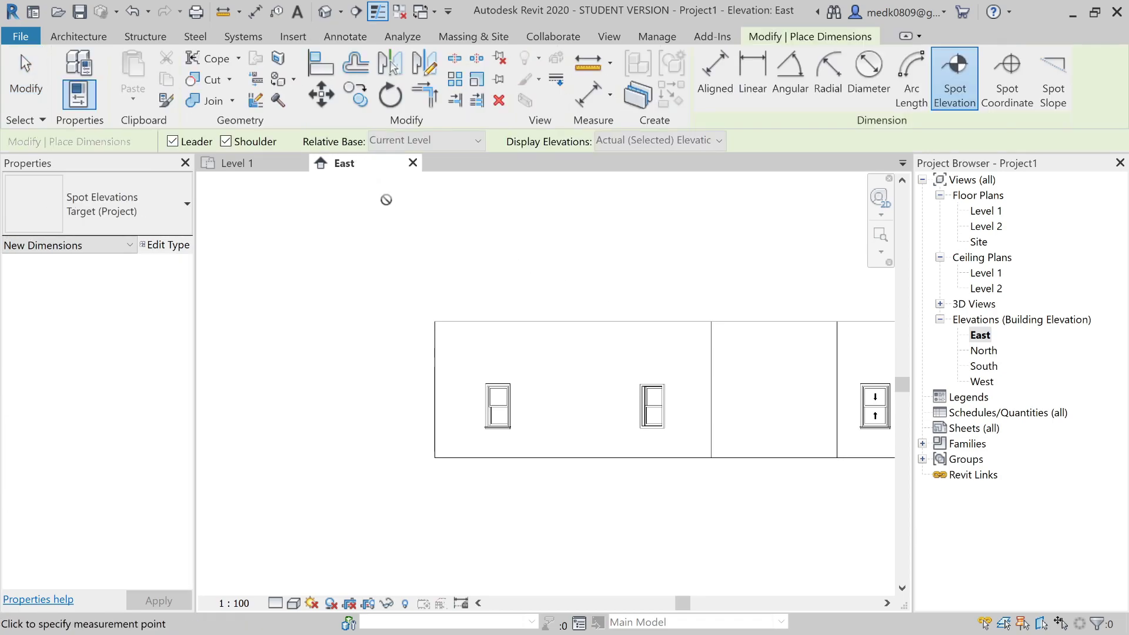
pyautogui.scroll(3, 438, 314)
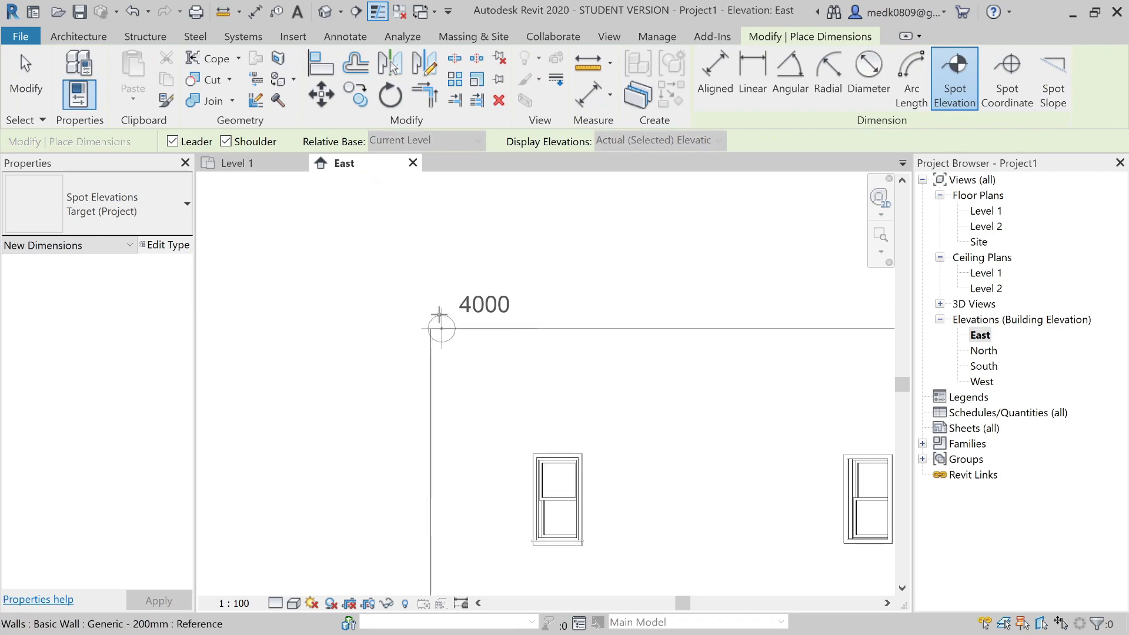
pyautogui.click(431, 328)
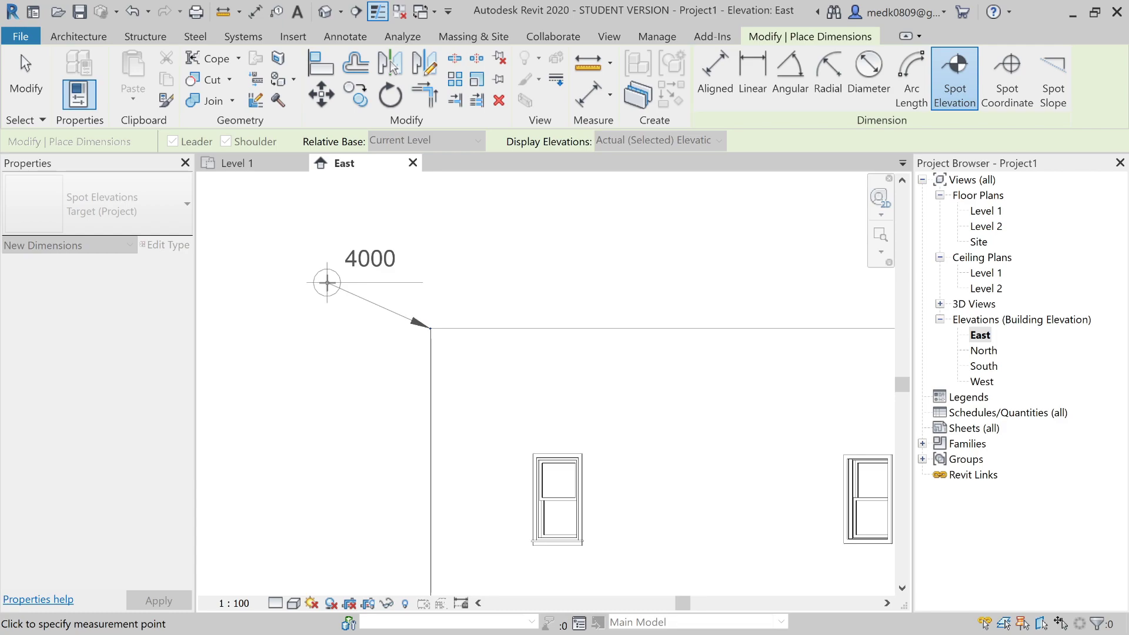
pyautogui.click(327, 282)
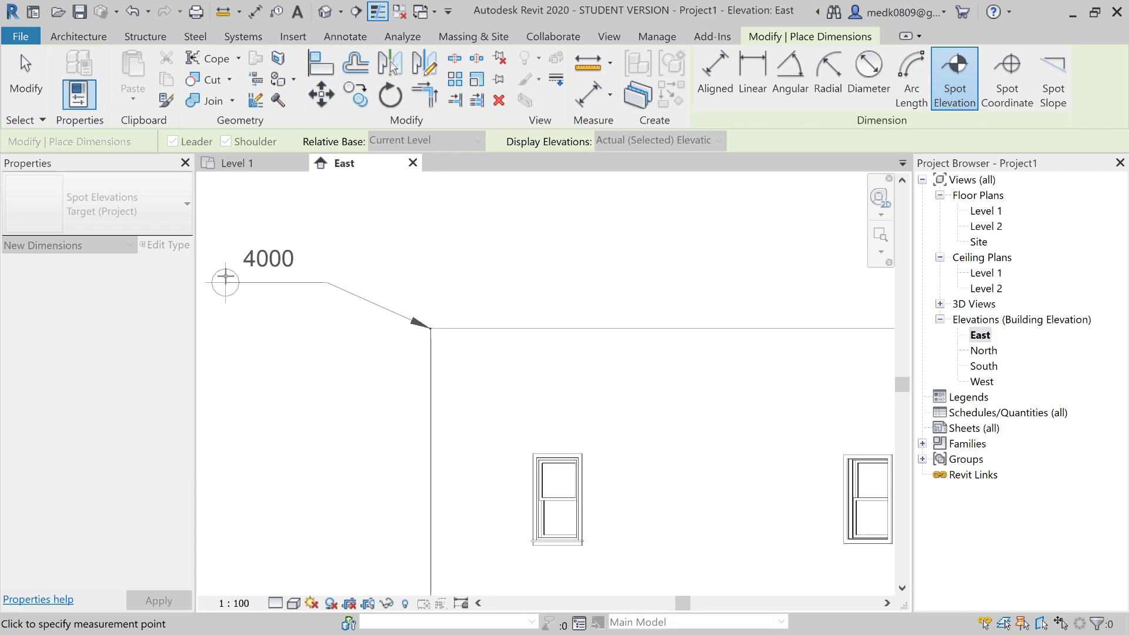
pyautogui.click(225, 283)
# Step: Place a spot elevation at the building's lower-left corner, with its shouldered leader extending left and its symbol roughly below the upper one
pyautogui.scroll(-2, 365, 245)
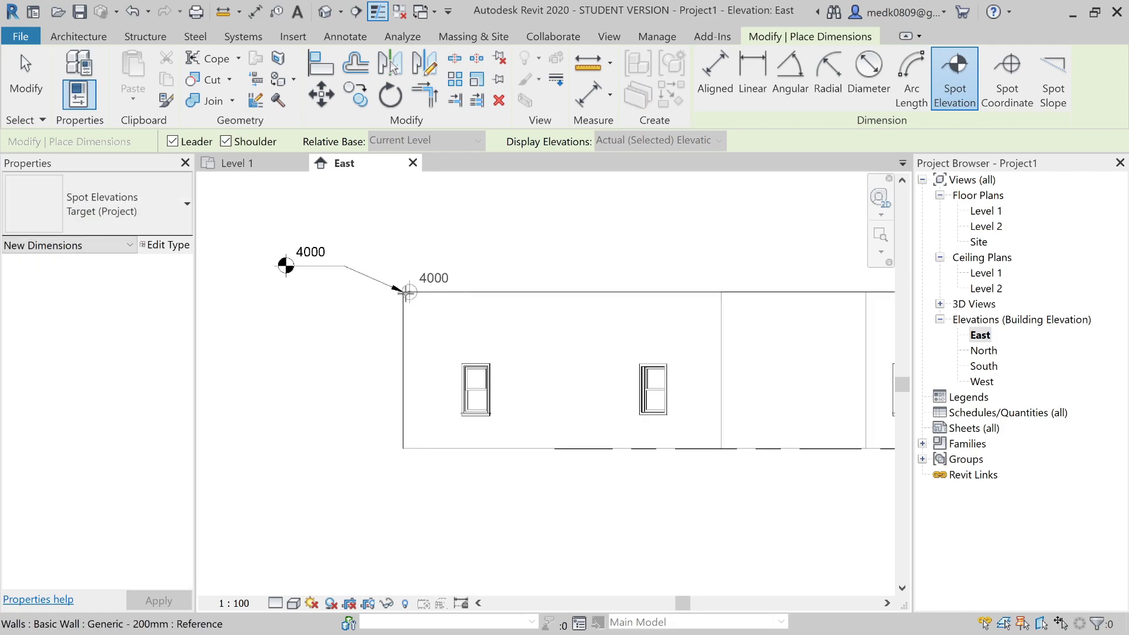
pyautogui.scroll(2, 404, 291)
pyautogui.scroll(-5, 404, 291)
pyautogui.scroll(8, 773, 304)
pyautogui.scroll(1, 718, 295)
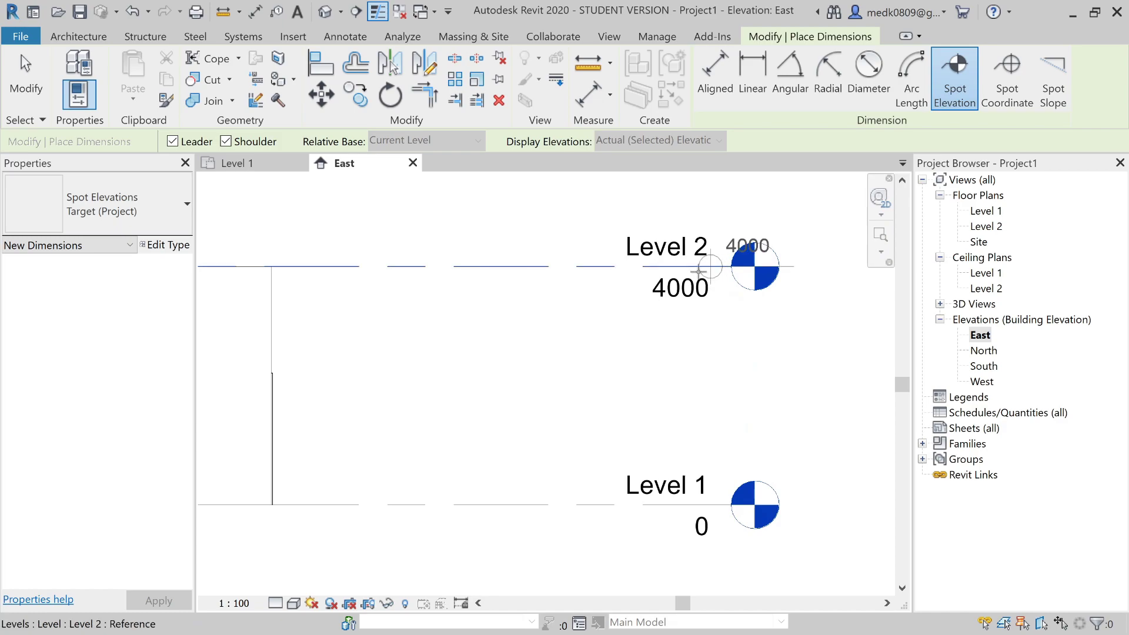
pyautogui.scroll(-6, 711, 313)
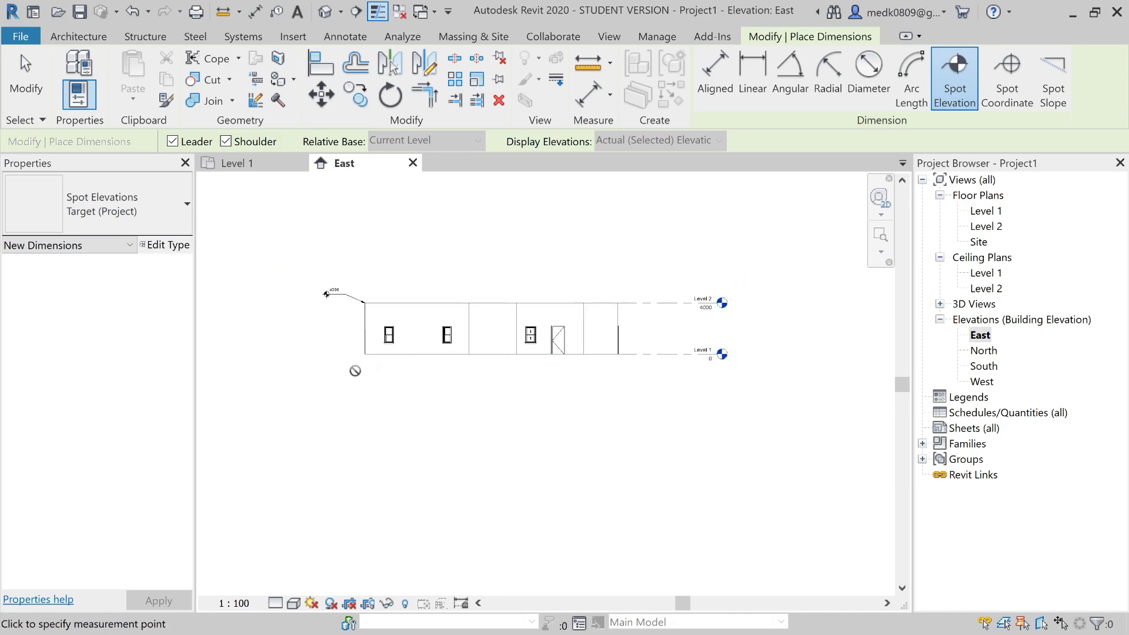
pyautogui.scroll(4, 355, 370)
pyautogui.scroll(2, 359, 344)
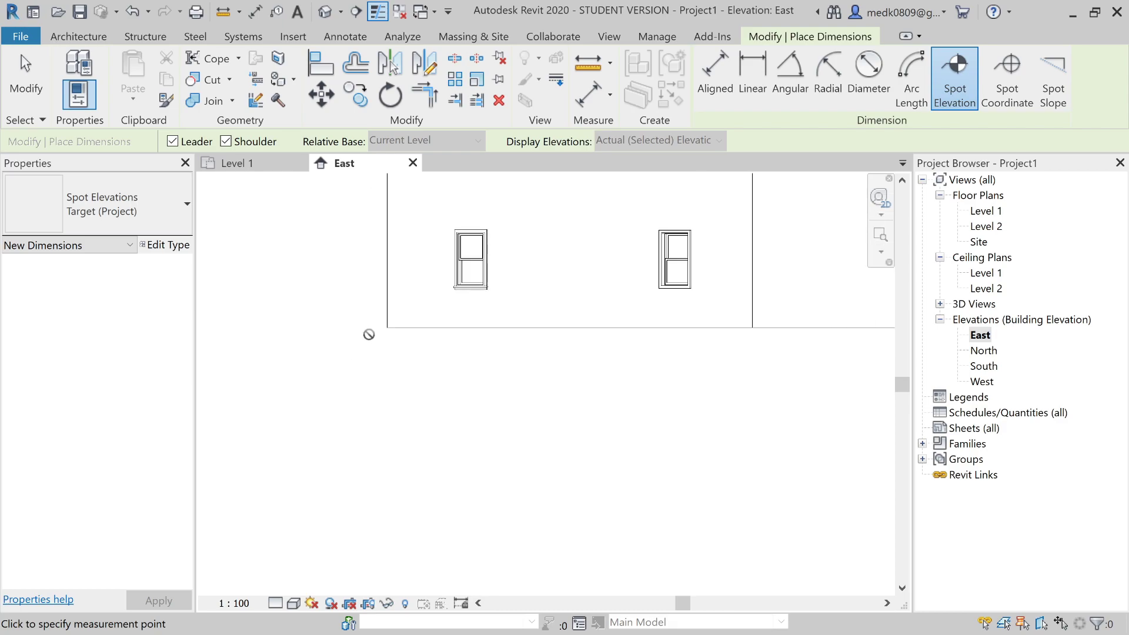
pyautogui.moveTo(404, 340); pyautogui.dragTo(590, 502, button='middle')
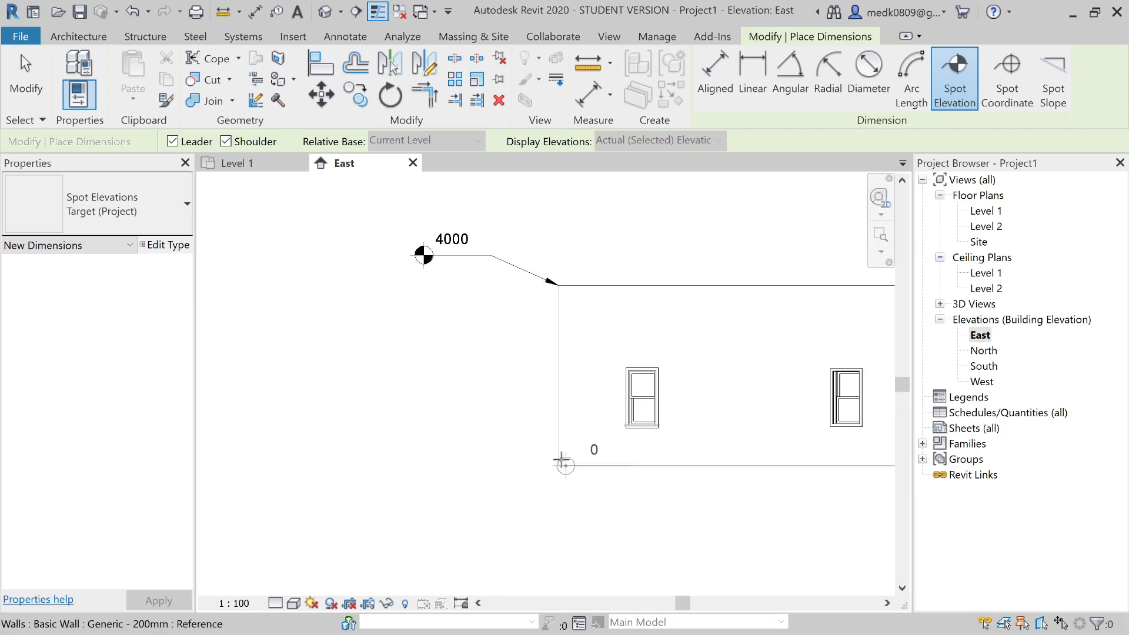
pyautogui.click(558, 465)
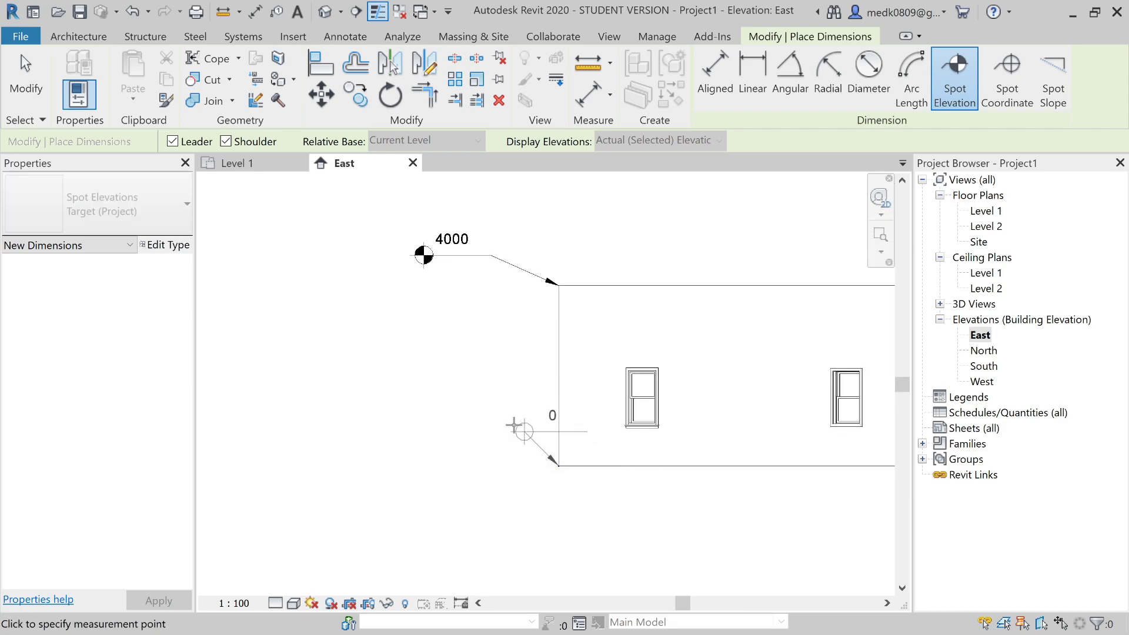
pyautogui.click(474, 432)
pyautogui.click(410, 434)
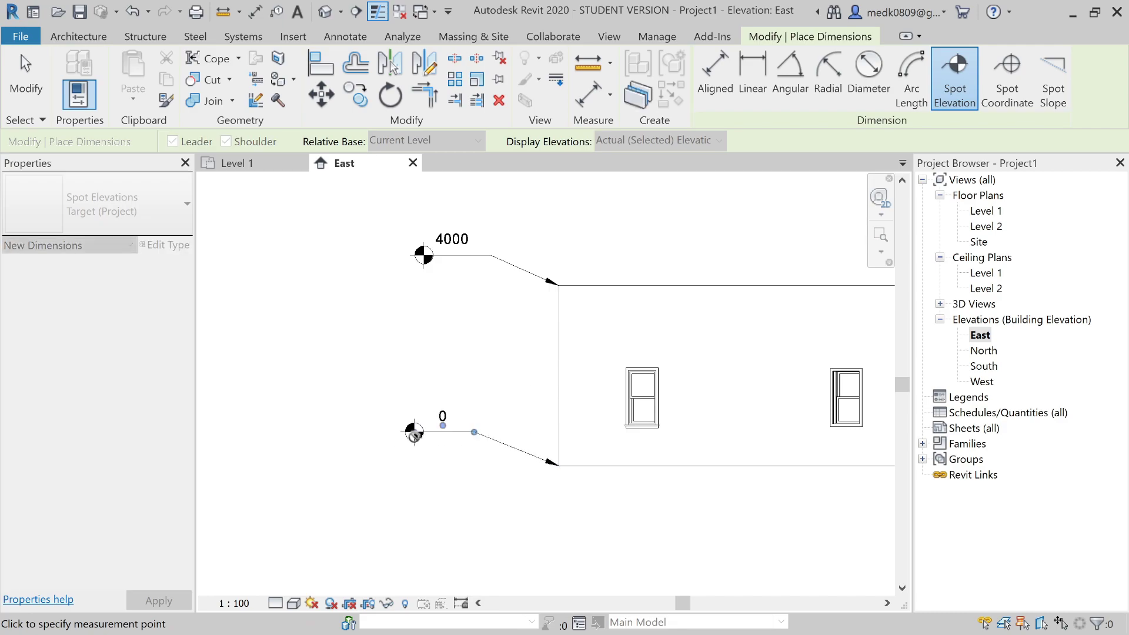
pyautogui.press('Escape')
pyautogui.press('Escape')
# Step: Compare the lower spot elevation with the elevation shown at the Level 1 marker
pyautogui.scroll(2, 466, 457)
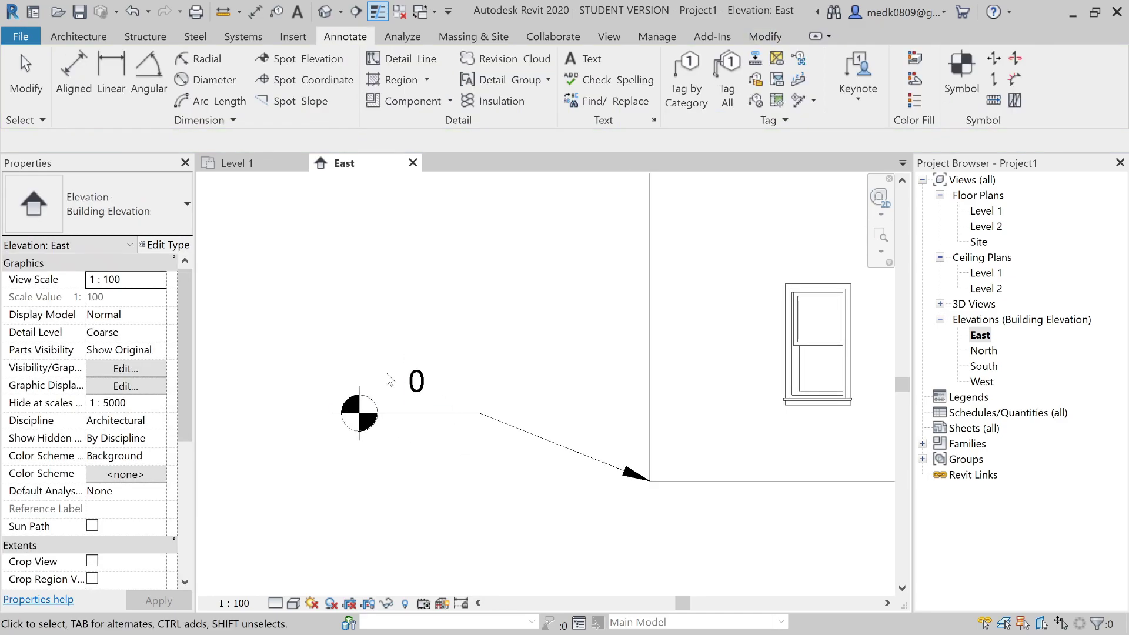
pyautogui.scroll(-6, 394, 380)
pyautogui.scroll(6, 767, 390)
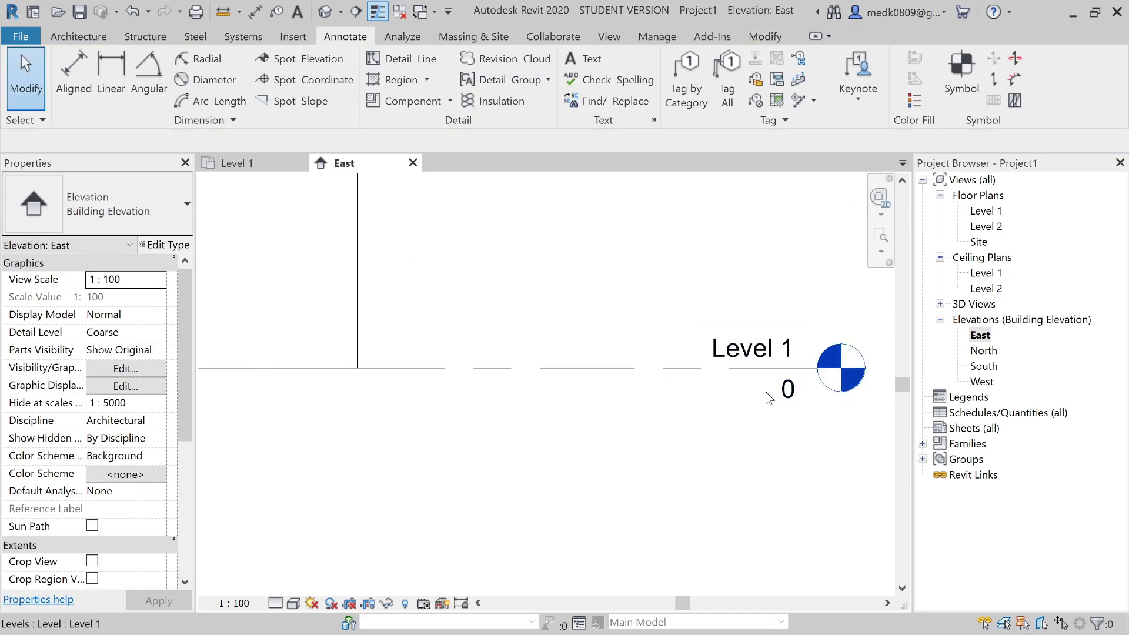
pyautogui.scroll(-5, 766, 389)
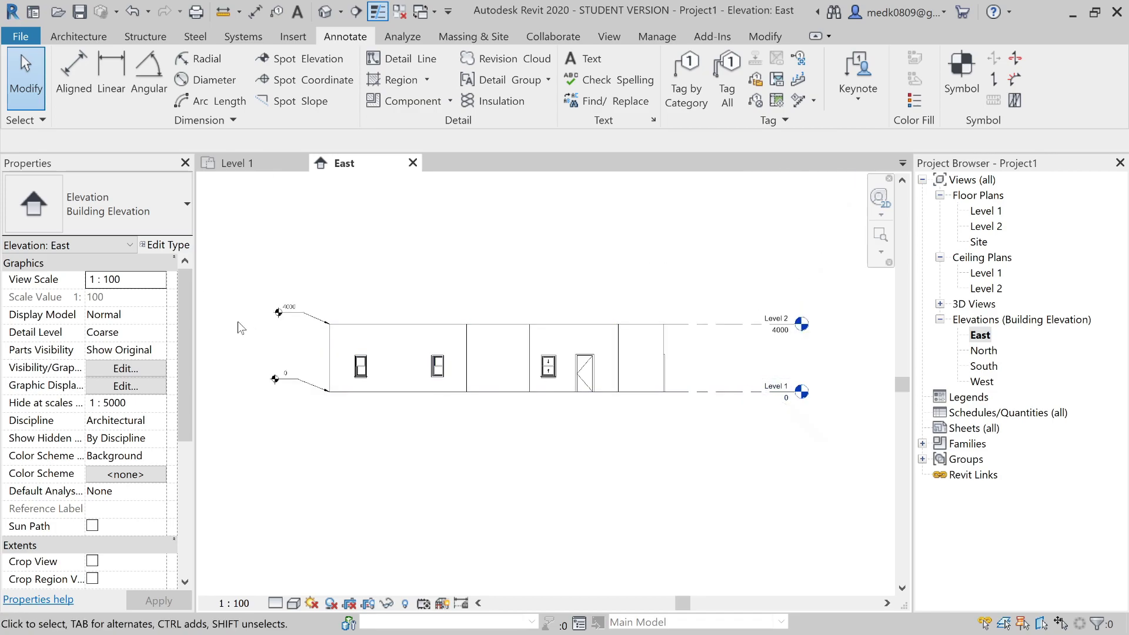
pyautogui.scroll(3, 254, 330)
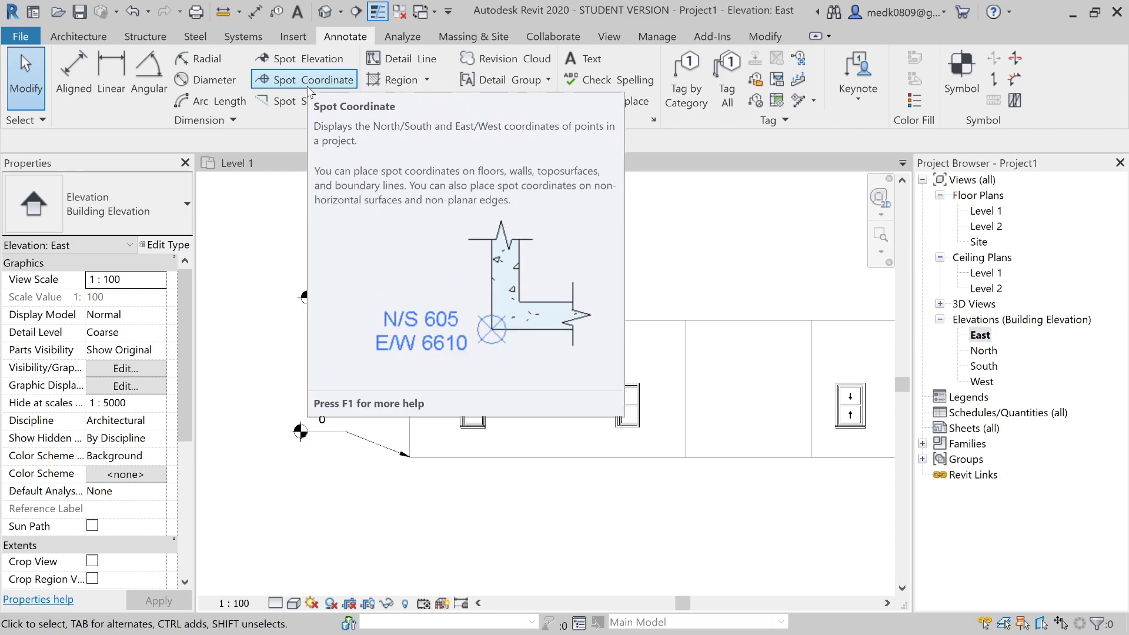
# Step: Place a spot coordinate on the building's top edge between the first two windows, with a shouldered leader rising to the right
pyautogui.click(307, 85)
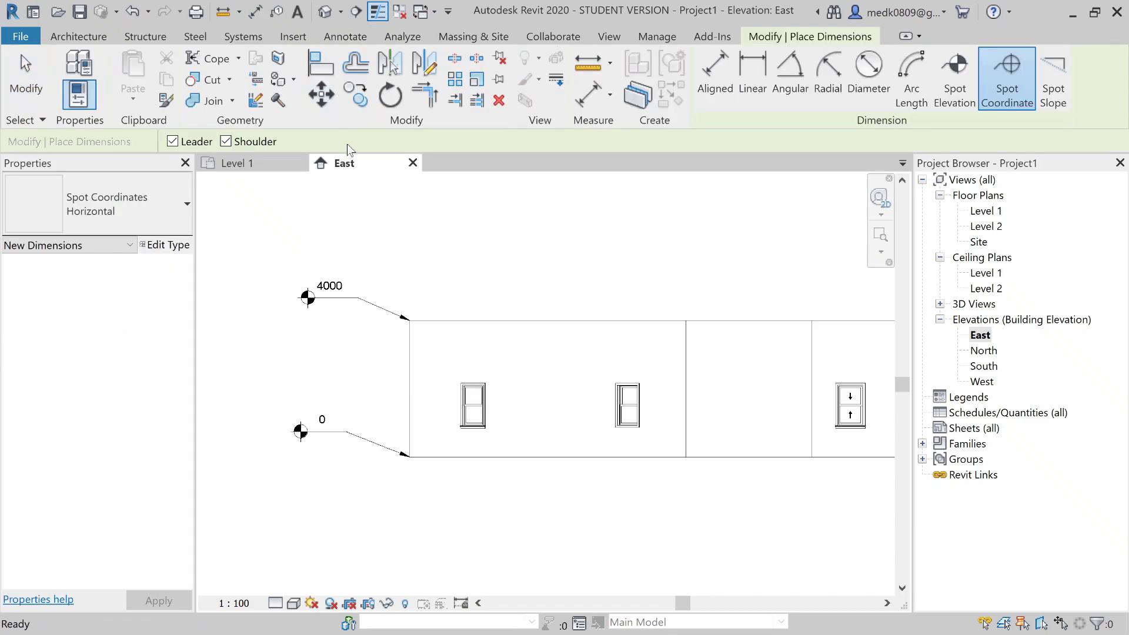
pyautogui.scroll(3, 414, 316)
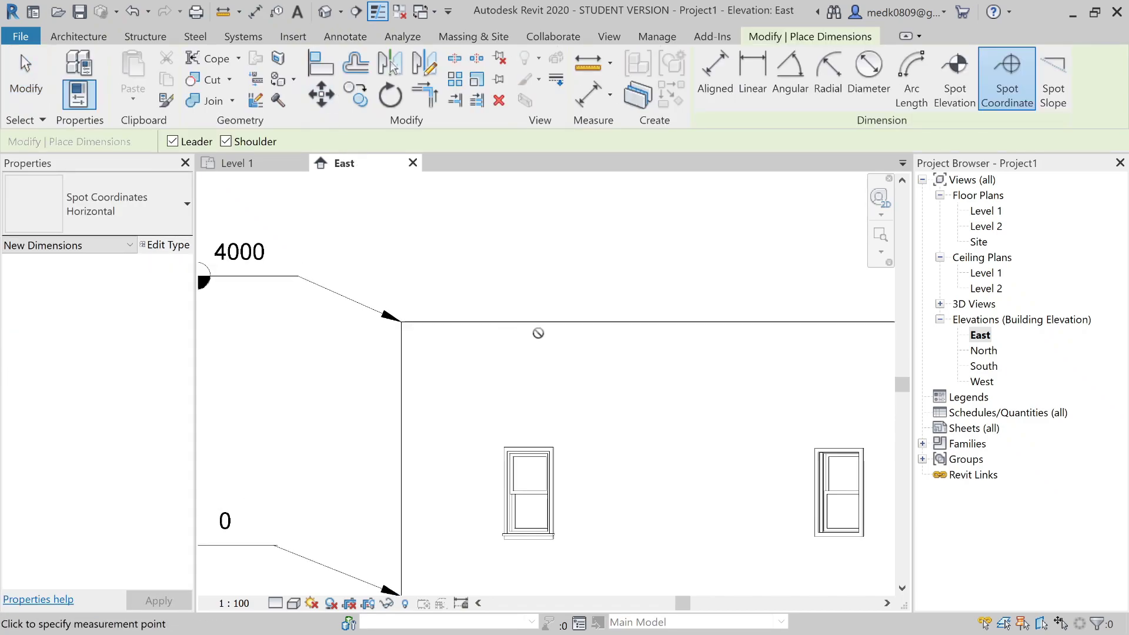
pyautogui.click(647, 321)
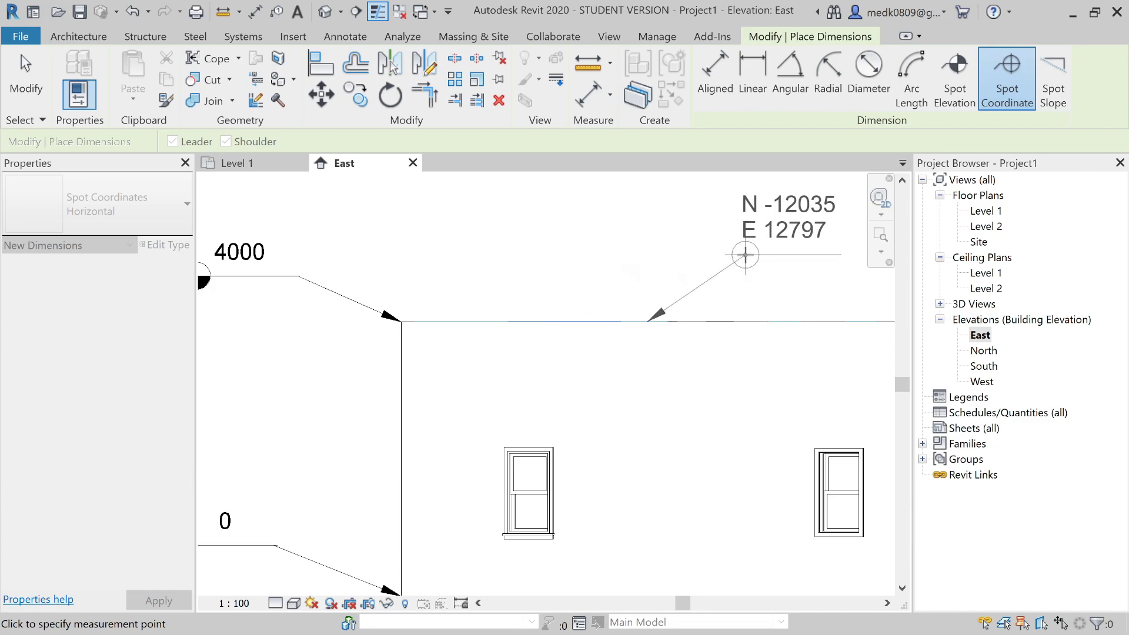
pyautogui.click(720, 249)
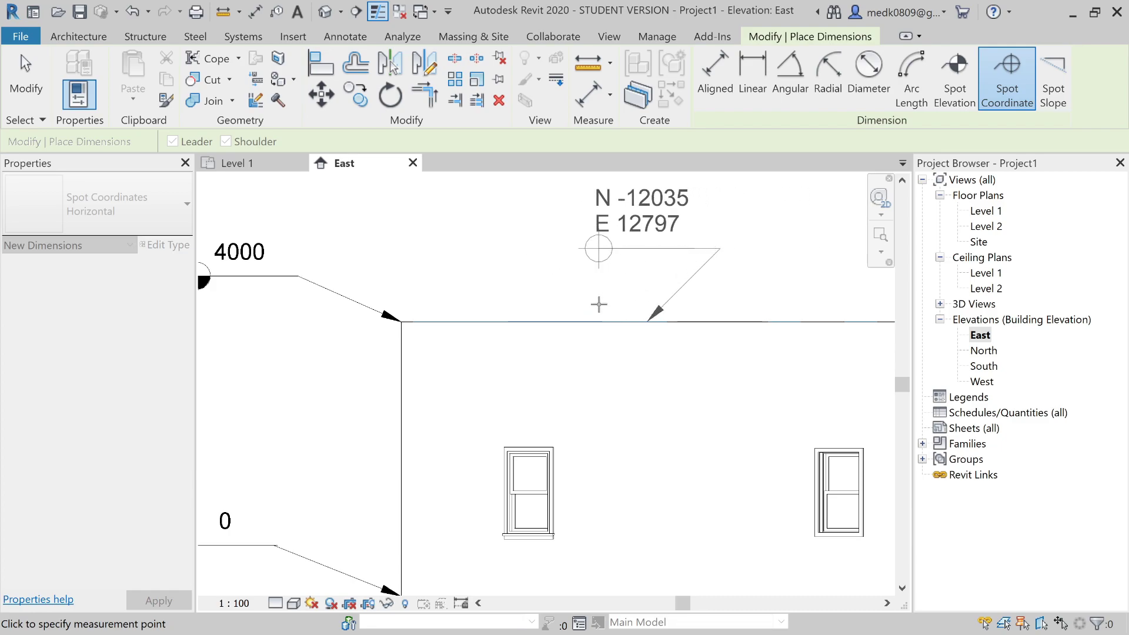
pyautogui.click(821, 247)
pyautogui.scroll(1, 801, 300)
pyautogui.scroll(1, 782, 318)
pyautogui.moveTo(758, 335); pyautogui.dragTo(602, 452, button='middle')
# Step: Place a second spot coordinate on the top edge just right of the first, matching its height and rightward shouldered leader
pyautogui.scroll(-1, 606, 431)
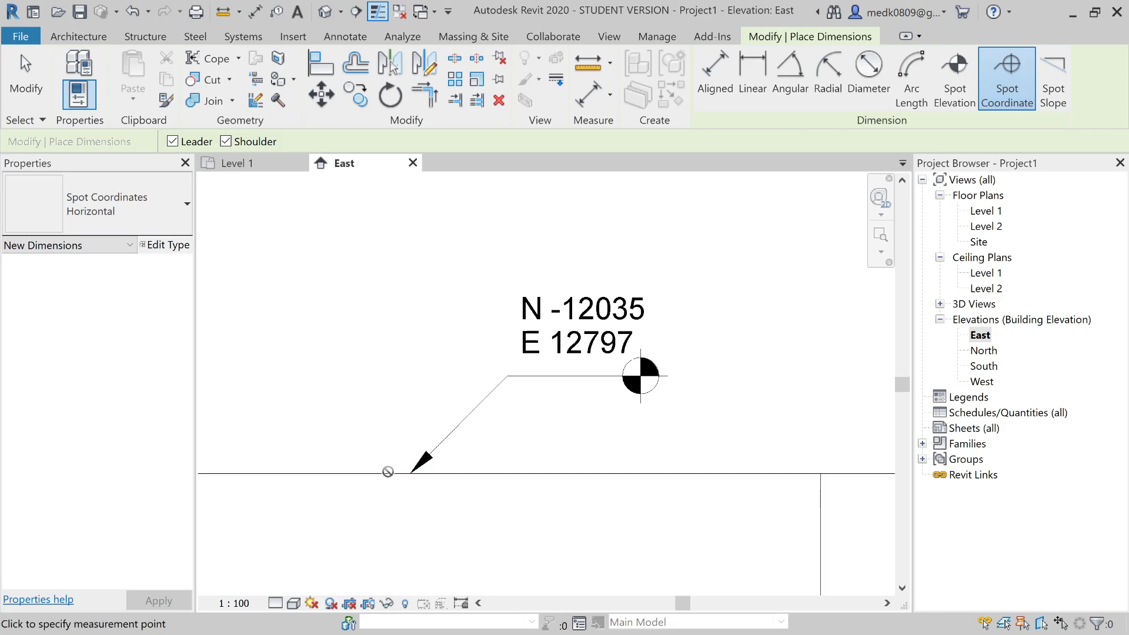
pyautogui.scroll(-1, 376, 363)
pyautogui.scroll(-1, 411, 378)
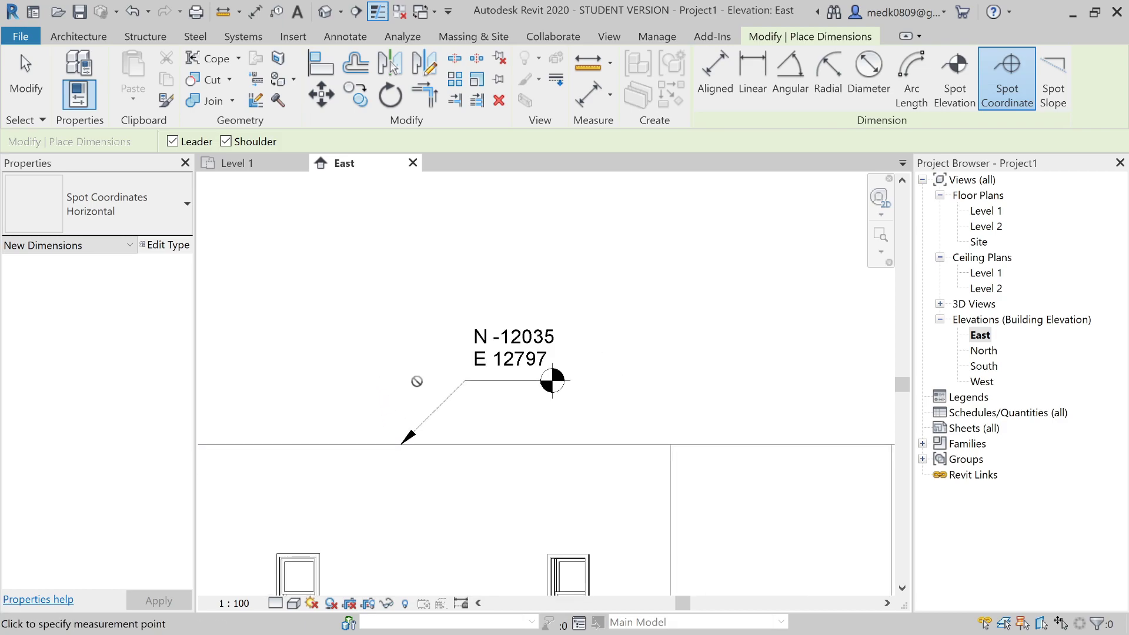
pyautogui.click(566, 445)
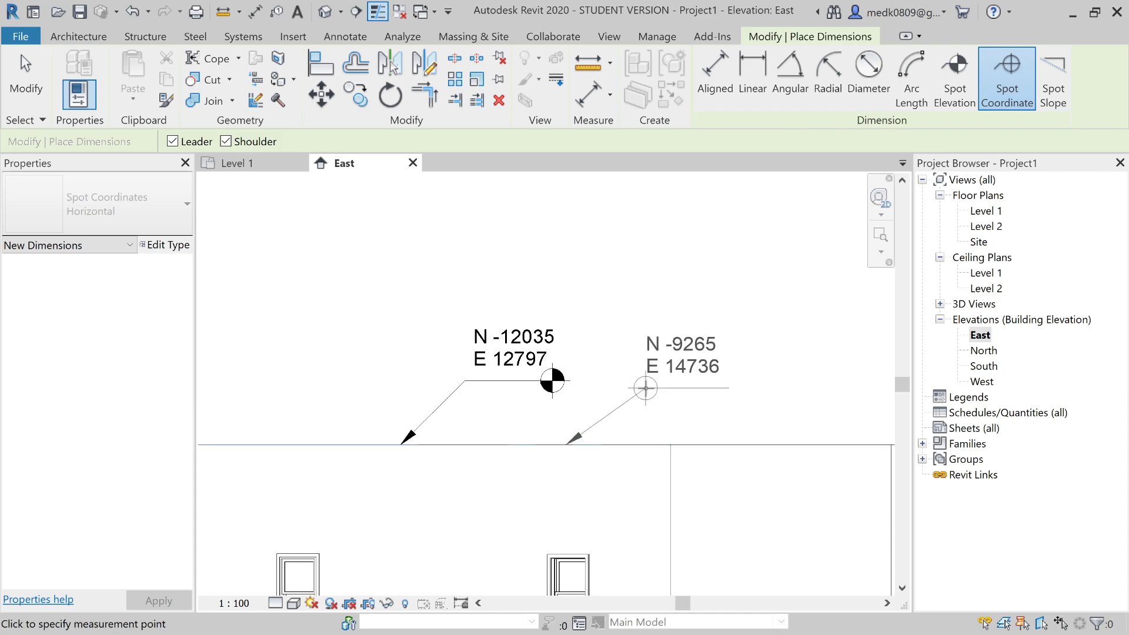
pyautogui.click(647, 376)
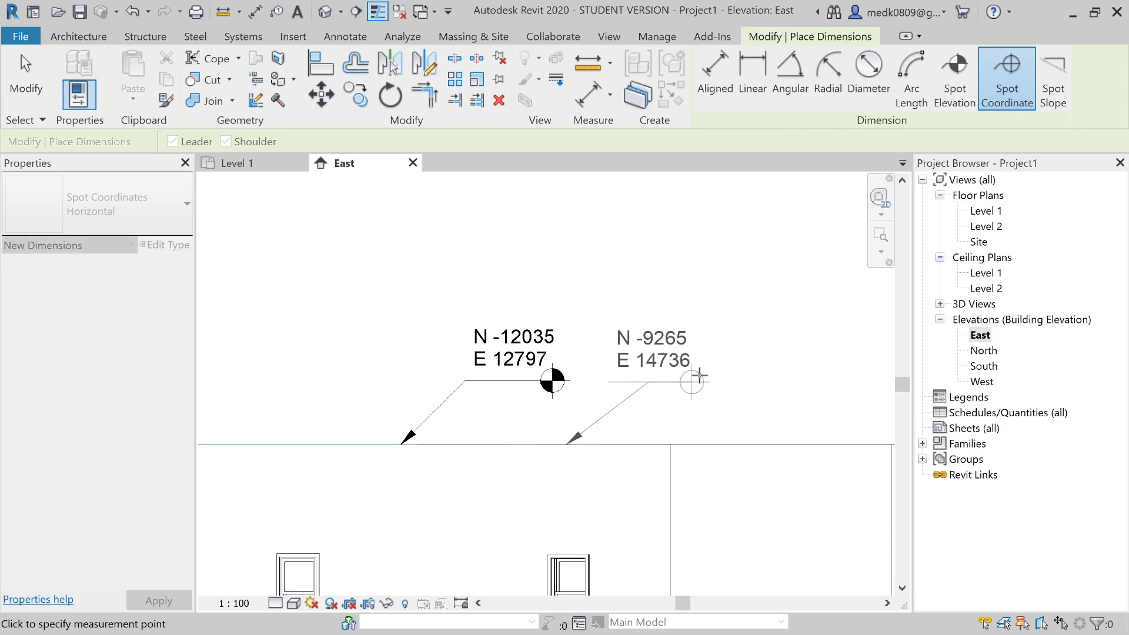
pyautogui.click(759, 381)
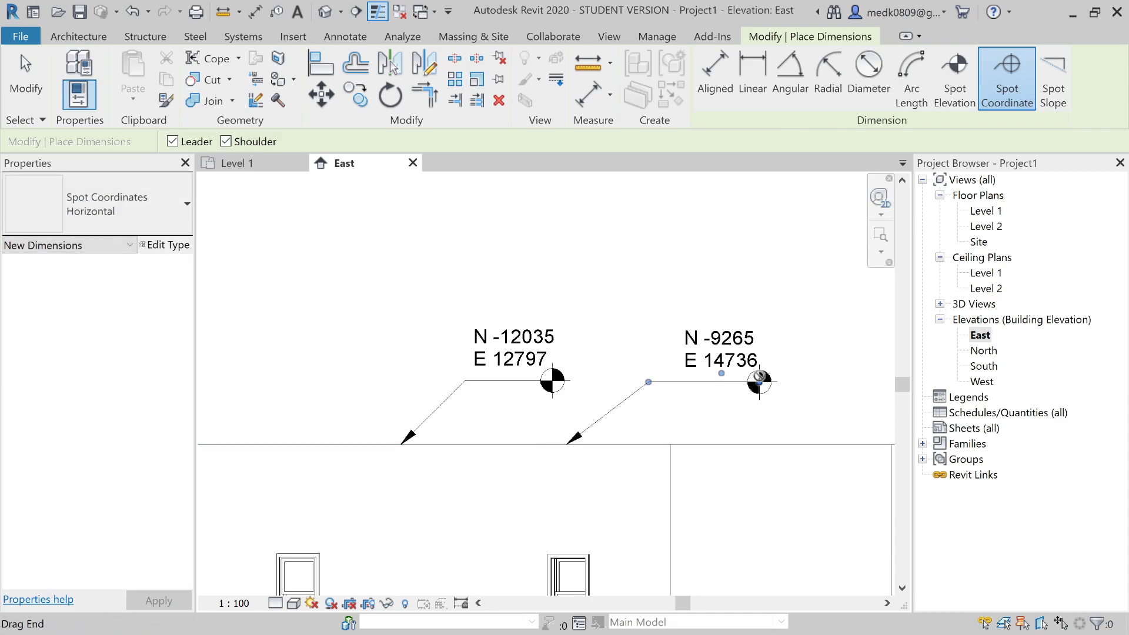
pyautogui.scroll(2, 759, 381)
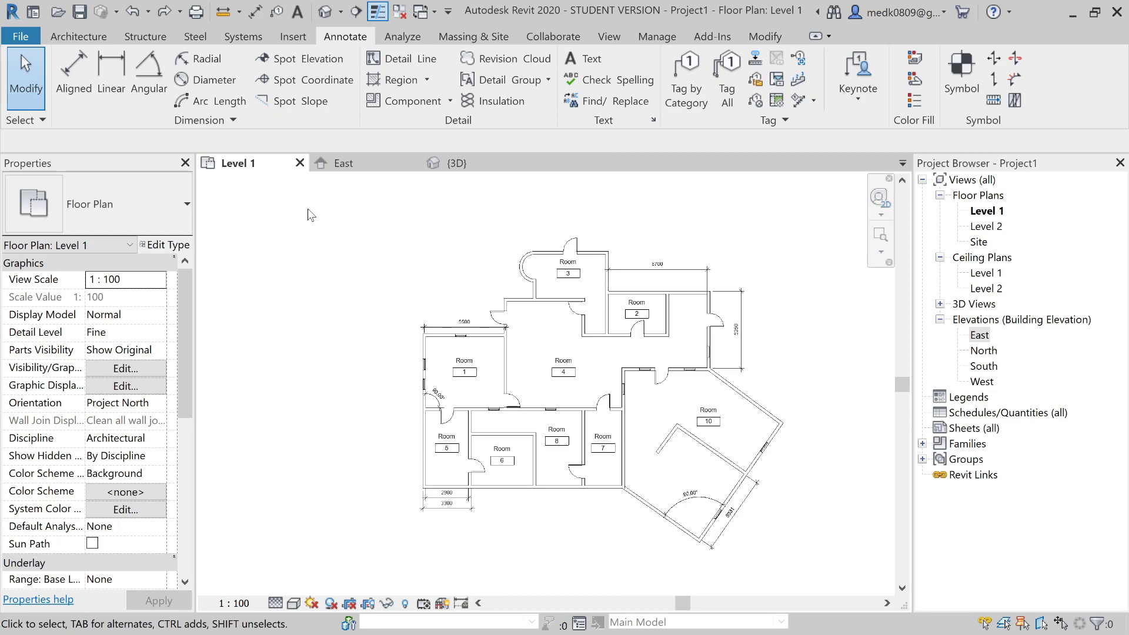
# Step: Switch from the Level 1 plan to the East elevation and look over the gable roof above the walls
pyautogui.click(353, 164)
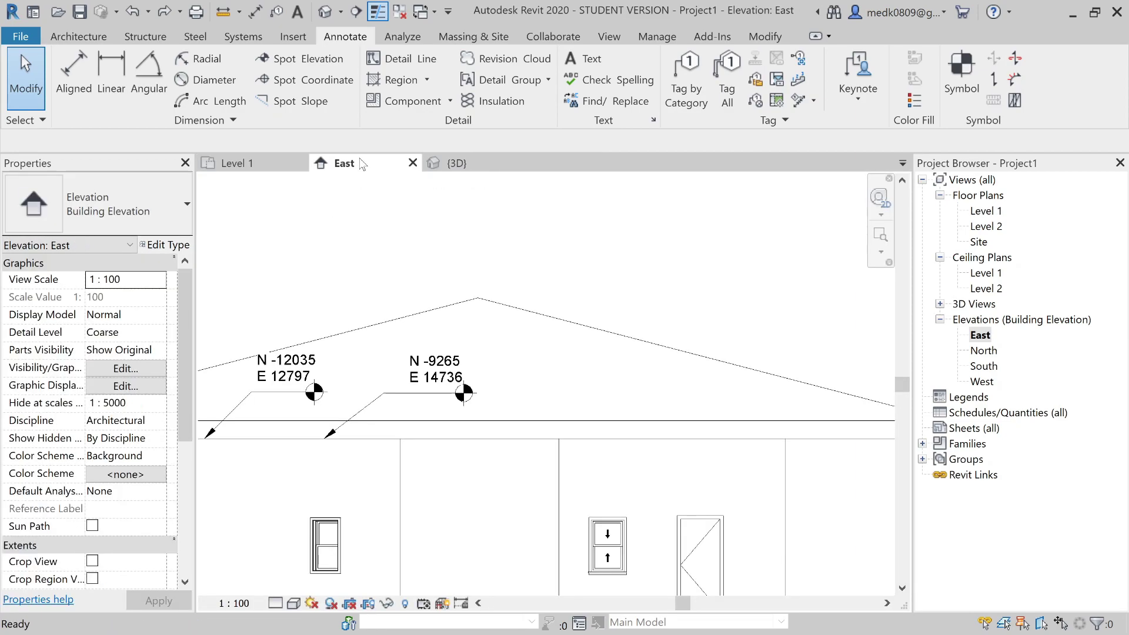
pyautogui.scroll(-2, 686, 305)
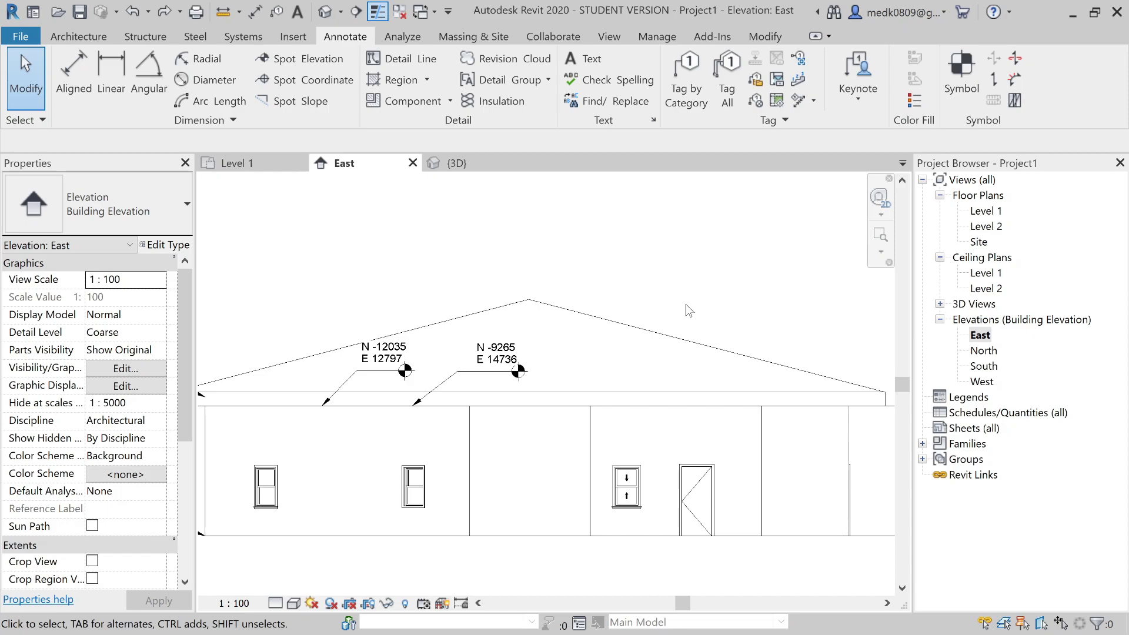
pyautogui.moveTo(685, 304); pyautogui.dragTo(676, 279, button='middle')
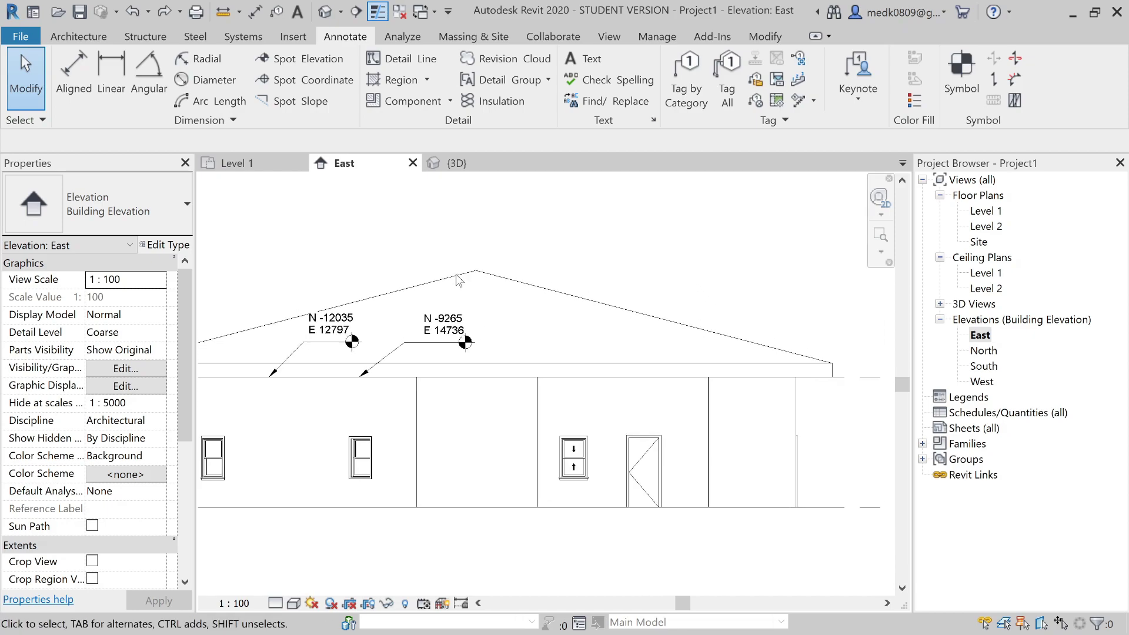
pyautogui.scroll(2, 704, 289)
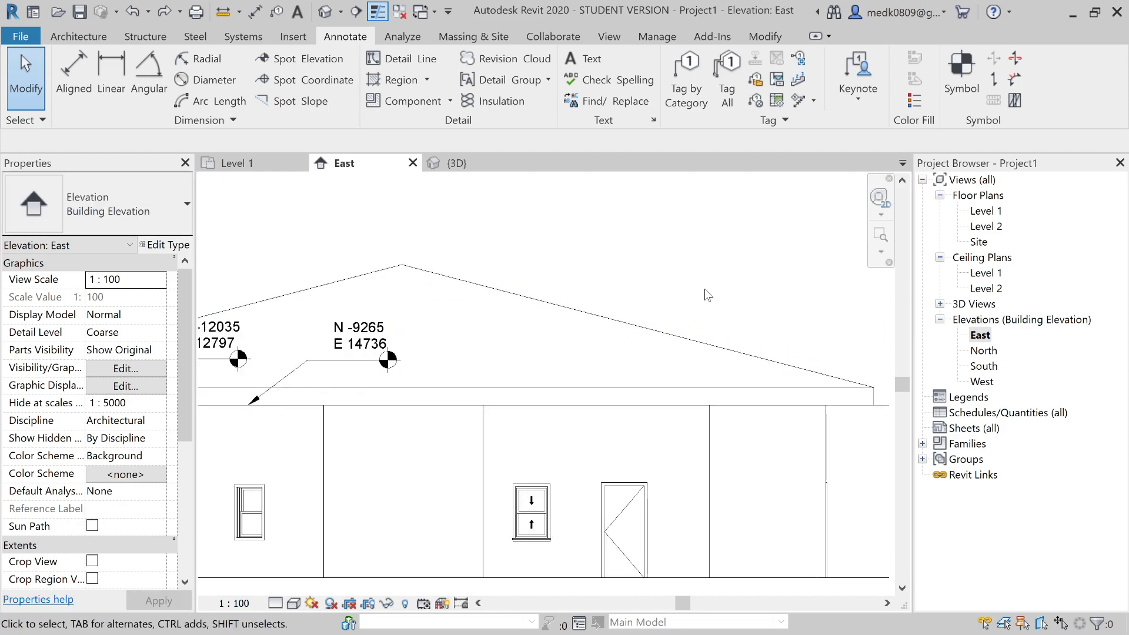
pyautogui.scroll(-2, 705, 288)
pyautogui.moveTo(714, 294); pyautogui.dragTo(717, 301, button='middle')
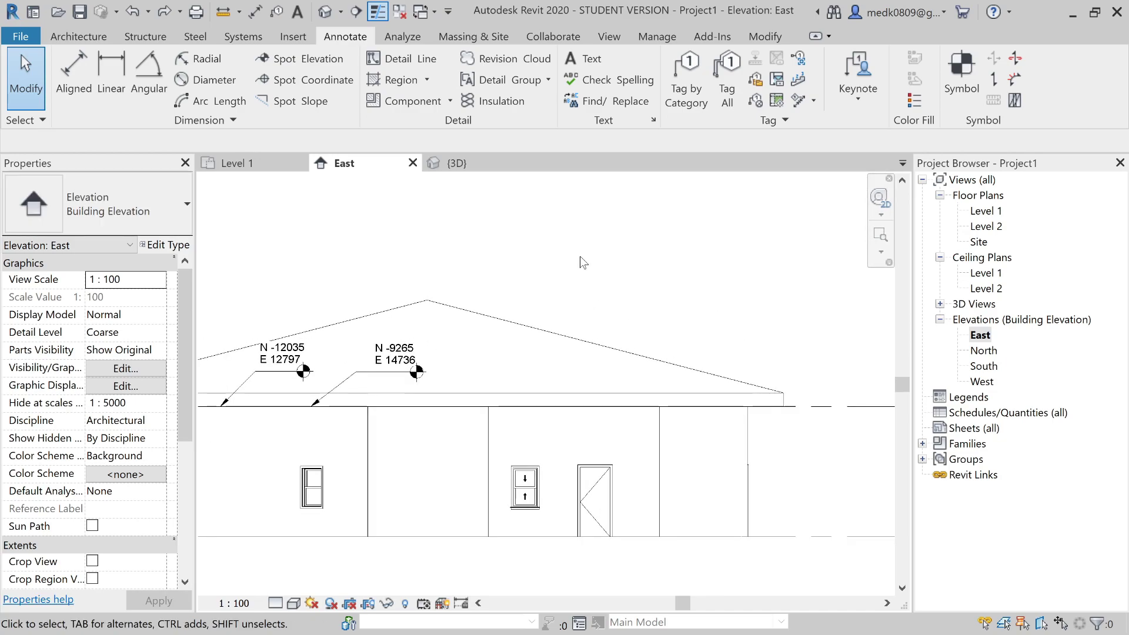
# Step: Place a spot slope with arrow representation just above the gable roof's right-hand sloping edge, then end the command
pyautogui.click(292, 101)
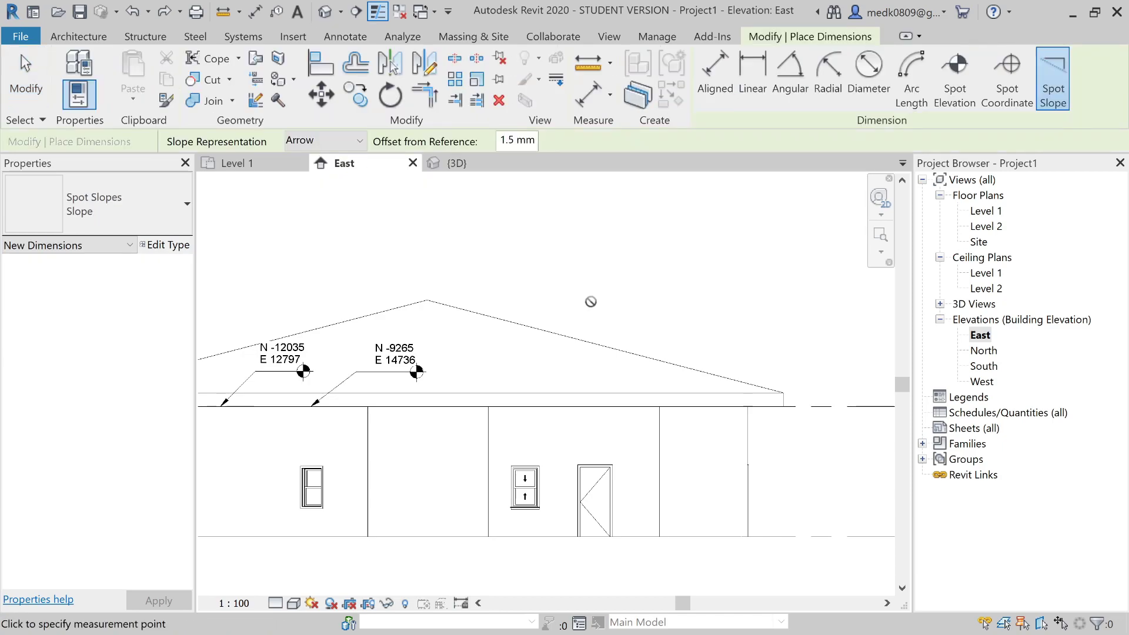
pyautogui.scroll(1, 591, 301)
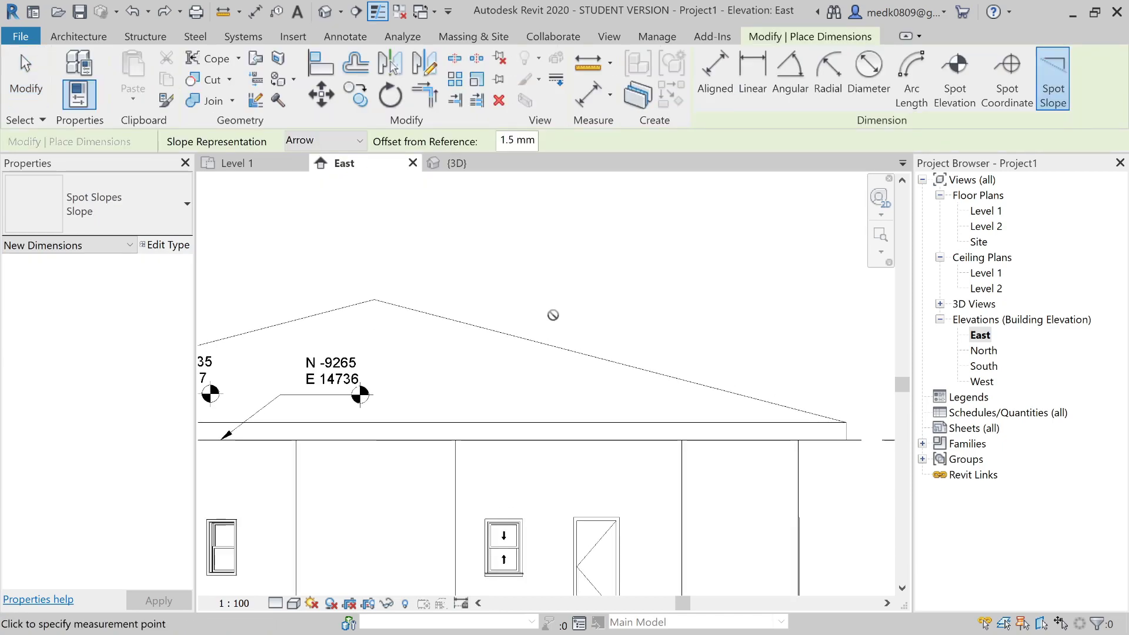
pyautogui.click(531, 337)
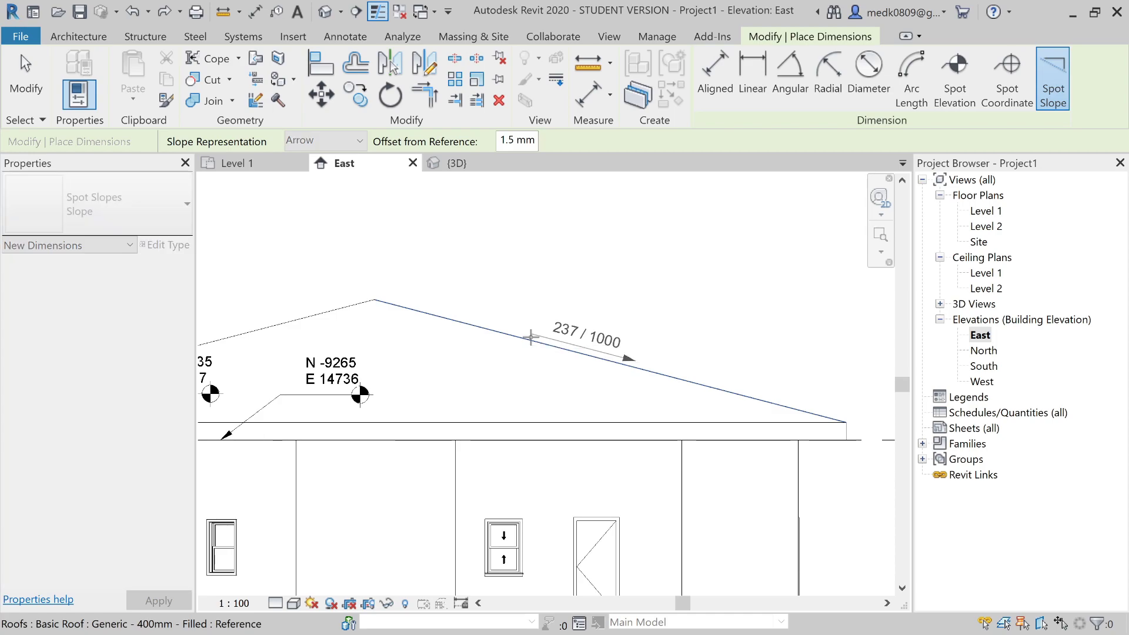
pyautogui.click(565, 340)
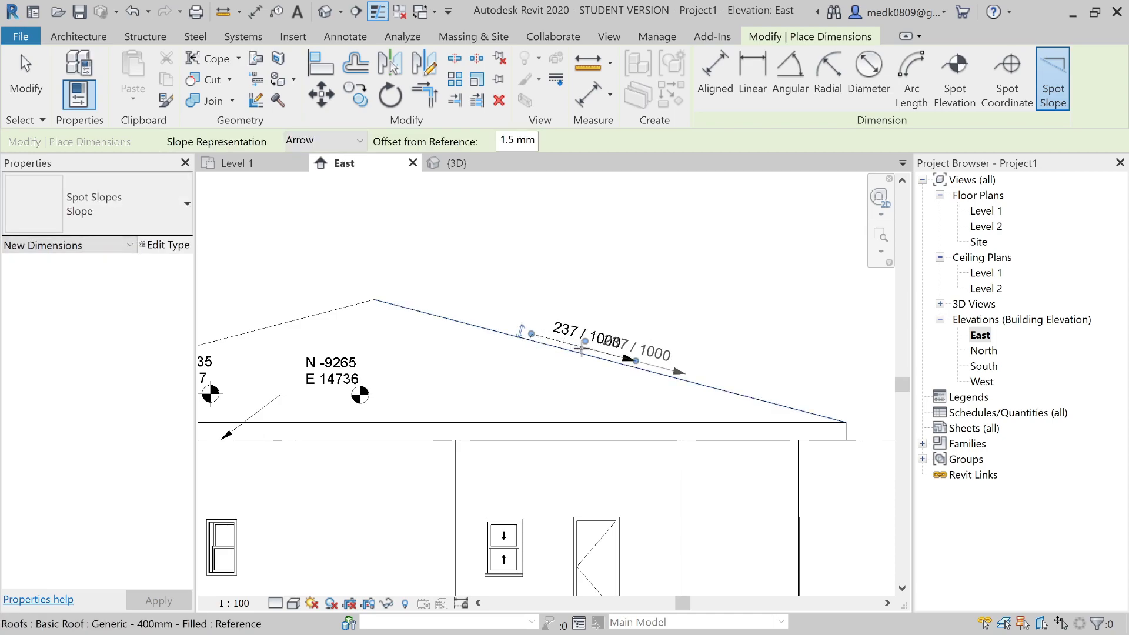
pyautogui.scroll(2, 611, 351)
pyautogui.scroll(3, 630, 356)
pyautogui.scroll(-3, 630, 357)
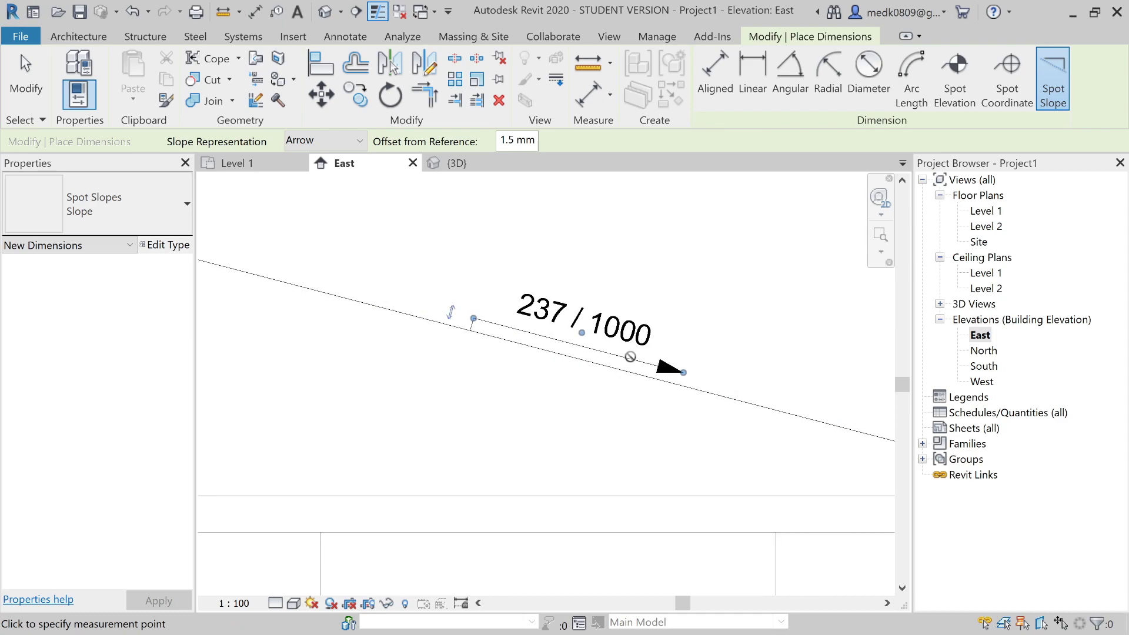
pyautogui.click(630, 356)
pyautogui.press('Escape')
pyautogui.press('Escape')
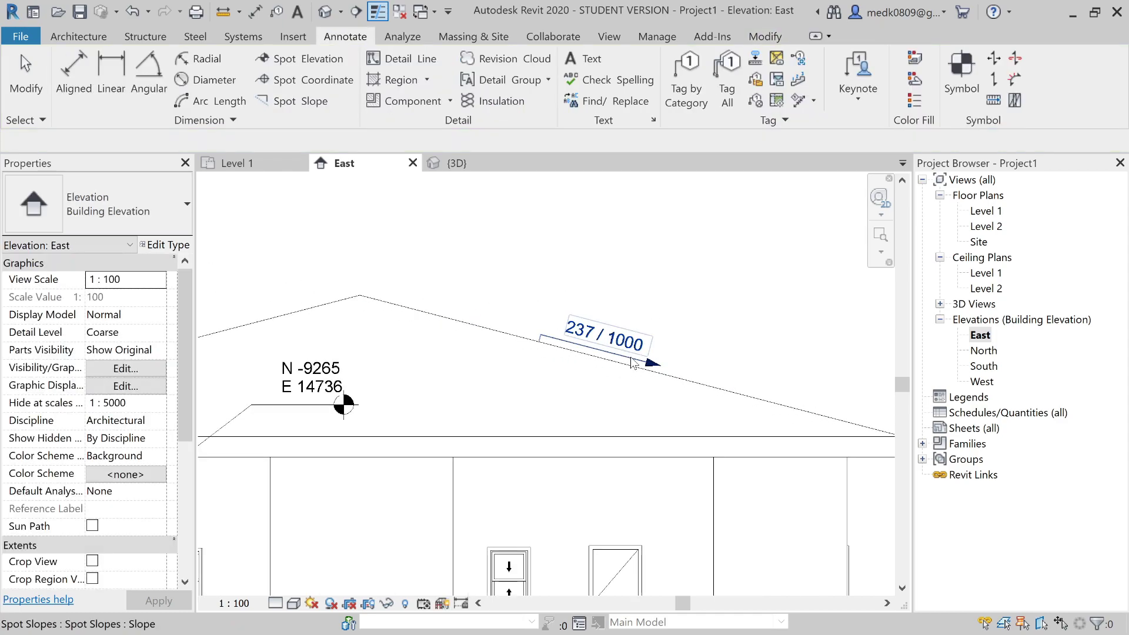
pyautogui.scroll(-2, 507, 367)
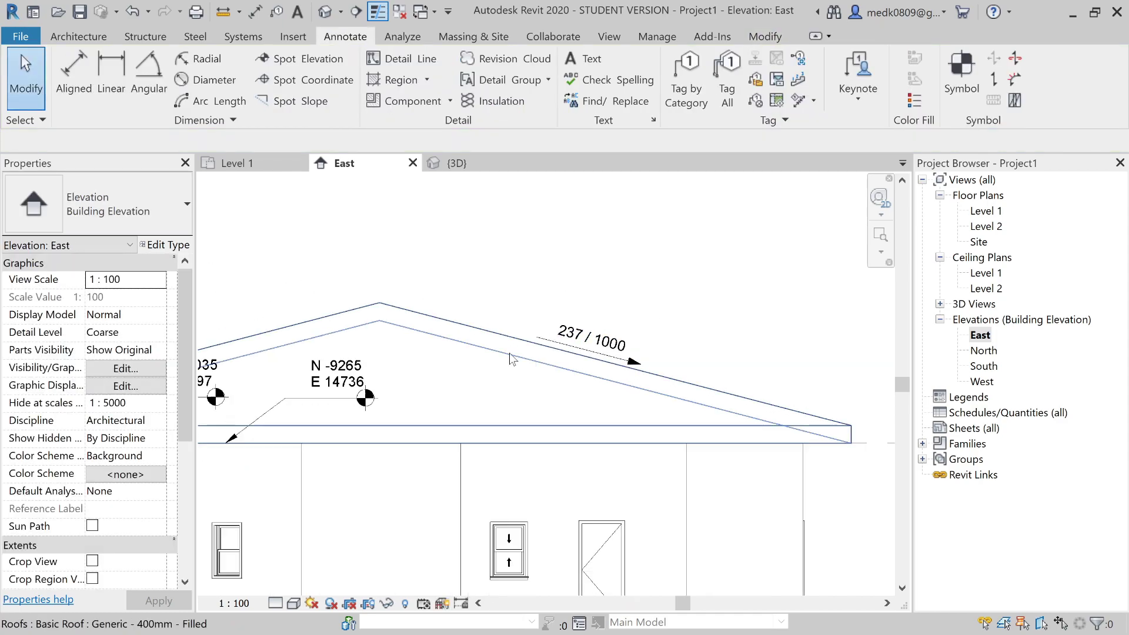
# Step: Place a spot slope on the roof's horizontal eave edge, just left of above the door, and end the command
pyautogui.click(306, 107)
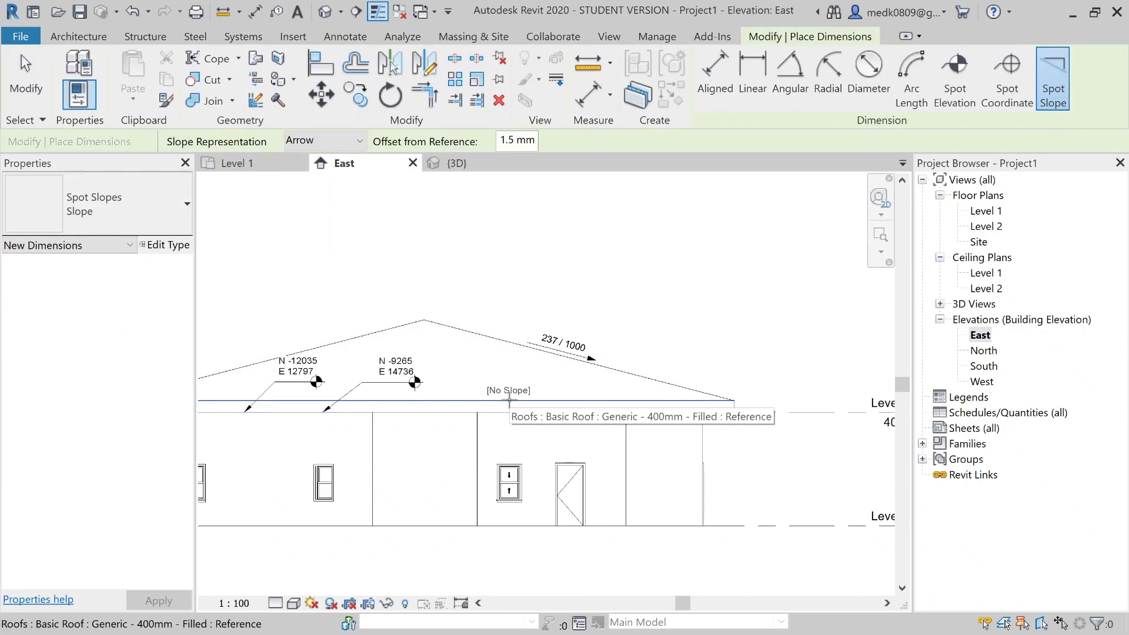
pyautogui.scroll(3, 507, 400)
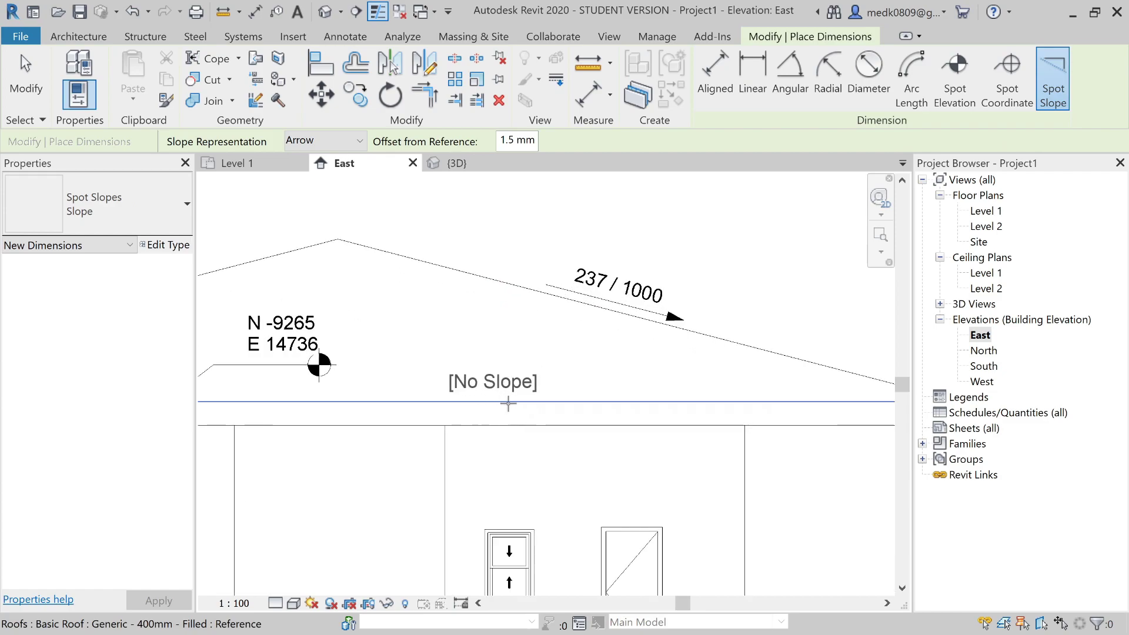
pyautogui.scroll(-2, 637, 408)
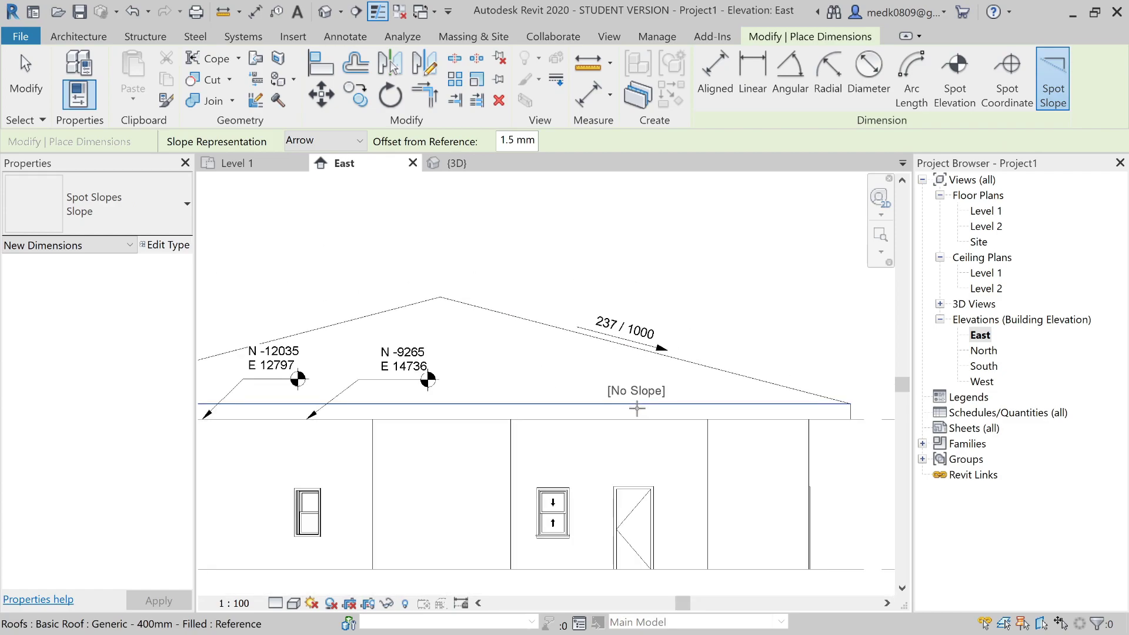
pyautogui.click(609, 407)
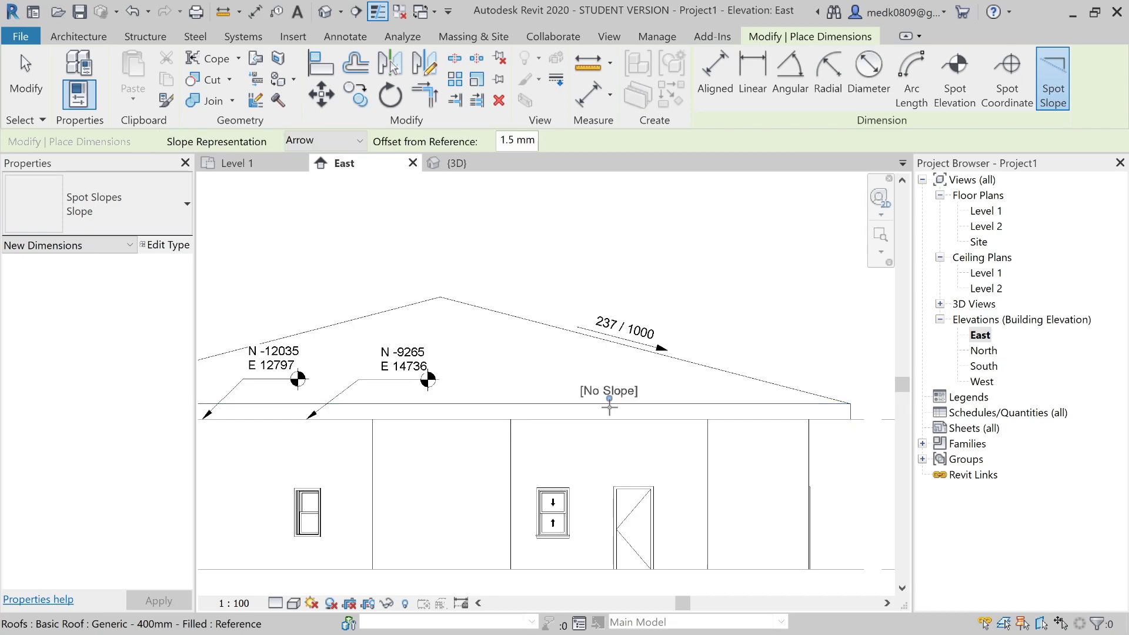
pyautogui.press('Escape')
pyautogui.scroll(-2, 609, 407)
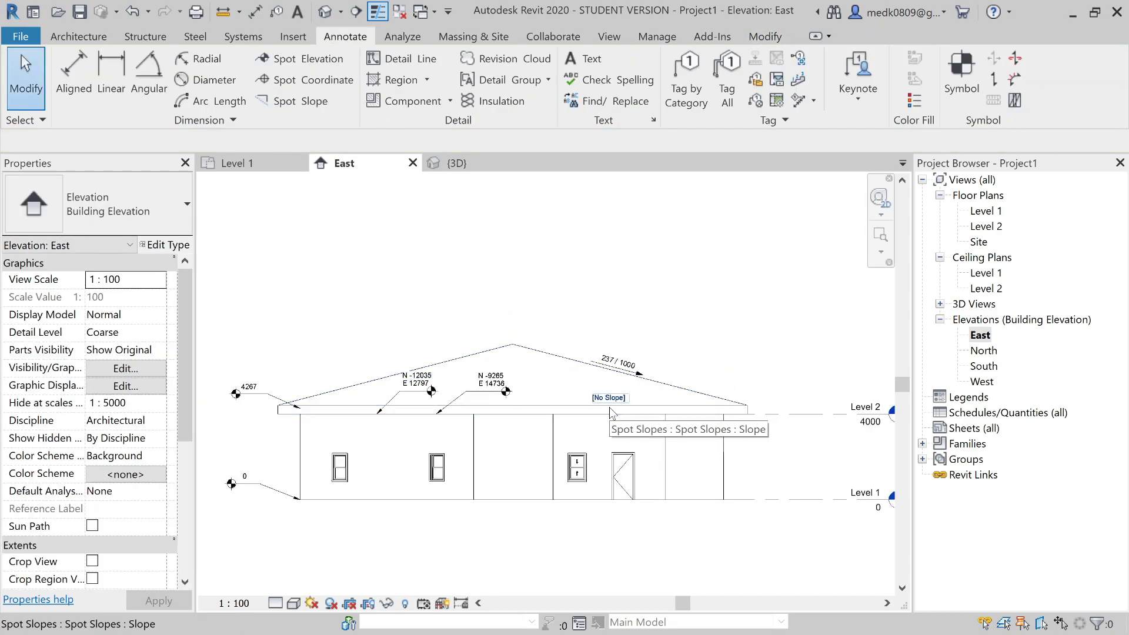
pyautogui.scroll(2, 610, 410)
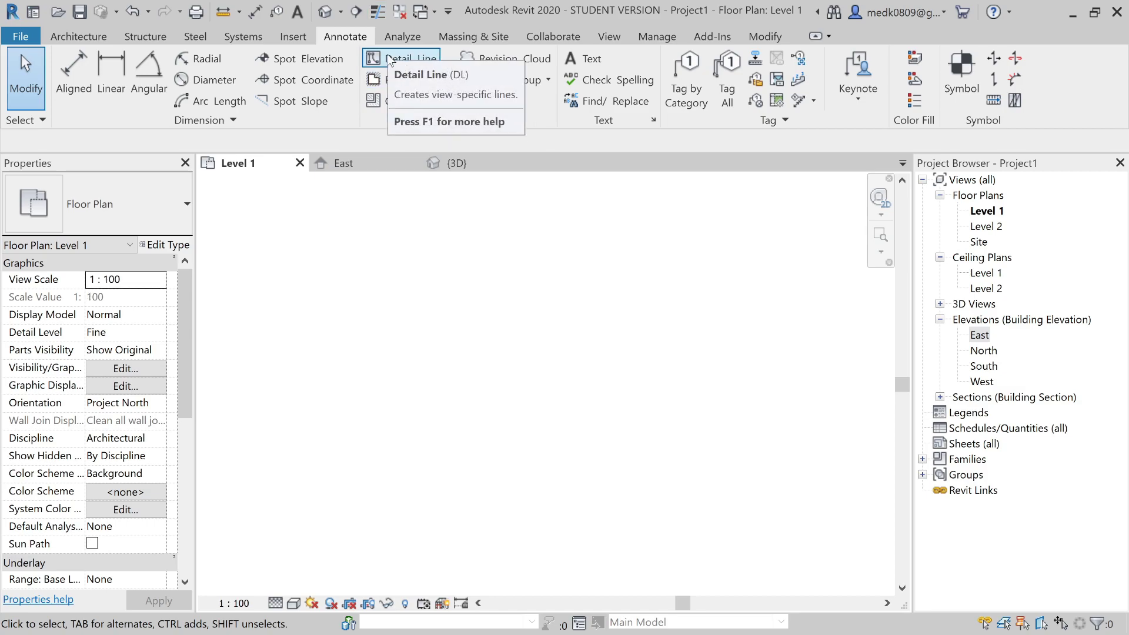
# Step: Draw a horizontal detail line about 1420 mm long in an empty area of the Level 1 plan, using the Thin Lines style
pyautogui.click(389, 59)
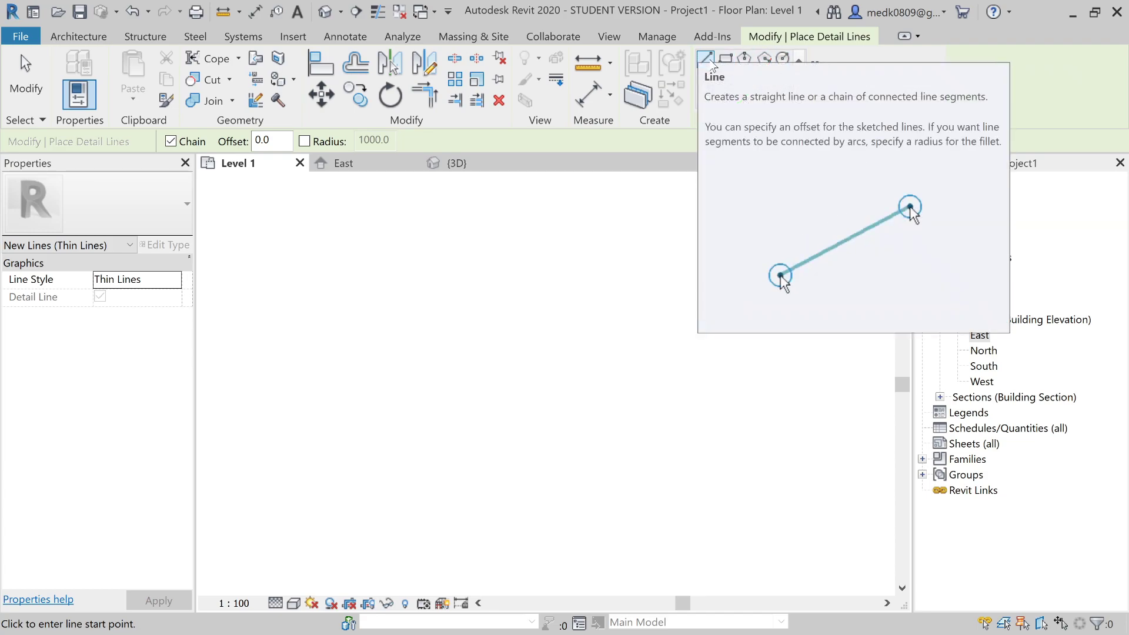
pyautogui.click(434, 284)
pyautogui.click(692, 284)
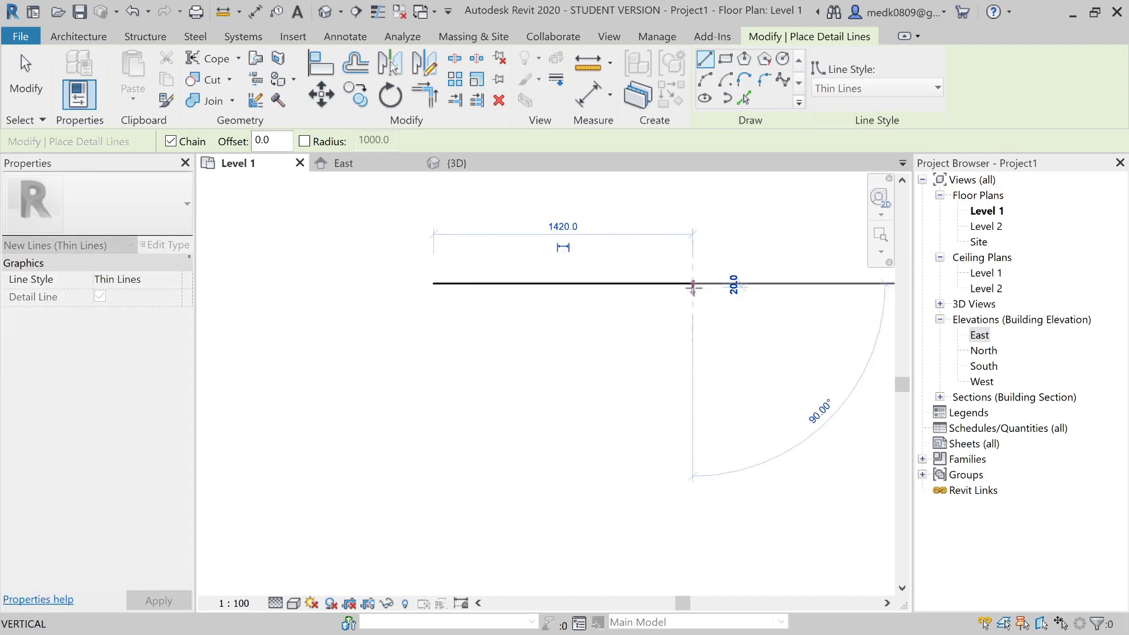
pyautogui.press('Escape')
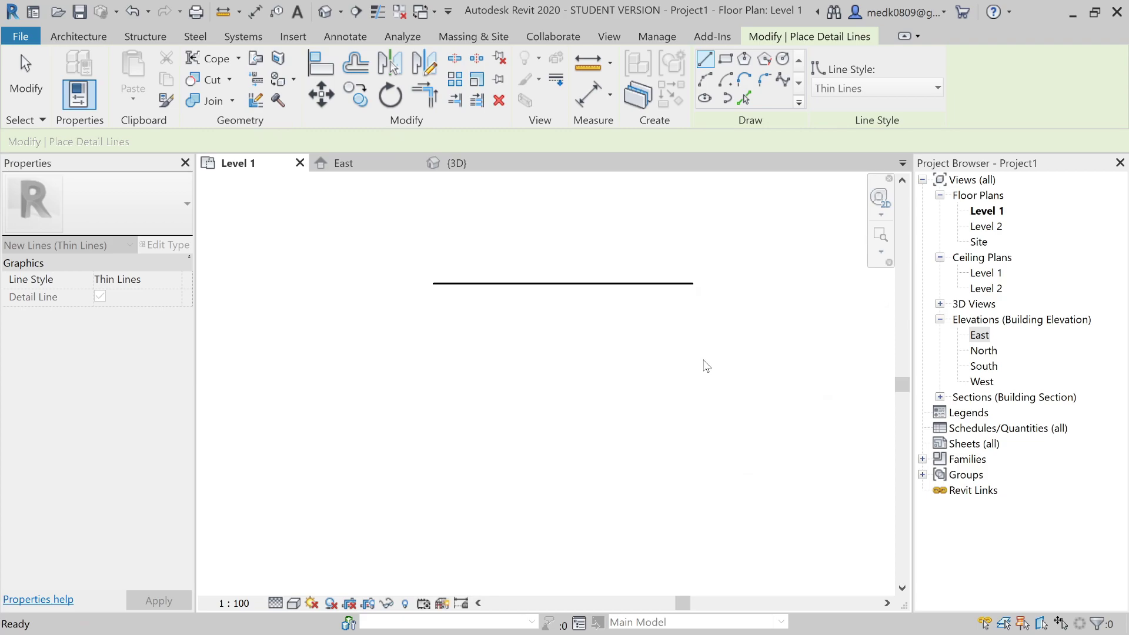
pyautogui.press('Escape')
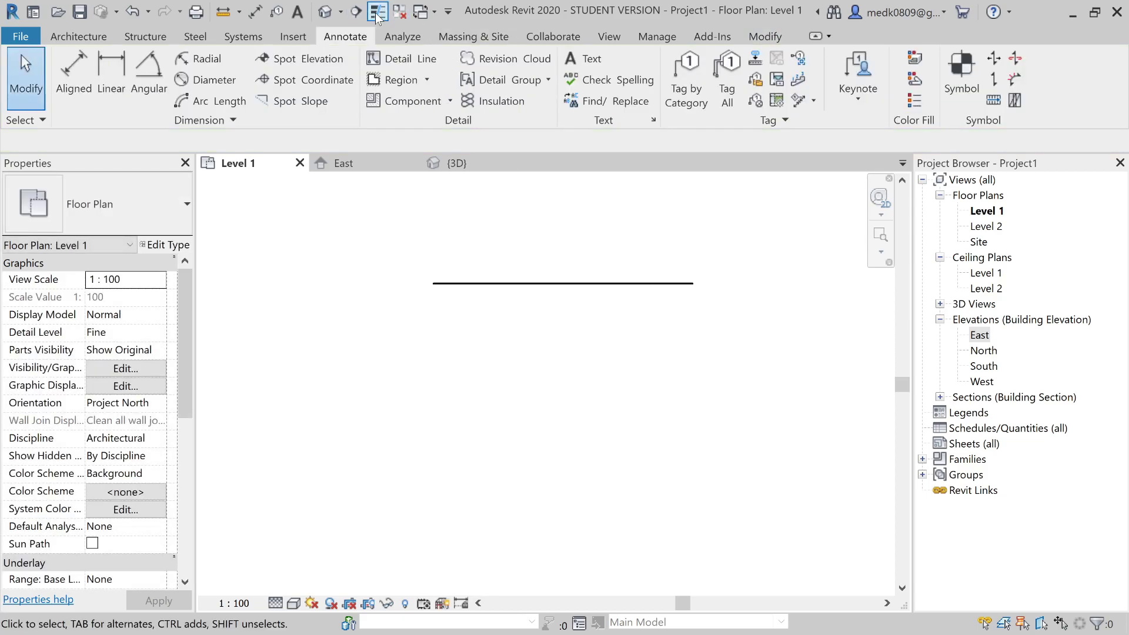
# Step: Draw a horizontal Wide Lines detail line about 1420 mm long, about 220 mm below the existing one, with thin-line display on
pyautogui.click(376, 11)
pyautogui.click(407, 61)
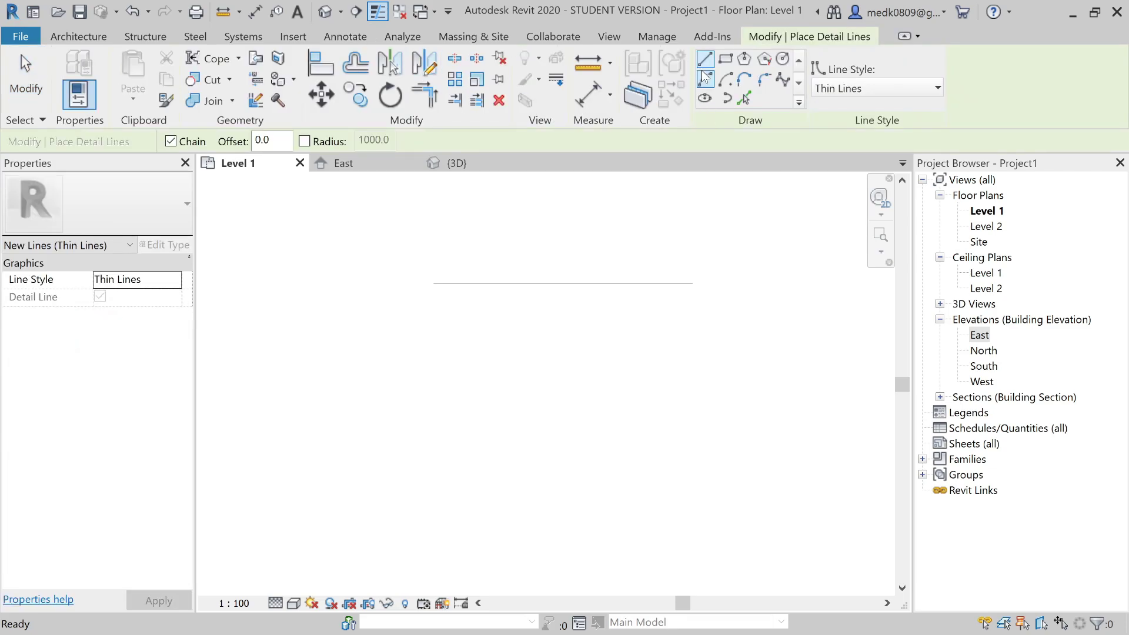
pyautogui.click(833, 90)
pyautogui.scroll(2, 836, 206)
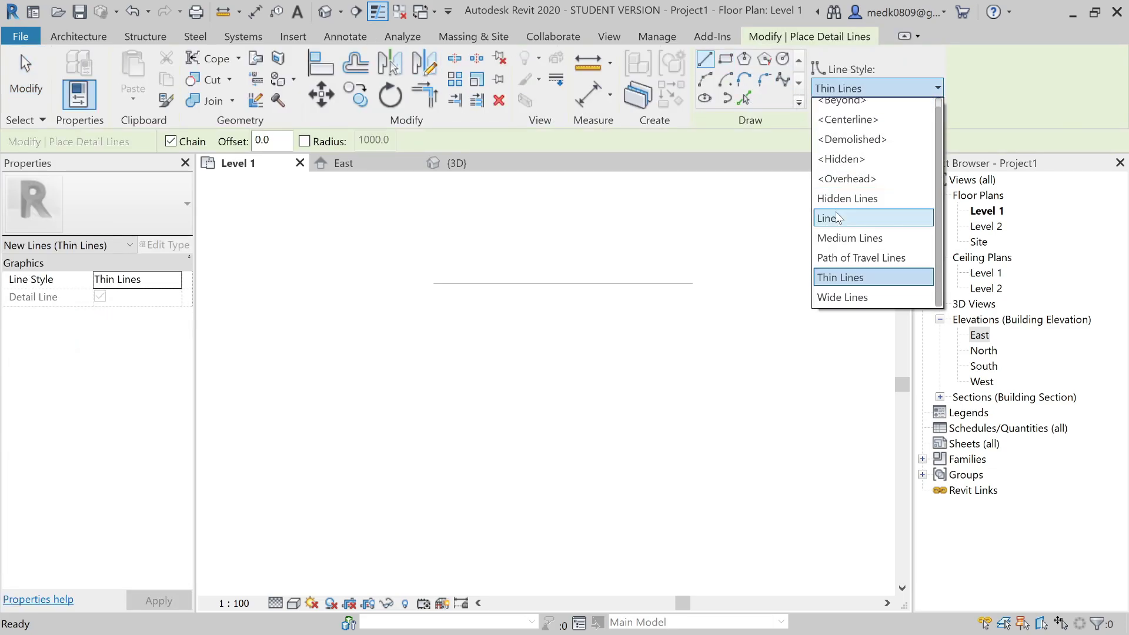
pyautogui.click(847, 298)
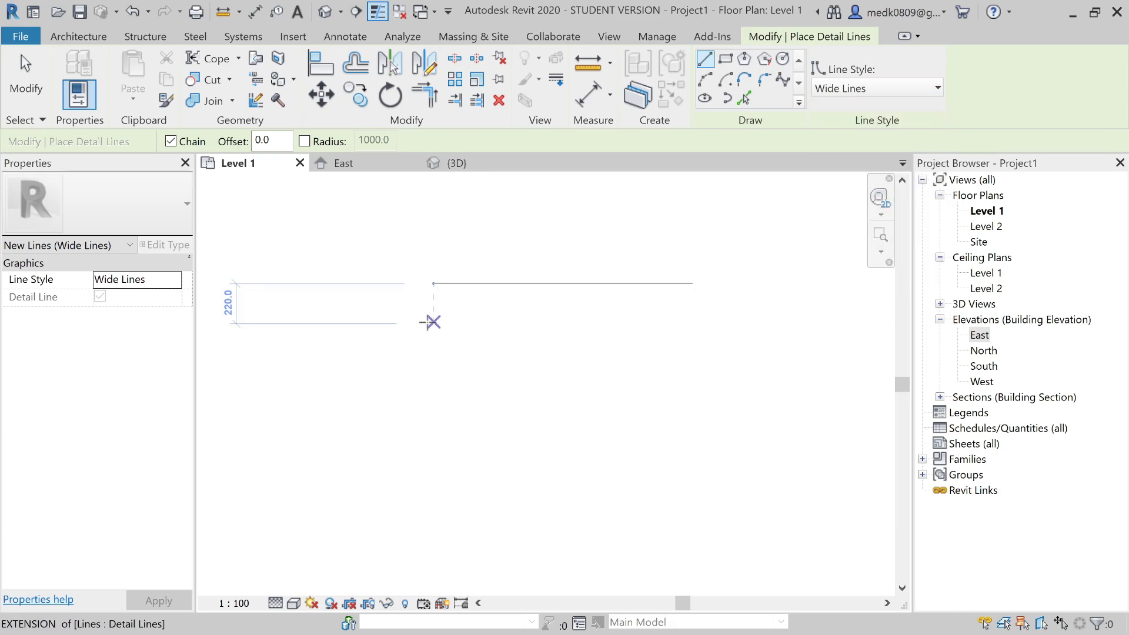
pyautogui.click(434, 322)
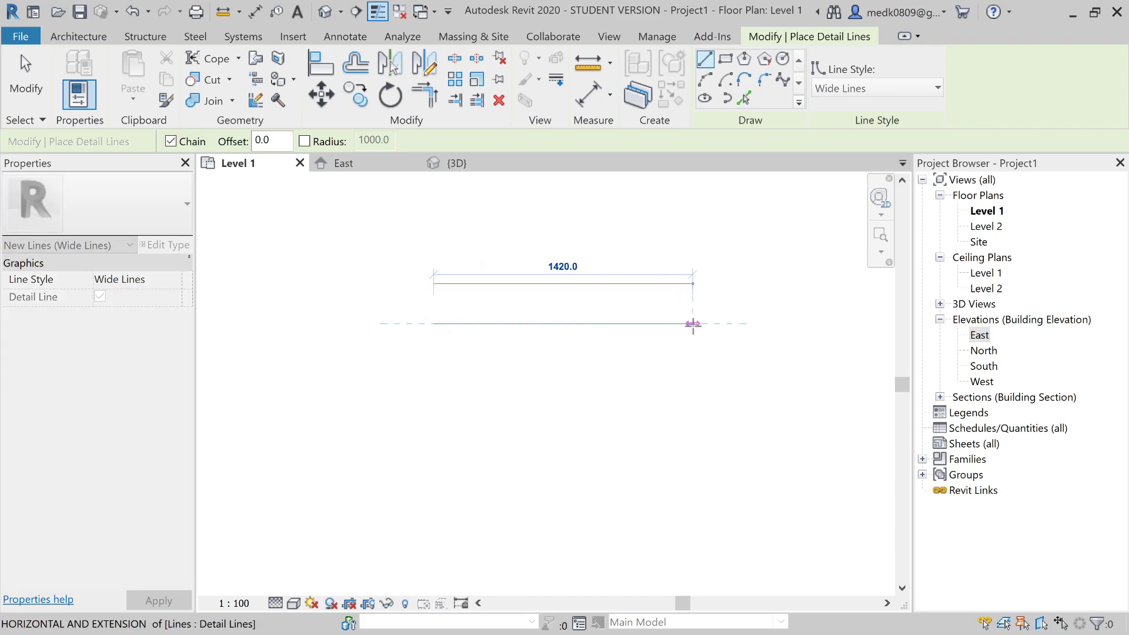
pyautogui.click(693, 323)
pyautogui.press('Escape')
pyautogui.press('Escape')
# Step: Turn off thin-line display to compare the true line weights of the two detail lines
pyautogui.scroll(3, 638, 348)
pyautogui.scroll(-3, 639, 349)
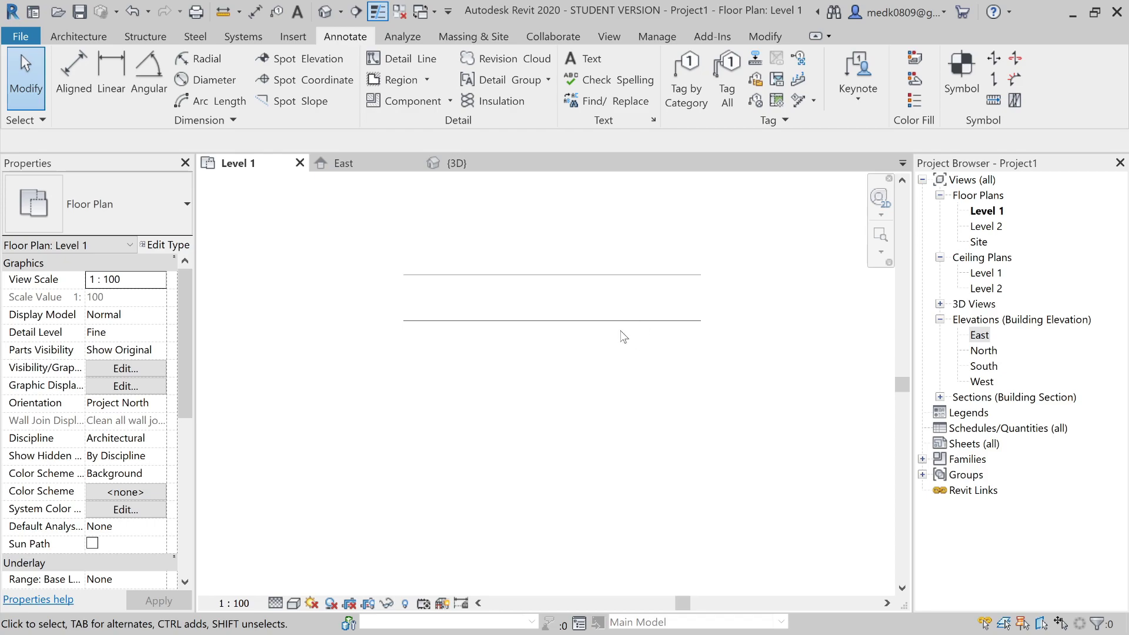
pyautogui.click(378, 12)
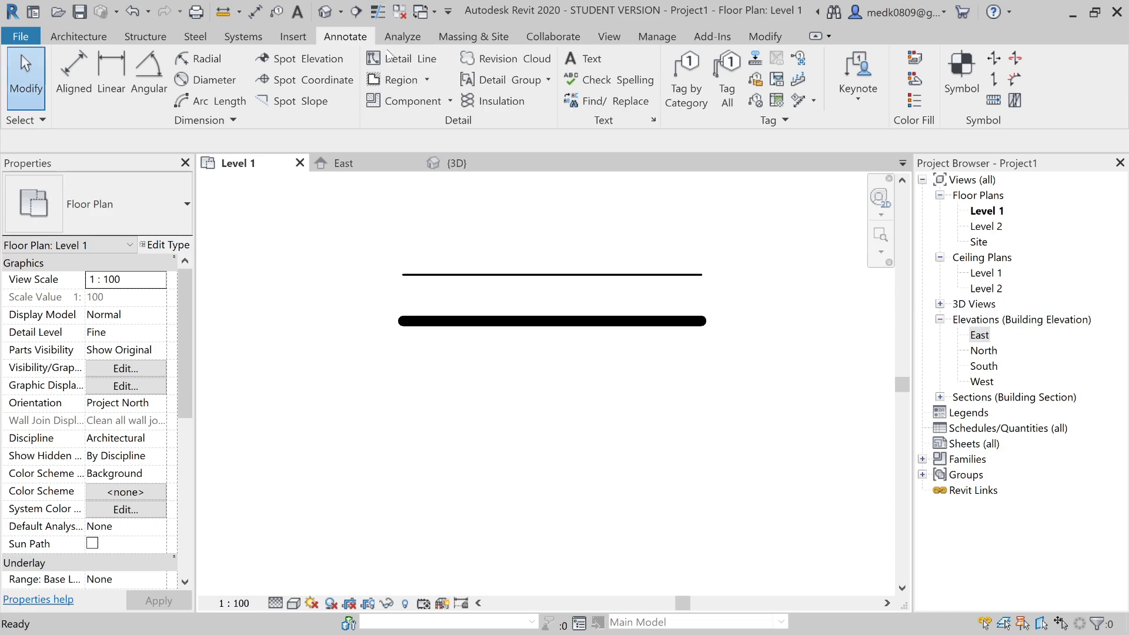
pyautogui.scroll(2, 504, 253)
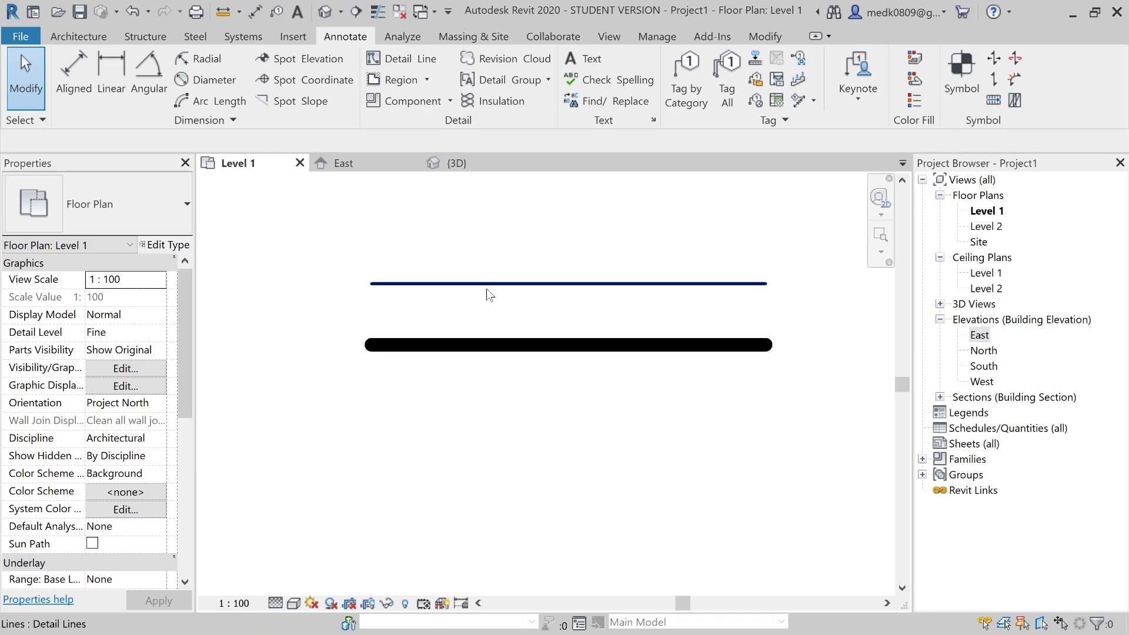
# Step: Draw a horizontal detail line about 1400 mm long below the thick line, using the Hidden Lines style
pyautogui.click(429, 63)
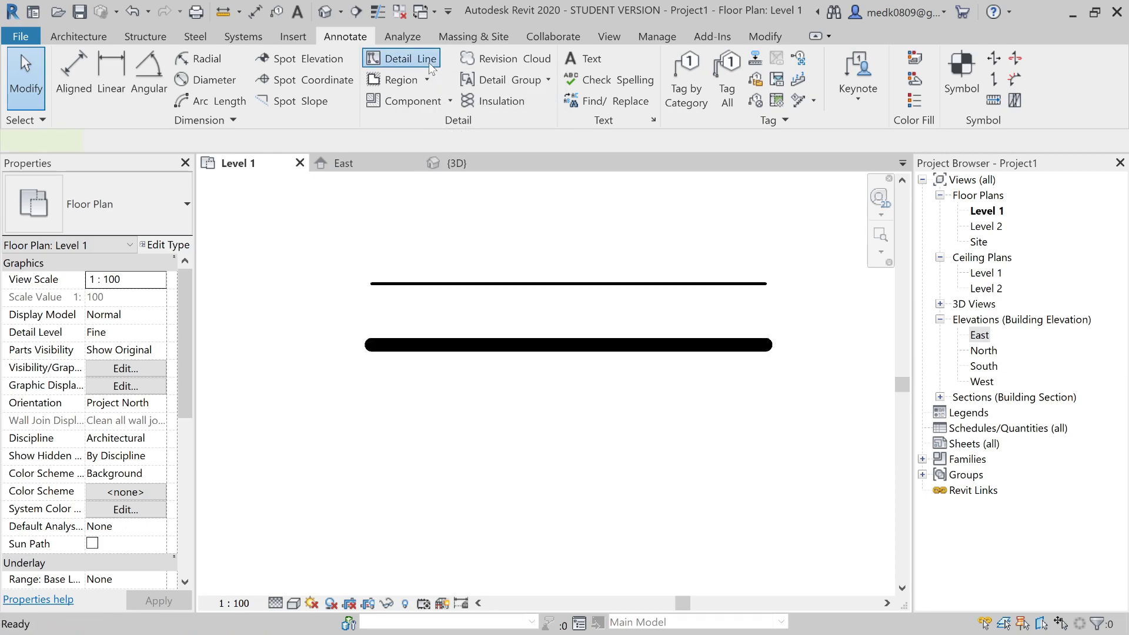
pyautogui.click(863, 88)
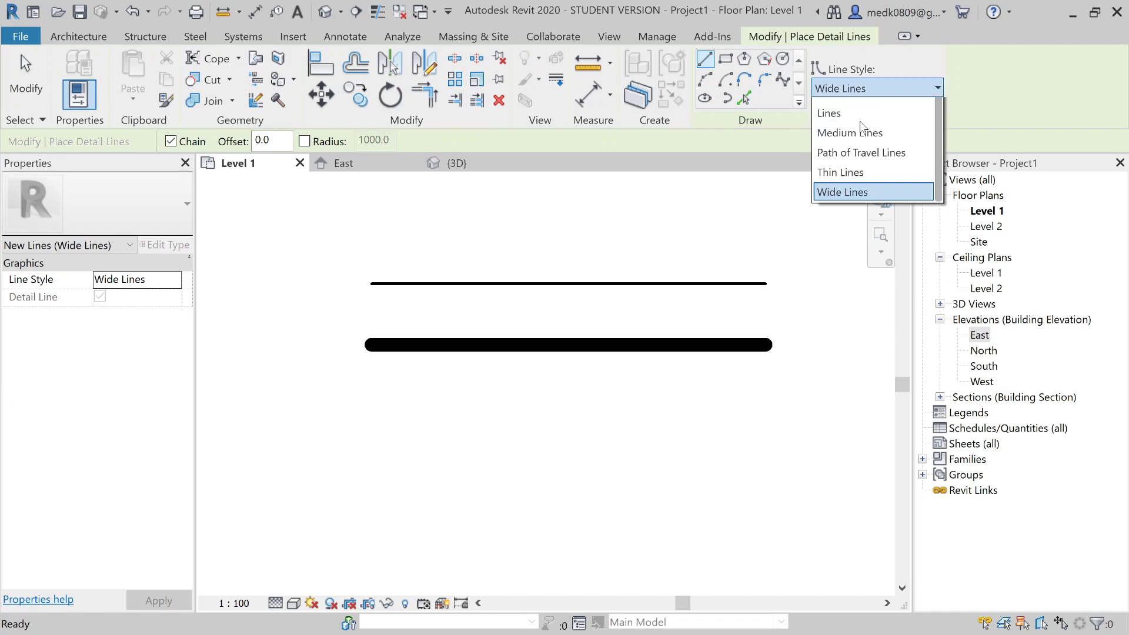
pyautogui.click(859, 204)
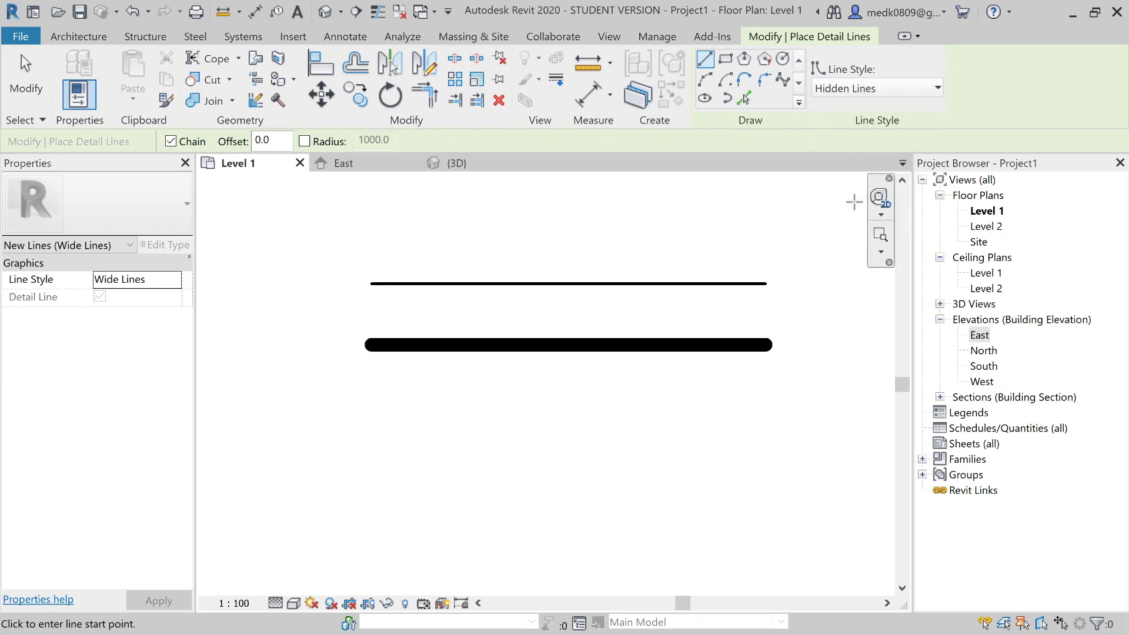
pyautogui.click(371, 416)
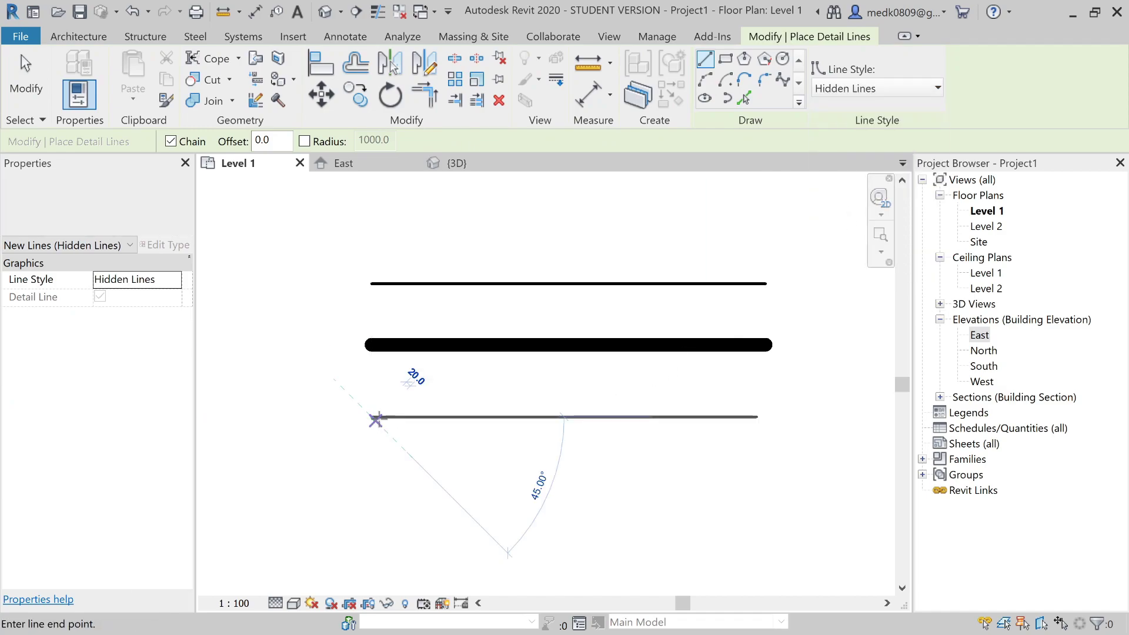
pyautogui.click(759, 416)
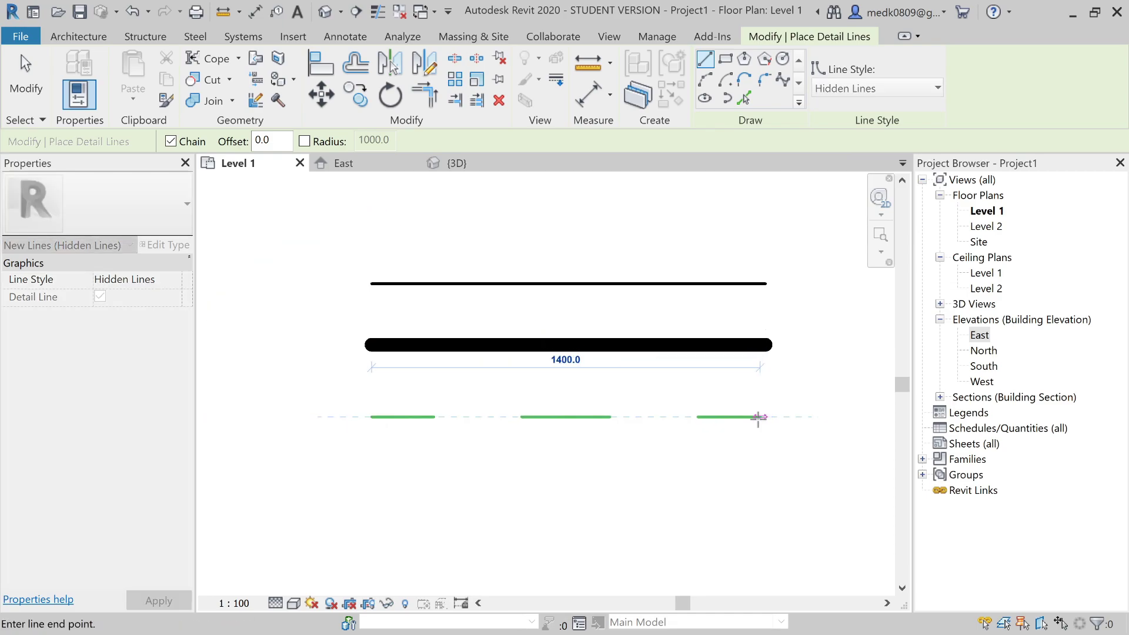
pyautogui.press('Escape')
pyautogui.press('Escape')
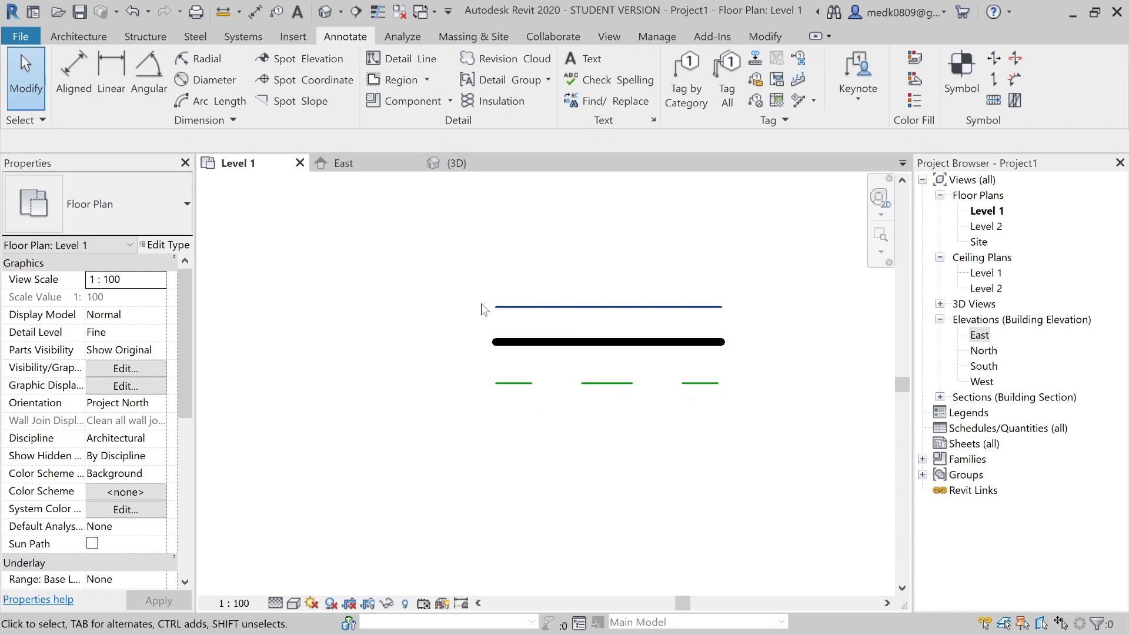
# Step: Draw a wide detail-line rectangle about 760 mm high in an empty area of the plan, using the Thin Lines style
pyautogui.click(408, 52)
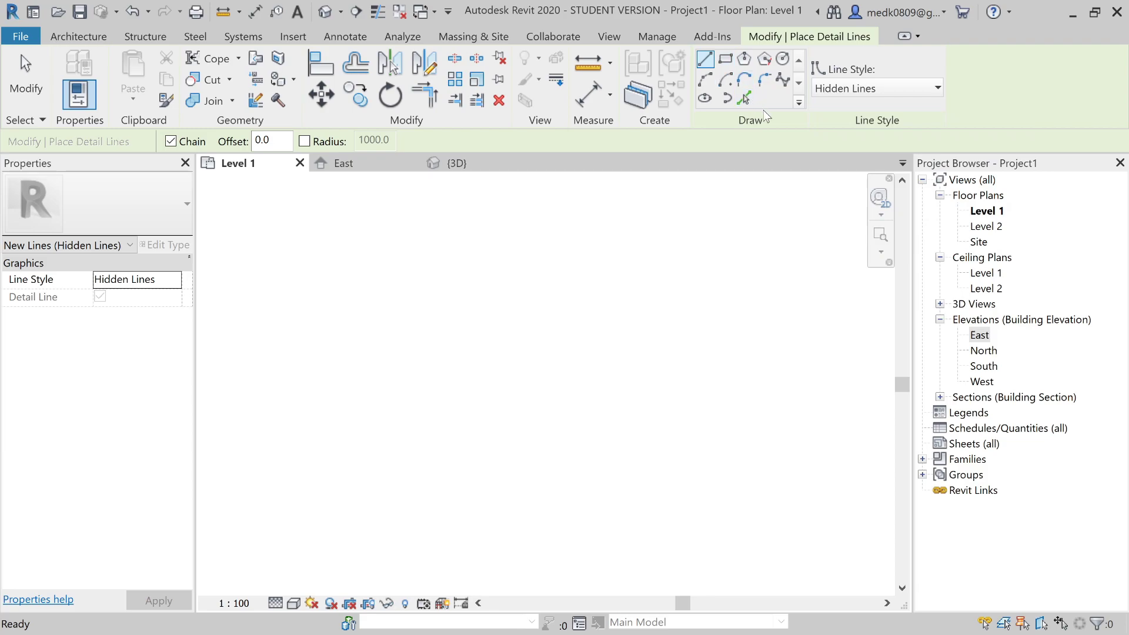
pyautogui.click(856, 90)
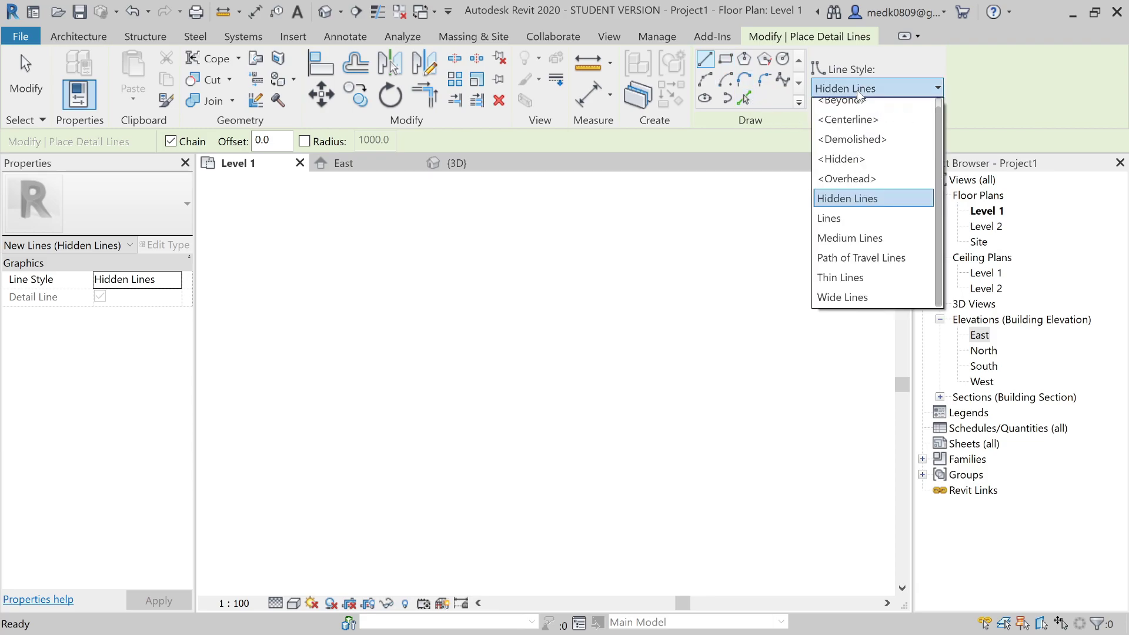
pyautogui.click(843, 285)
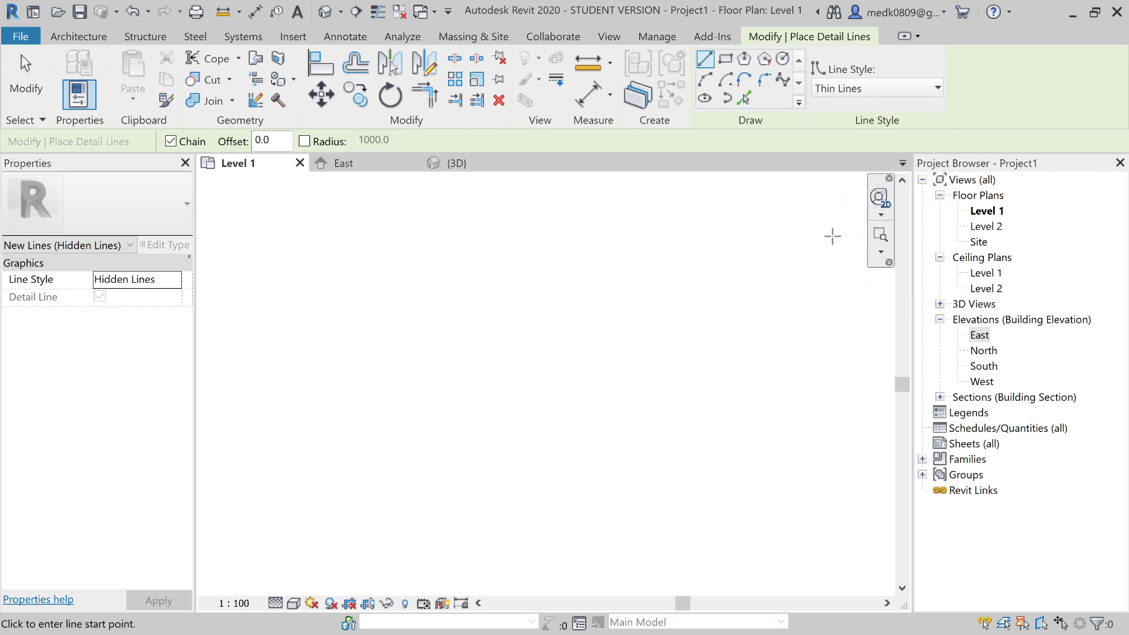
pyautogui.click(727, 59)
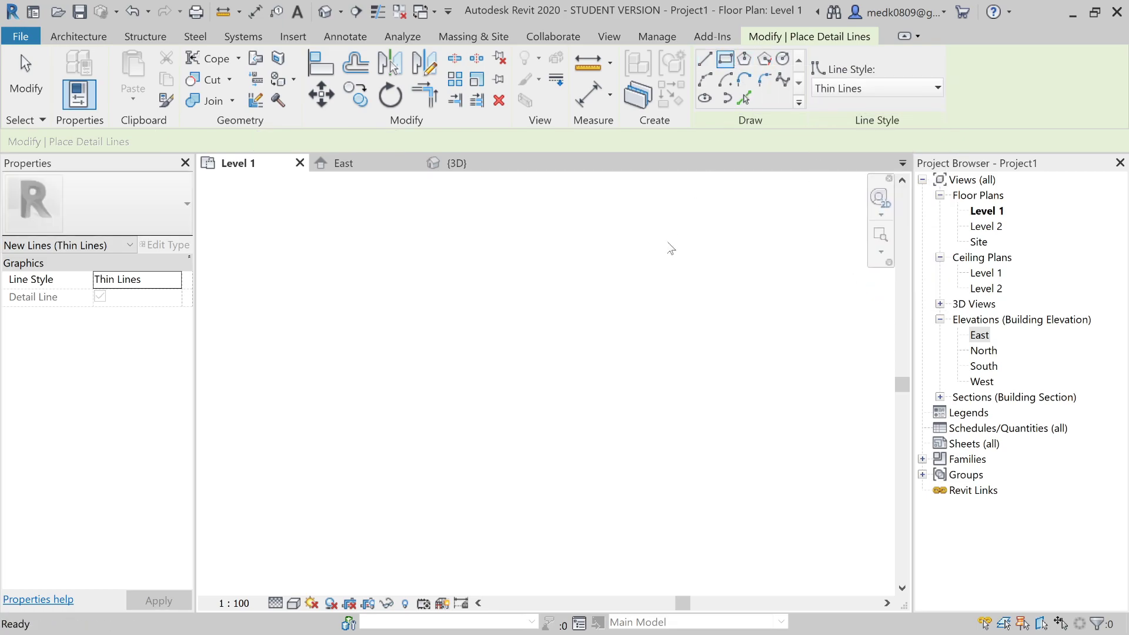
pyautogui.click(421, 352)
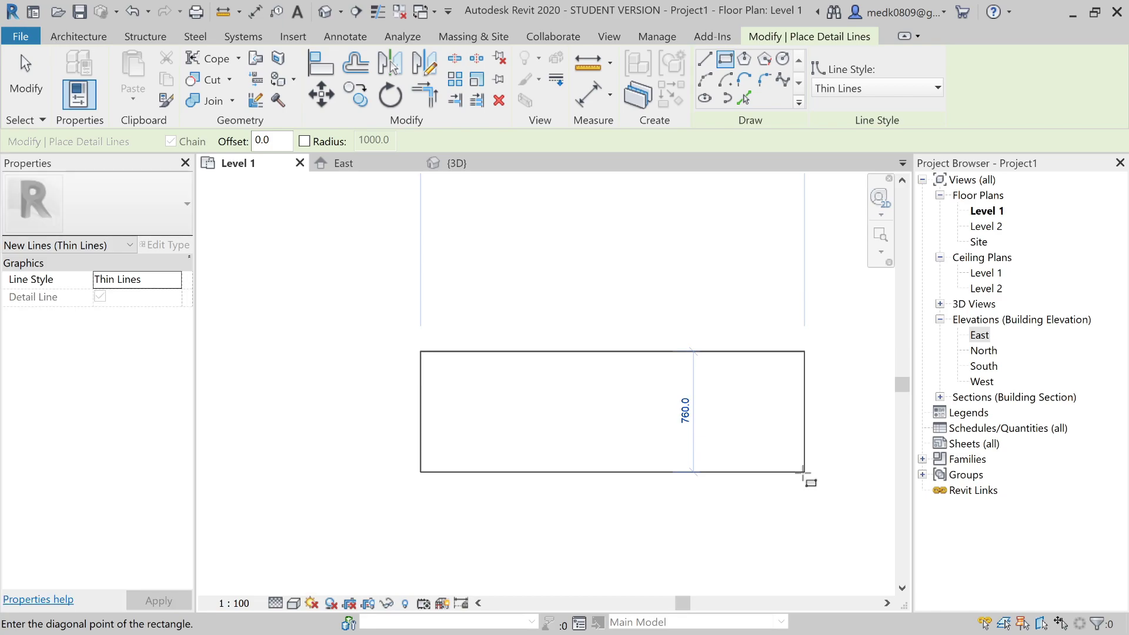
pyautogui.click(801, 471)
pyautogui.press('Escape')
pyautogui.moveTo(770, 431)
pyautogui.mouseDown(button='middle')
pyautogui.moveTo(714, 416)
pyautogui.moveTo(698, 396)
pyautogui.mouseUp(button='middle')
pyautogui.scroll(1, 524, 385)
pyautogui.moveTo(527, 380); pyautogui.dragTo(573, 361, button='middle')
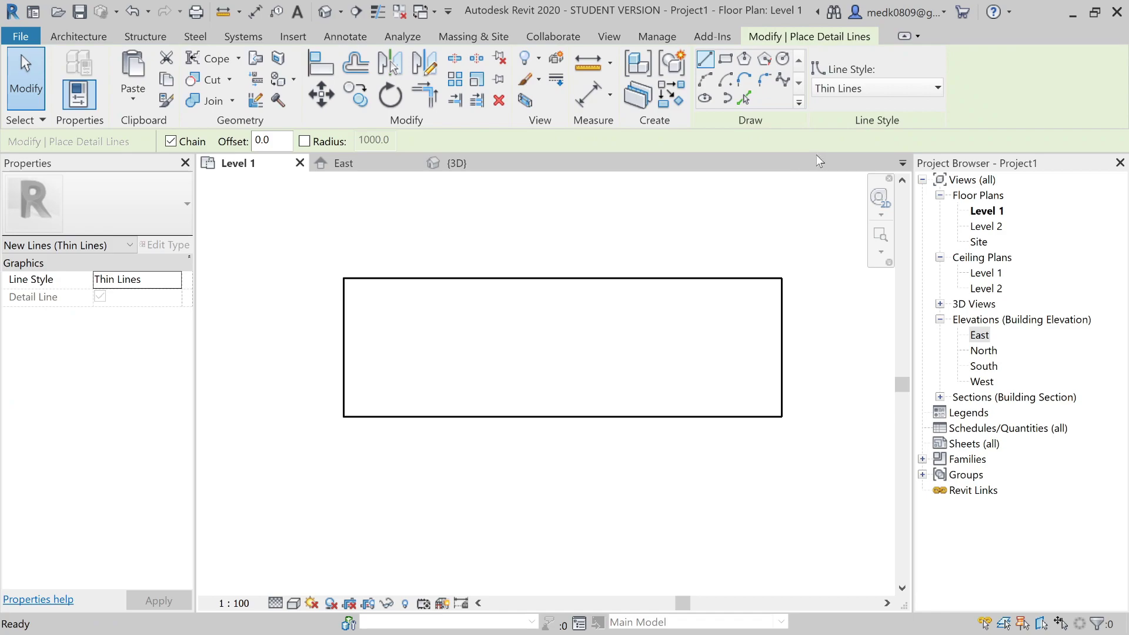
# Step: Draw a small detail-line rectangle about 680 by 140 mm just above the large rectangle, aligned with its left edge
pyautogui.click(728, 60)
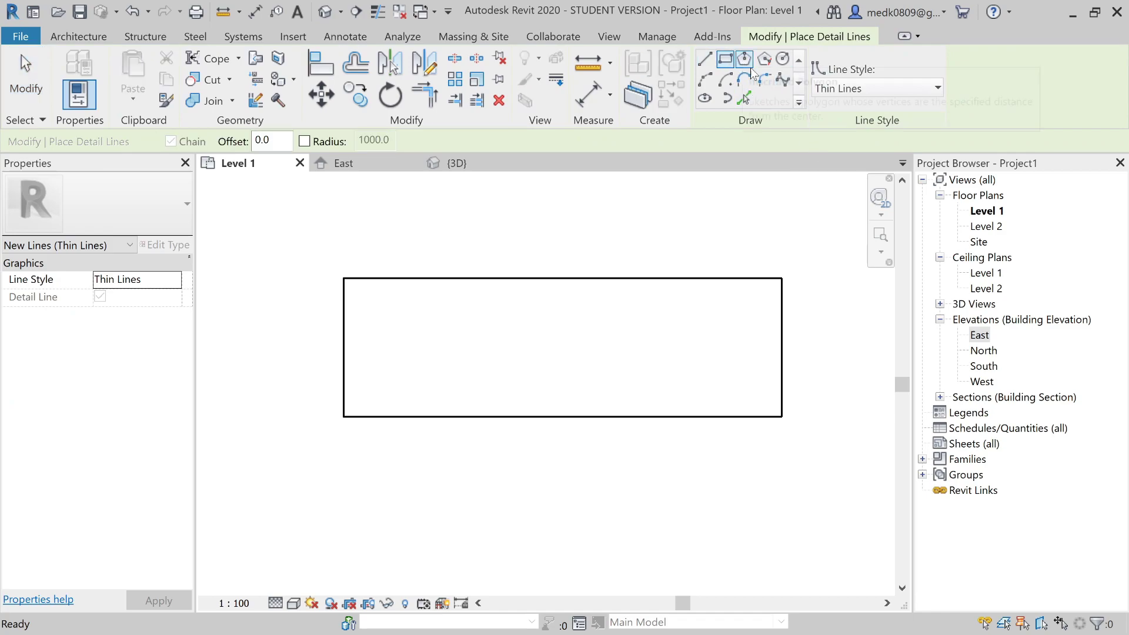
pyautogui.click(344, 239)
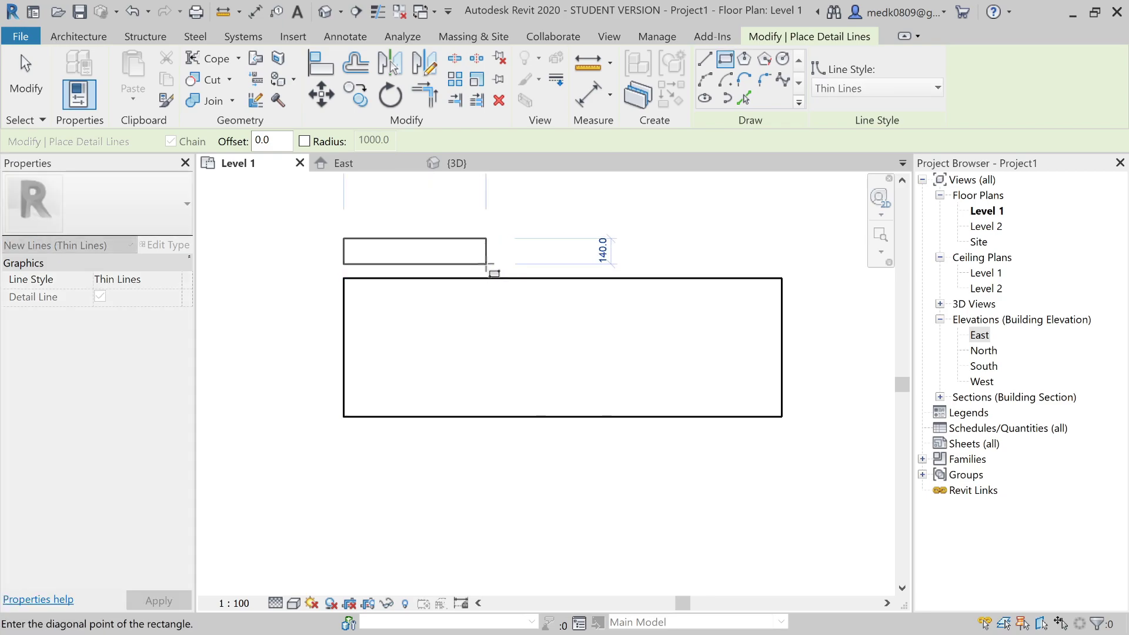
pyautogui.click(468, 265)
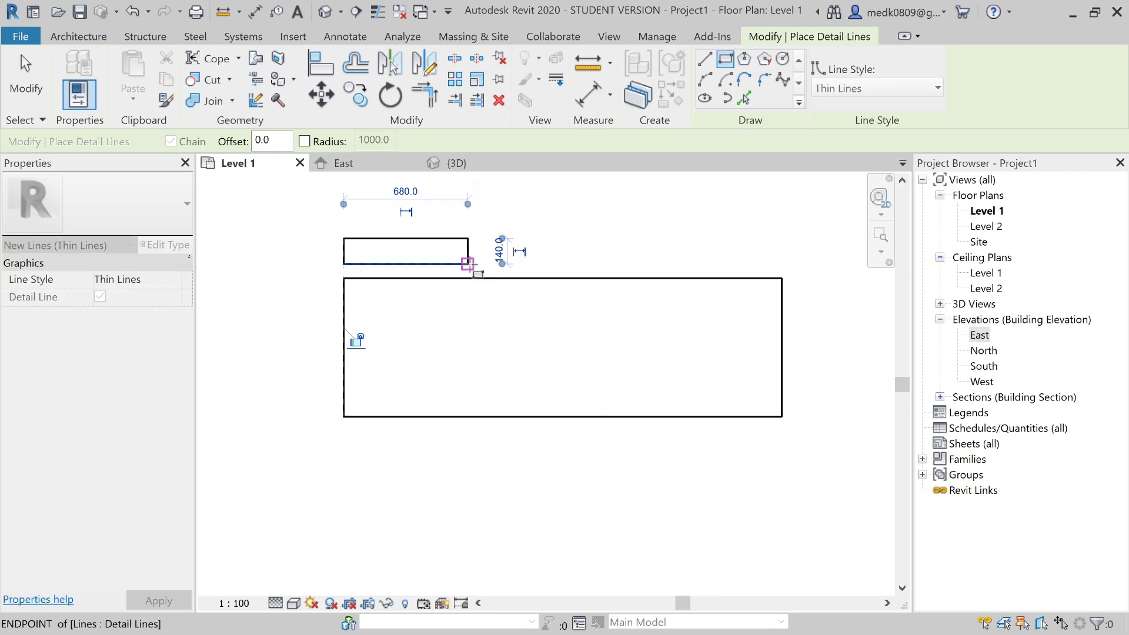
pyautogui.press('Escape')
# Step: Copy the small rectangle twice to the right along the large rectangle's top edge, with the second copy about 840 mm beyond the first
pyautogui.moveTo(330, 210); pyautogui.dragTo(488, 274)
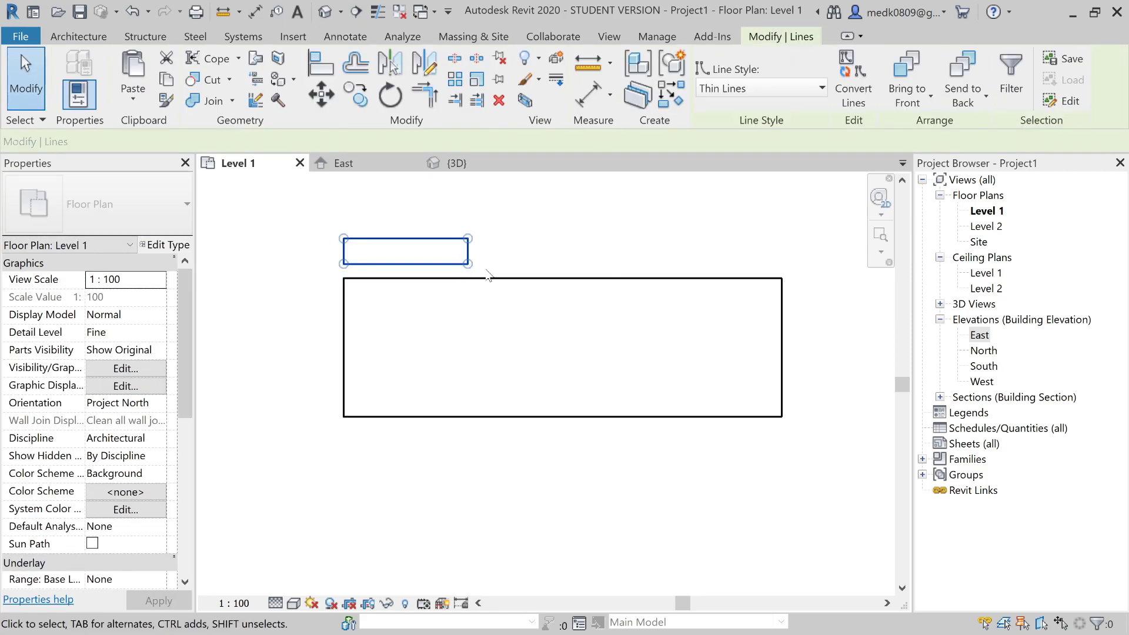
pyautogui.click(359, 105)
pyautogui.click(356, 267)
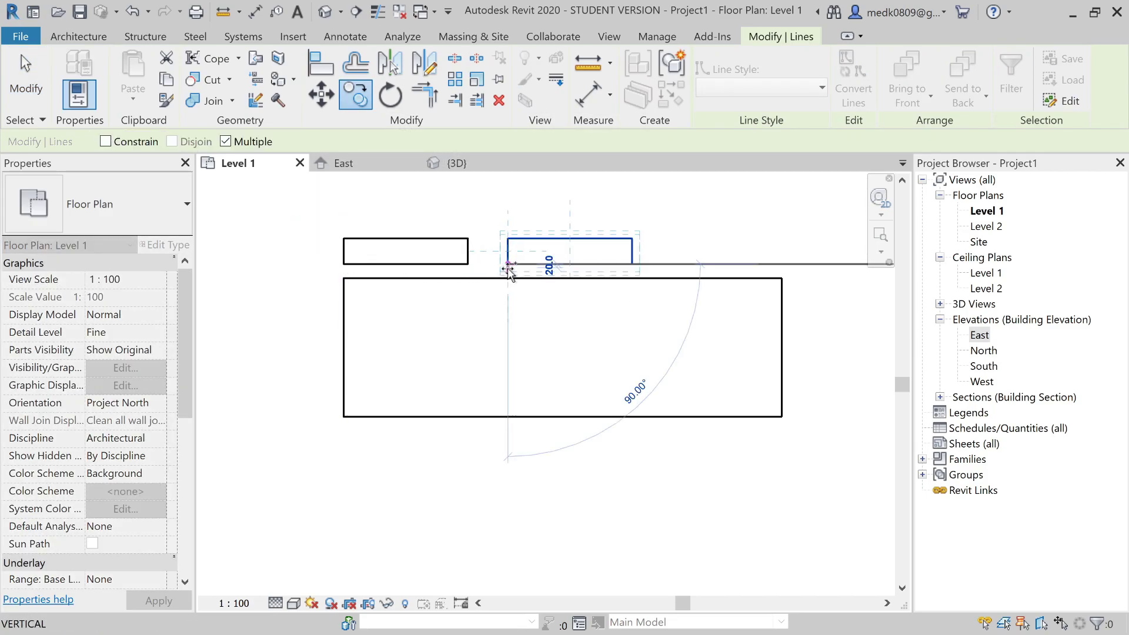
pyautogui.click(662, 264)
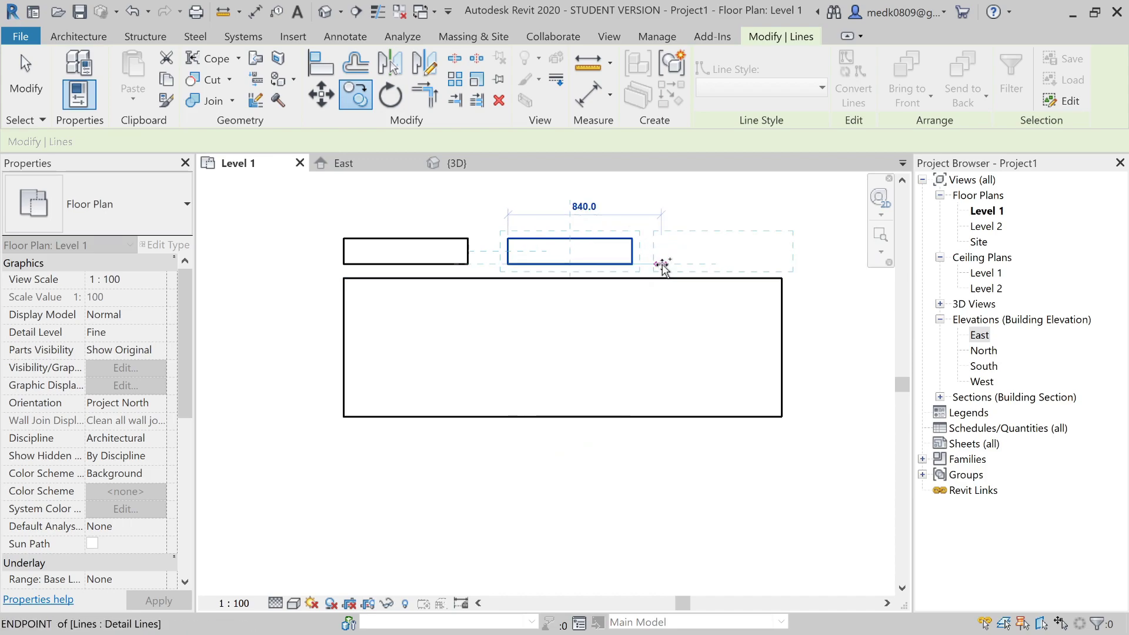
pyautogui.press('Escape')
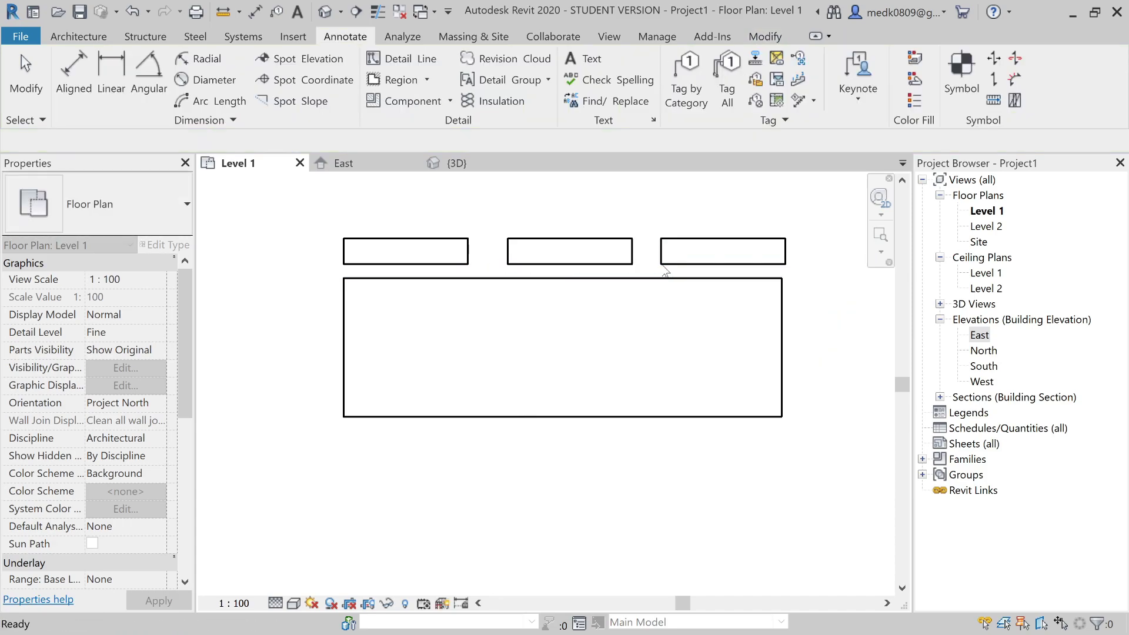
# Step: Mirror a copy of the three small rectangles below the large rectangle about a horizontal axis drawn through its middle
pyautogui.moveTo(316, 201); pyautogui.dragTo(807, 270)
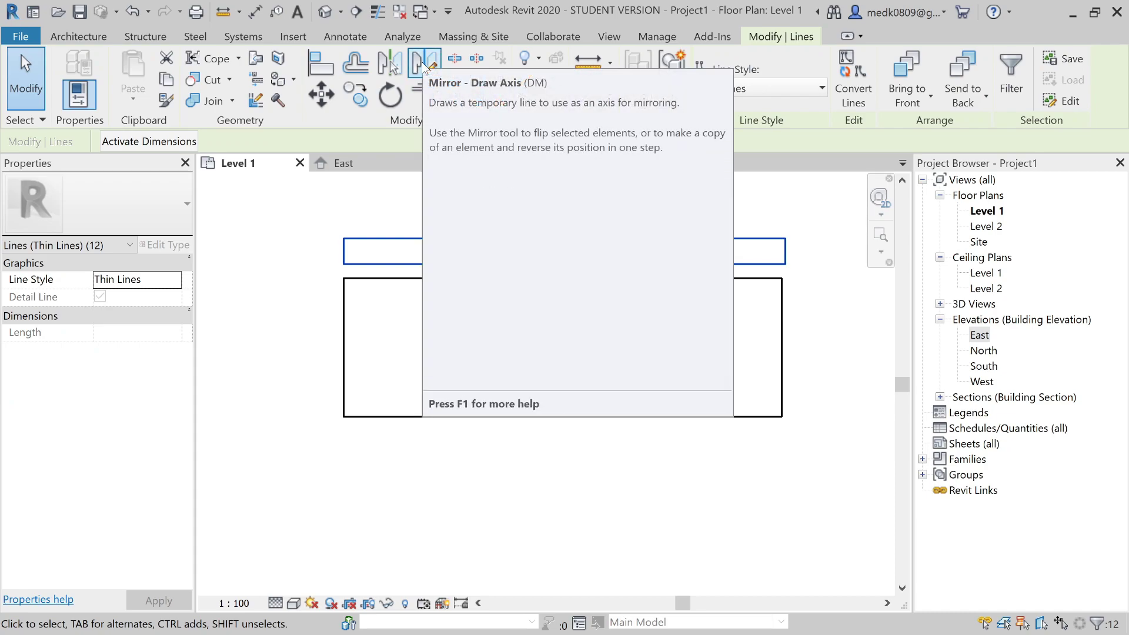
pyautogui.click(424, 64)
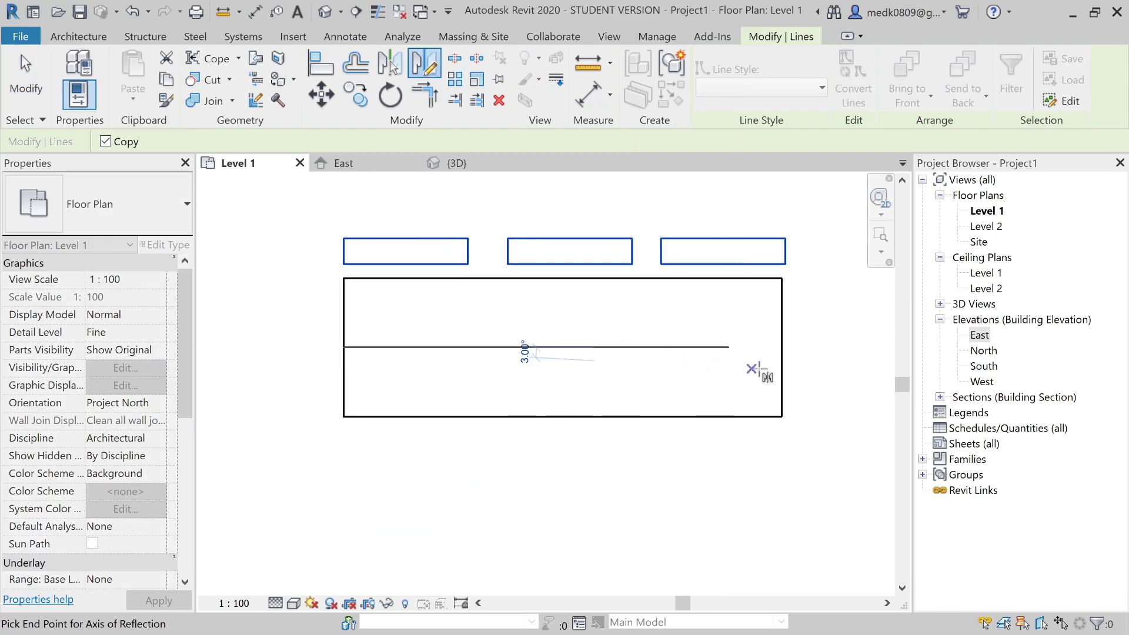
pyautogui.click(777, 344)
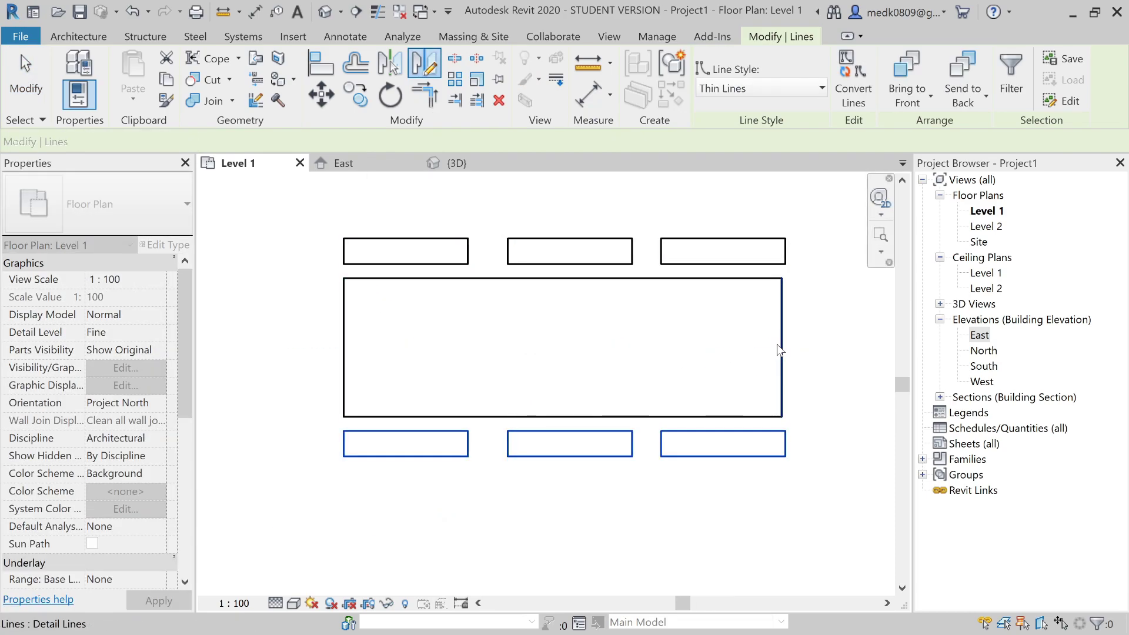
pyautogui.click(710, 356)
pyautogui.scroll(-1, 611, 303)
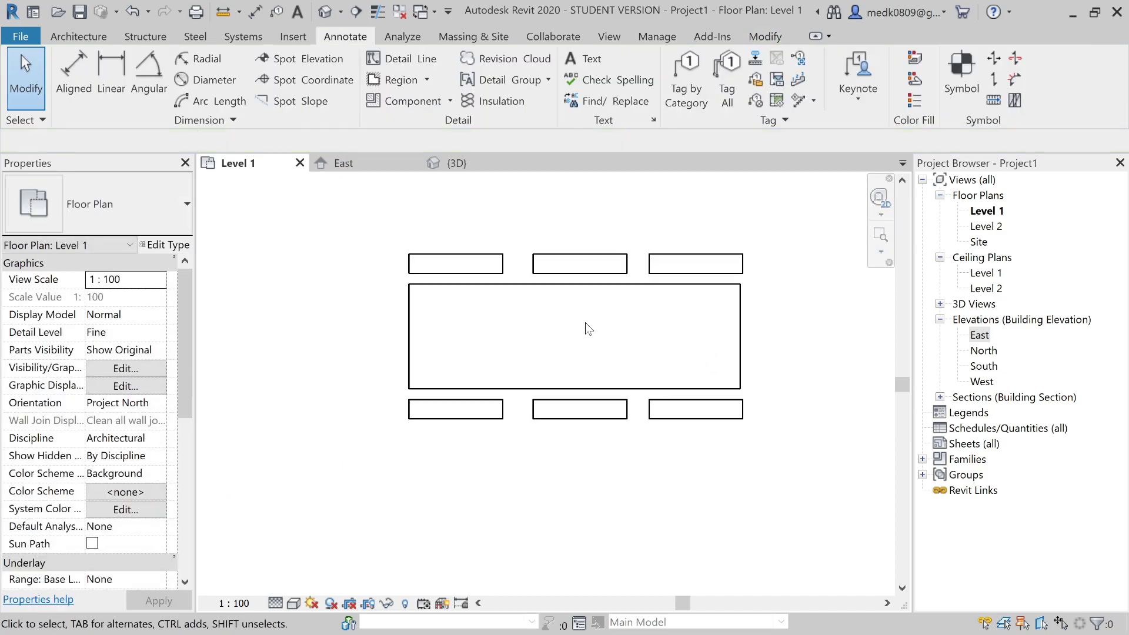
pyautogui.scroll(1, 587, 330)
pyautogui.moveTo(549, 329); pyautogui.dragTo(583, 329, button='middle')
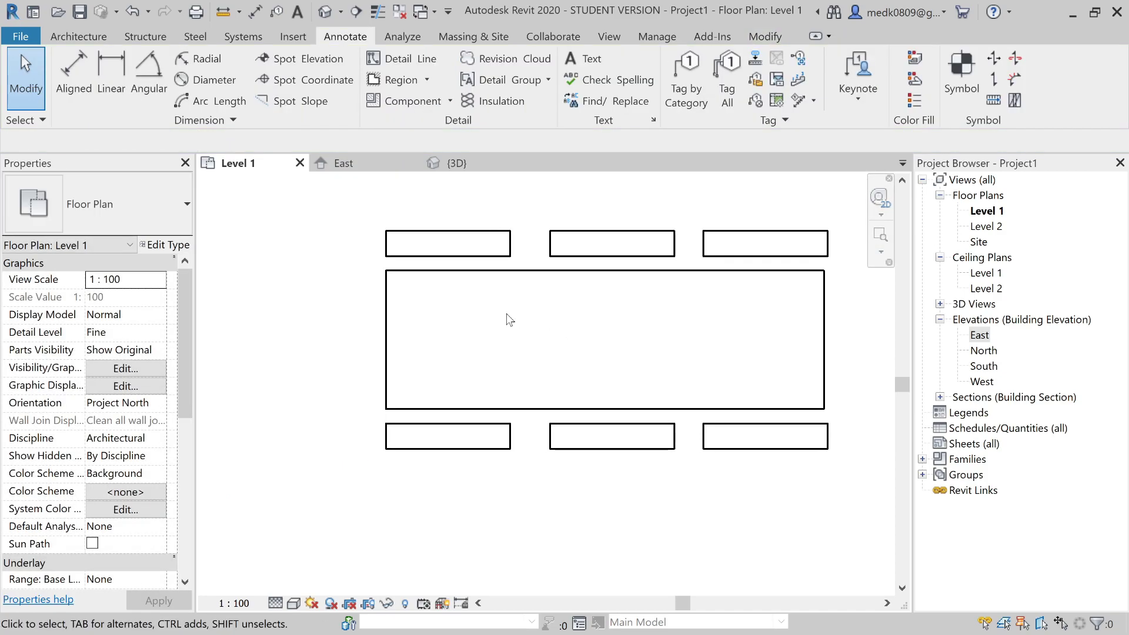
pyautogui.scroll(1, 430, 303)
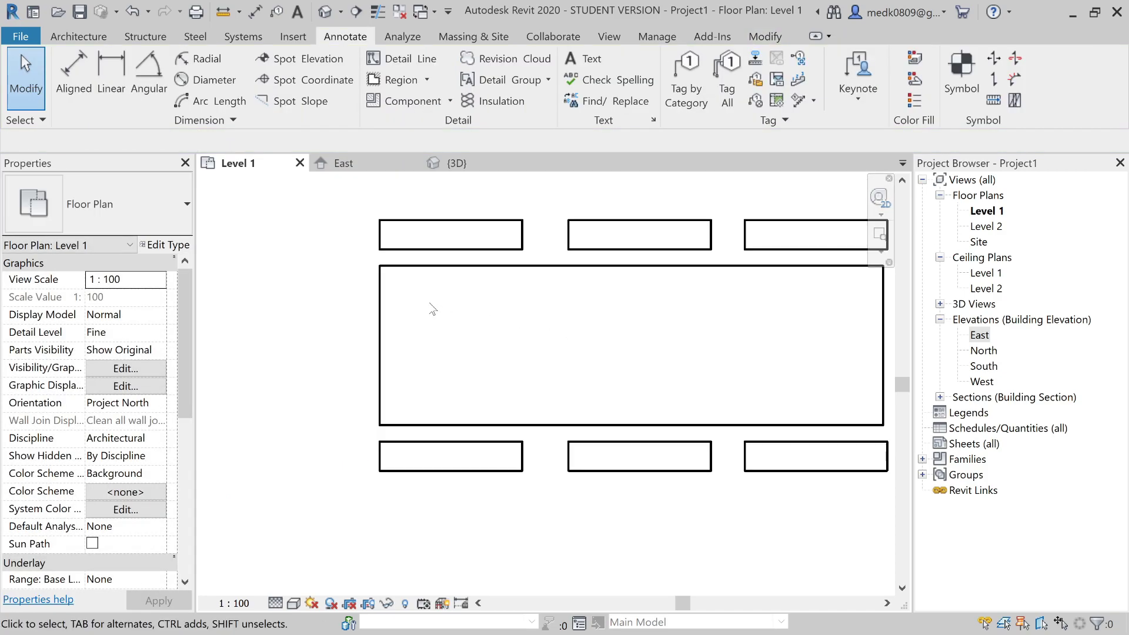
# Step: Draw a narrow vertical detail-line rectangle about 120 by 600 mm beside the large rectangle's left end, using the Thin Lines style
pyautogui.click(422, 59)
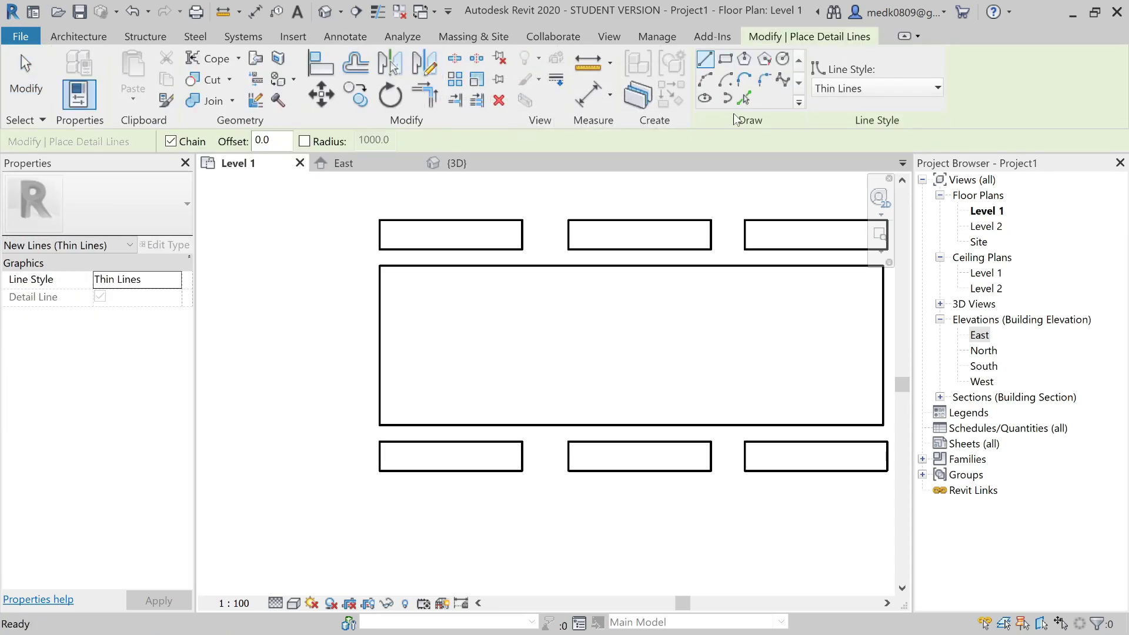
pyautogui.click(727, 60)
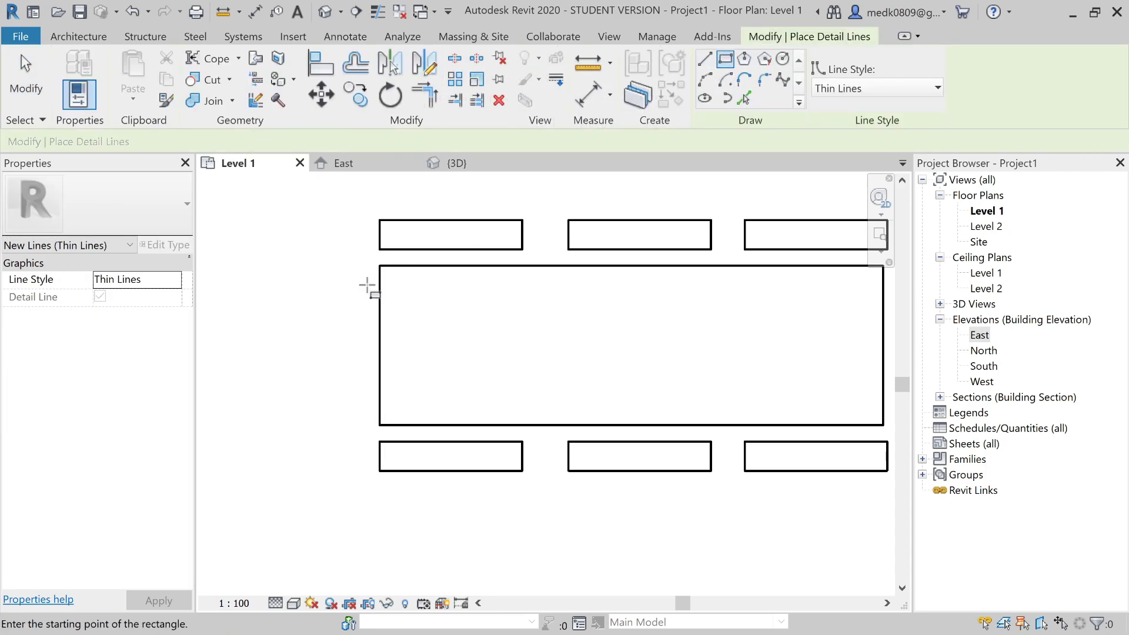
pyautogui.click(361, 281)
pyautogui.click(336, 403)
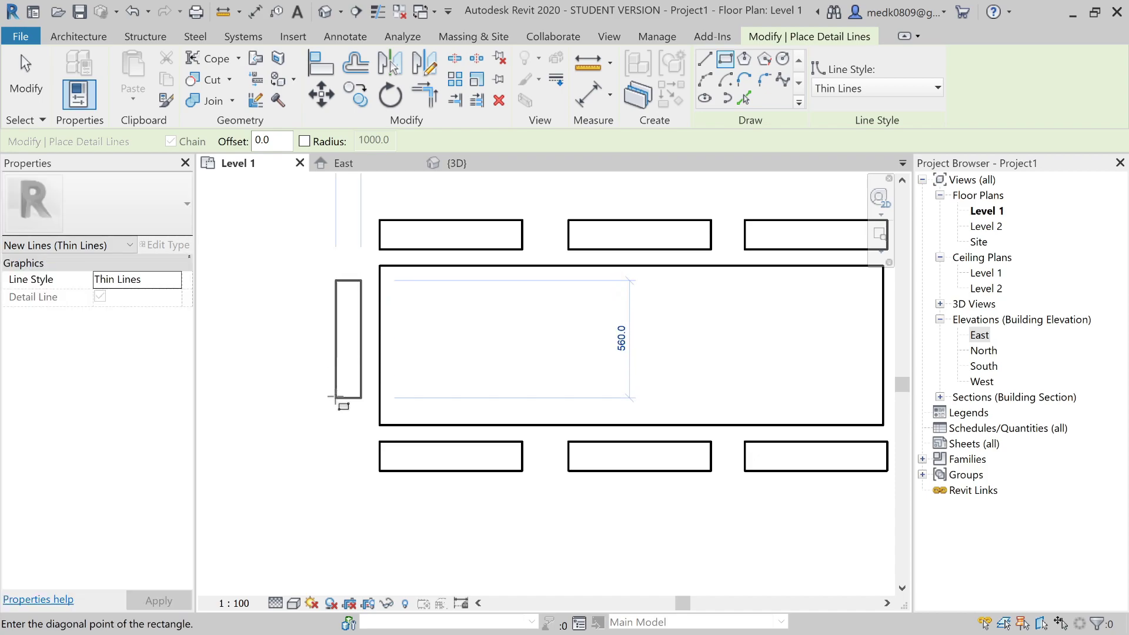
pyautogui.click(336, 406)
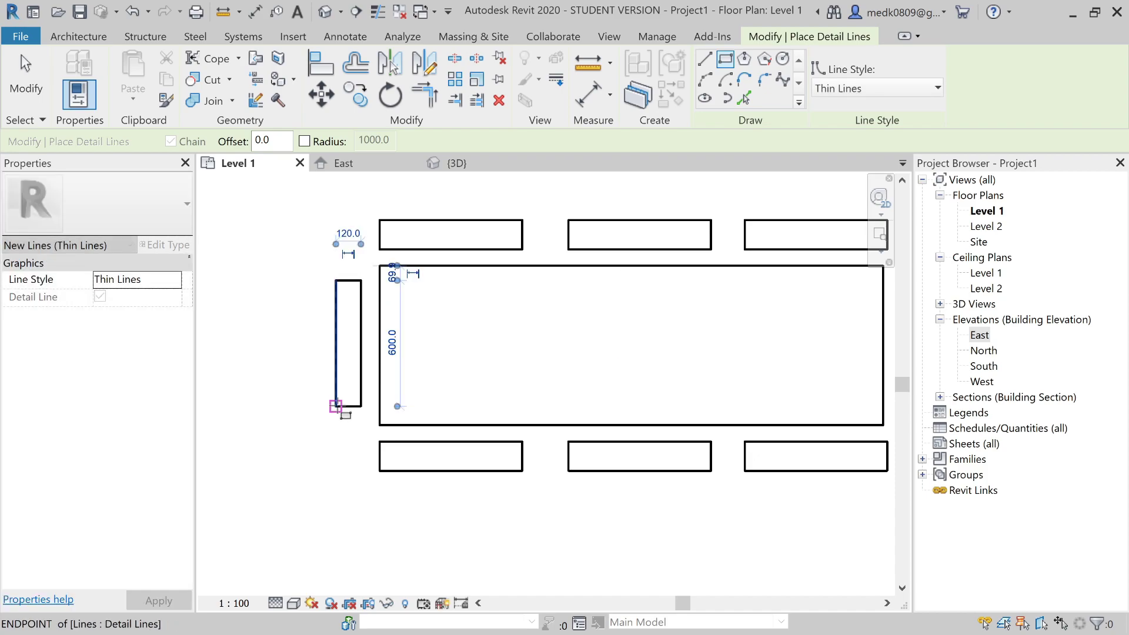
pyautogui.press('Escape')
pyautogui.press('Escape')
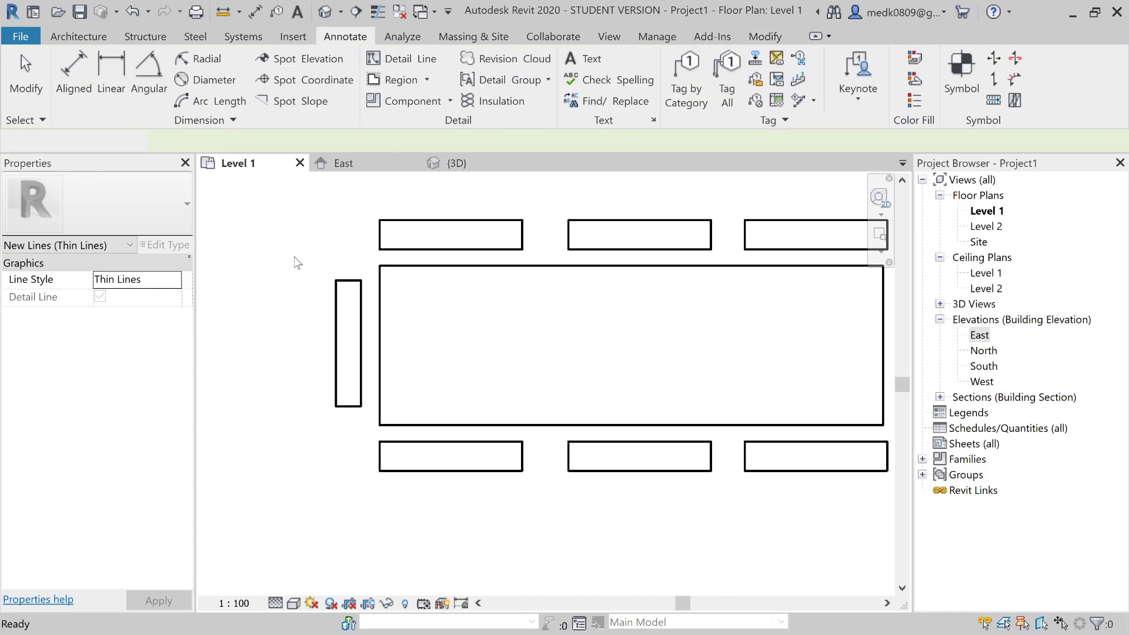
# Step: Copy the vertical rectangle horizontally to just beyond the large rectangle's right end
pyautogui.moveTo(365, 422); pyautogui.dragTo(290, 255)
pyautogui.click(357, 94)
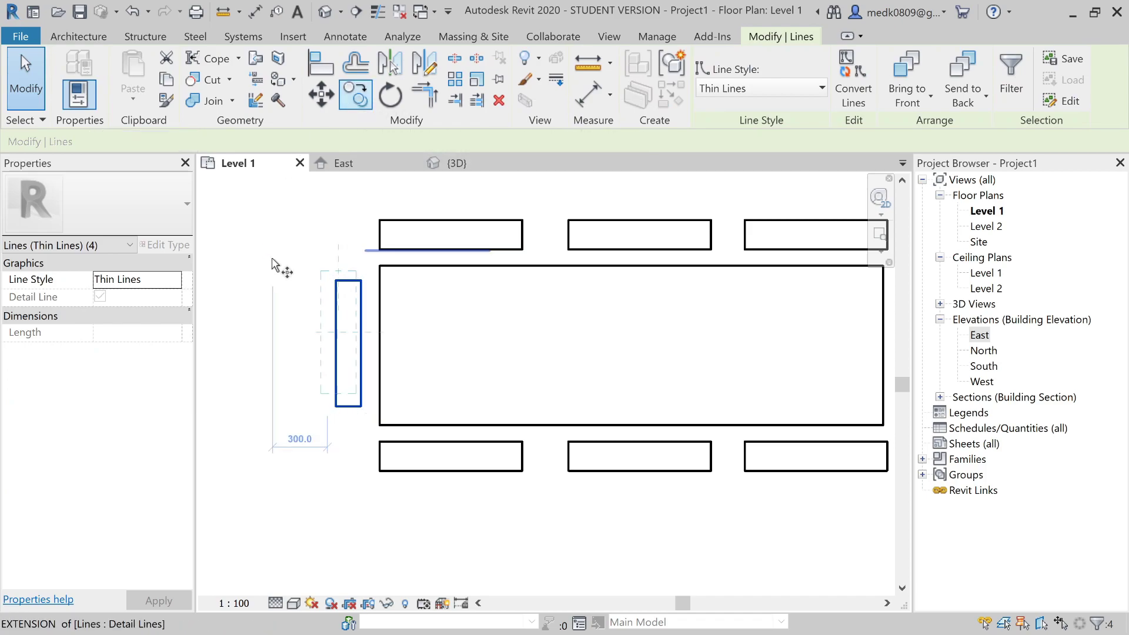
pyautogui.scroll(-2, 271, 250)
pyautogui.click(313, 356)
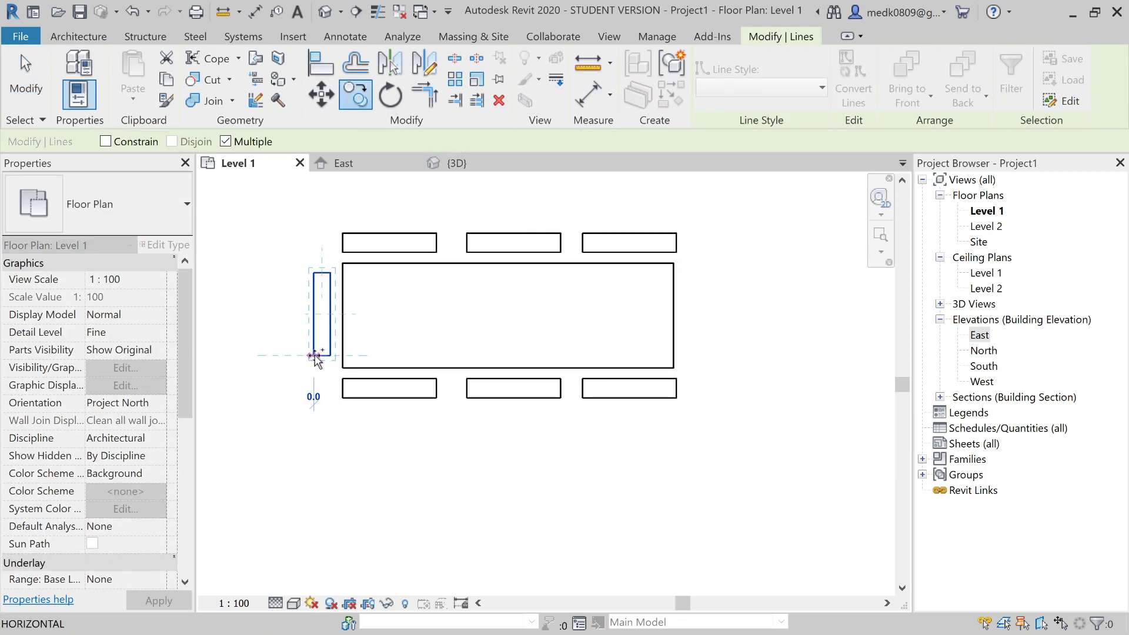
pyautogui.click(683, 355)
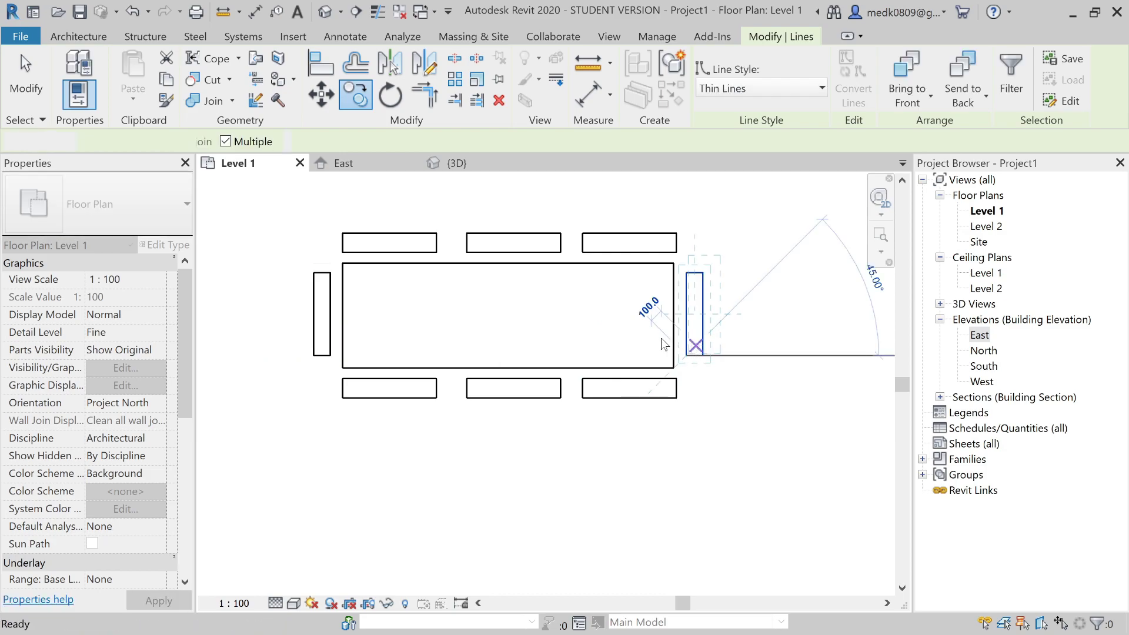
pyautogui.press('Escape')
# Step: Start a Filled Region and sketch its rectangular boundary corner to corner over the large table rectangle, about 2400 by 760 mm
pyautogui.scroll(2, 659, 334)
pyautogui.moveTo(494, 303); pyautogui.dragTo(591, 327, button='middle')
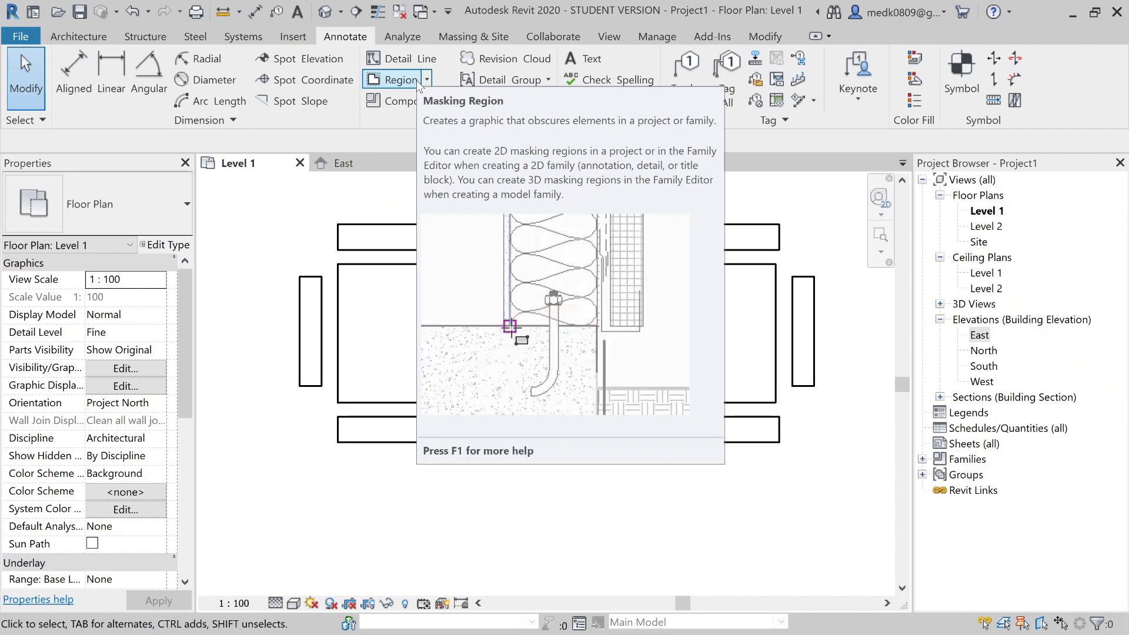
pyautogui.click(427, 82)
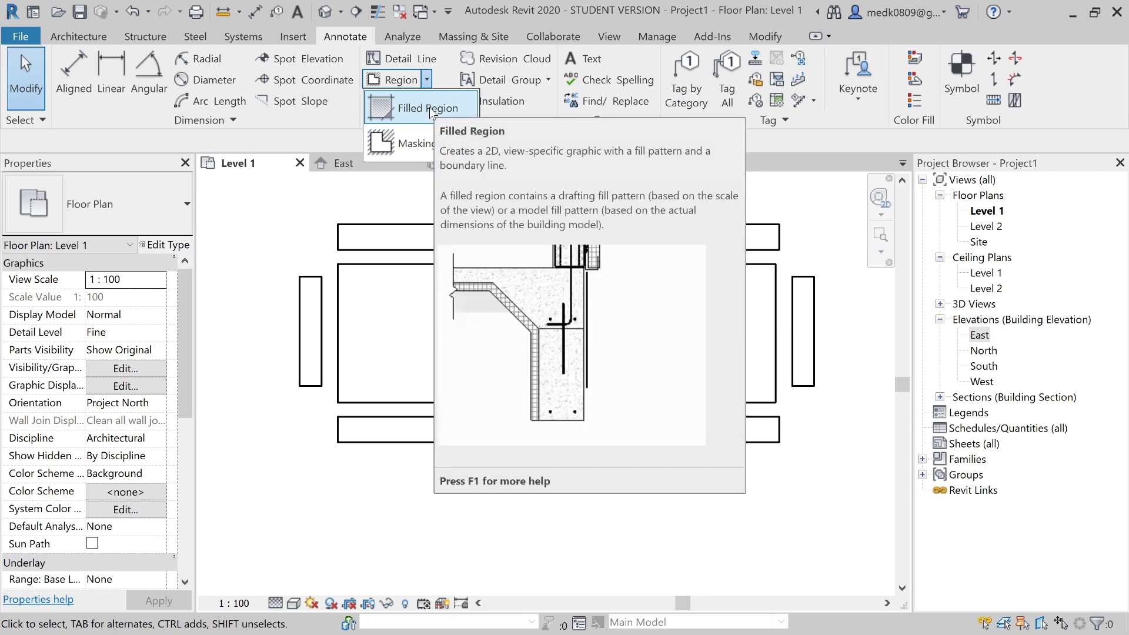
pyautogui.click(426, 108)
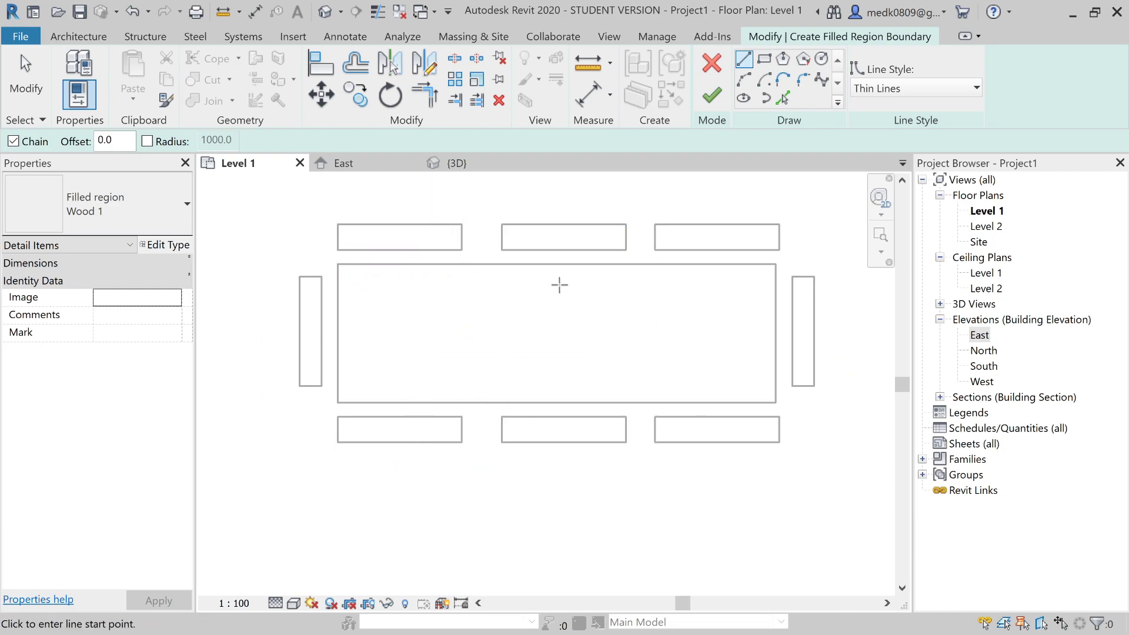
pyautogui.click(764, 59)
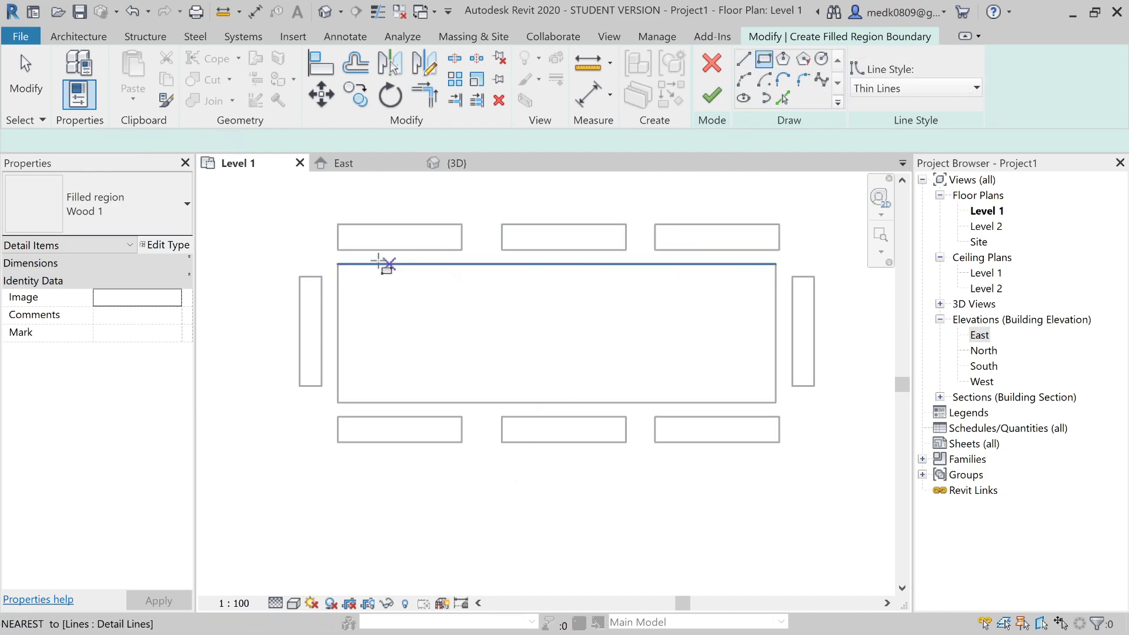
pyautogui.click(345, 264)
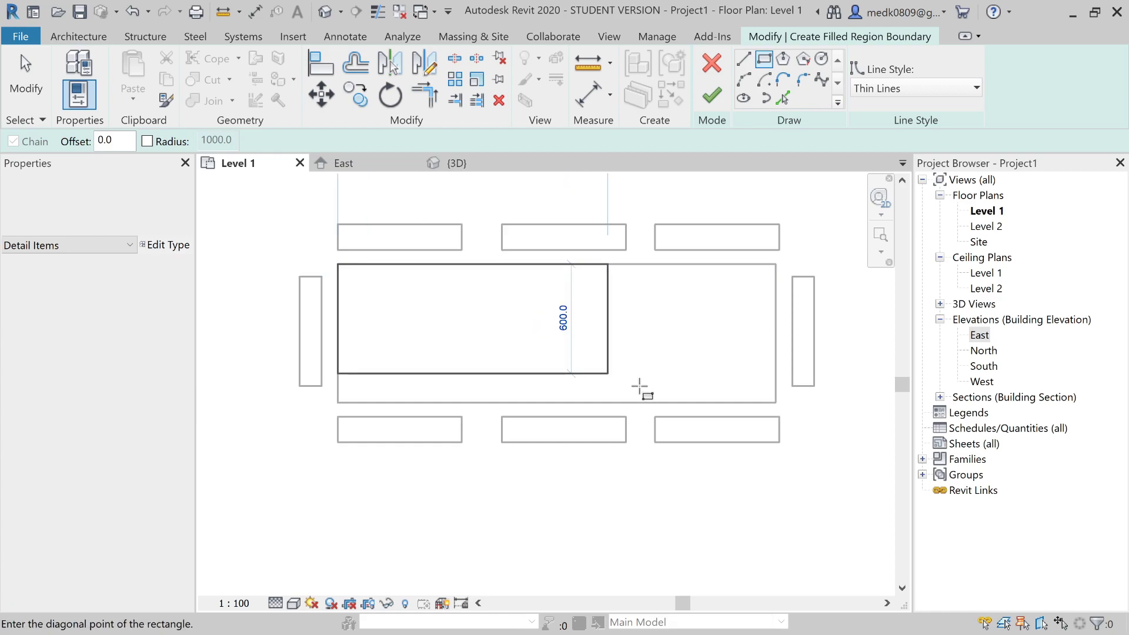
pyautogui.click(777, 403)
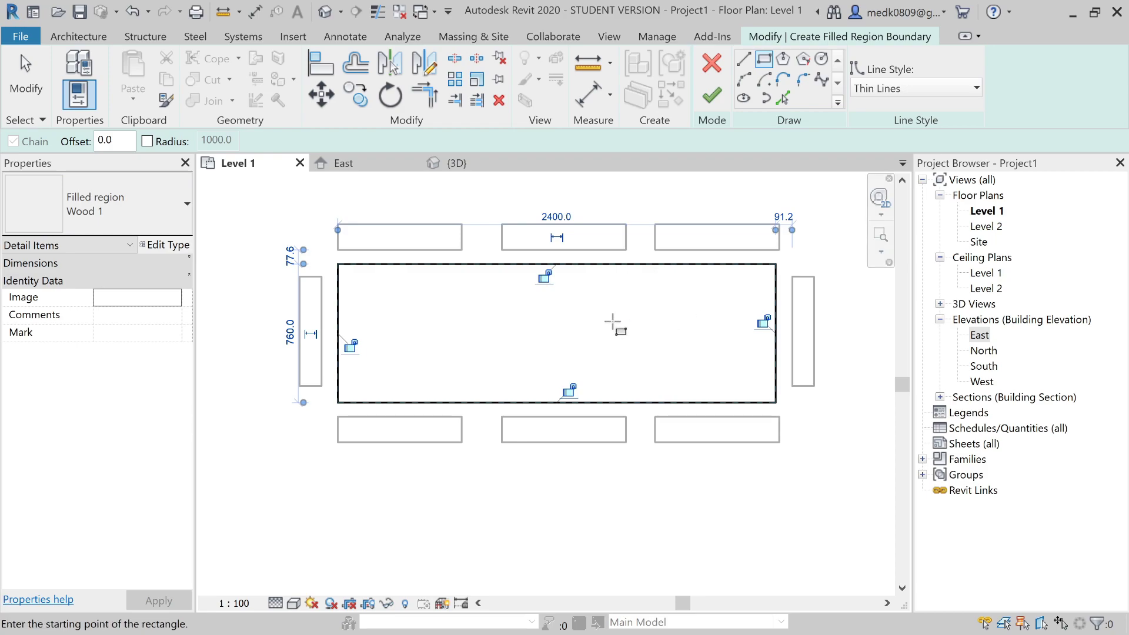
# Step: Set the filled region's type to Wood 2 and finish the boundary sketch
pyautogui.click(140, 212)
pyautogui.scroll(2, 126, 328)
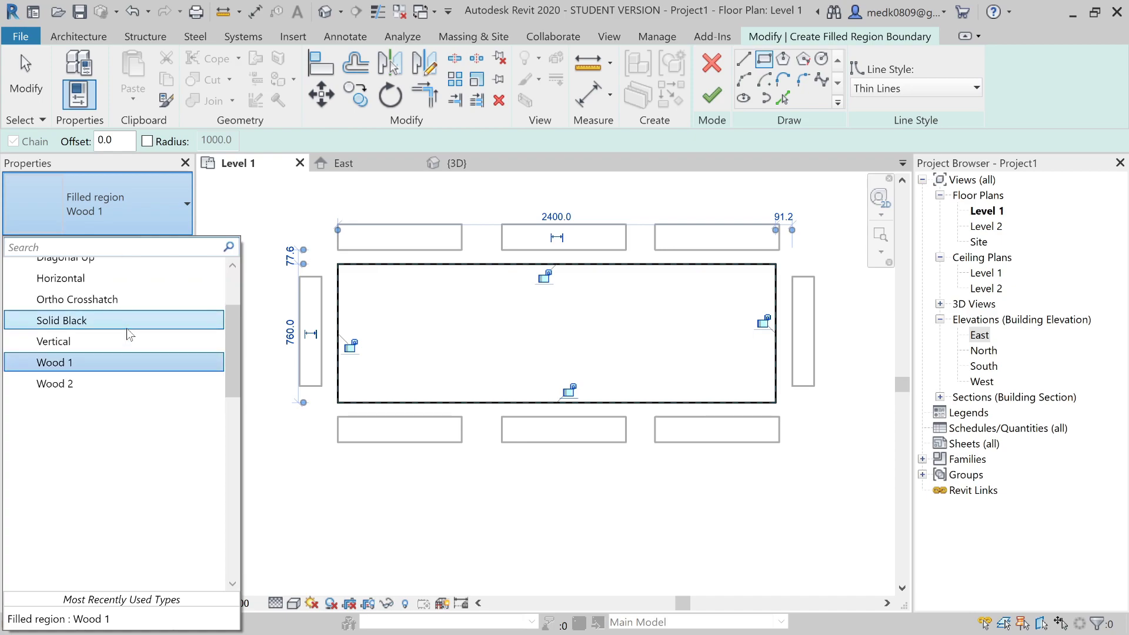
pyautogui.scroll(2, 126, 328)
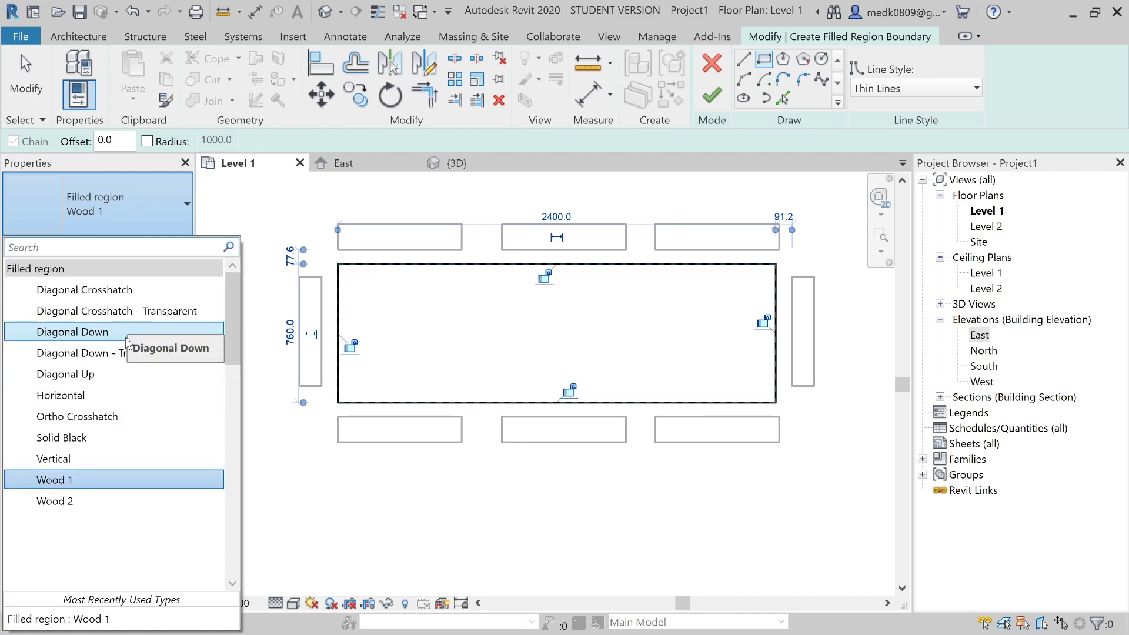
pyautogui.scroll(-2, 122, 436)
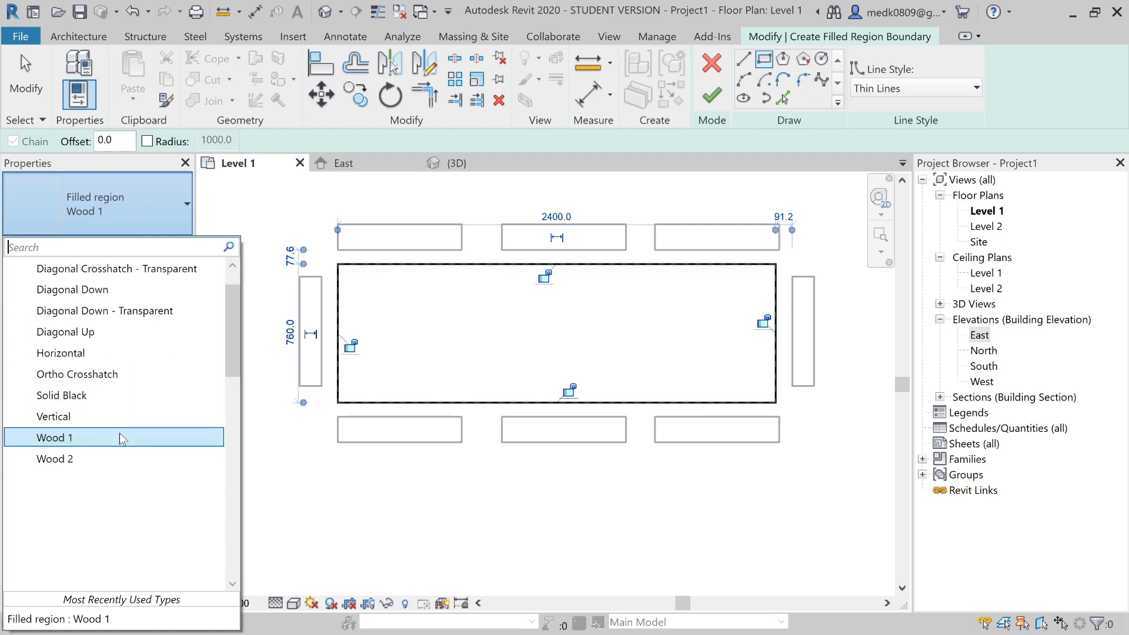
pyautogui.click(98, 459)
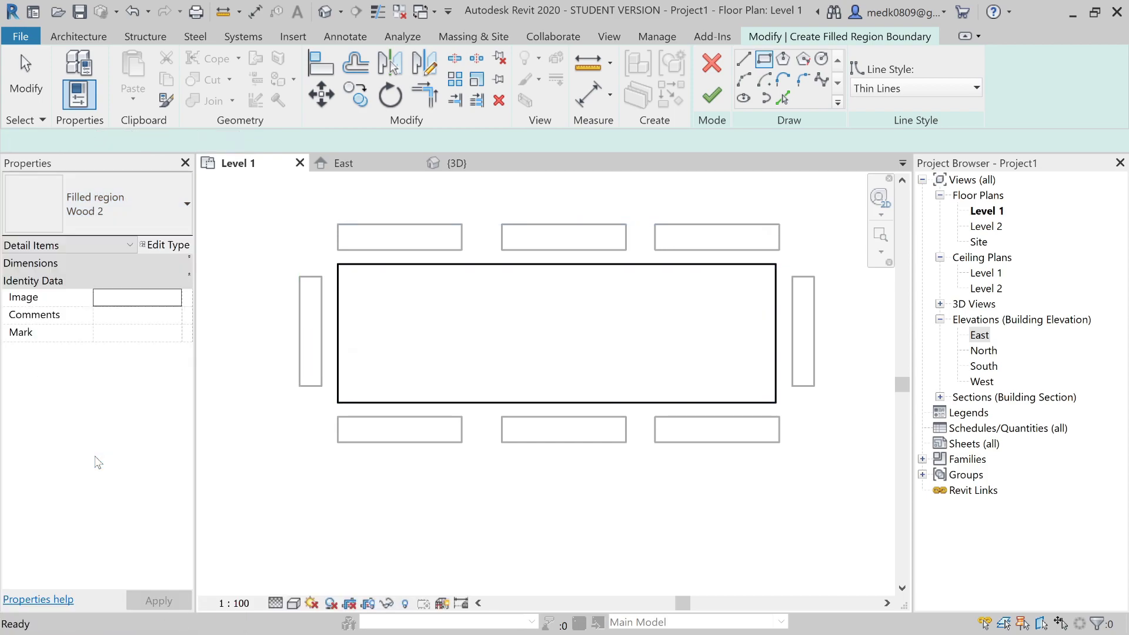
pyautogui.click(711, 96)
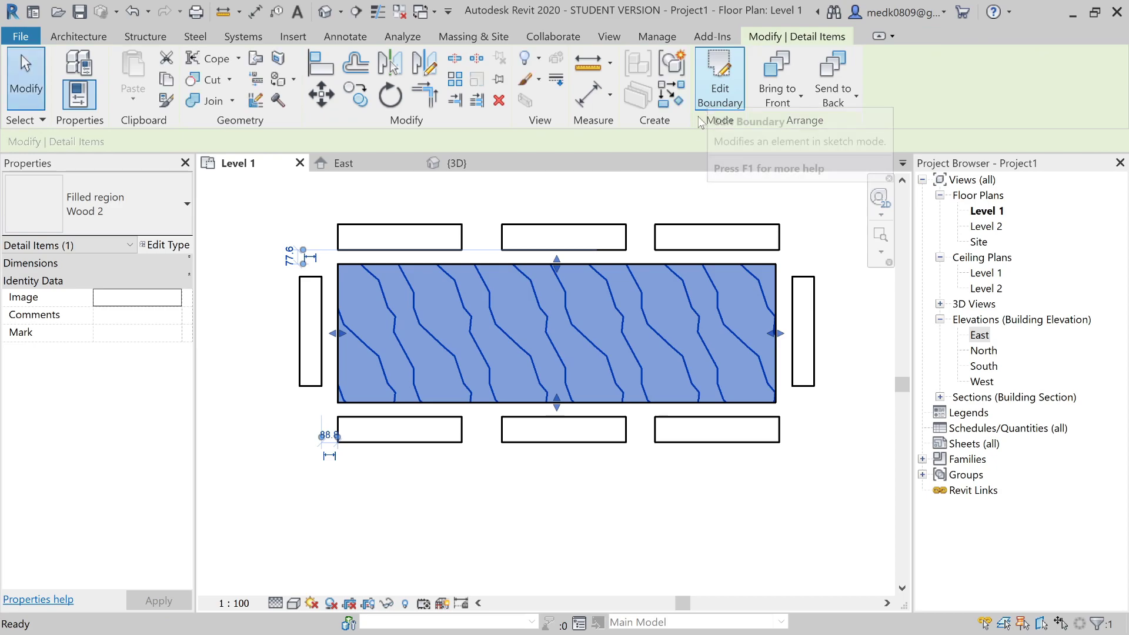
pyautogui.press('Escape')
pyautogui.press('Escape')
pyautogui.scroll(-2, 565, 291)
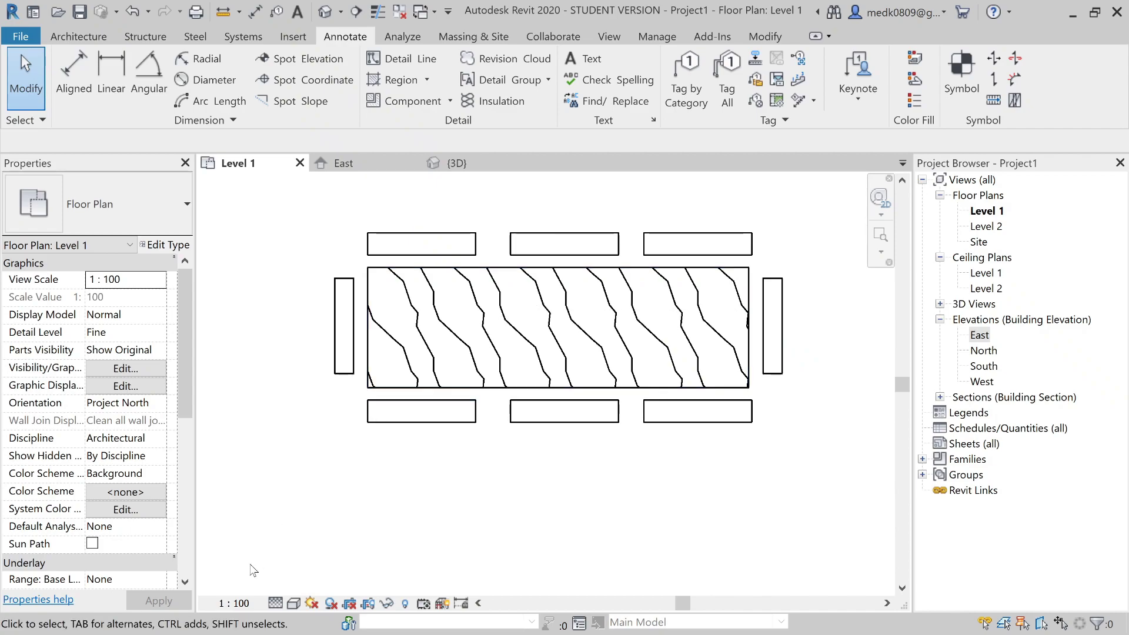
# Step: Try a view scale of 1:50 on the Level 1 plan and undo the change
pyautogui.click(241, 603)
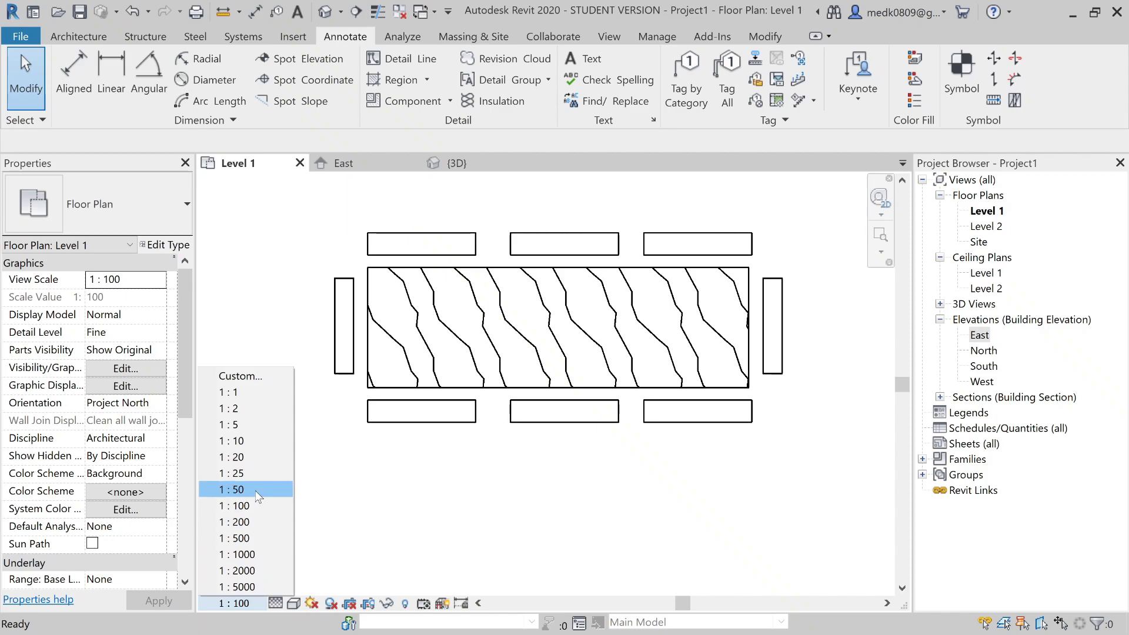
pyautogui.click(257, 496)
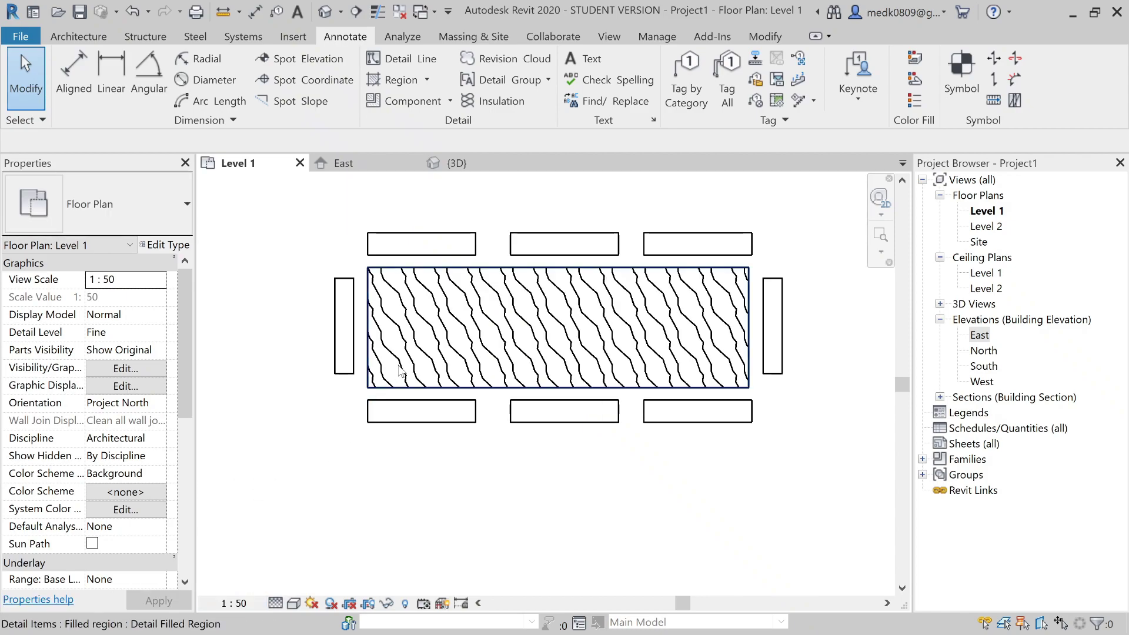
pyautogui.click(243, 604)
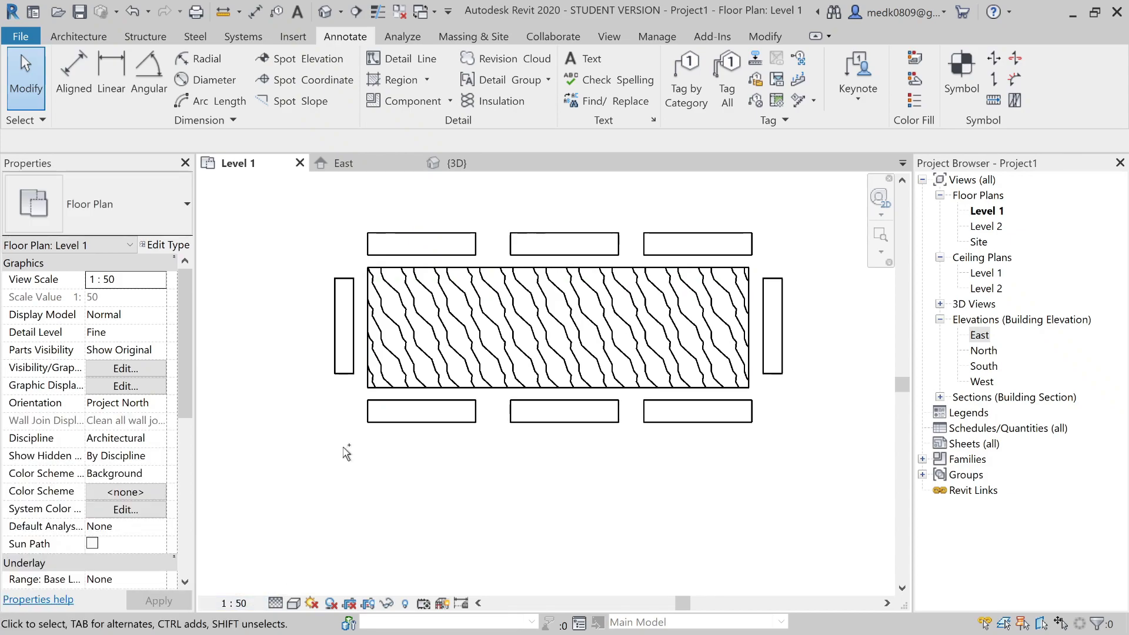
pyautogui.hotkey('ctrl', 'z')
# Step: Set the Level 1 view scale to 1:50 and then to 1:25 to compare the wood pattern's density
pyautogui.click(447, 337)
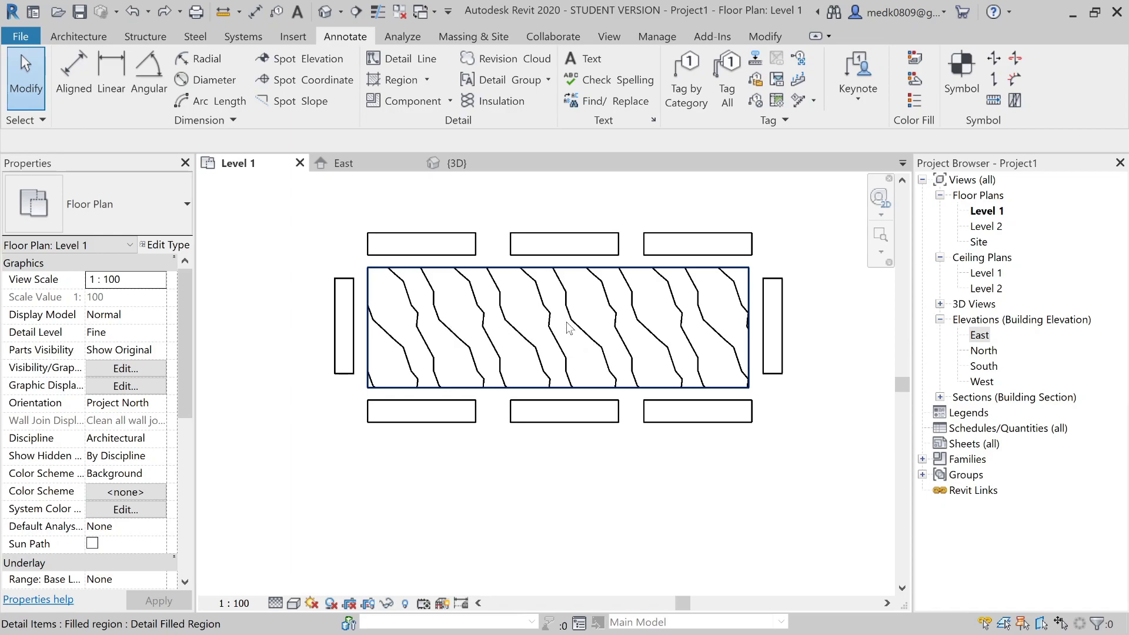
pyautogui.scroll(1, 566, 323)
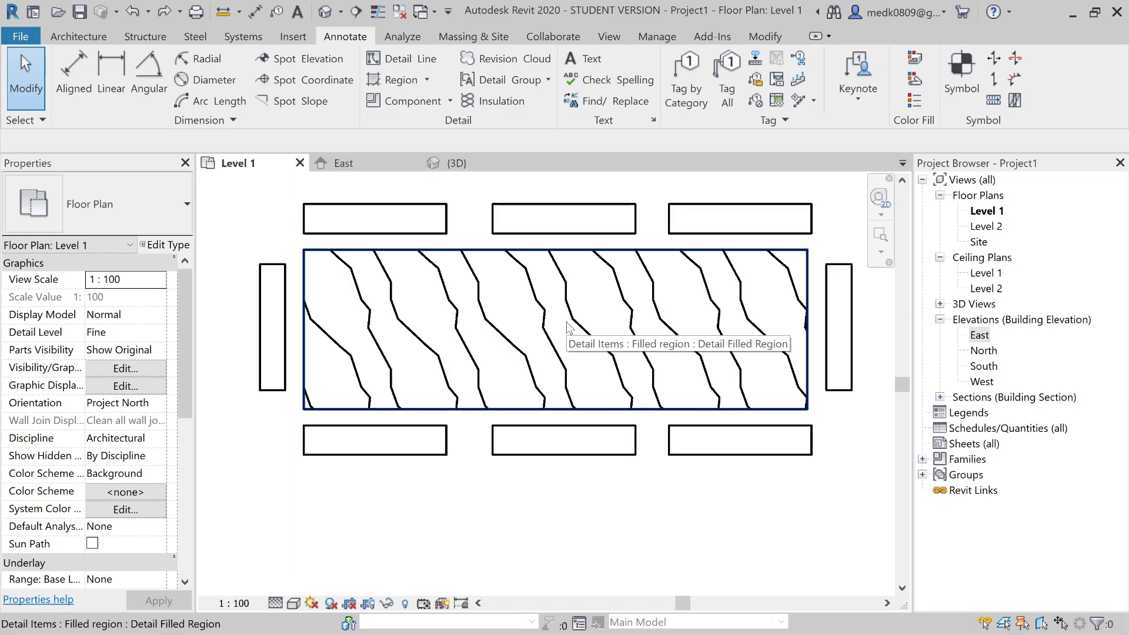
pyautogui.scroll(-1, 567, 324)
pyautogui.click(283, 530)
pyautogui.click(244, 603)
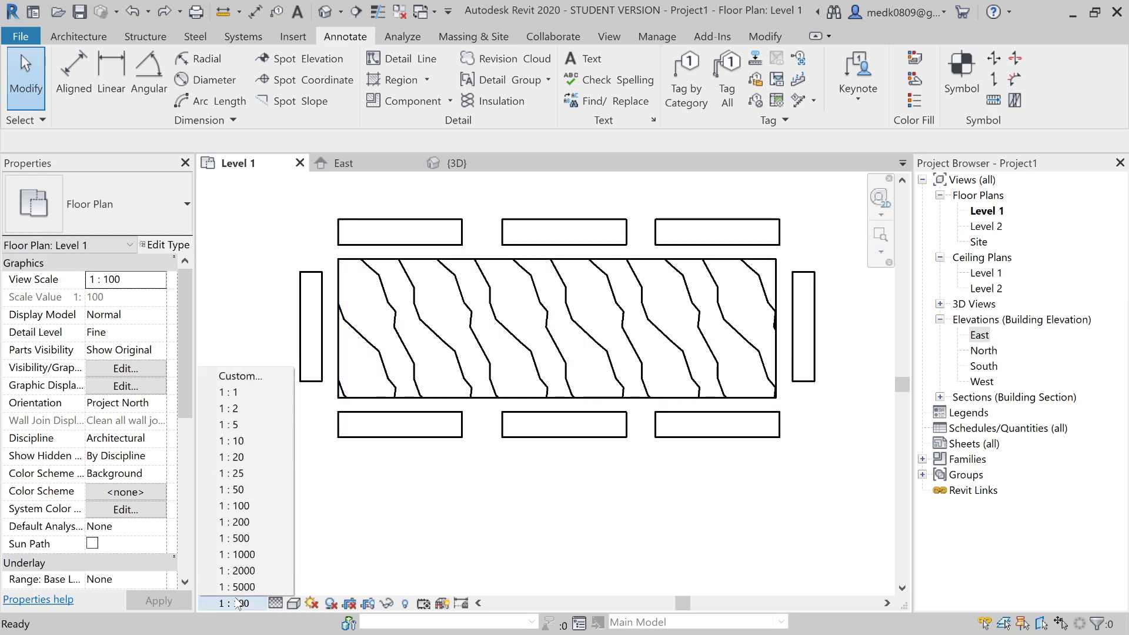
pyautogui.click(246, 490)
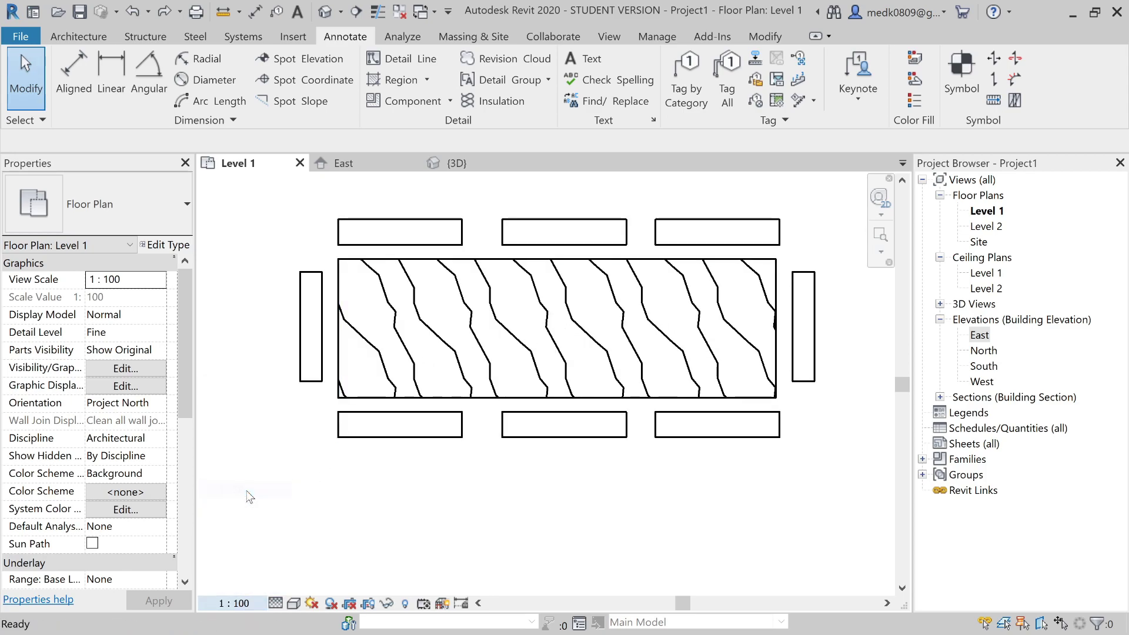
pyautogui.click(246, 602)
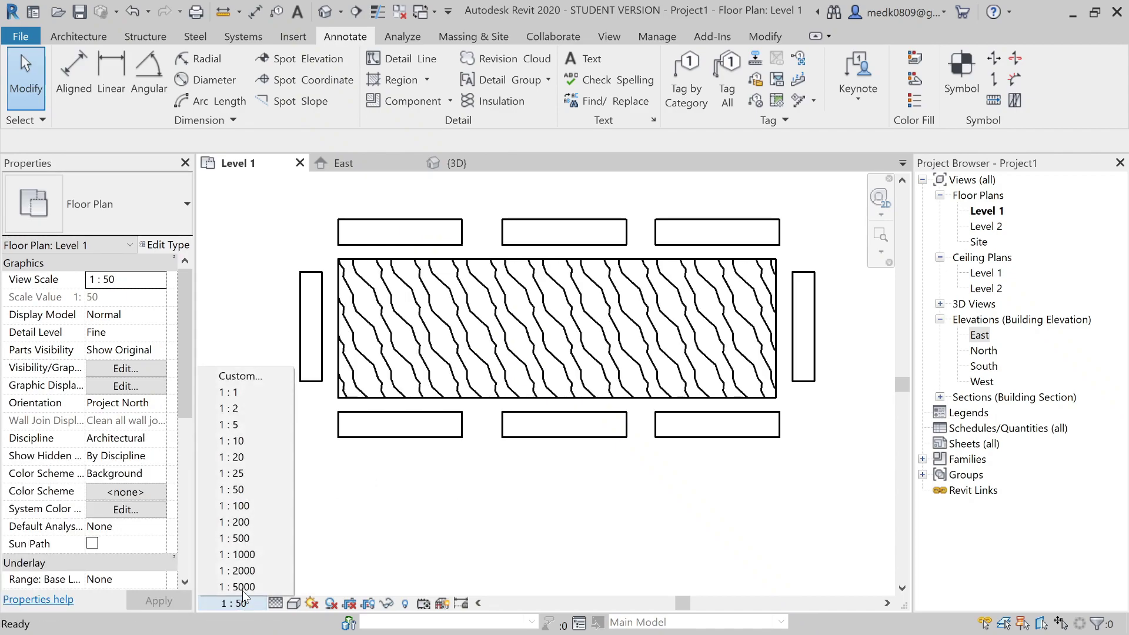
pyautogui.click(259, 474)
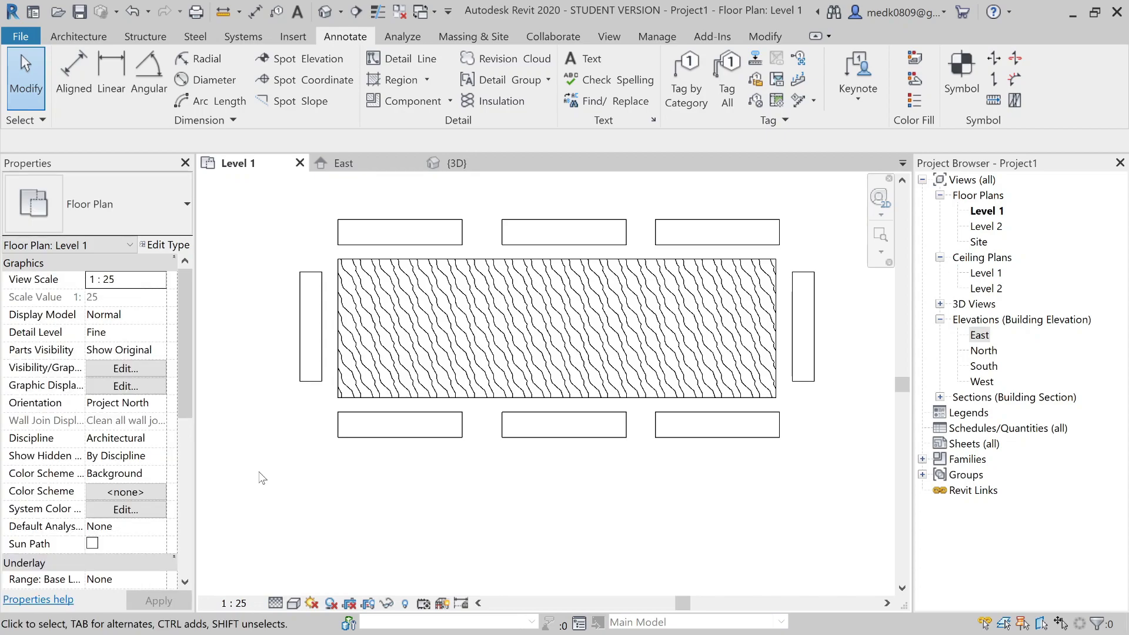
# Step: Change the table's filled region type to Wood 1
pyautogui.moveTo(262, 477); pyautogui.dragTo(305, 495, button='middle')
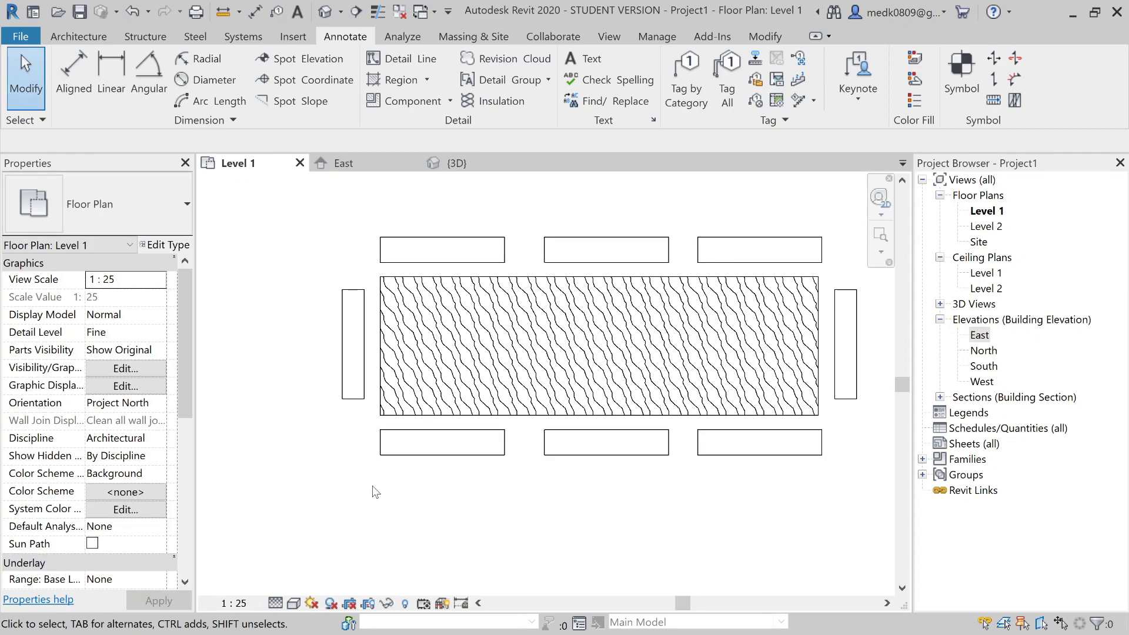
pyautogui.scroll(2, 608, 397)
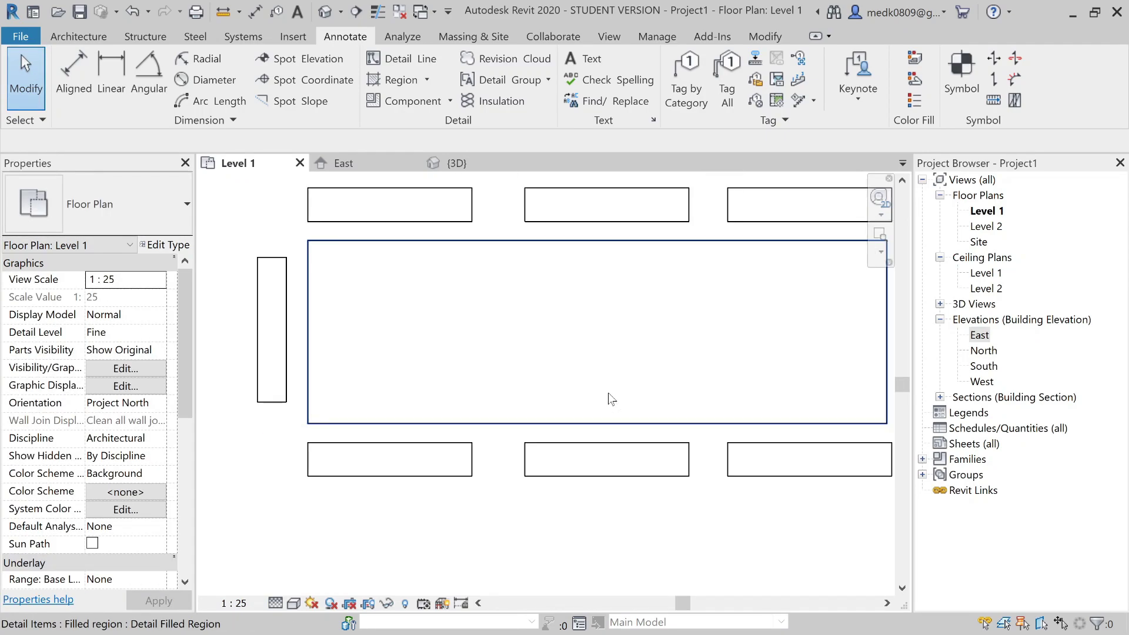
pyautogui.scroll(-1, 608, 395)
pyautogui.moveTo(644, 396); pyautogui.dragTo(617, 391, button='middle')
pyautogui.click(534, 332)
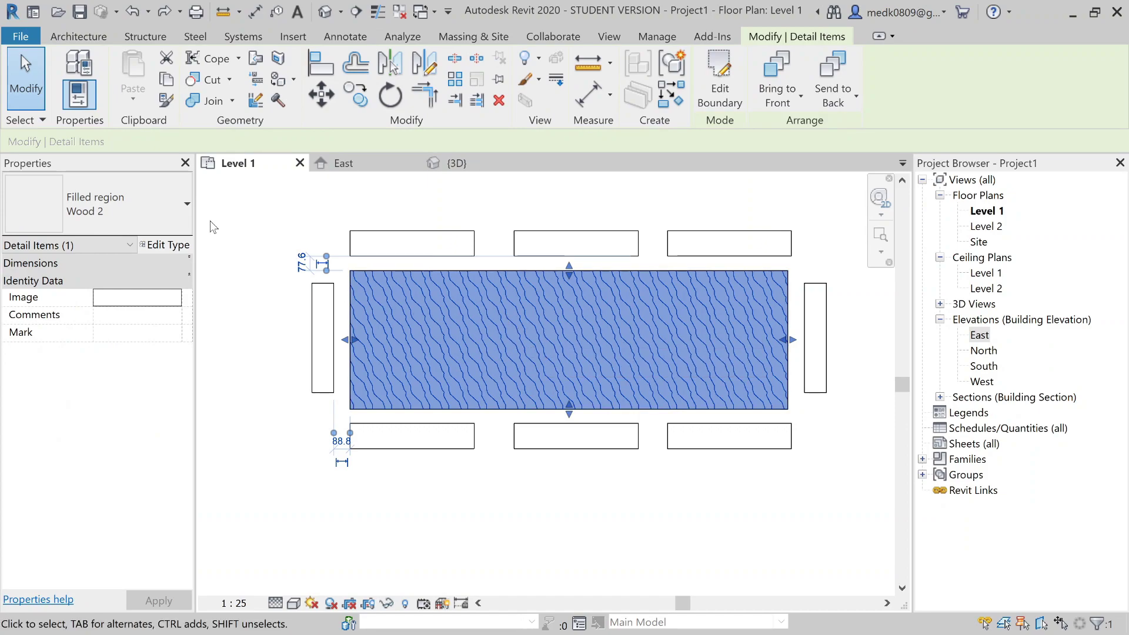
pyautogui.click(182, 202)
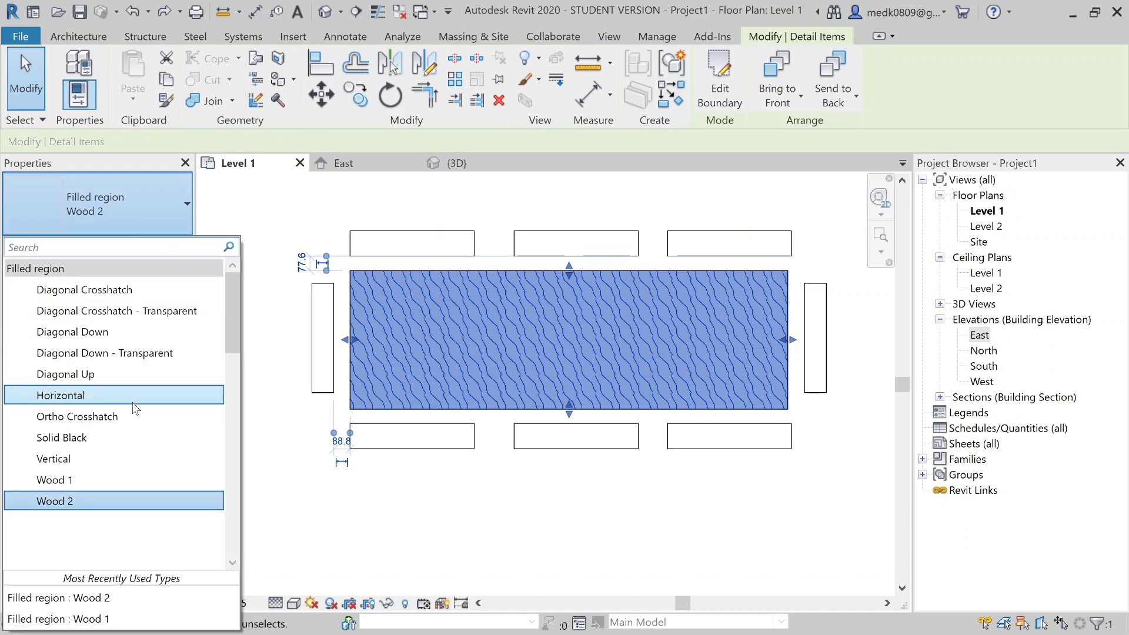
pyautogui.click(121, 481)
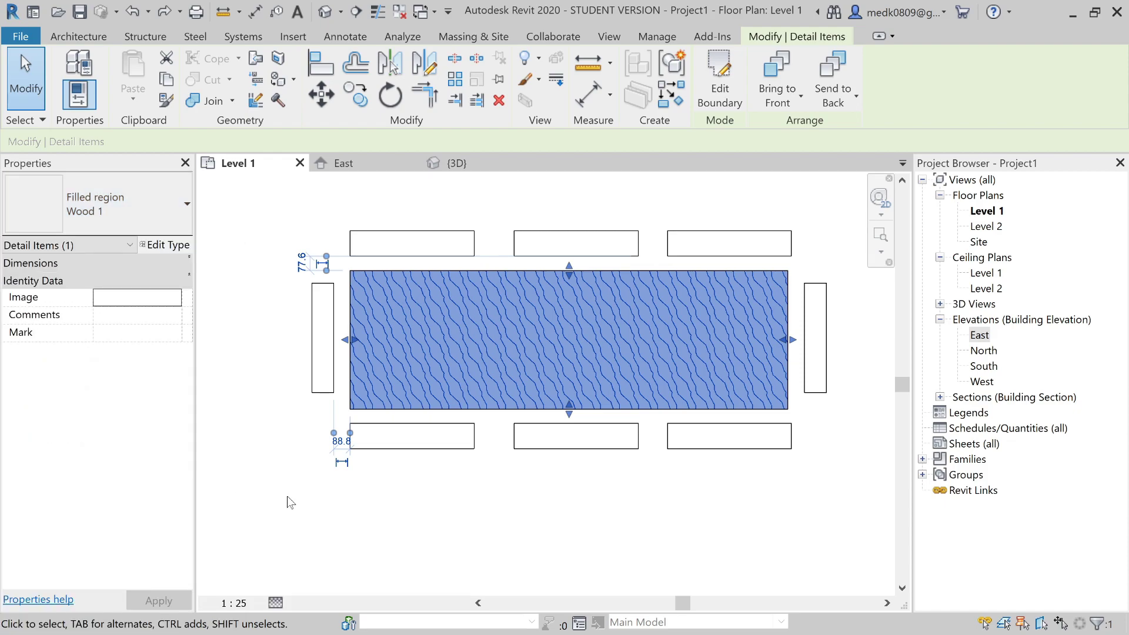
pyautogui.scroll(2, 491, 341)
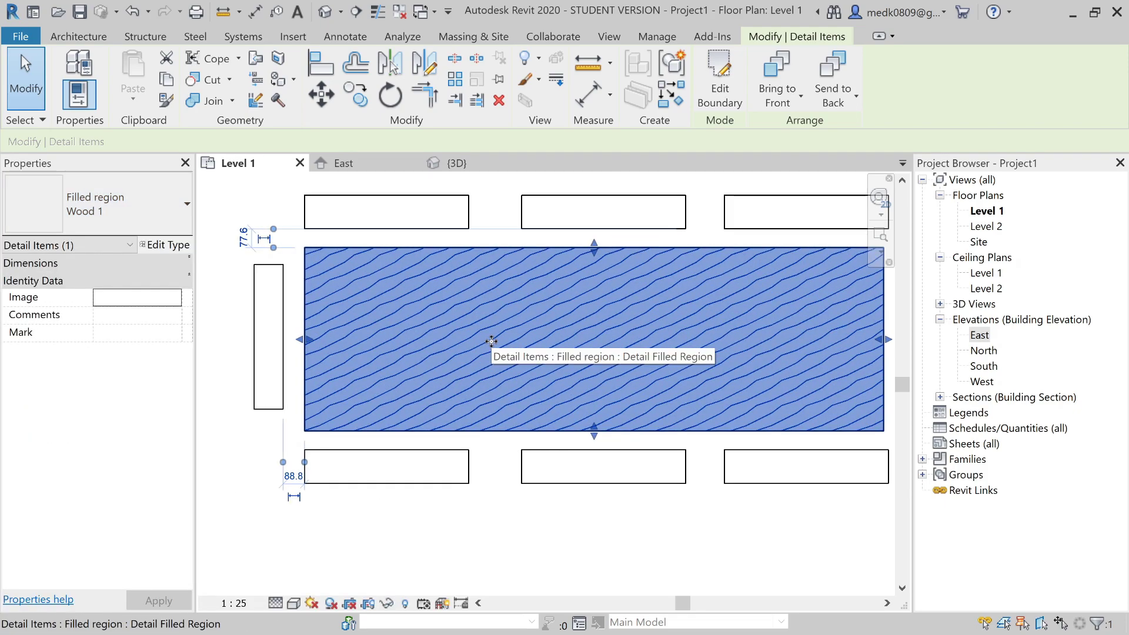
pyautogui.scroll(-1, 491, 341)
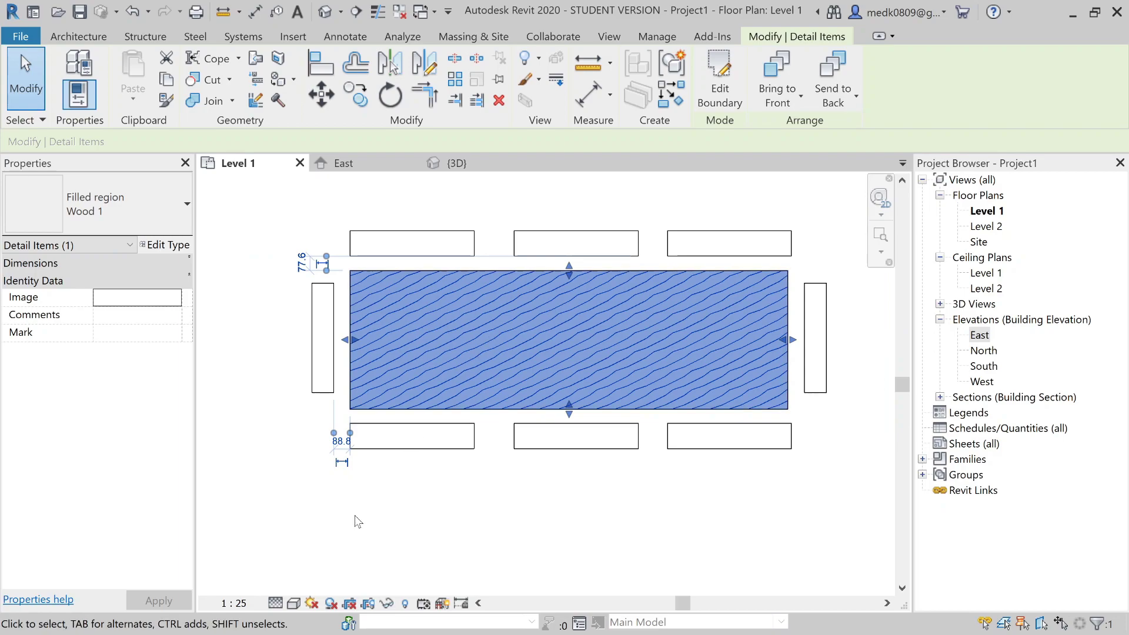
# Step: Set the Level 1 view scale to 1:100
pyautogui.click(275, 603)
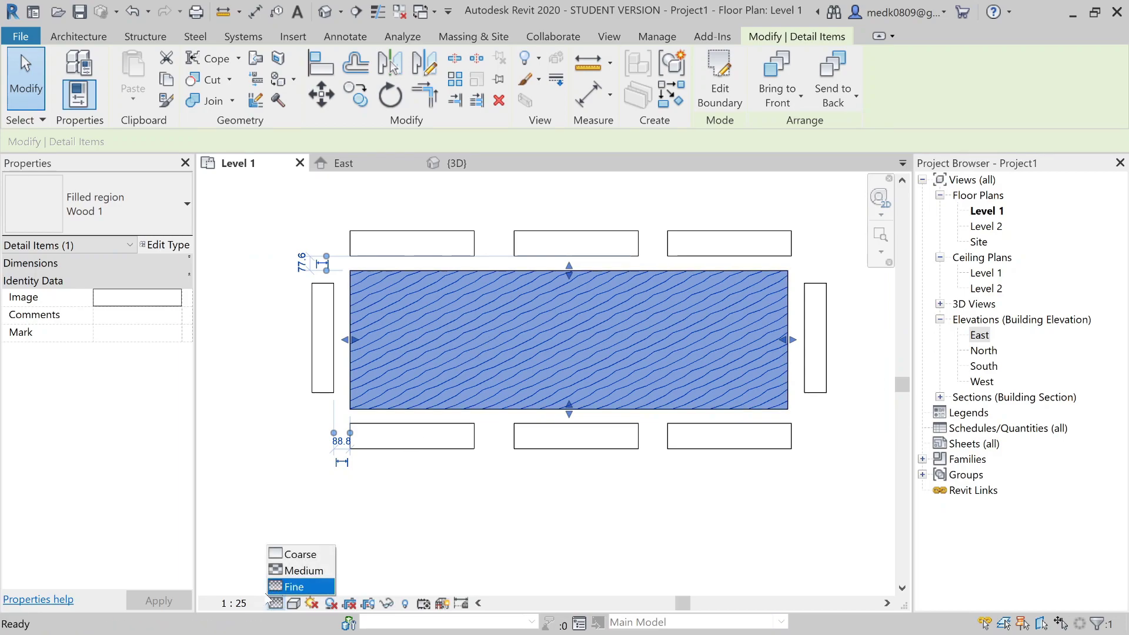
pyautogui.click(234, 603)
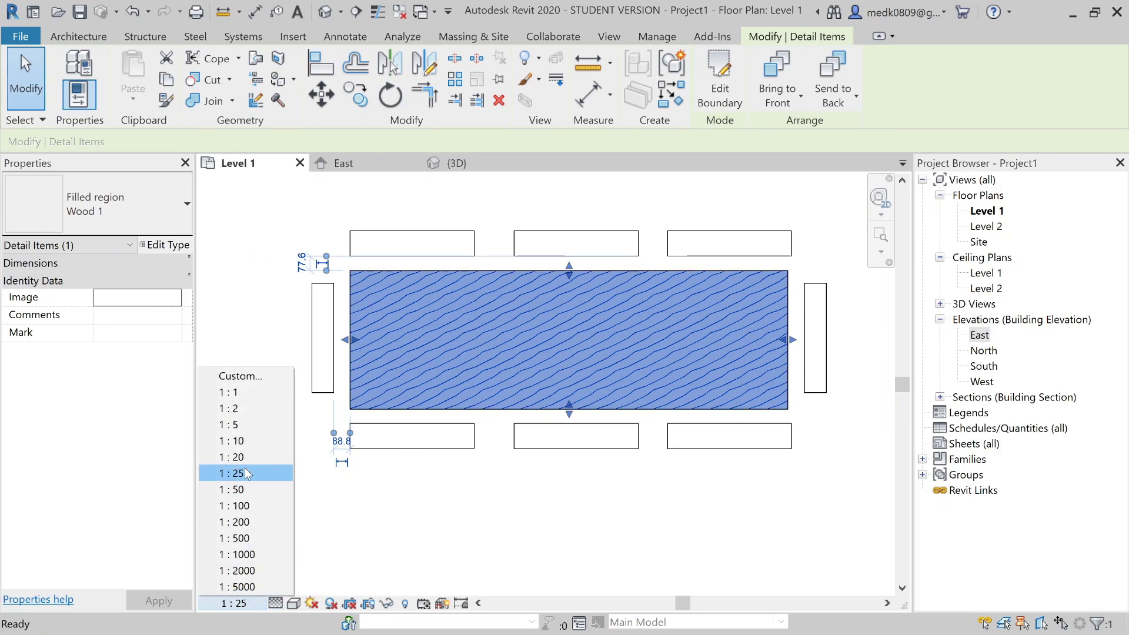
pyautogui.click(252, 506)
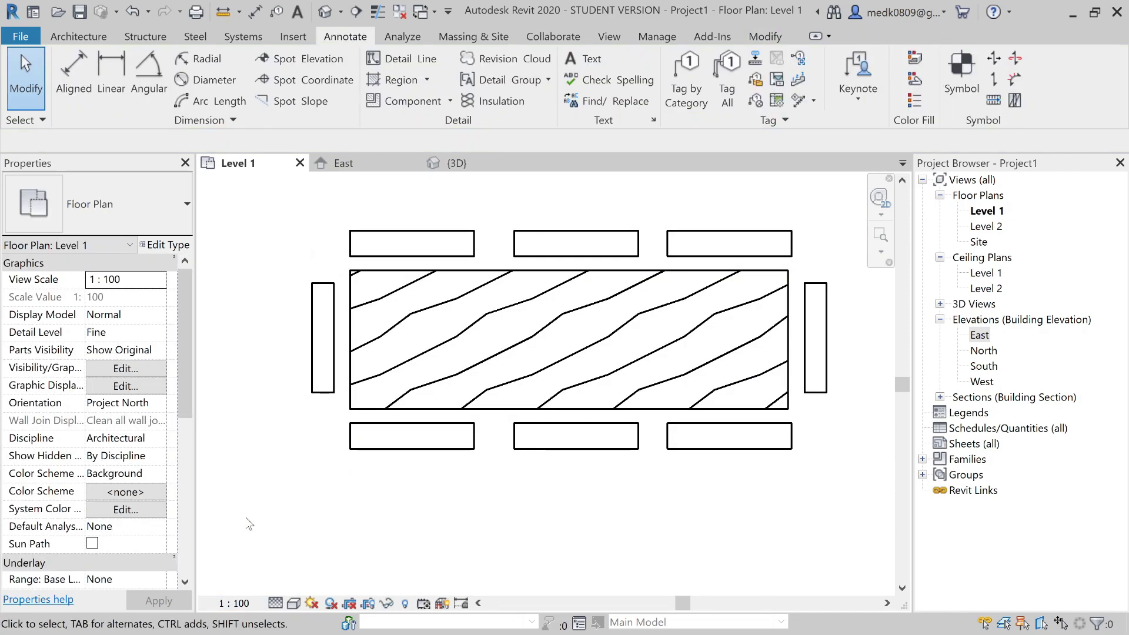
# Step: Set the view scale of the Level 1 floor plan to 1 : 10
pyautogui.click(248, 602)
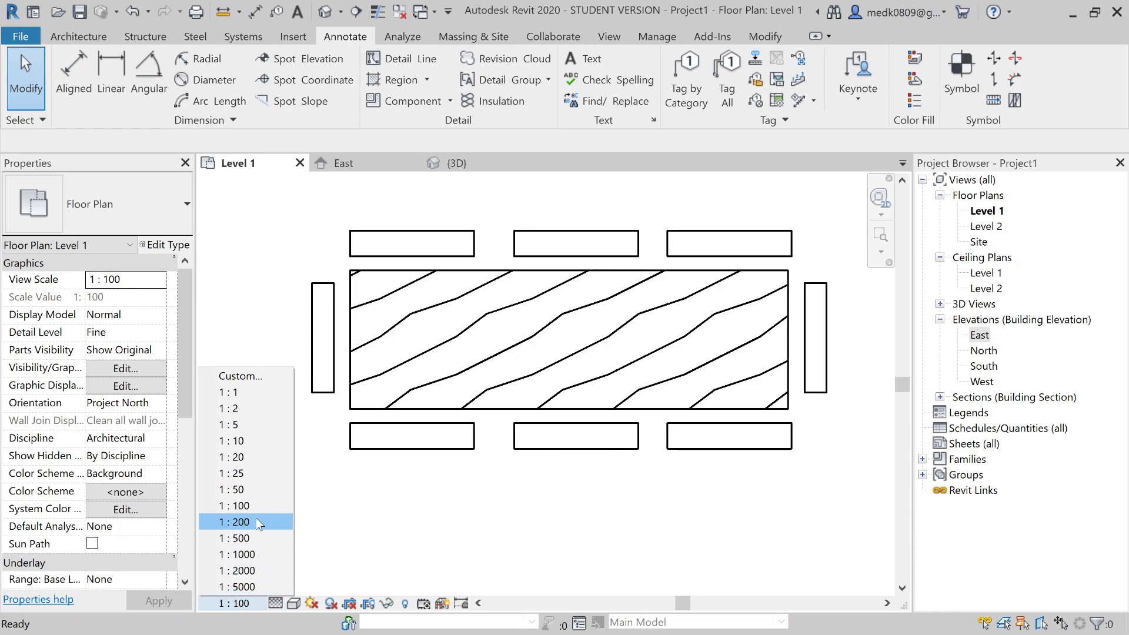
pyautogui.click(253, 442)
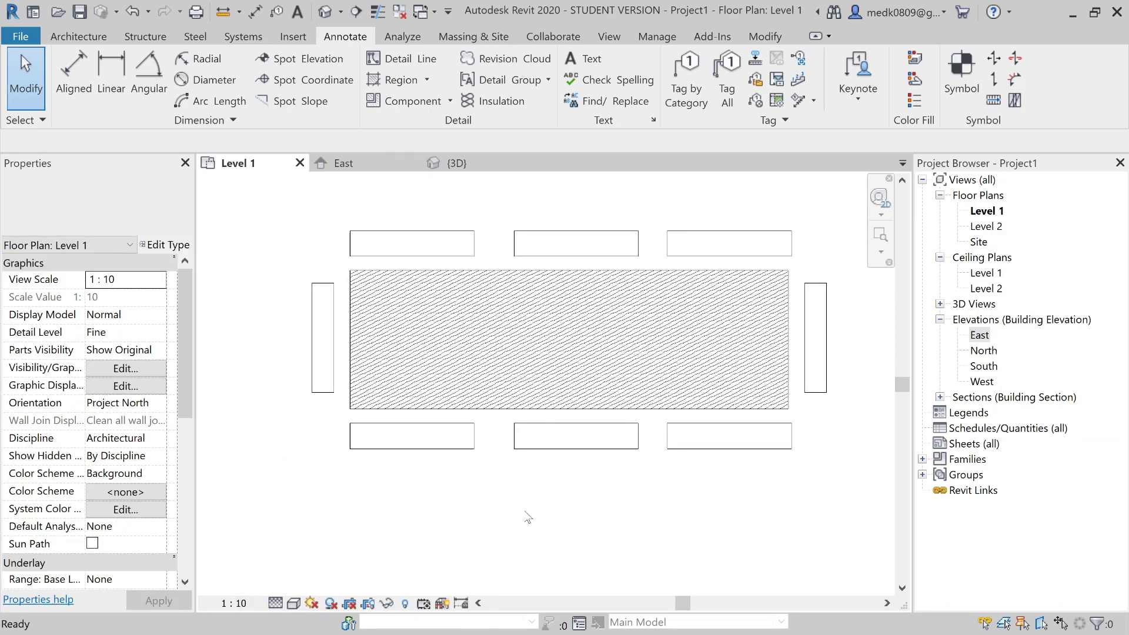
pyautogui.click(428, 80)
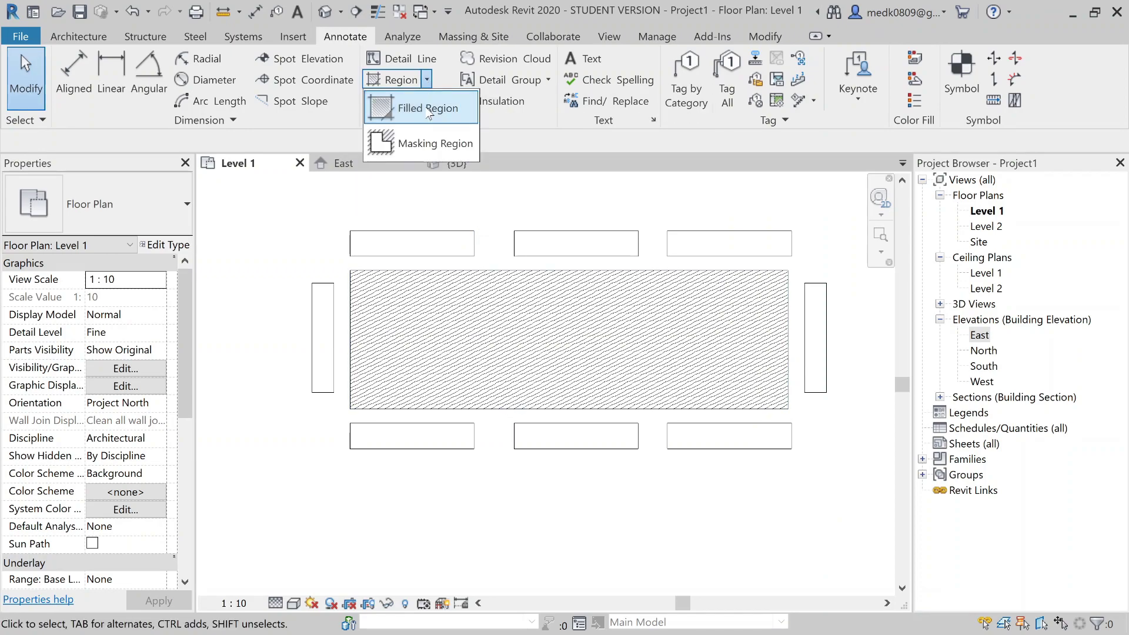
pyautogui.click(437, 144)
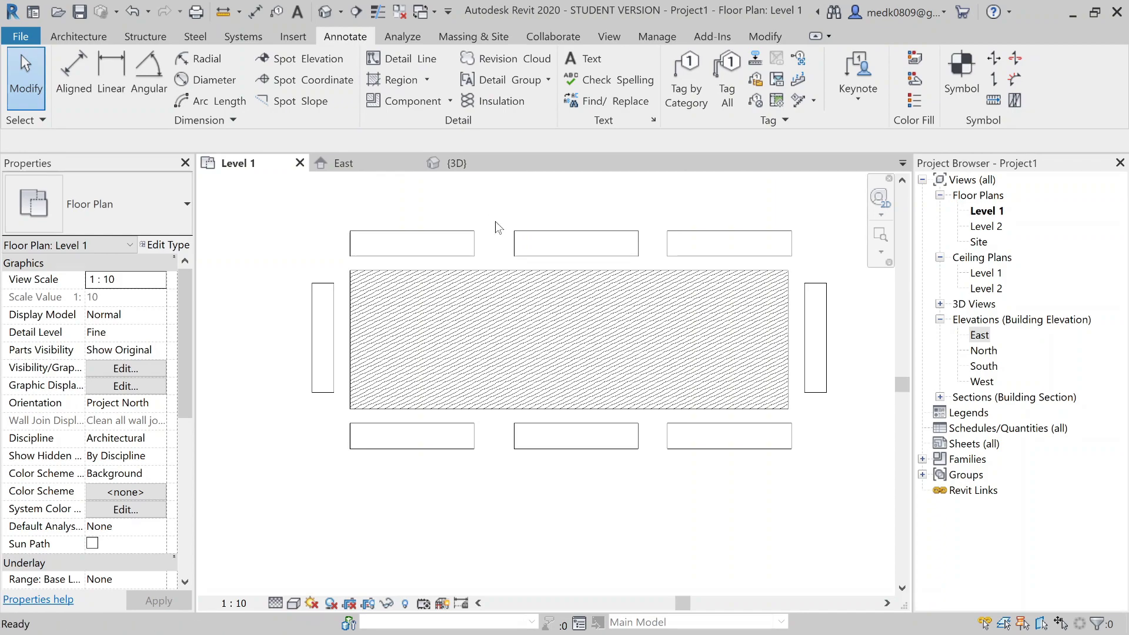
pyautogui.scroll(1, 545, 324)
pyautogui.scroll(-1, 499, 347)
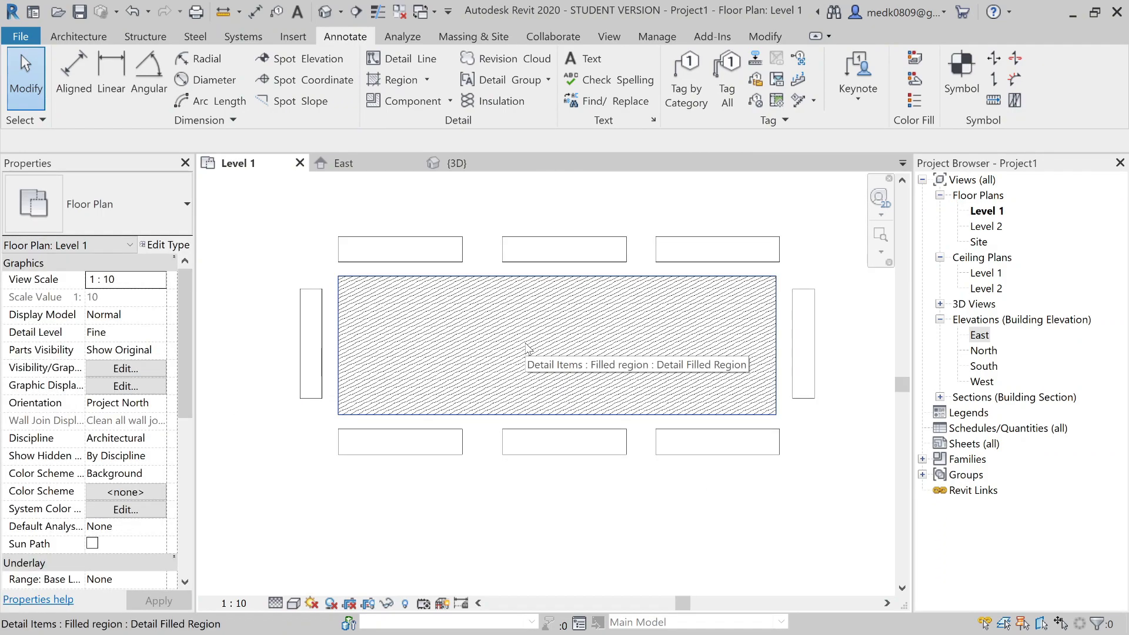
# Step: Place a "Dining Table" text note in the 7mm Arial type in the middle of the hatched table region
pyautogui.click(581, 62)
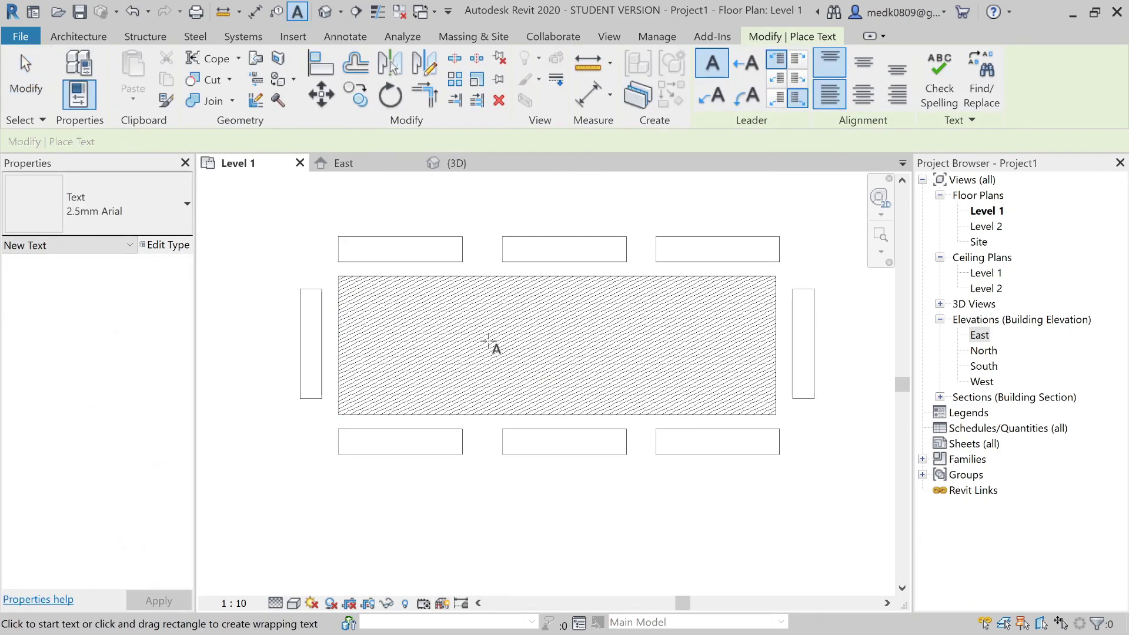
pyautogui.click(141, 211)
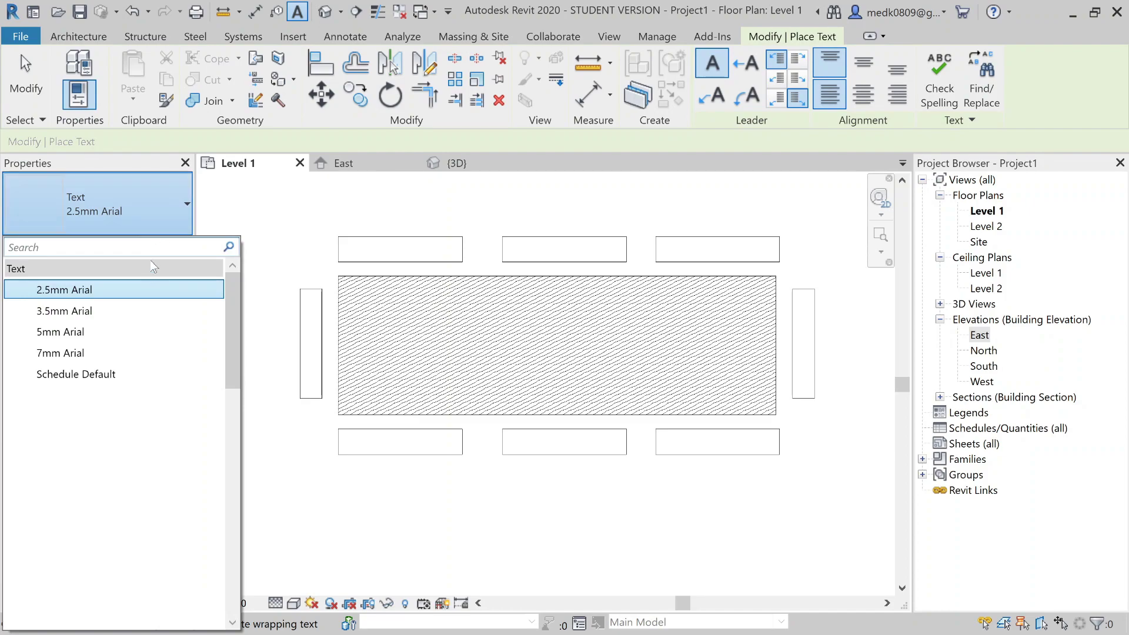
pyautogui.click(126, 350)
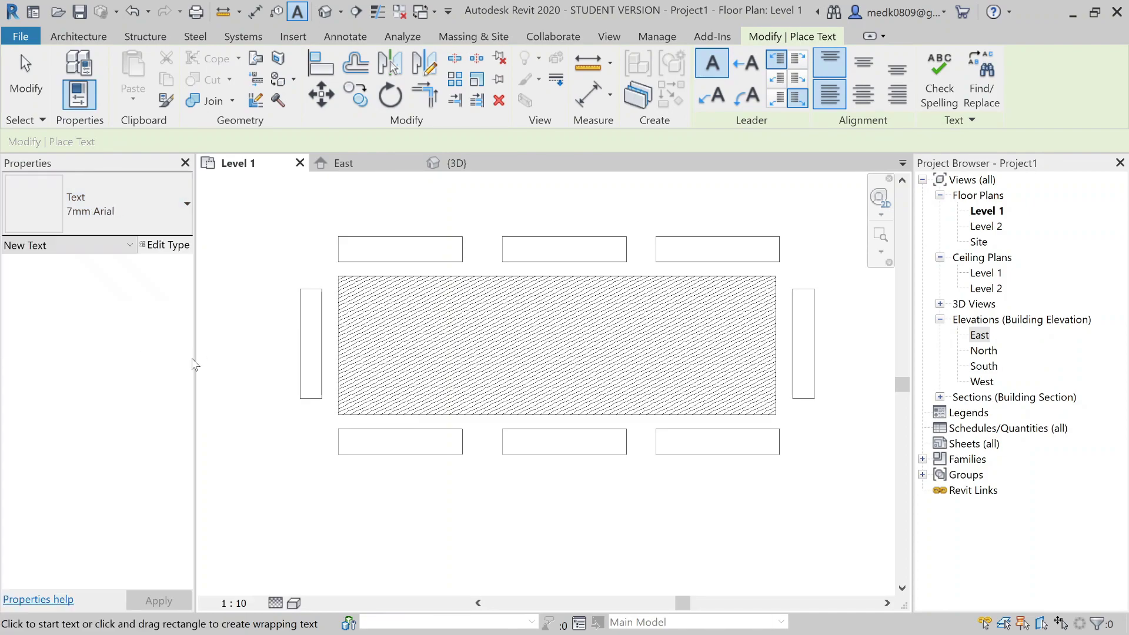
pyautogui.click(489, 344)
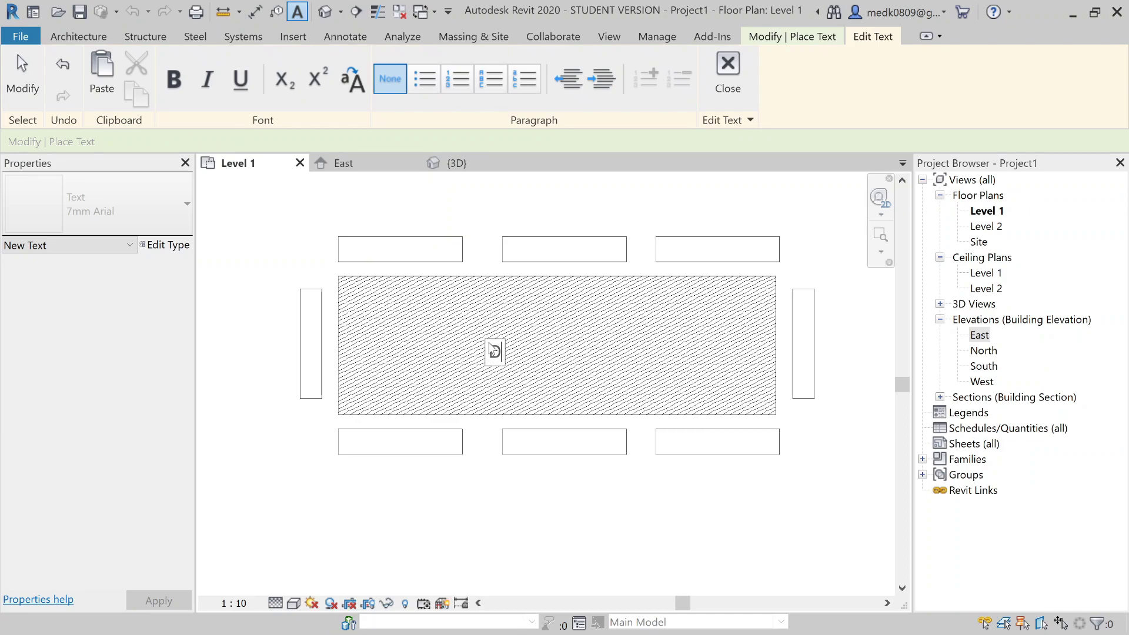
pyautogui.write('Dining Table')
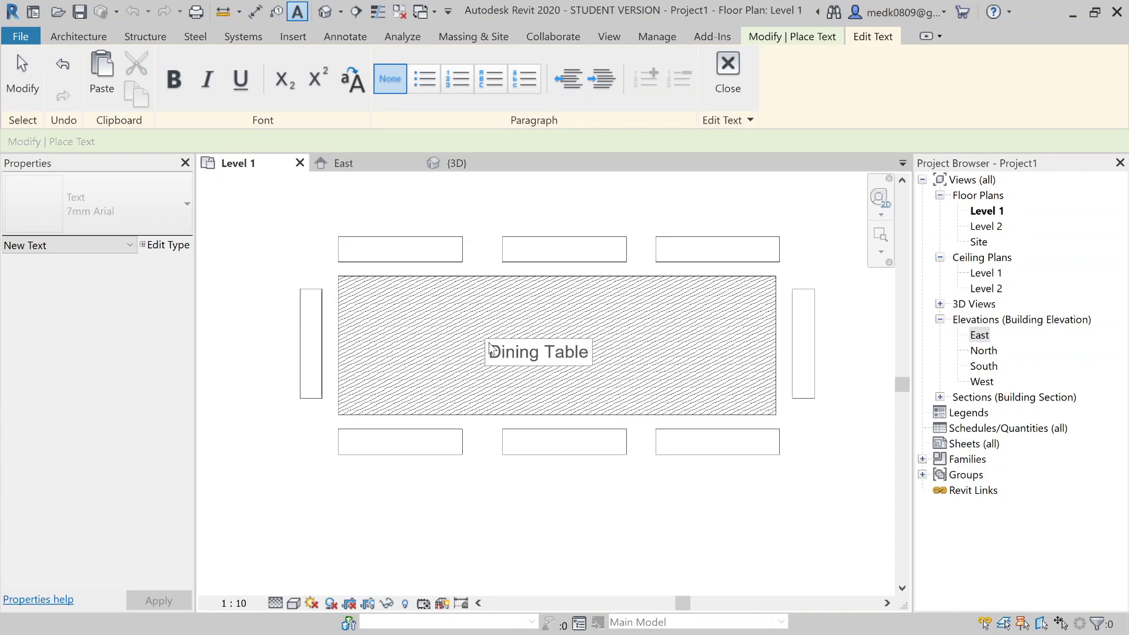
pyautogui.click(540, 521)
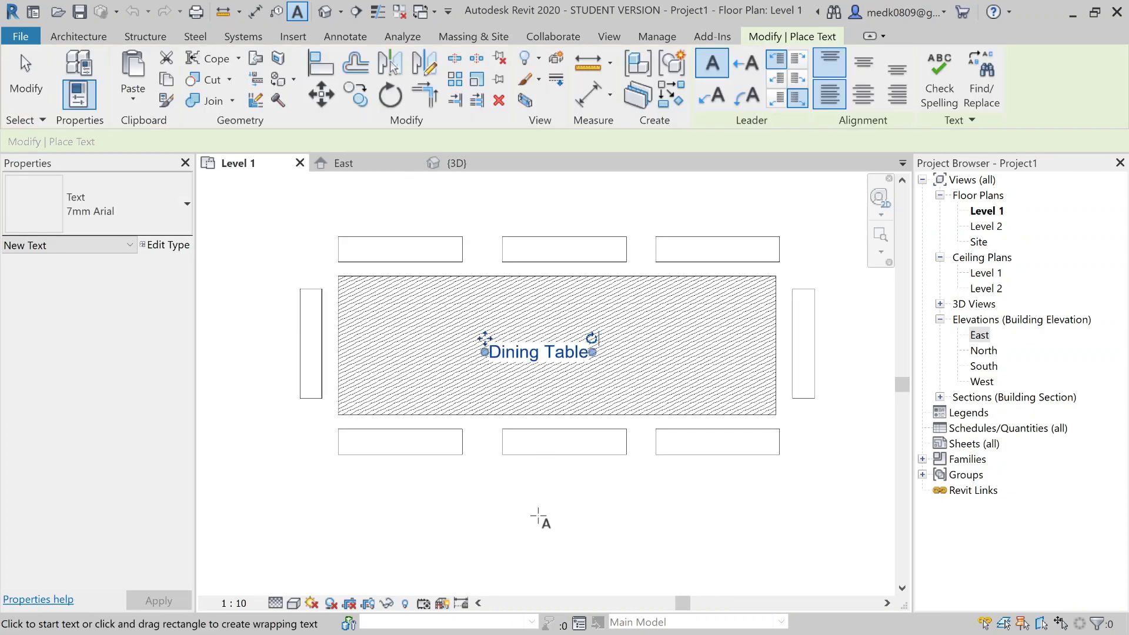
pyautogui.press('Escape')
# Step: Create a rectangular masking region of about 680 by 200 mm with thin lines around the "Dining Table" text
pyautogui.scroll(1, 599, 541)
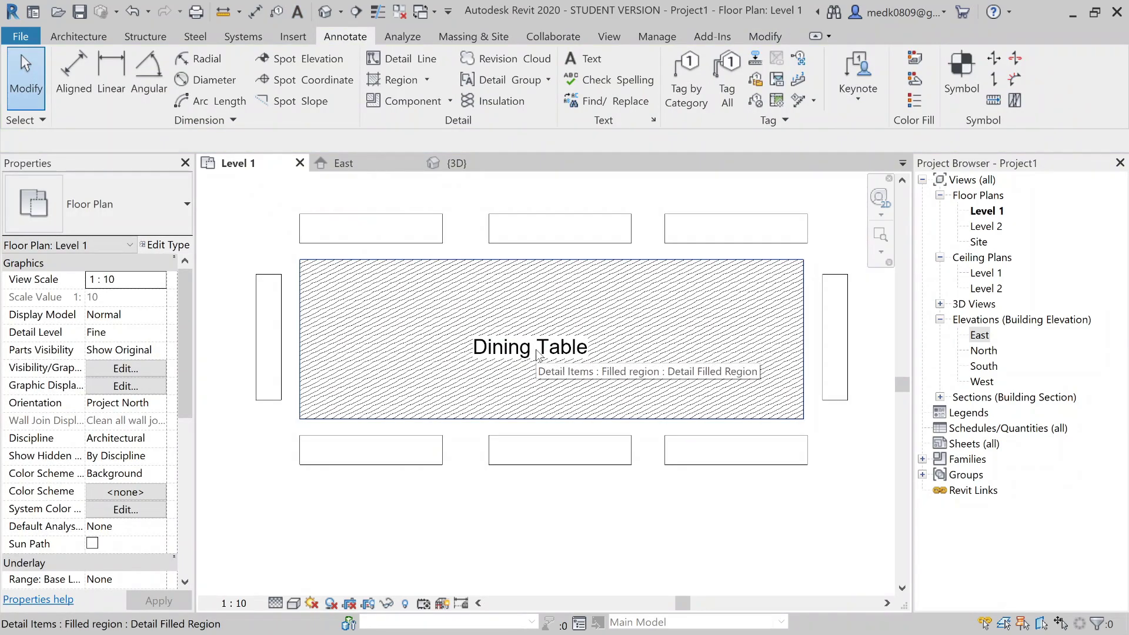
pyautogui.scroll(4, 536, 353)
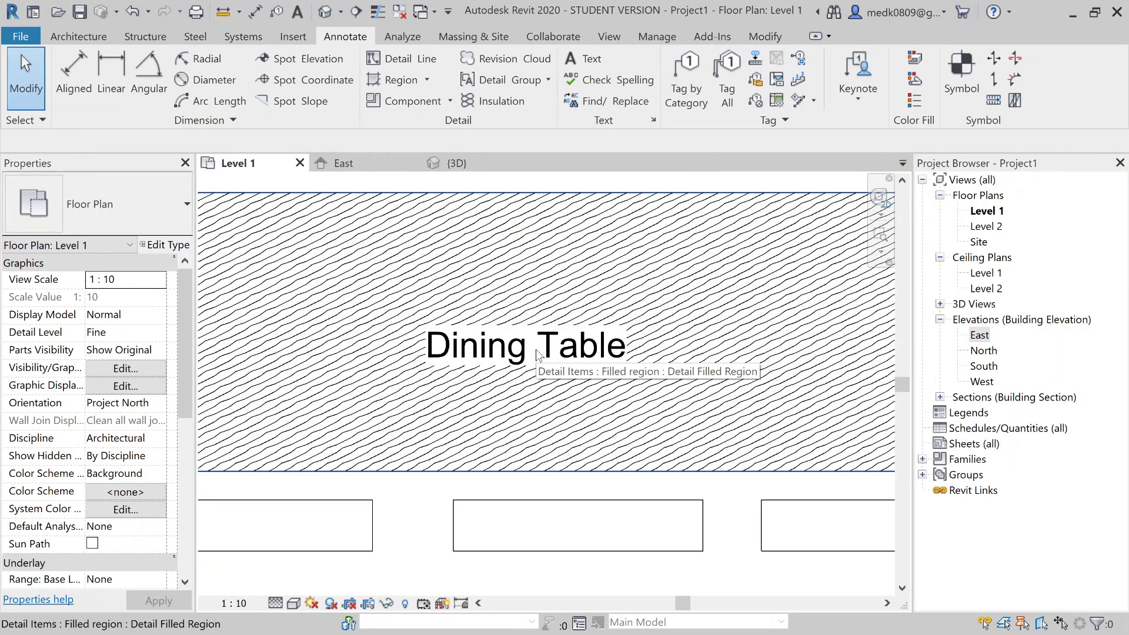
pyautogui.scroll(-1, 535, 350)
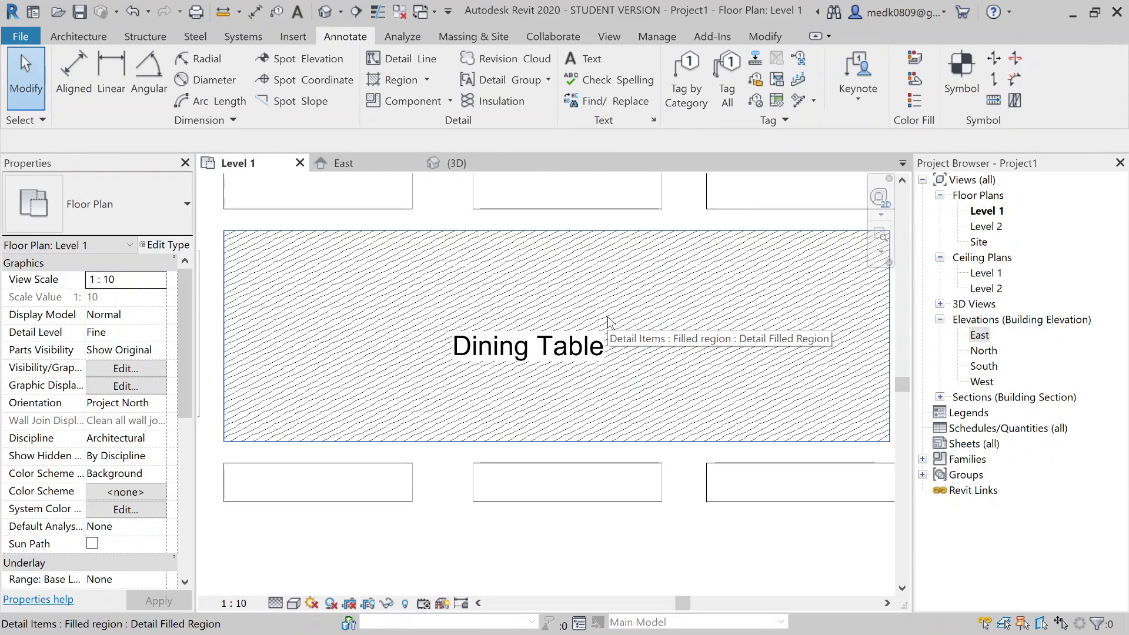
pyautogui.scroll(-2, 608, 318)
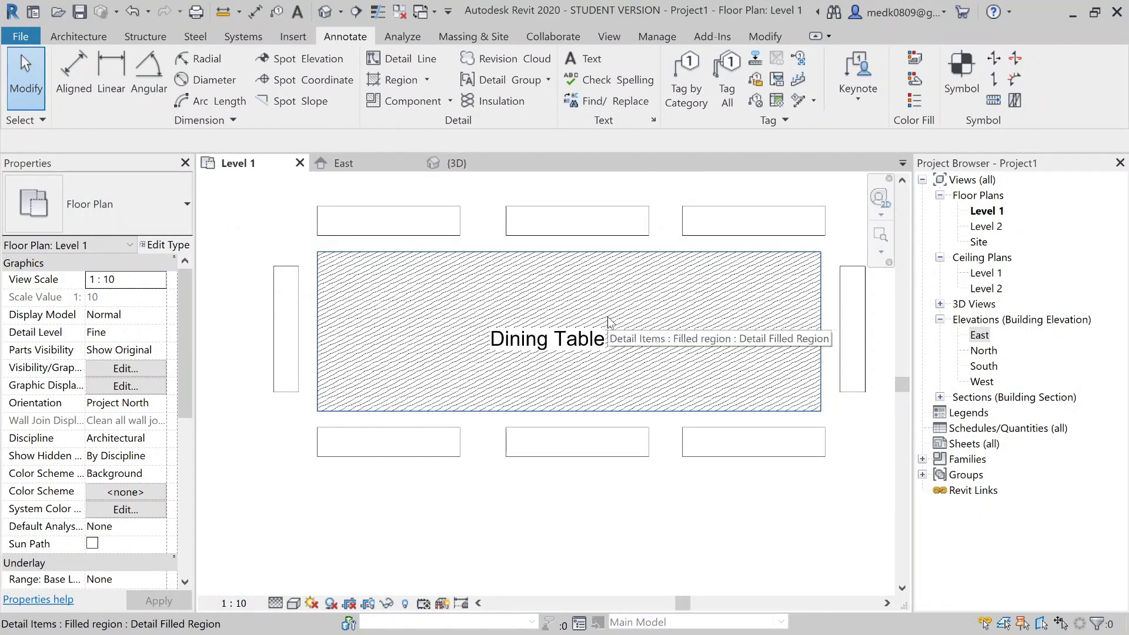
pyautogui.click(427, 79)
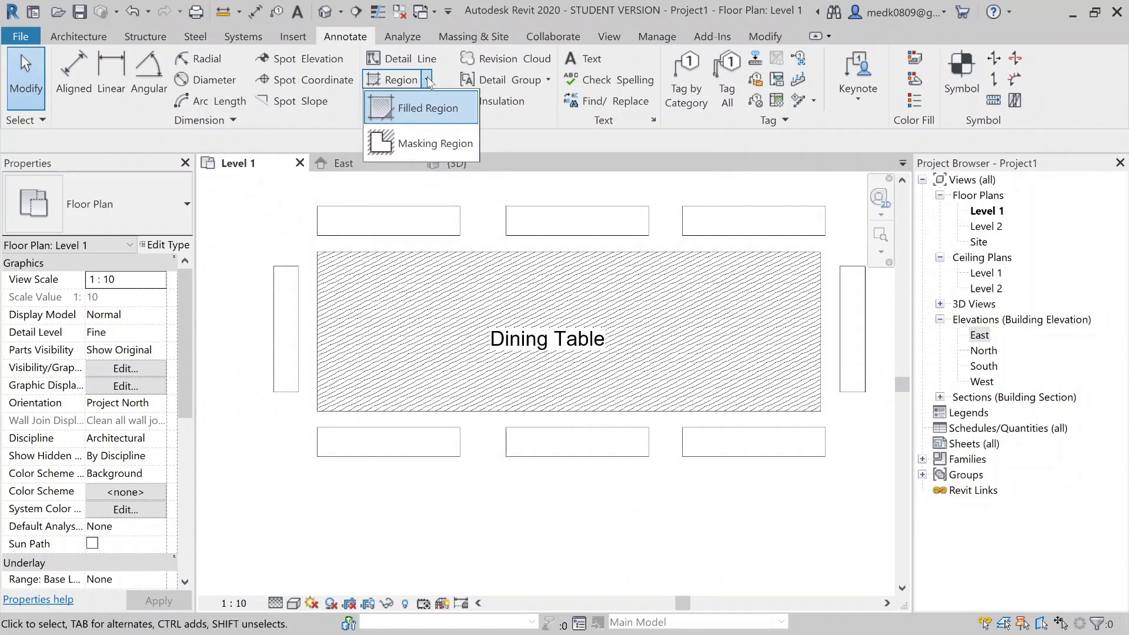
pyautogui.click(438, 143)
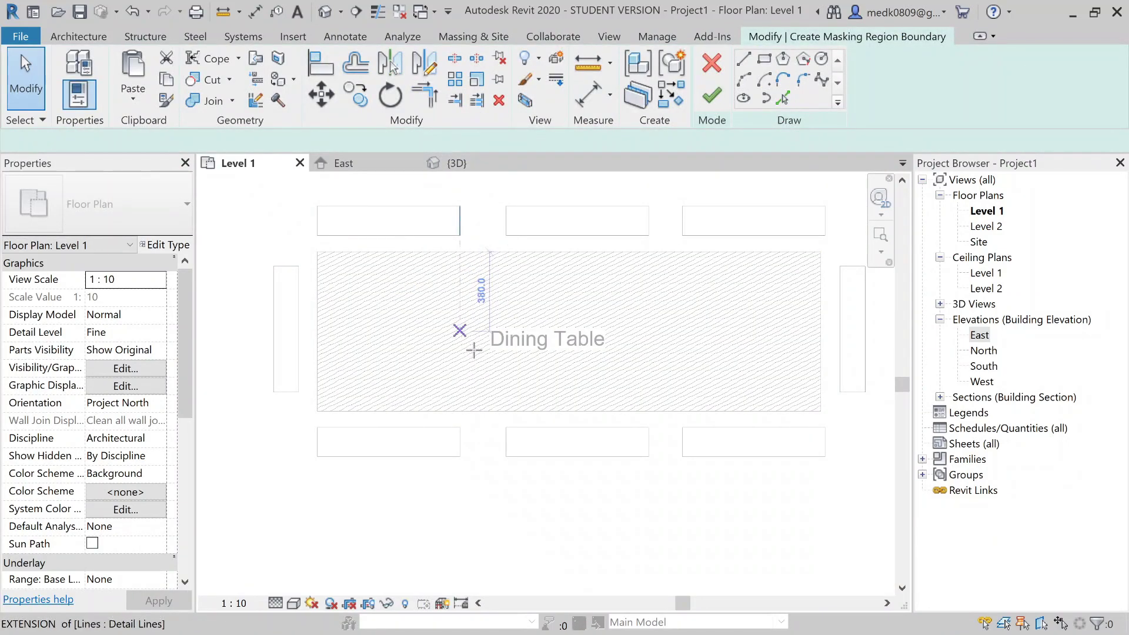
pyautogui.click(763, 61)
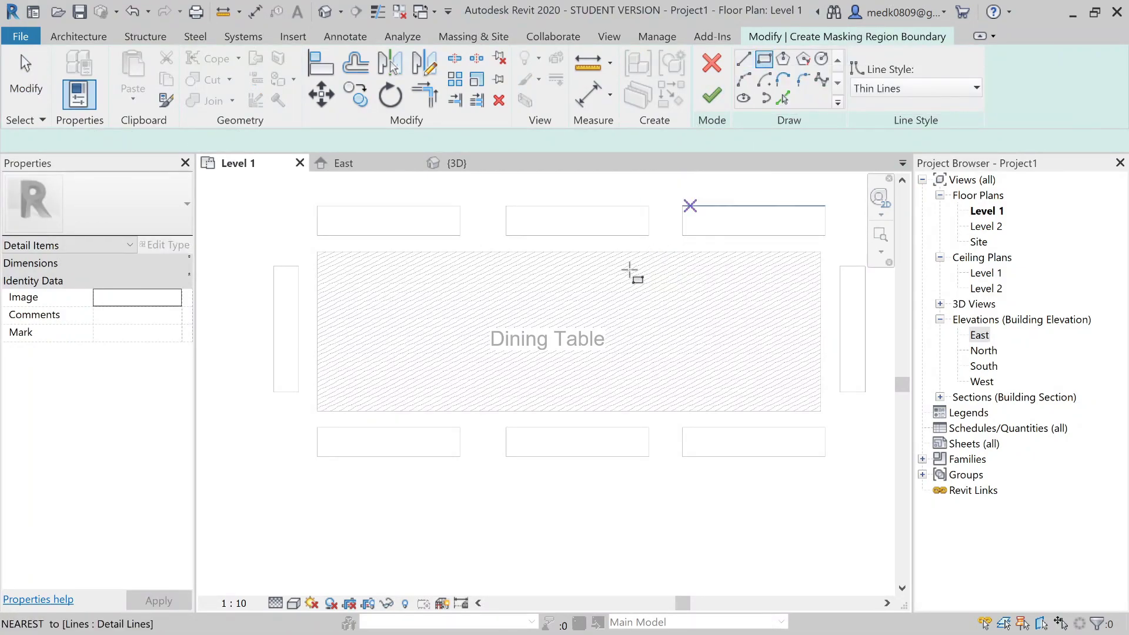
pyautogui.click(477, 318)
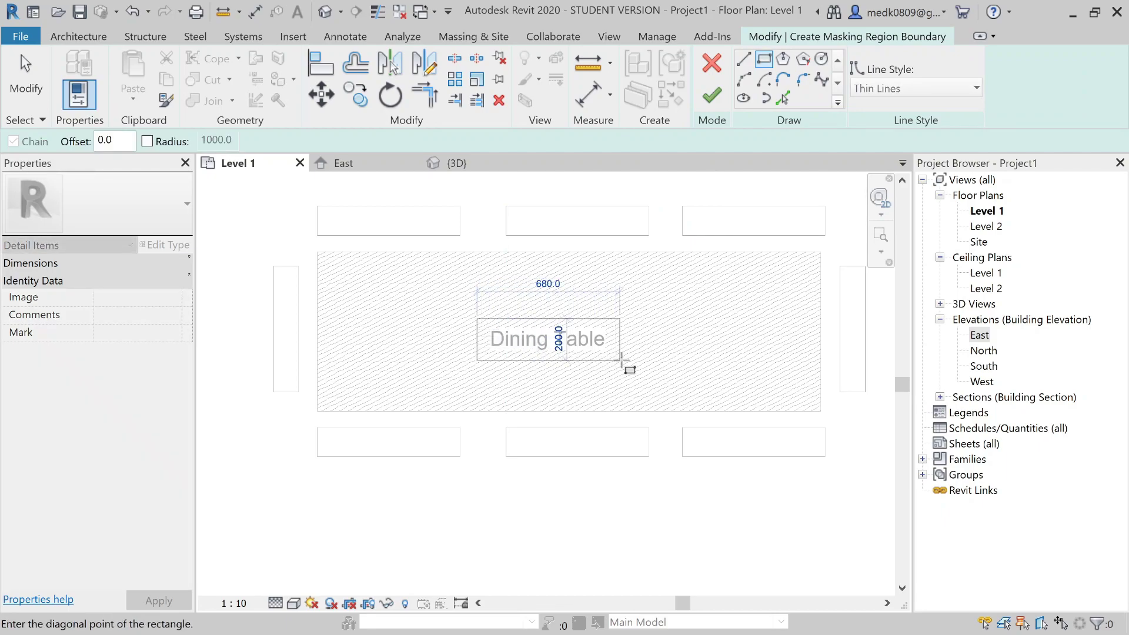
pyautogui.click(620, 360)
pyautogui.scroll(2, 617, 360)
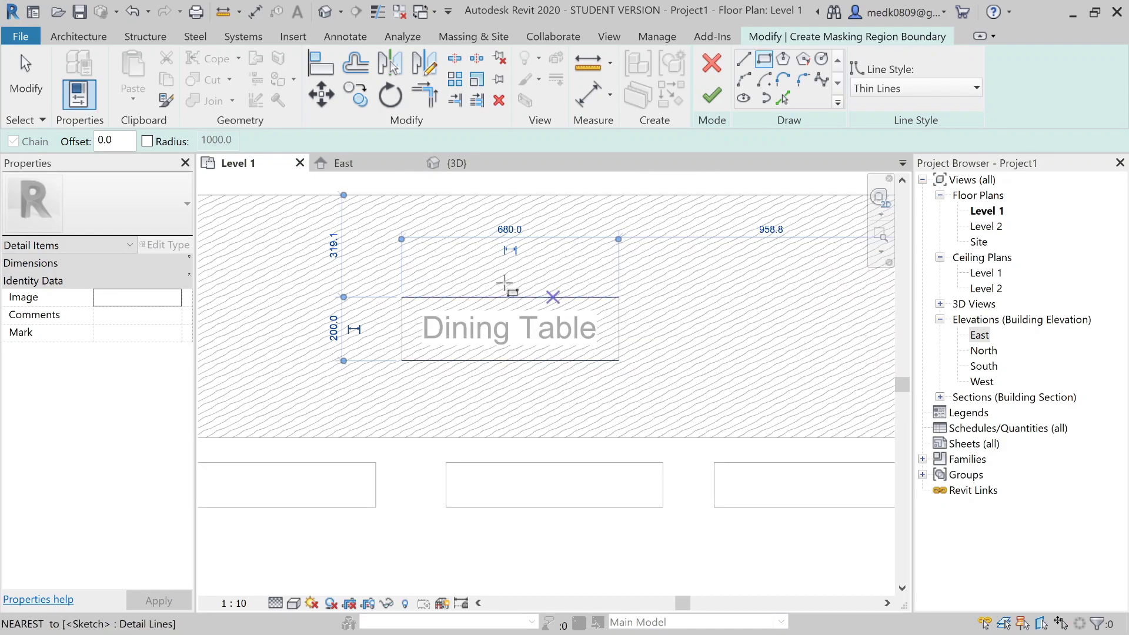
pyautogui.moveTo(472, 330)
pyautogui.mouseDown(button='middle')
pyautogui.moveTo(498, 408)
pyautogui.moveTo(540, 354)
pyautogui.moveTo(562, 354)
pyautogui.mouseUp(button='middle')
pyautogui.scroll(-1, 562, 354)
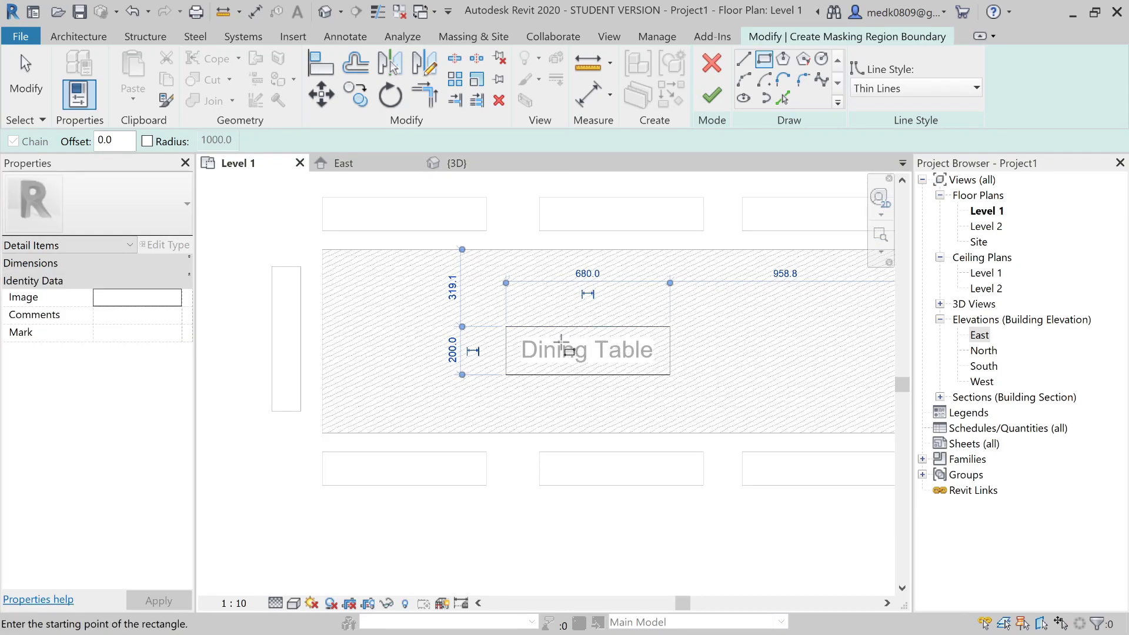
pyautogui.click(714, 97)
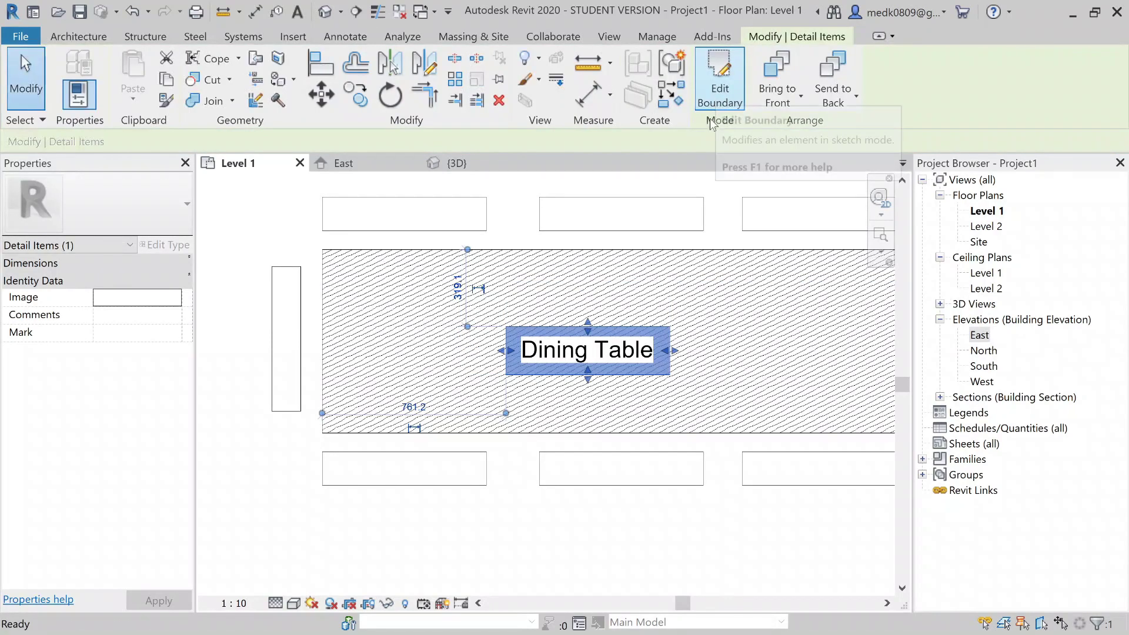
pyautogui.click(679, 179)
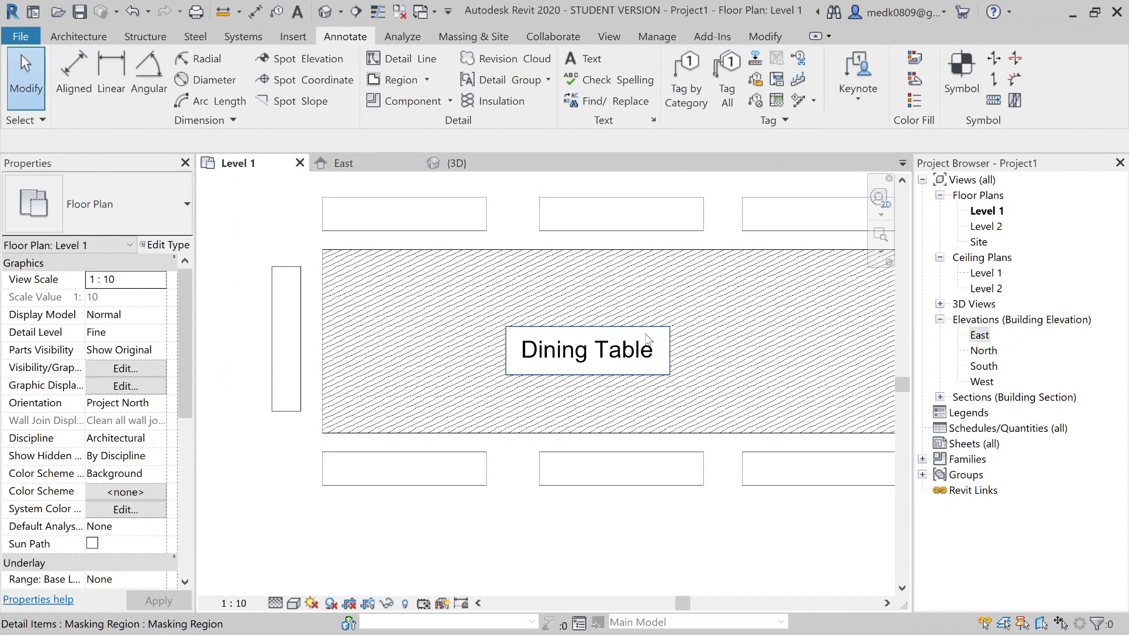
pyautogui.scroll(3, 647, 339)
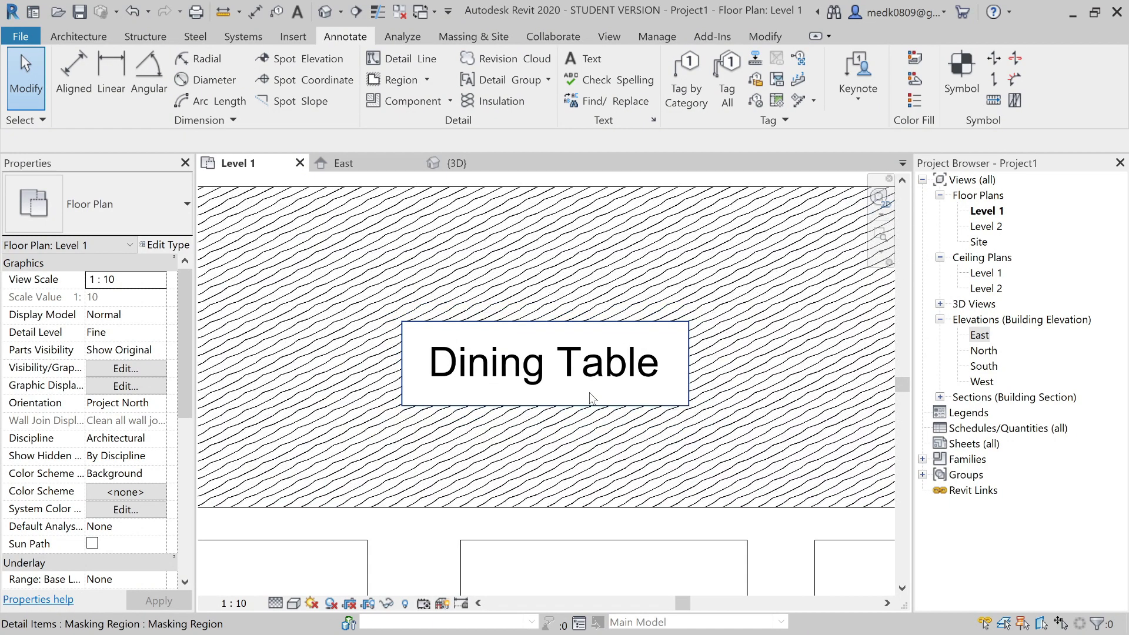
pyautogui.scroll(-5, 590, 398)
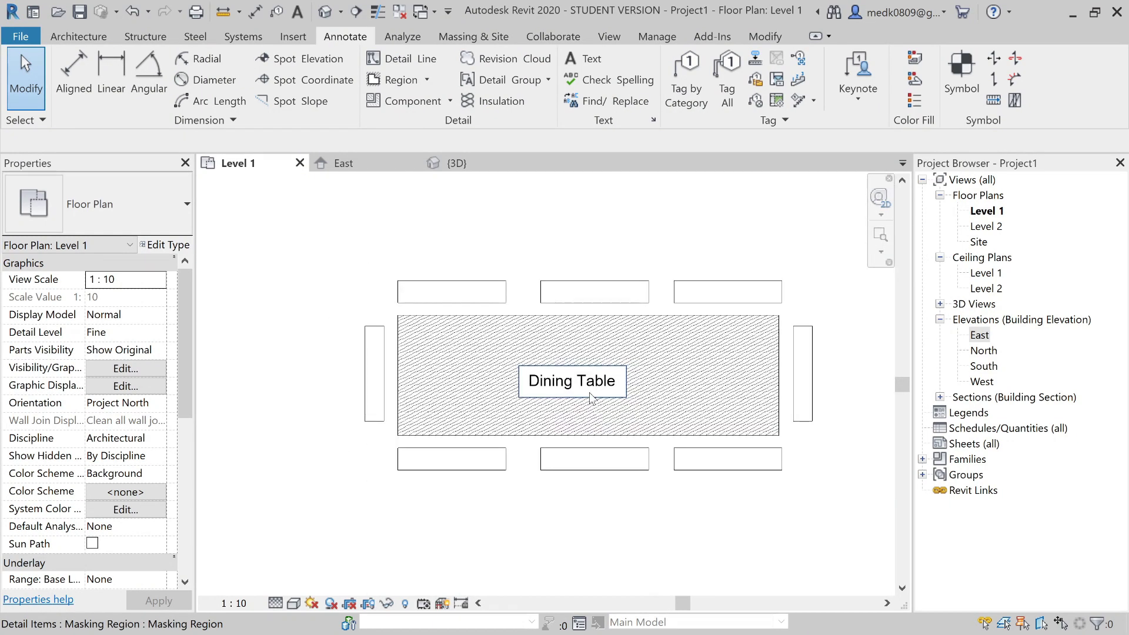
pyautogui.scroll(3, 571, 352)
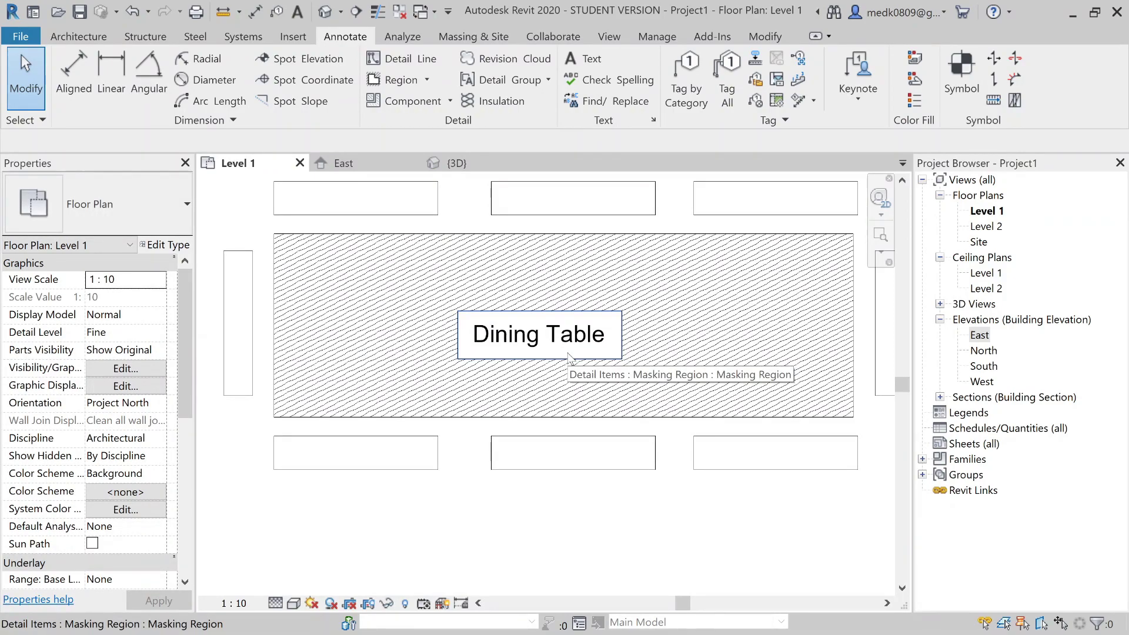
pyautogui.scroll(-2, 568, 352)
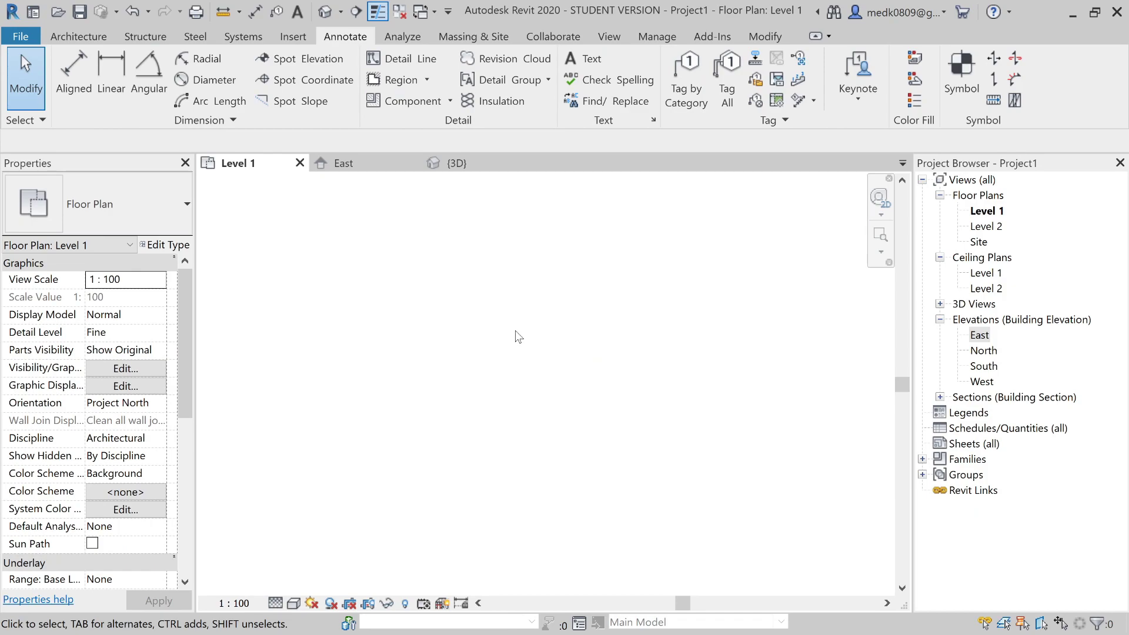
# Step: Place two Brick - UK Standard Running Section detail components in the empty Level 1 view, one below the other
pyautogui.click(451, 102)
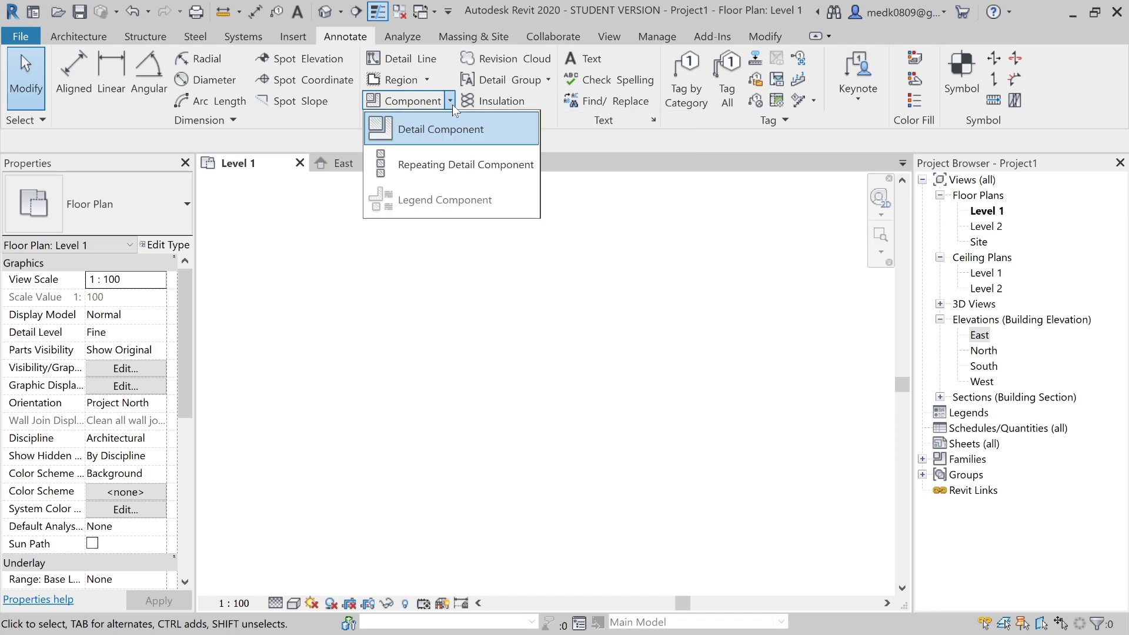
pyautogui.click(410, 131)
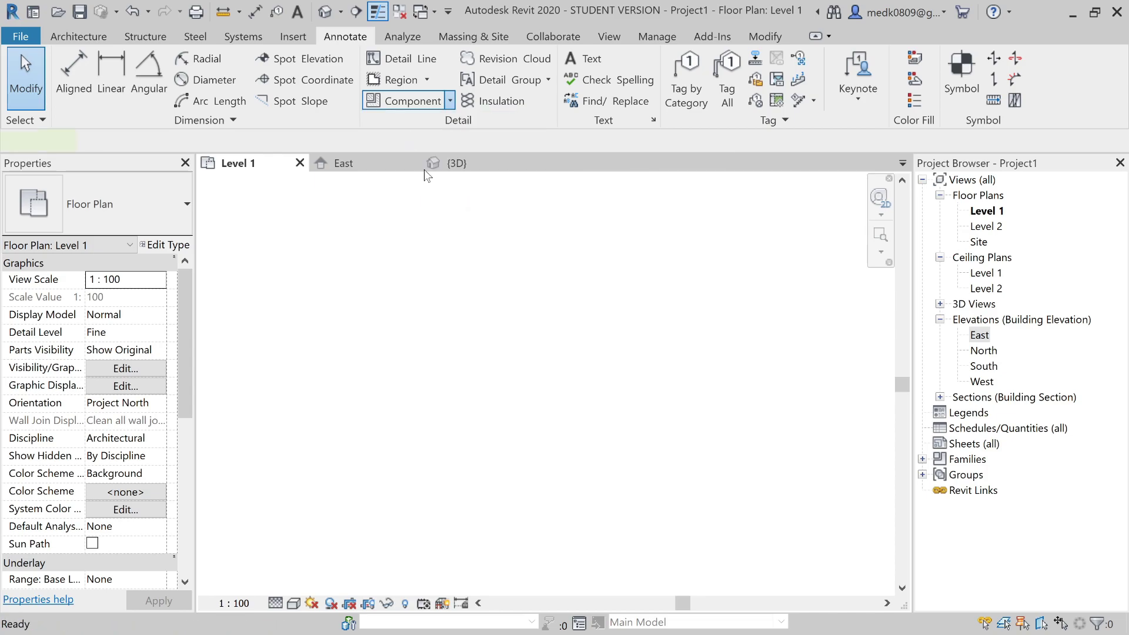
pyautogui.click(166, 204)
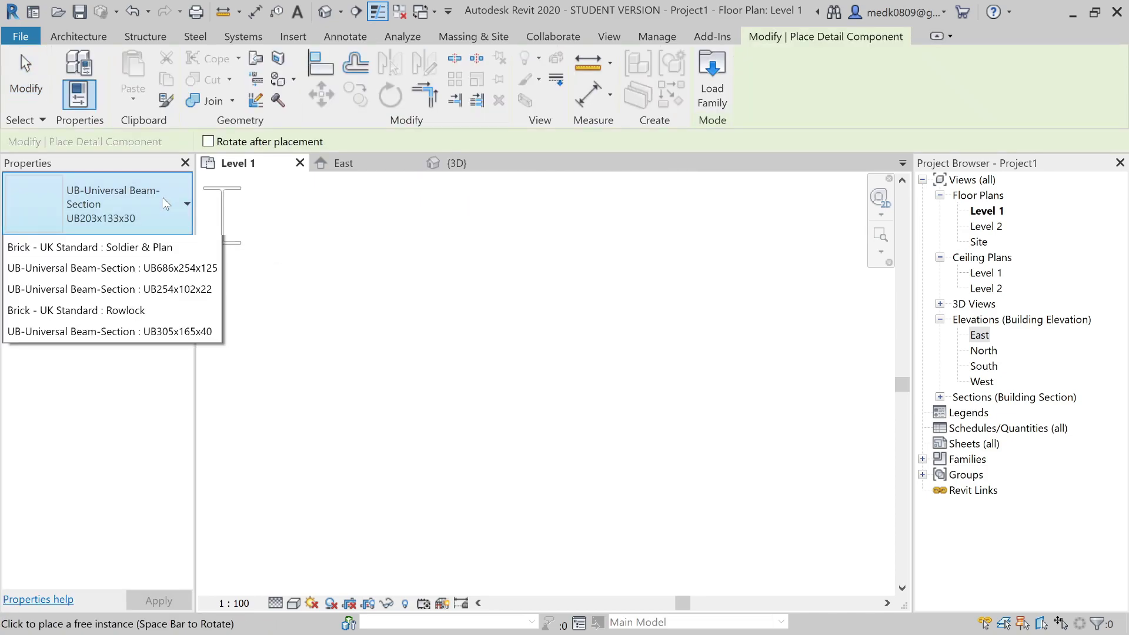
pyautogui.scroll(-2, 122, 382)
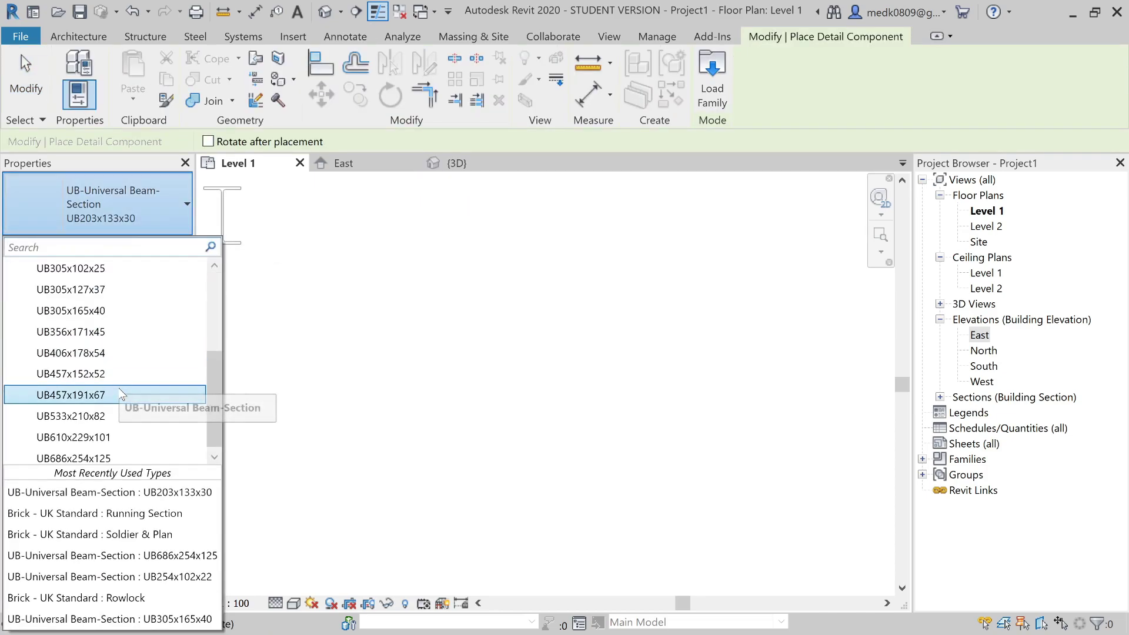
pyautogui.scroll(3, 122, 395)
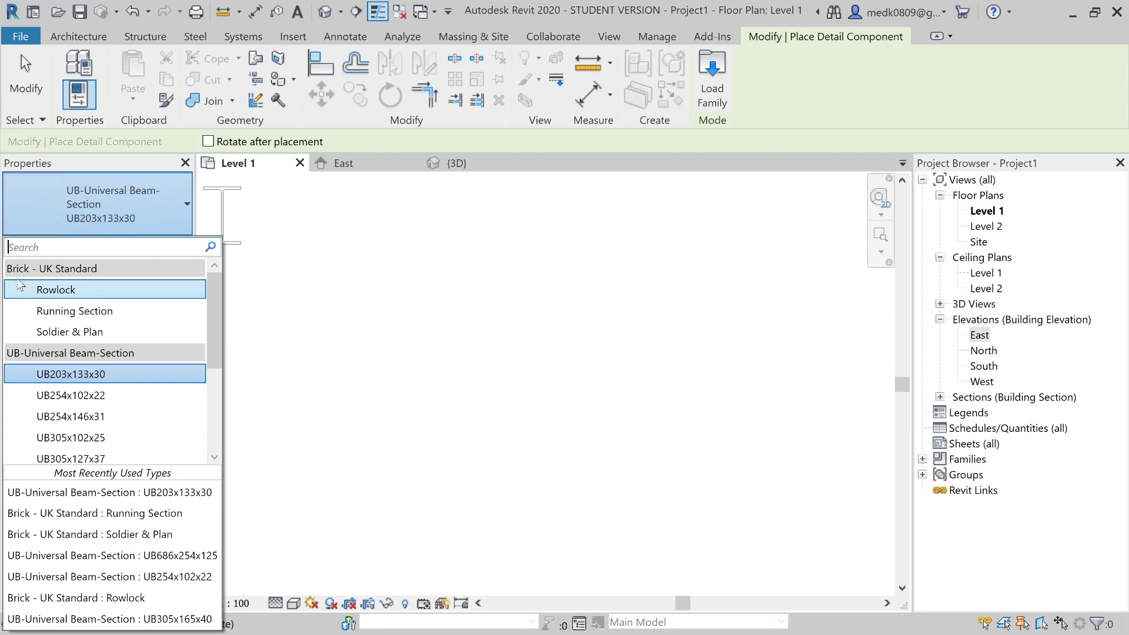
pyautogui.click(52, 310)
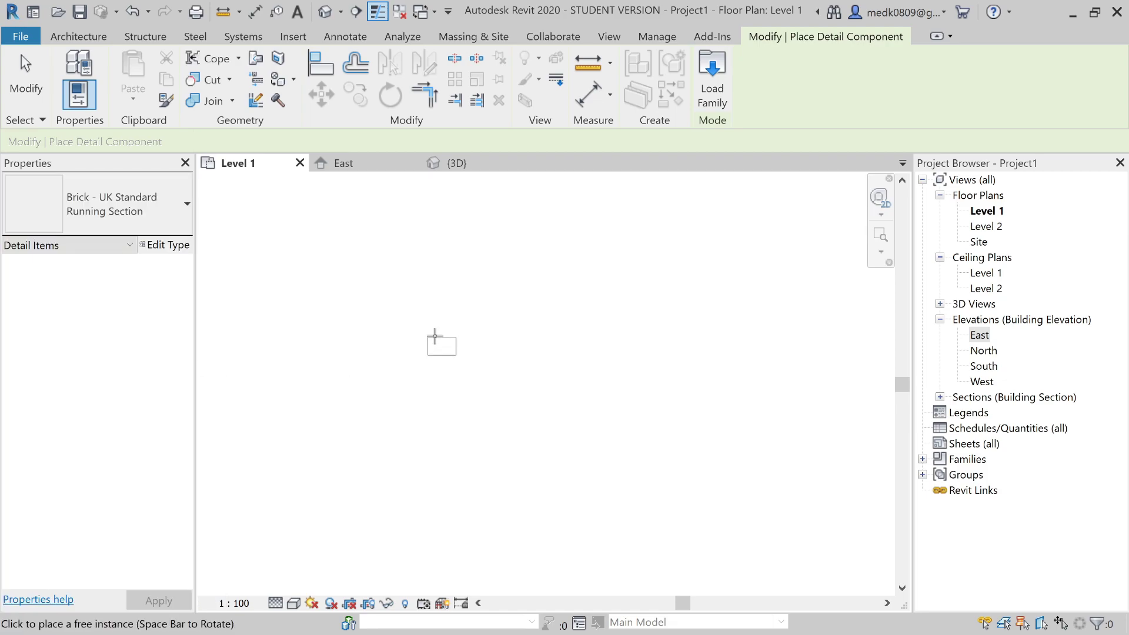
pyautogui.click(436, 299)
pyautogui.scroll(2, 437, 300)
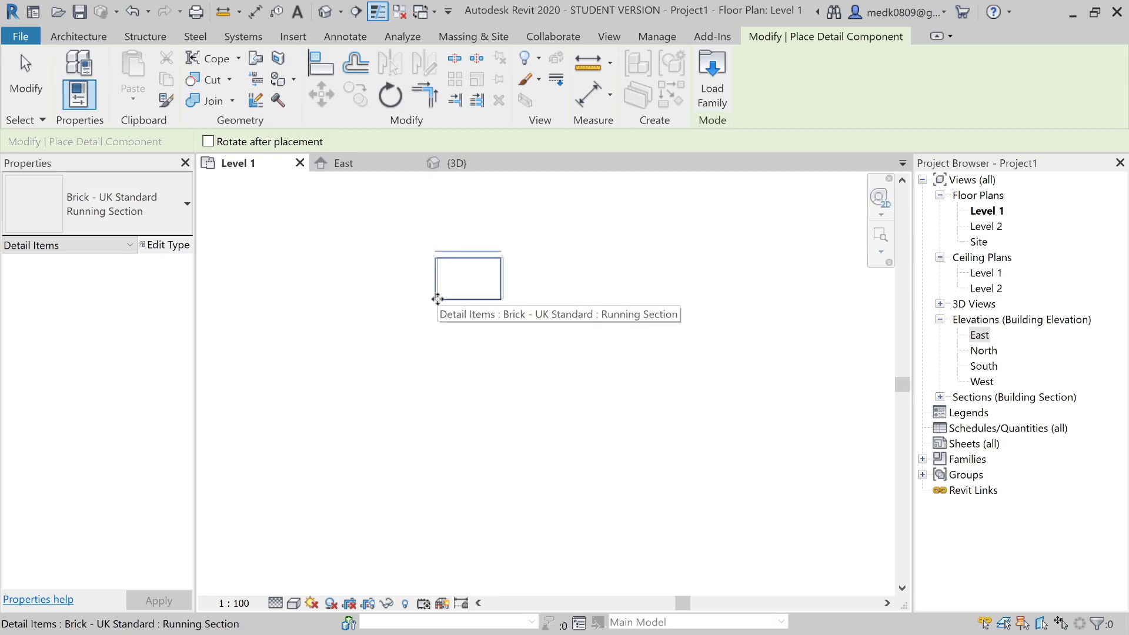
pyautogui.click(431, 366)
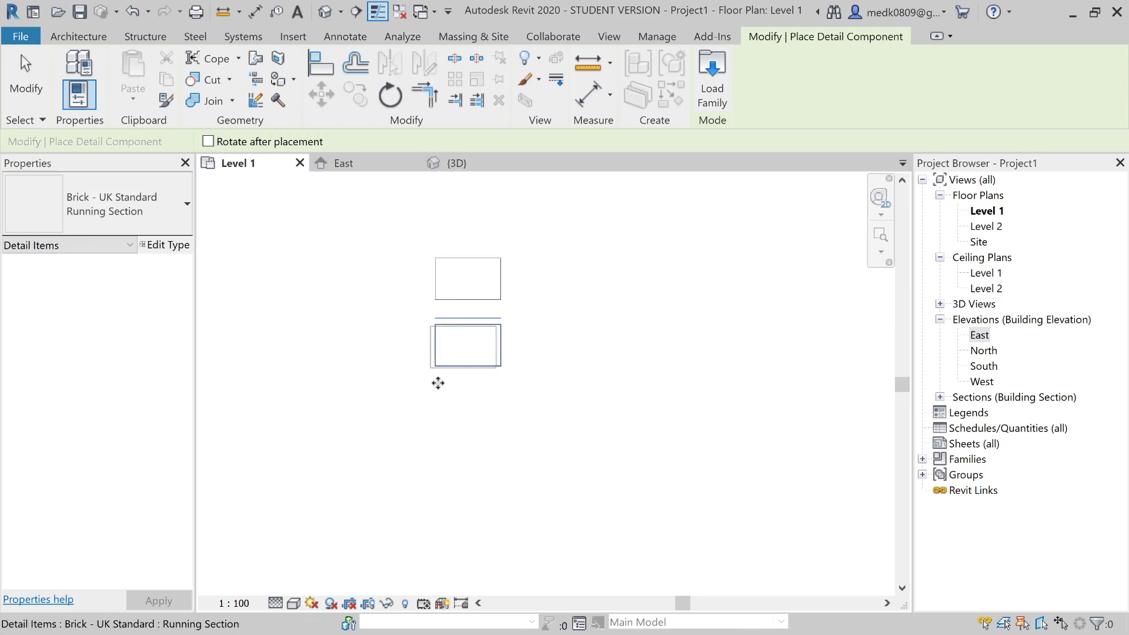
# Step: Place a third Brick - UK Standard Running Section detail component below the two existing bricks and end placement
pyautogui.click(437, 437)
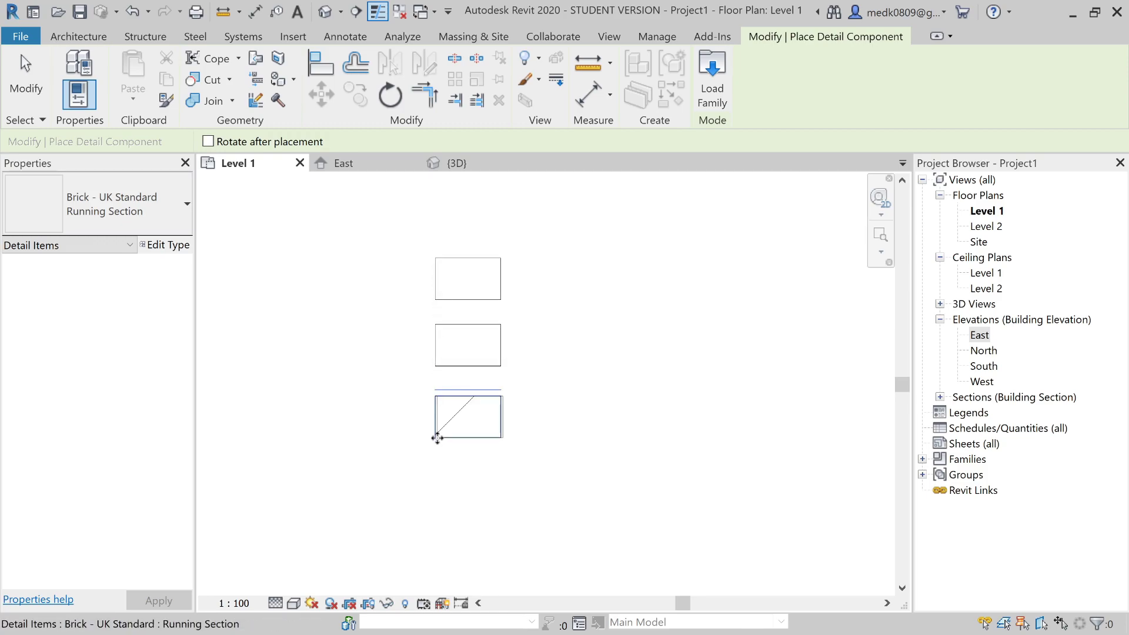
pyautogui.press('Escape')
pyautogui.press('Escape')
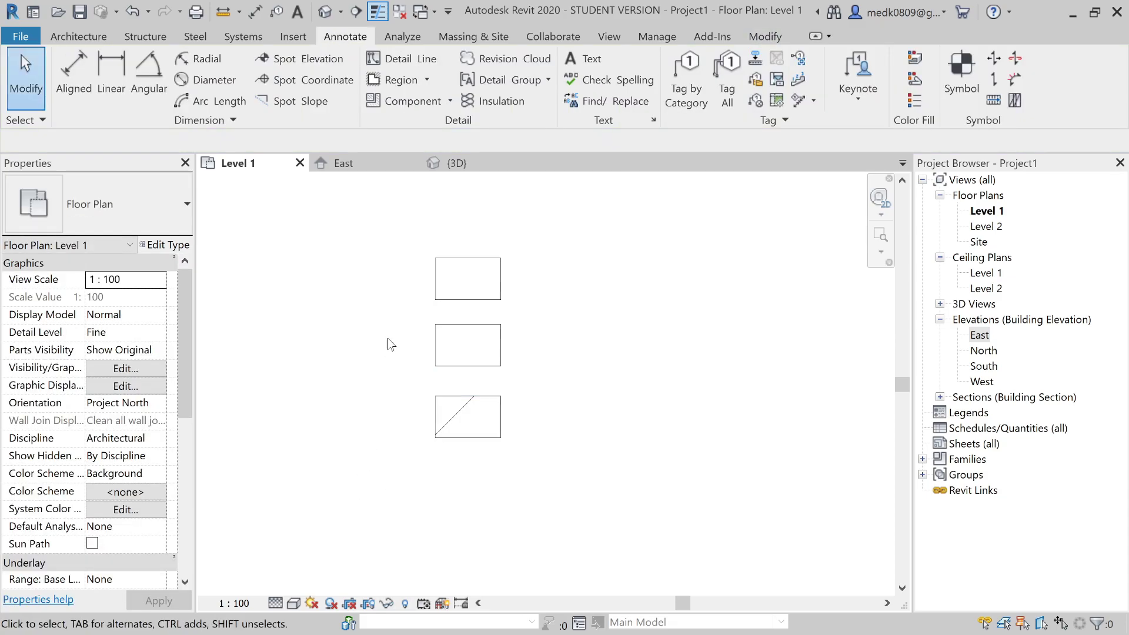
# Step: Place a UB-Universal Beam-Section detail component of type UB305x127x37 beside the column of bricks
pyautogui.click(451, 101)
pyautogui.click(450, 124)
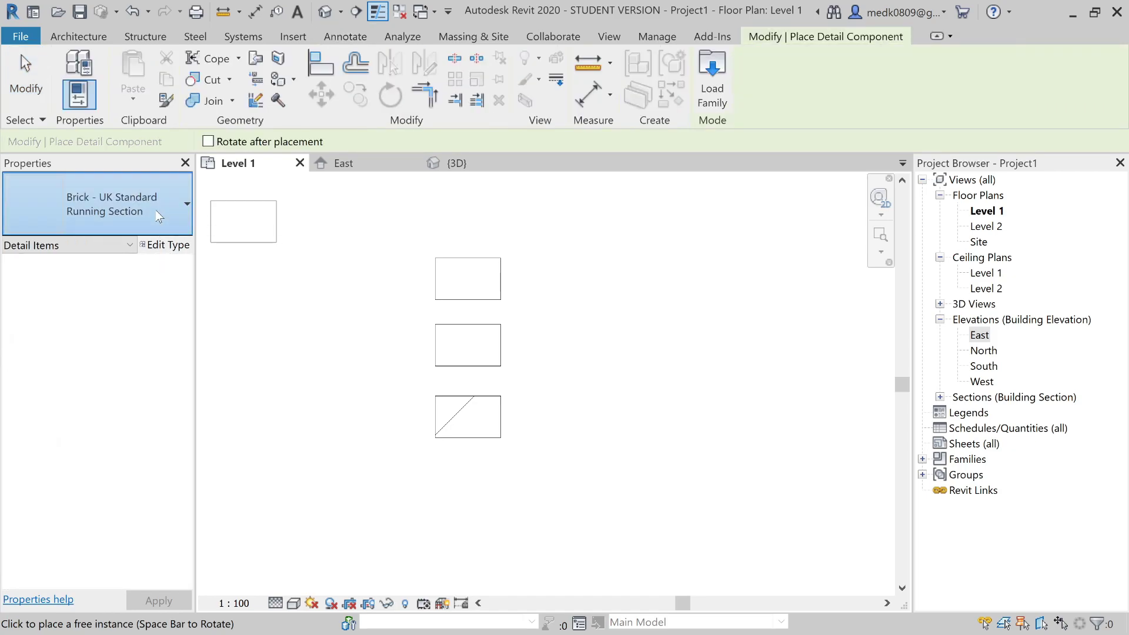
pyautogui.click(157, 213)
pyautogui.scroll(-2, 117, 370)
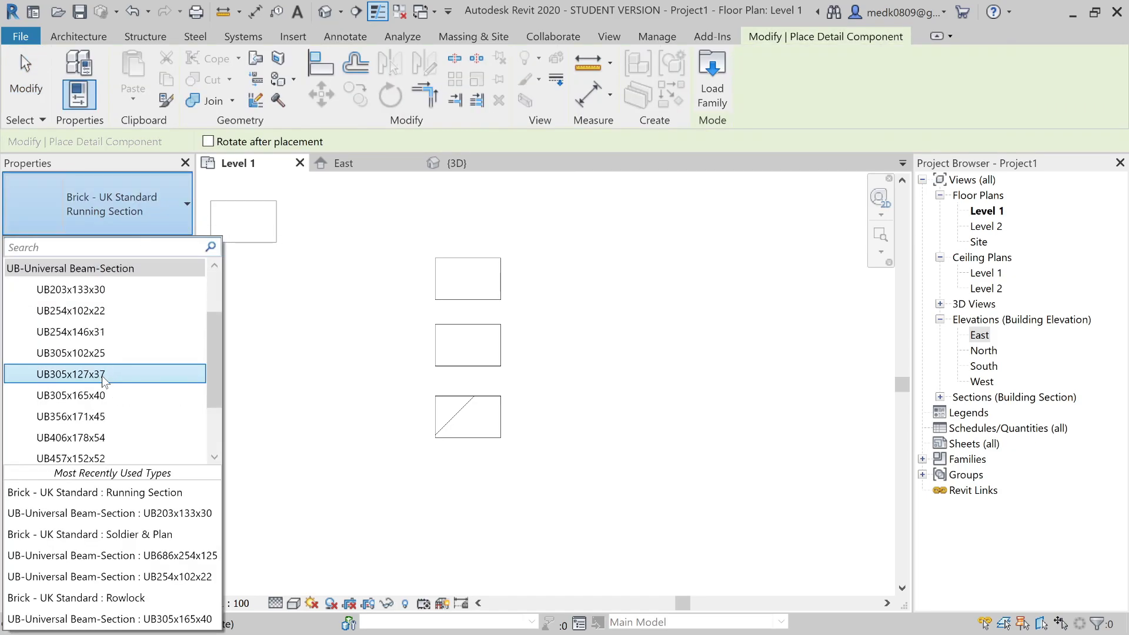
pyautogui.click(101, 375)
pyautogui.click(585, 351)
pyautogui.press('Escape')
pyautogui.press('Escape')
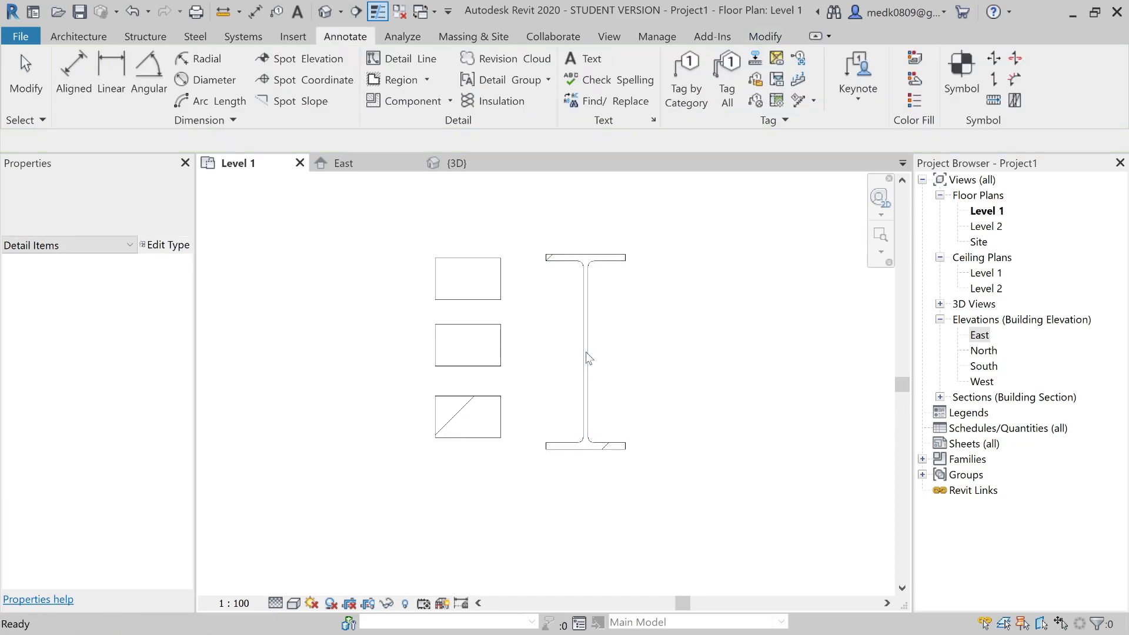
pyautogui.scroll(1, 599, 301)
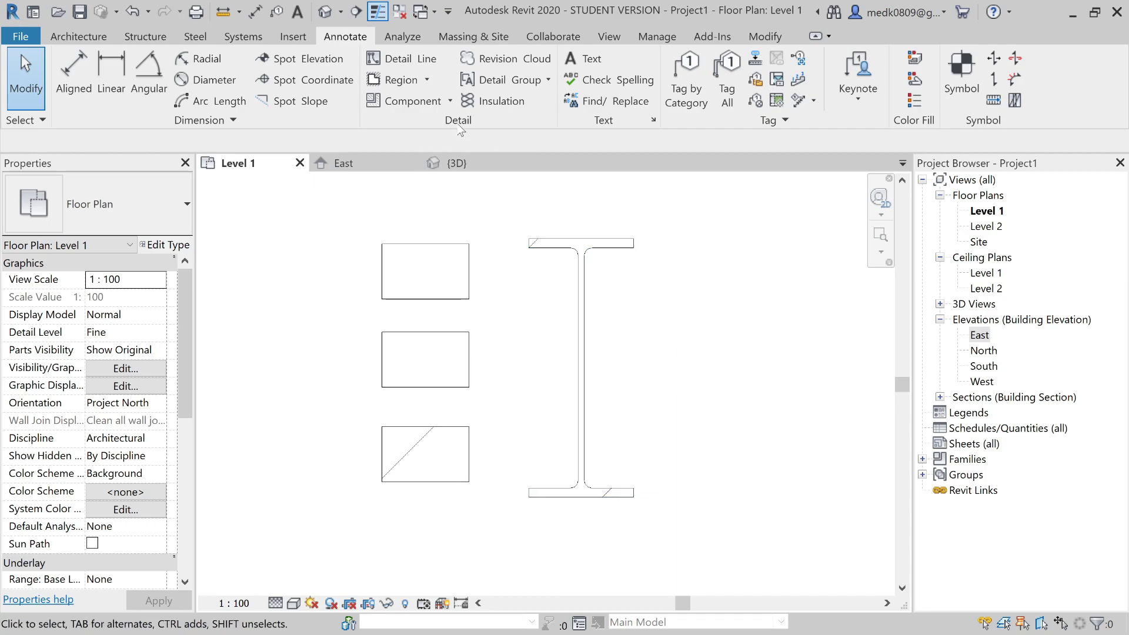
pyautogui.scroll(-2, 530, 232)
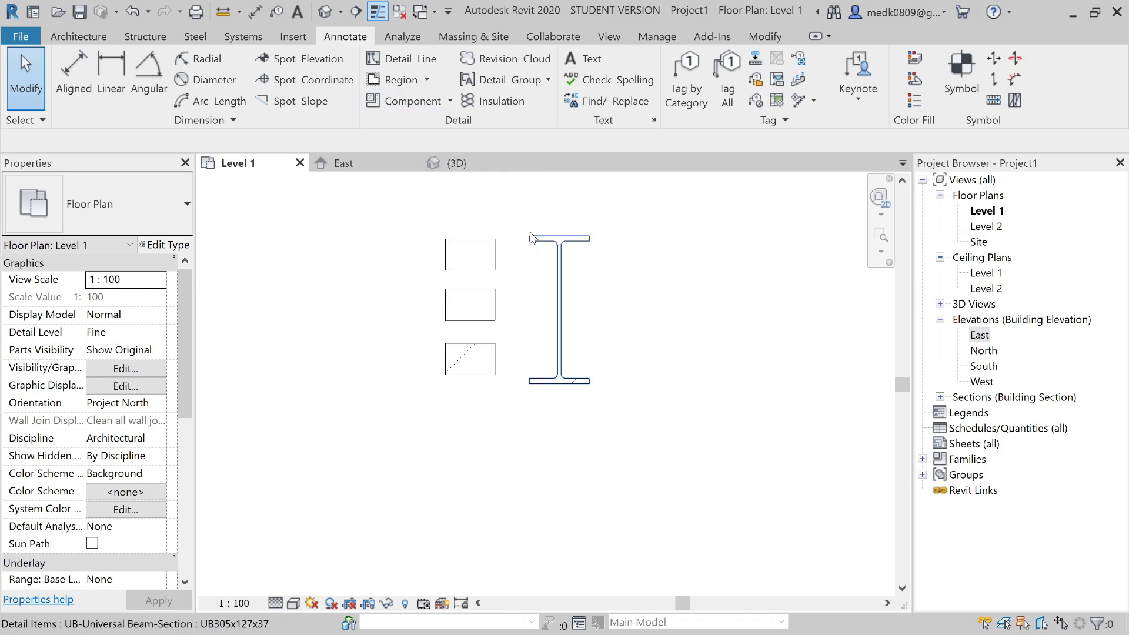
# Step: Draw a vertical Brick repeating detail component about 580 mm long beside the beam section
pyautogui.click(450, 100)
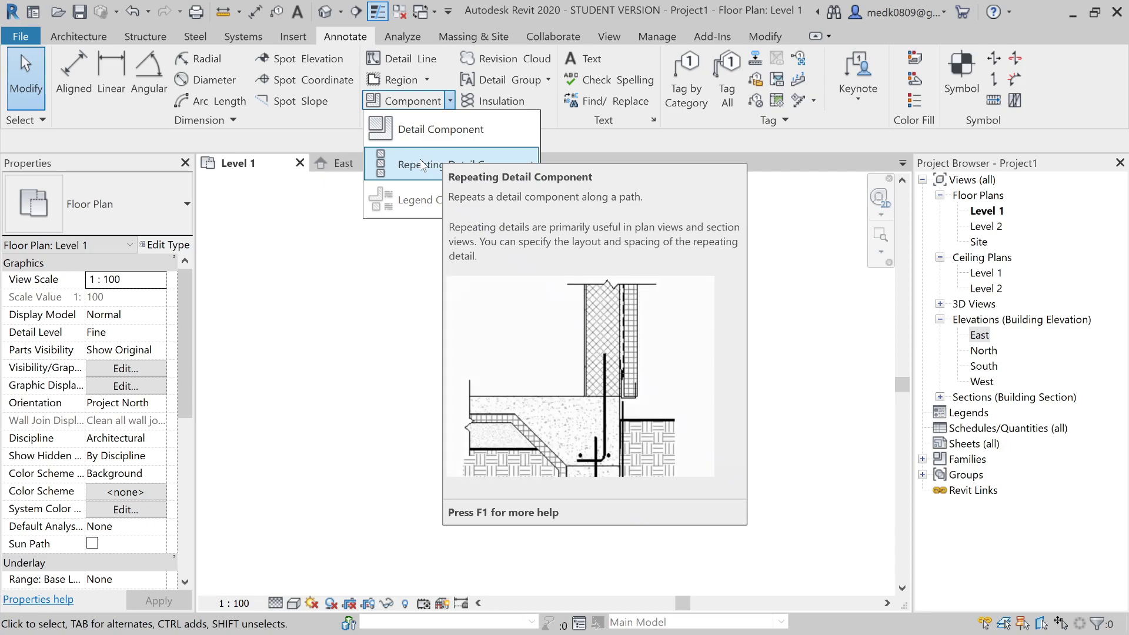
pyautogui.press('Escape')
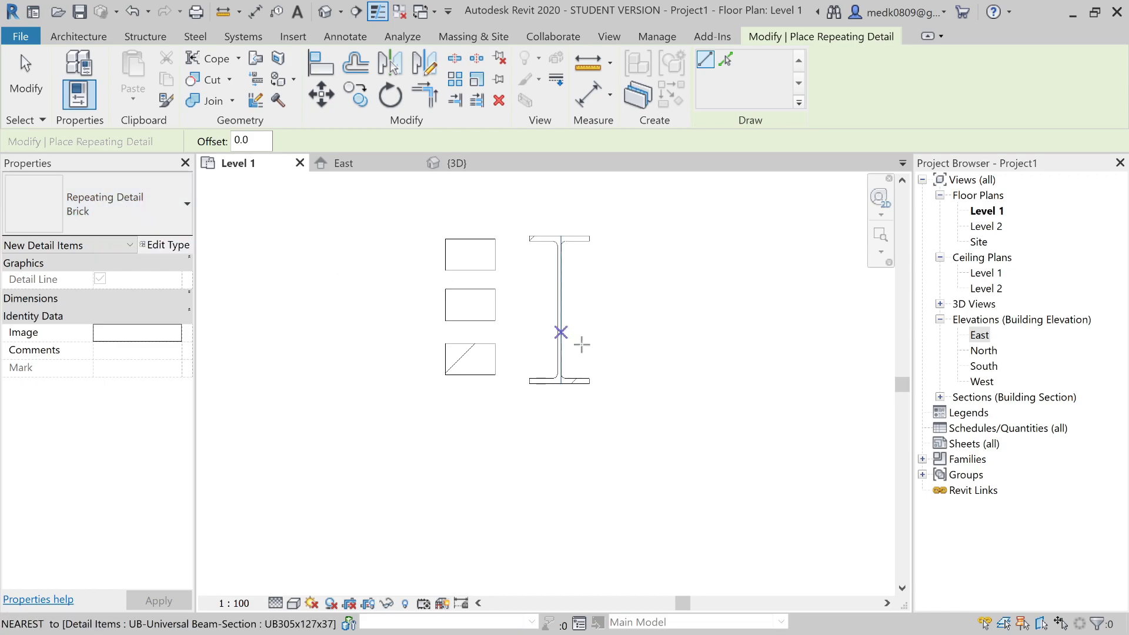
pyautogui.click(663, 387)
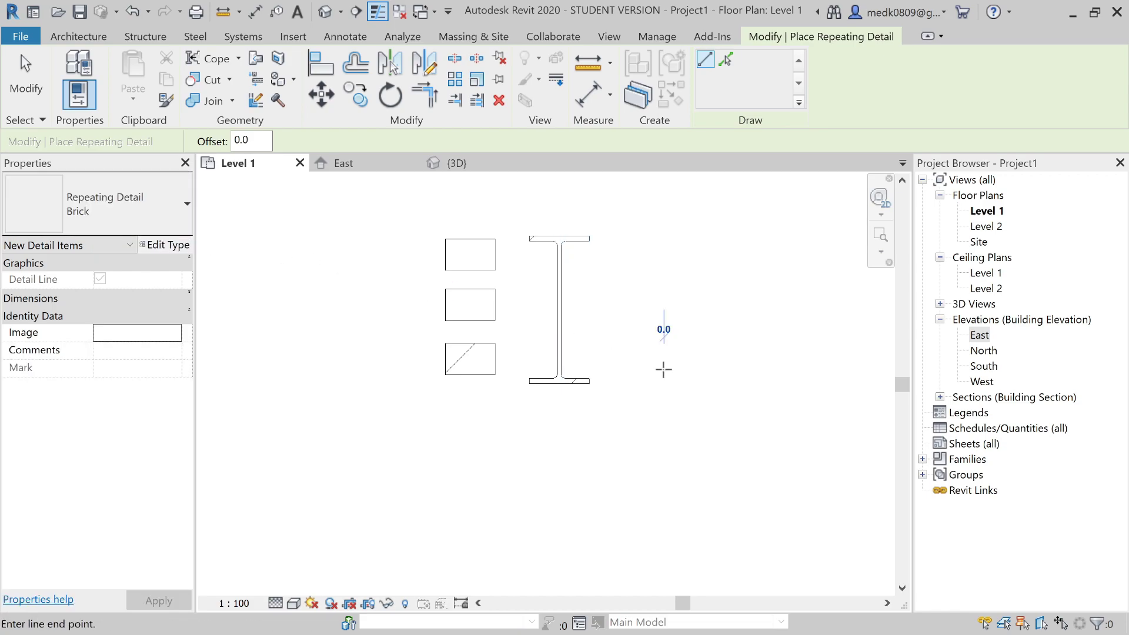
pyautogui.moveTo(665, 222); pyautogui.dragTo(558, 329, button='middle')
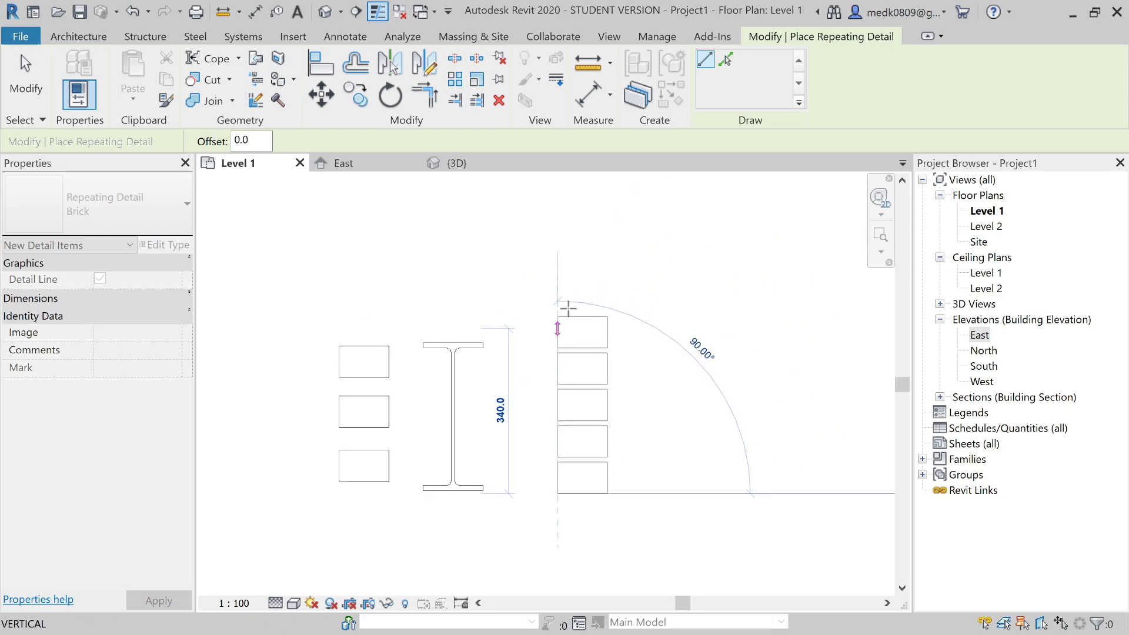
pyautogui.click(558, 207)
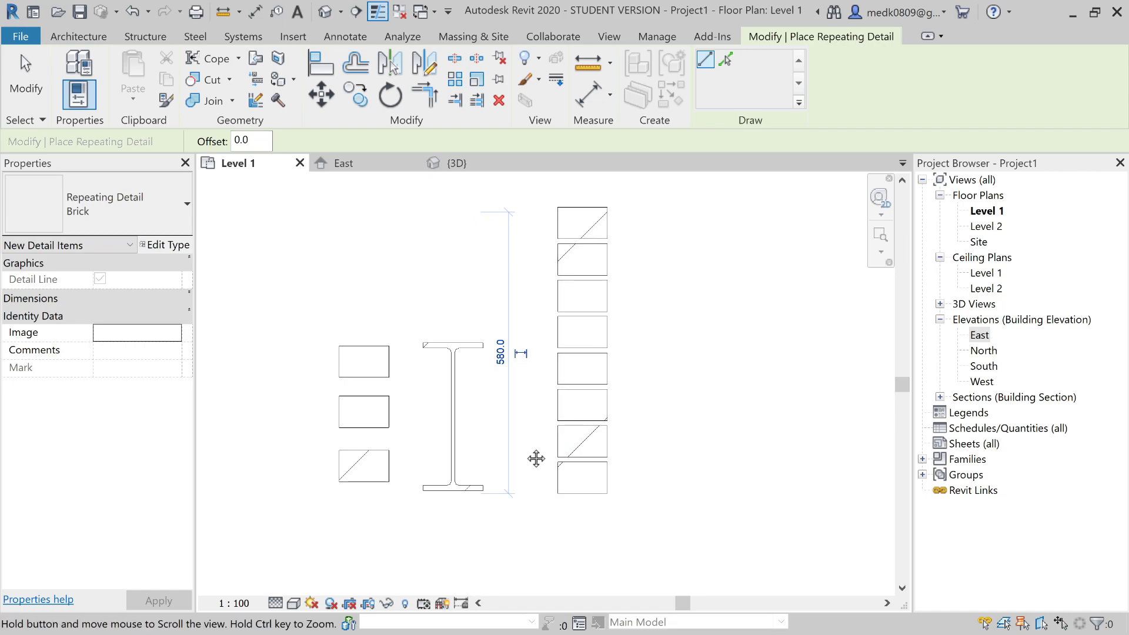
# Step: Draw a horizontal Brick repeating detail component beside the base of the vertical brick row and end placement
pyautogui.moveTo(534, 461); pyautogui.dragTo(542, 383, button='middle')
pyautogui.moveTo(660, 400); pyautogui.dragTo(478, 474, button='middle')
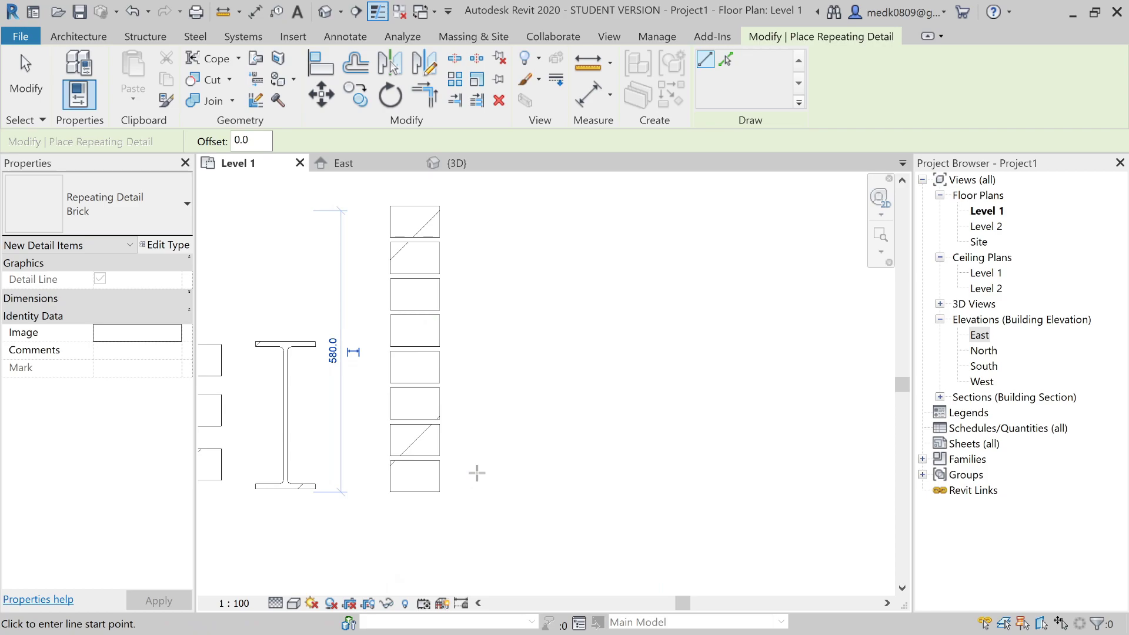
pyautogui.click(476, 473)
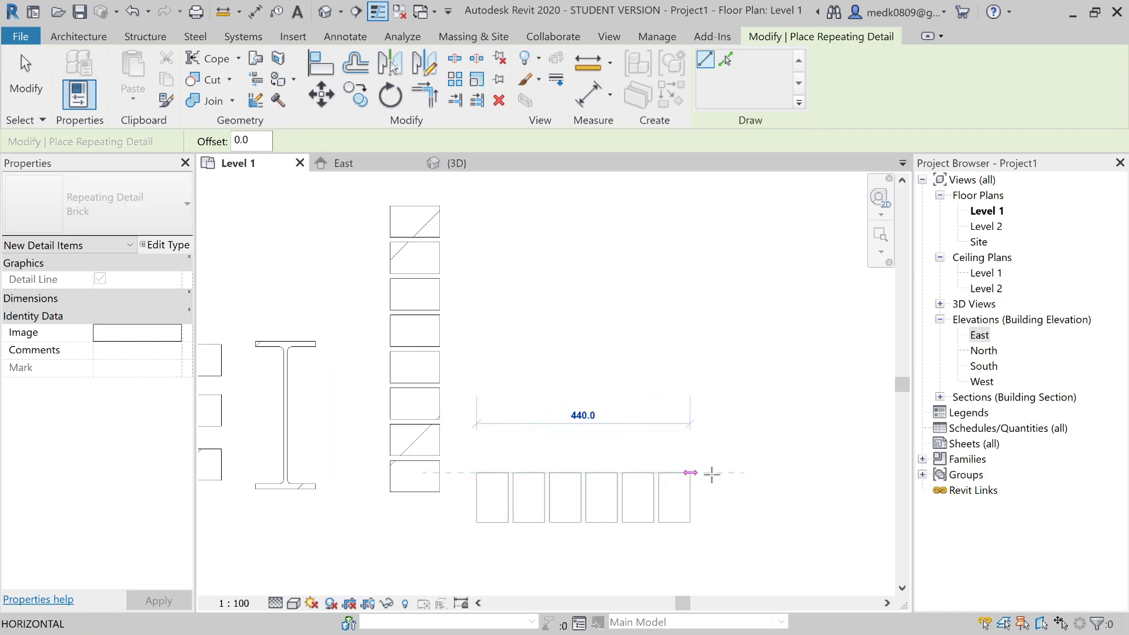
pyautogui.click(883, 473)
pyautogui.press('Escape')
pyautogui.press('Escape')
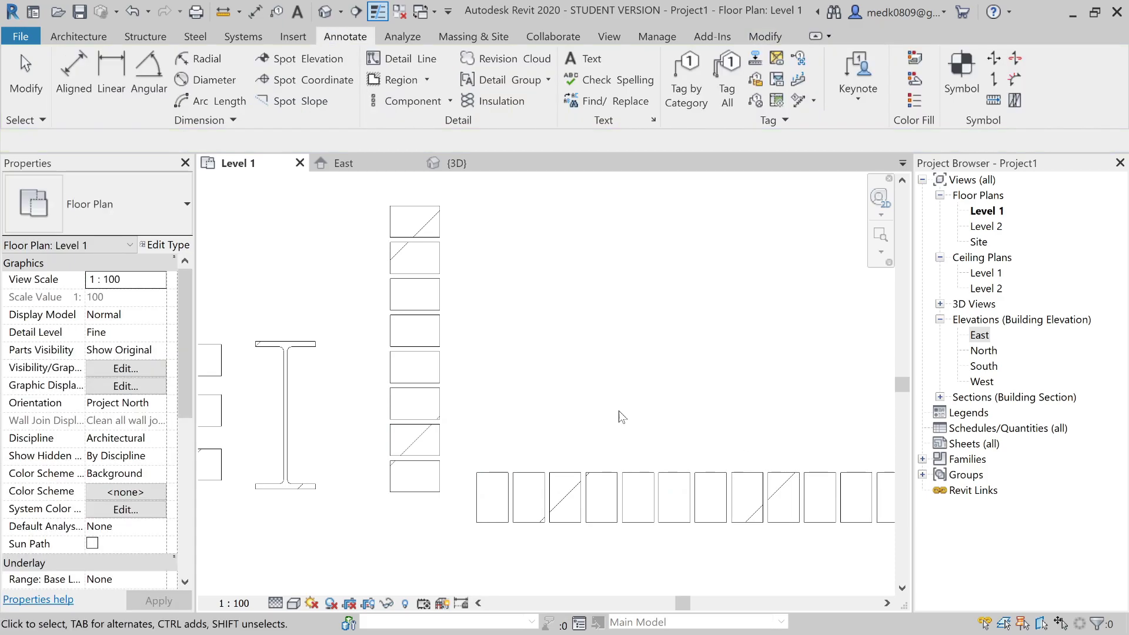
# Step: Delete all the single bricks, the beam section and both repeating brick rows from the Level 1 view
pyautogui.scroll(-3, 584, 389)
pyautogui.scroll(-1, 565, 389)
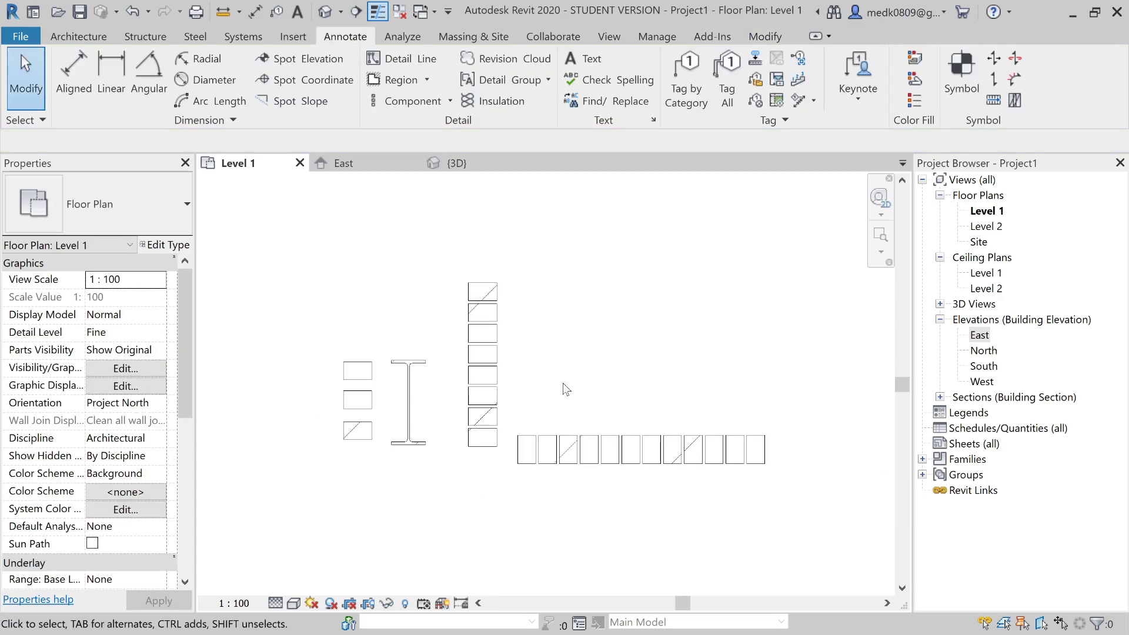
pyautogui.moveTo(563, 383); pyautogui.dragTo(565, 343, button='middle')
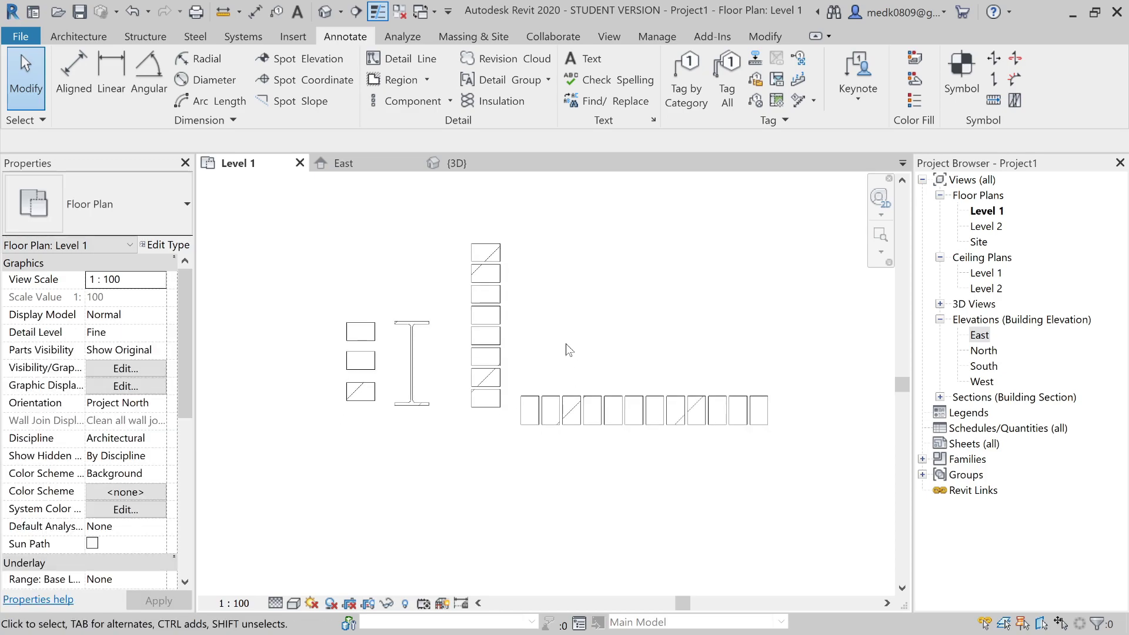
pyautogui.moveTo(311, 237); pyautogui.dragTo(810, 456)
pyautogui.press('Delete')
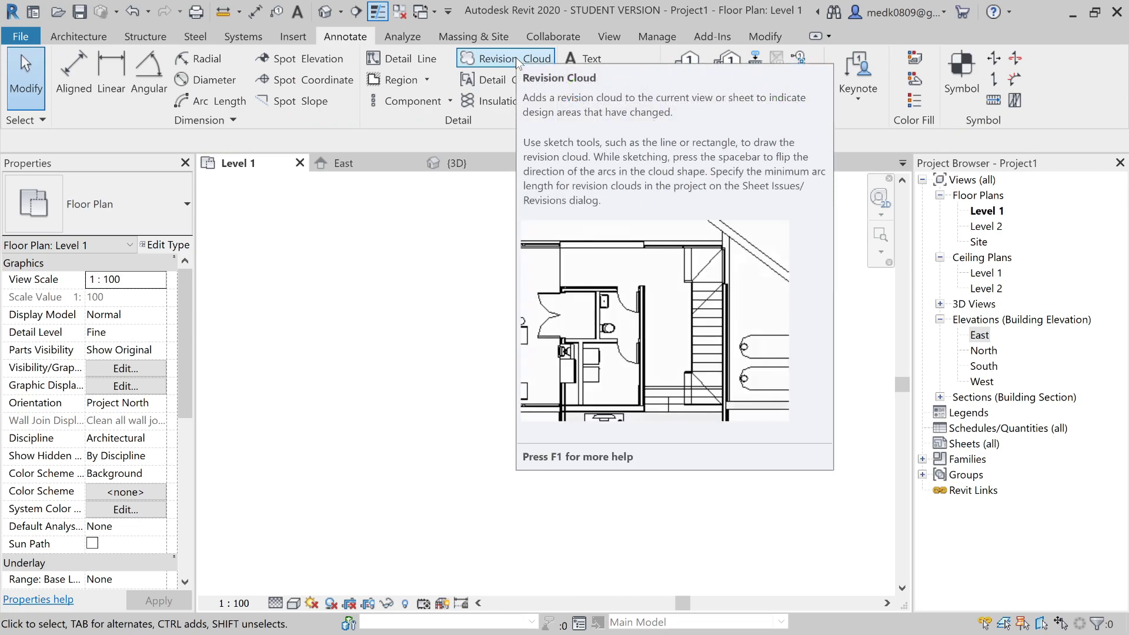
# Step: Start a revision cloud sketch and draw a rectangular cloud in the empty area of the view
pyautogui.click(516, 58)
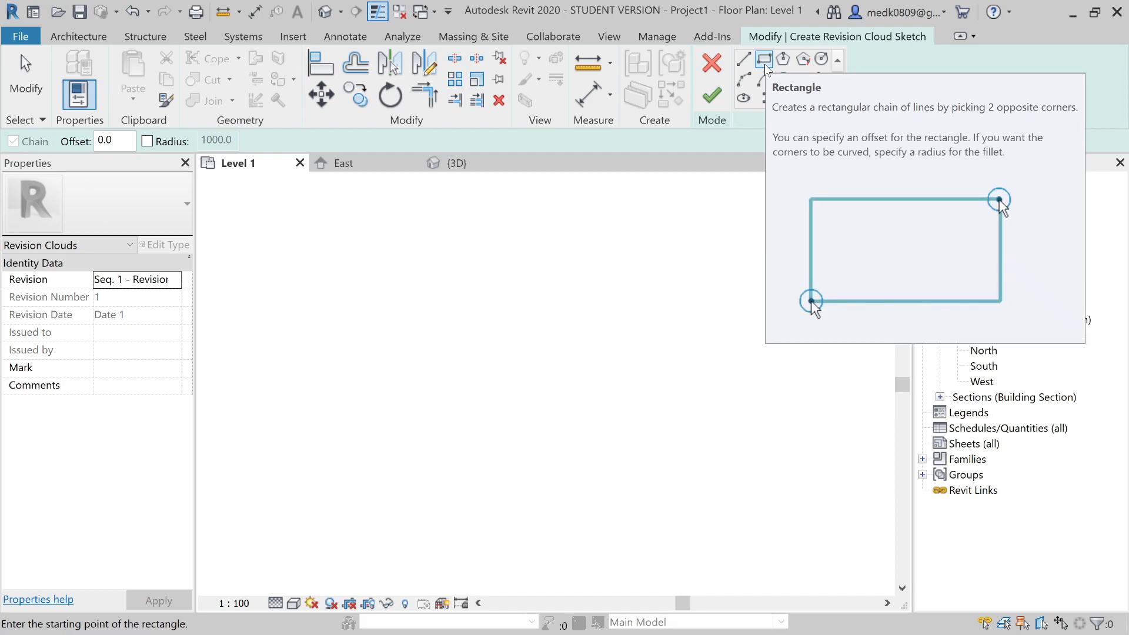
pyautogui.click(440, 294)
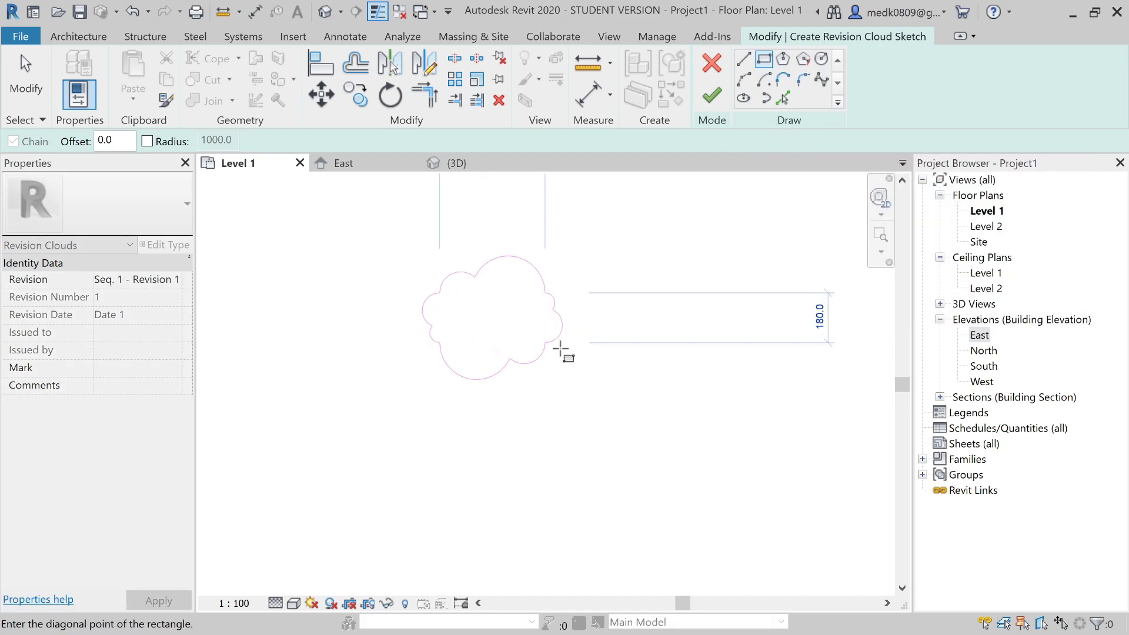
pyautogui.click(676, 398)
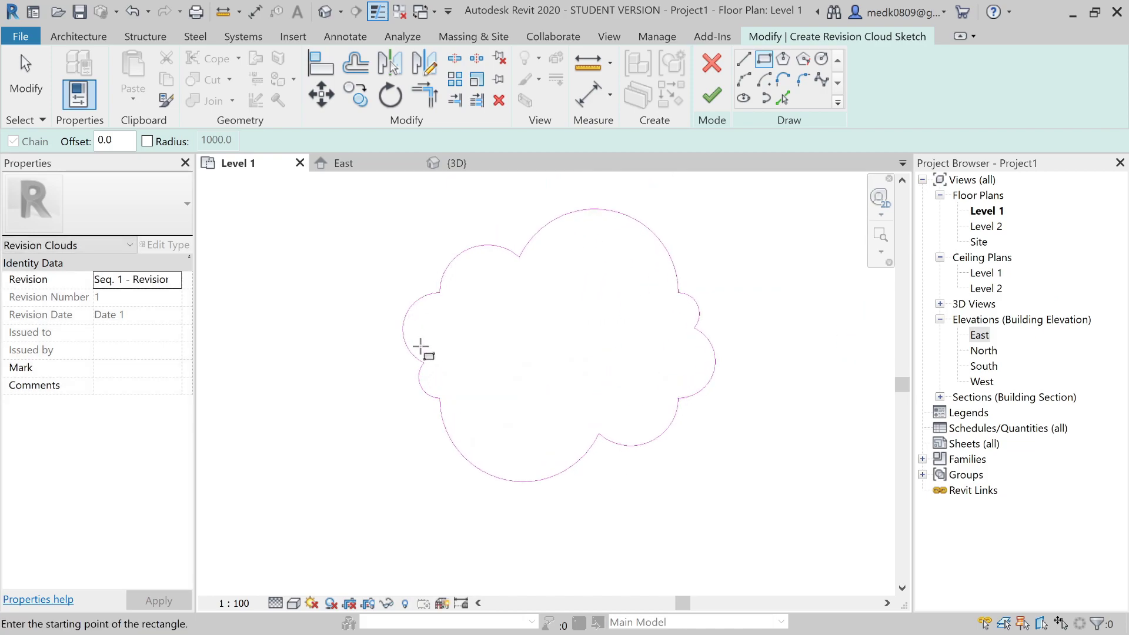
pyautogui.scroll(-2, 474, 317)
pyautogui.scroll(2, 474, 318)
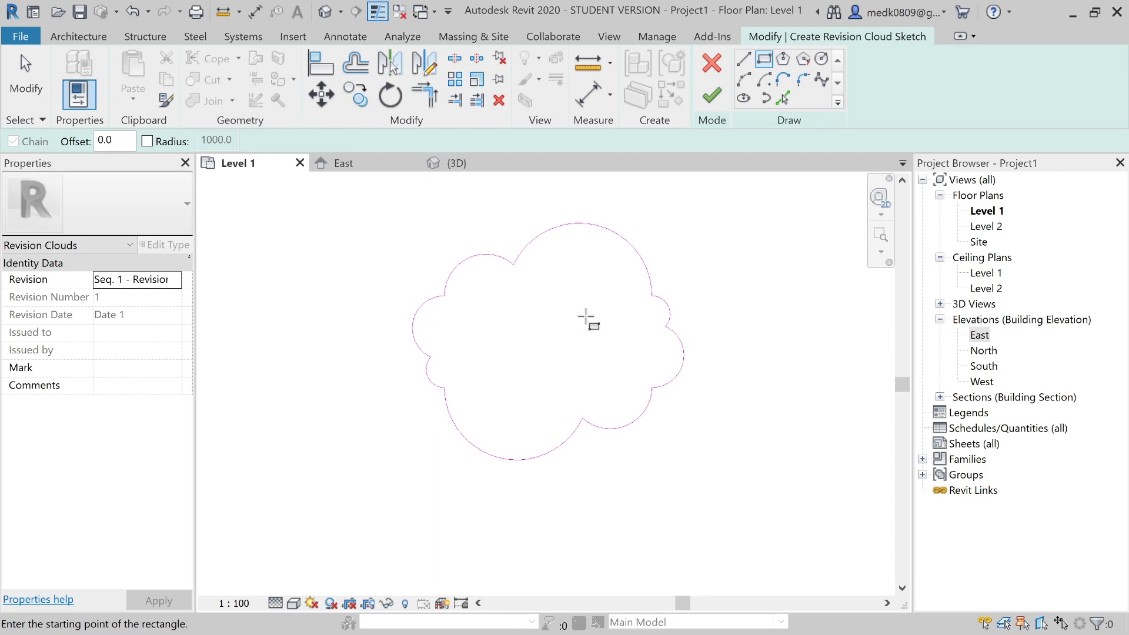
# Step: Add a larger circular cloud beside the rectangular one and finish the revision cloud sketch
pyautogui.click(822, 62)
pyautogui.scroll(-2, 715, 323)
pyautogui.moveTo(716, 322); pyautogui.dragTo(512, 318, button='middle')
pyautogui.click(626, 338)
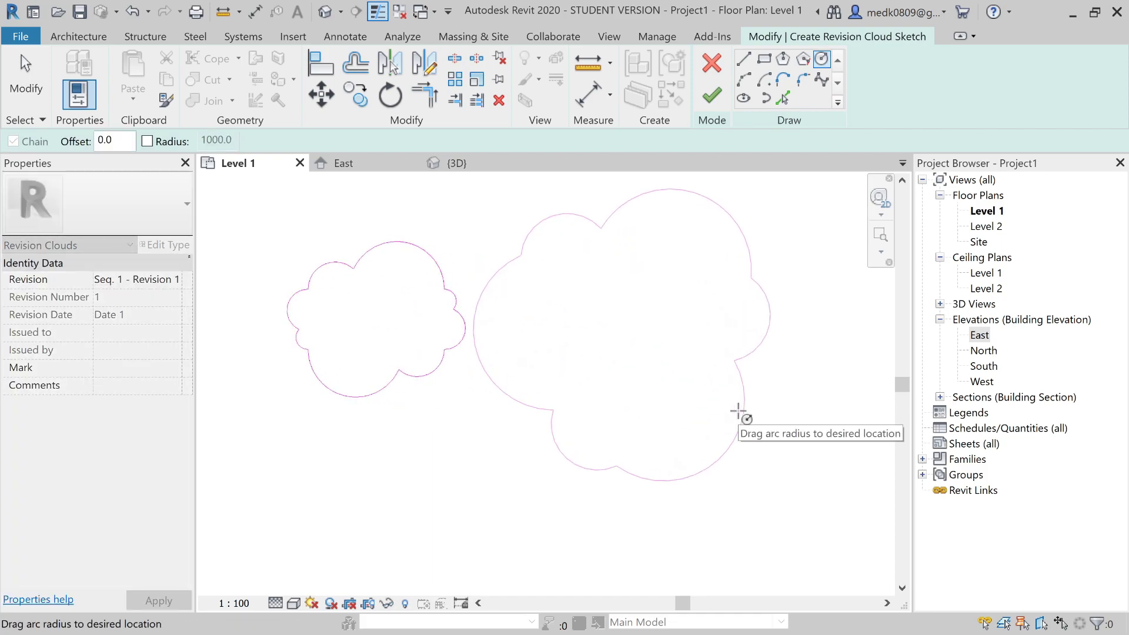
pyautogui.click(739, 412)
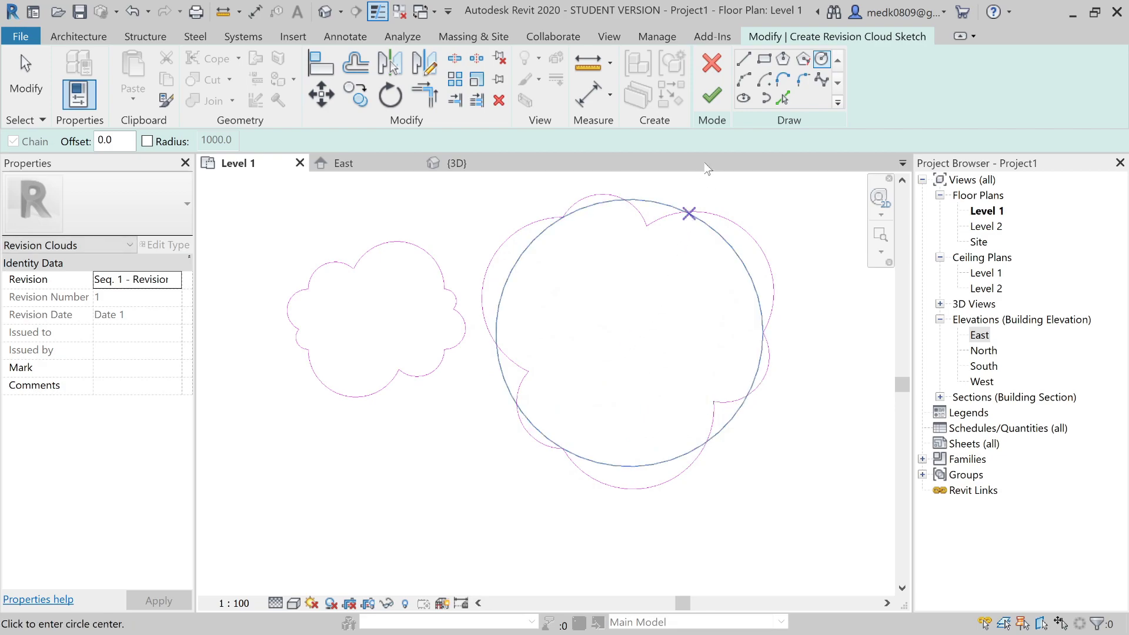
pyautogui.click(711, 94)
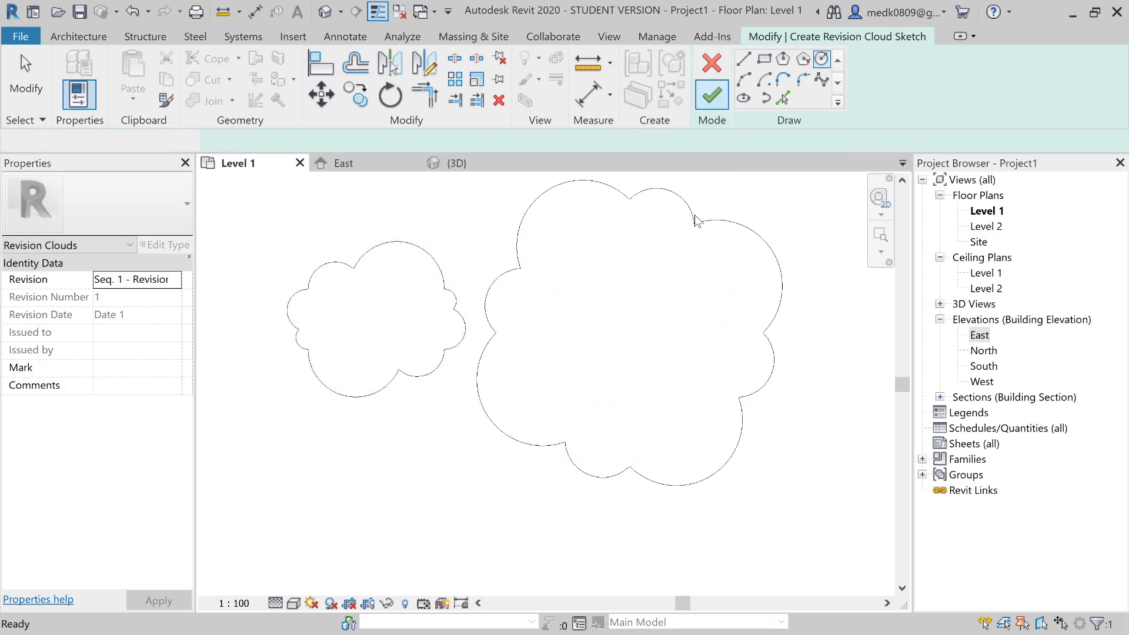
# Step: Delete both the rectangular and the circular revision cloud from the Level 1 view
pyautogui.scroll(-3, 690, 248)
pyautogui.scroll(-1, 588, 274)
pyautogui.scroll(-1, 587, 277)
pyautogui.scroll(3, 619, 269)
pyautogui.moveTo(620, 269); pyautogui.dragTo(547, 309, button='middle')
pyautogui.moveTo(259, 229)
pyautogui.mouseDown()
pyautogui.moveTo(682, 400)
pyautogui.moveTo(732, 505)
pyautogui.mouseUp()
pyautogui.press('Delete')
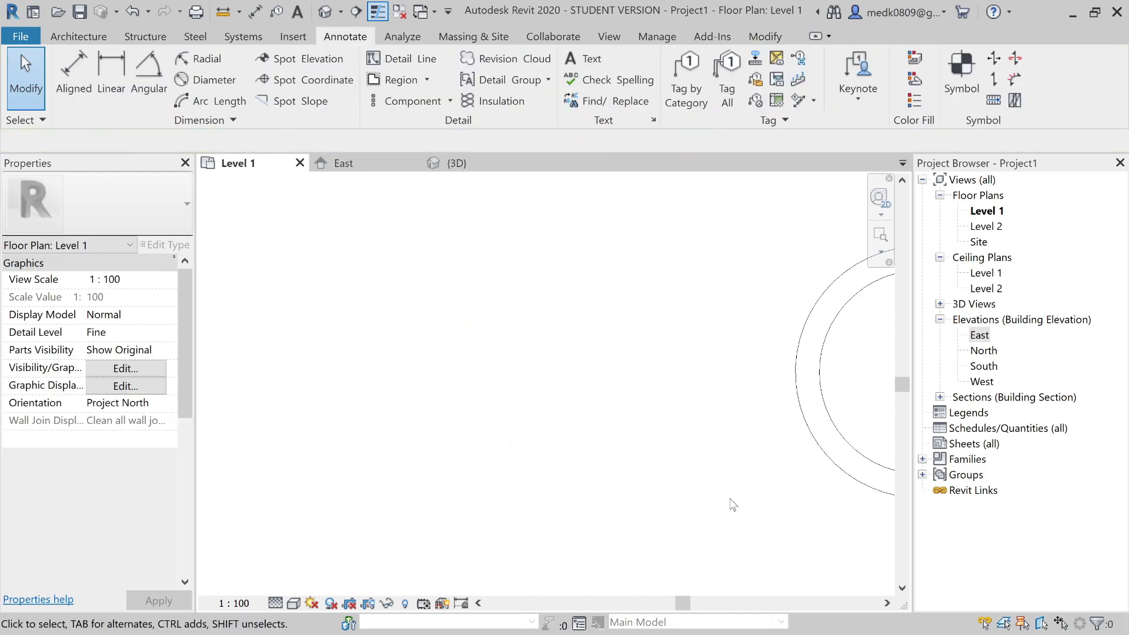
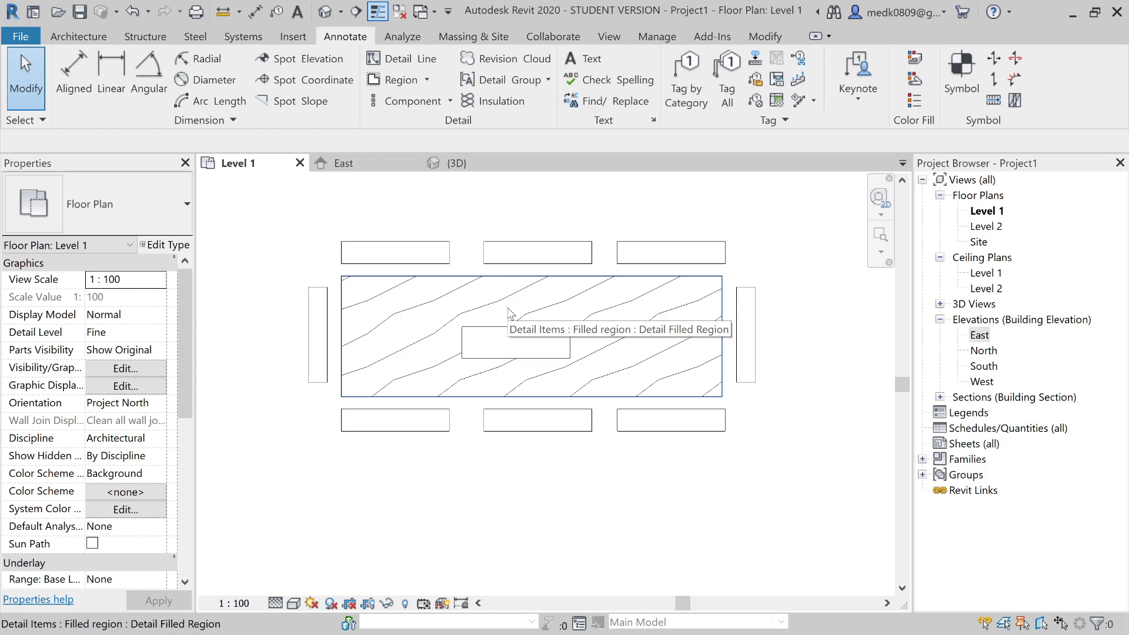
# Step: Create a detail group named "Dining Table Group" from the whole dining table and chairs drawing and open it in the Group Editor
pyautogui.moveTo(259, 206); pyautogui.dragTo(770, 479)
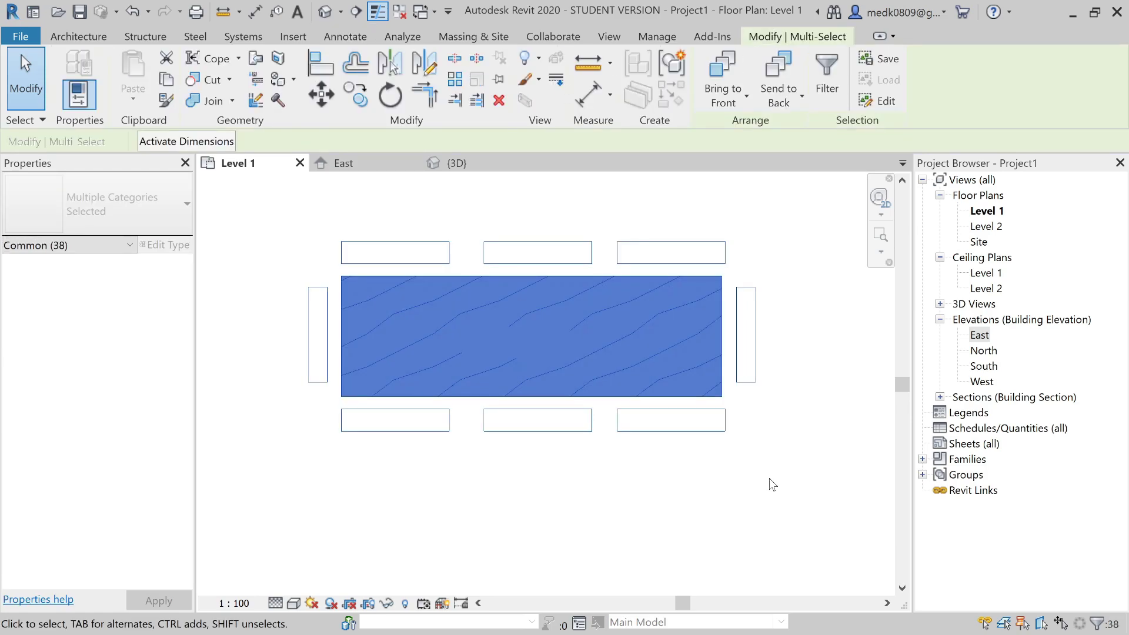
pyautogui.click(364, 37)
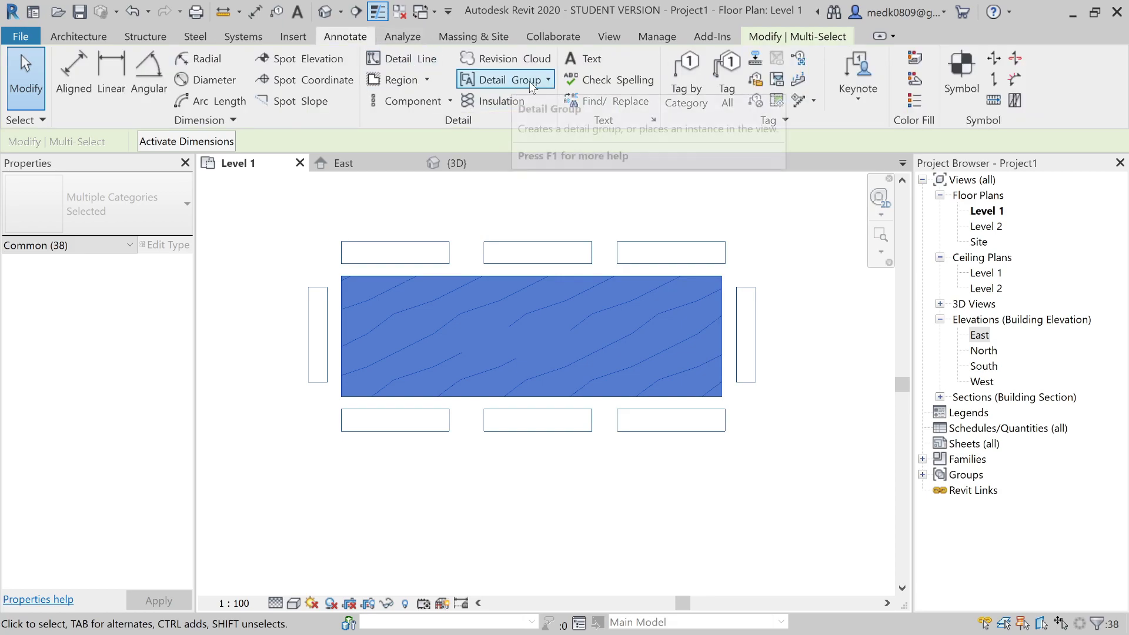
pyautogui.click(535, 83)
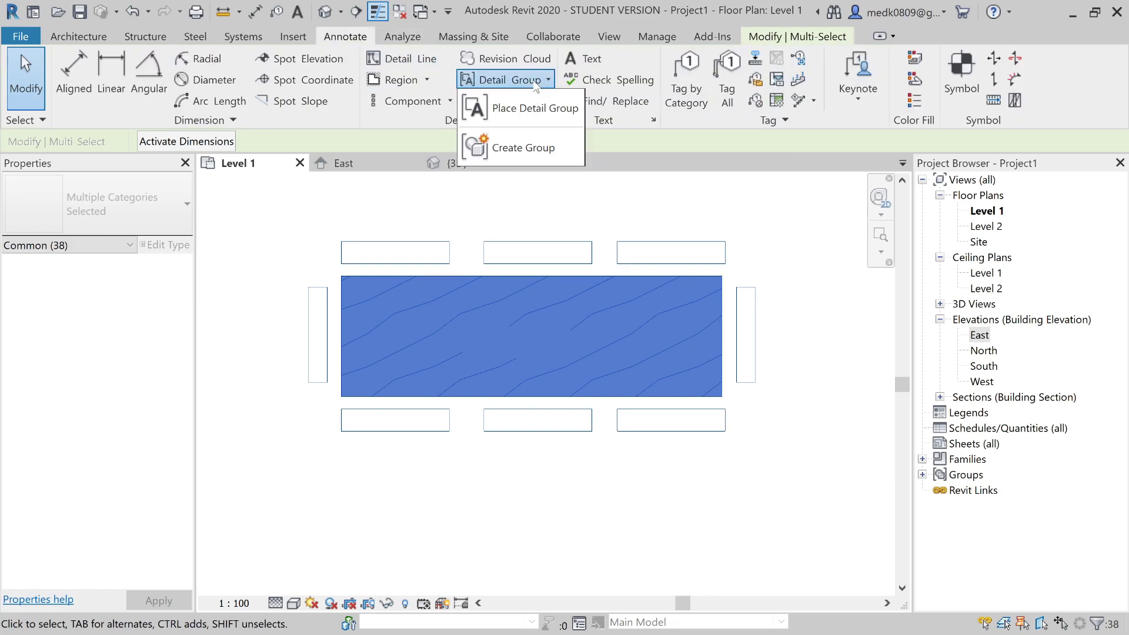
pyautogui.click(539, 151)
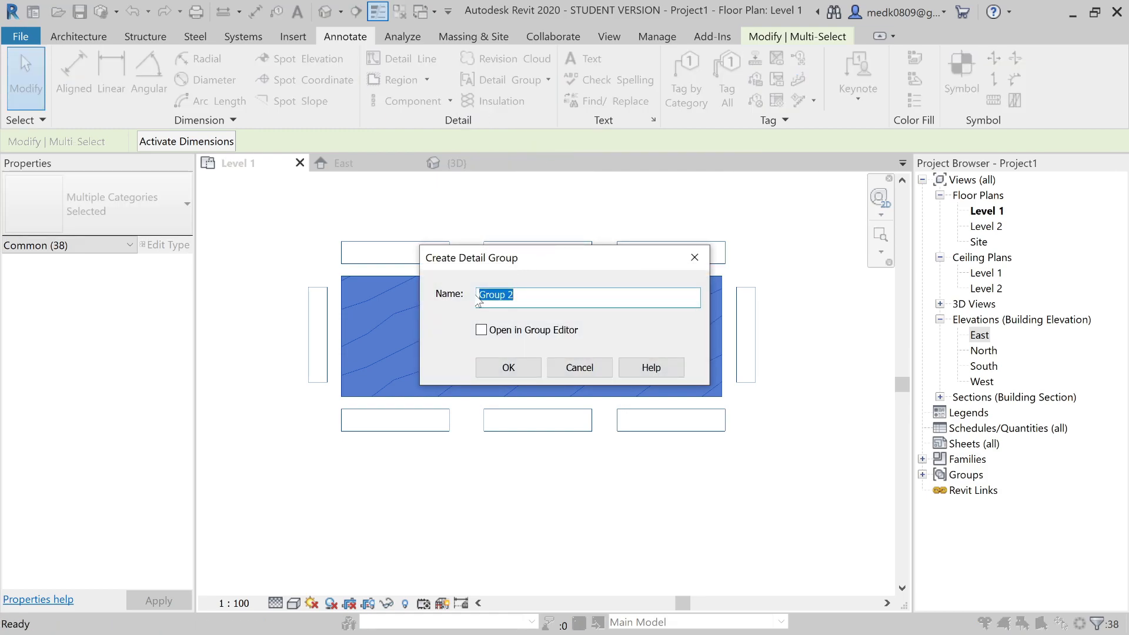
pyautogui.click(514, 295)
pyautogui.press('BackSpace')
pyautogui.press('BackSpace')
pyautogui.press('BackSpace')
pyautogui.press('BackSpace')
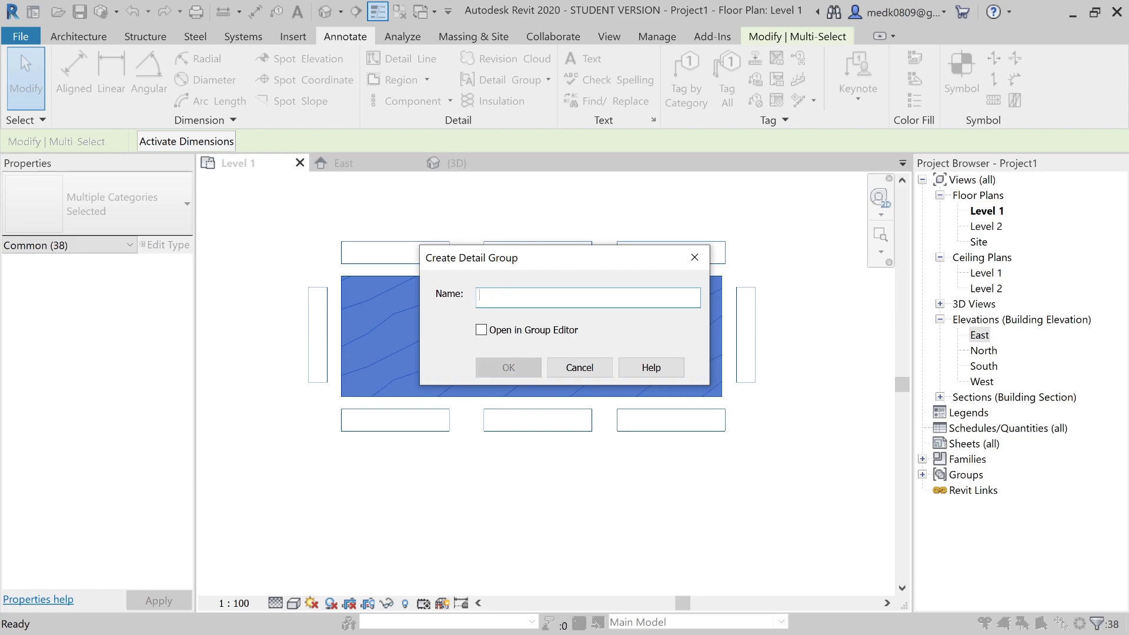
pyautogui.write('Dining Table Group')
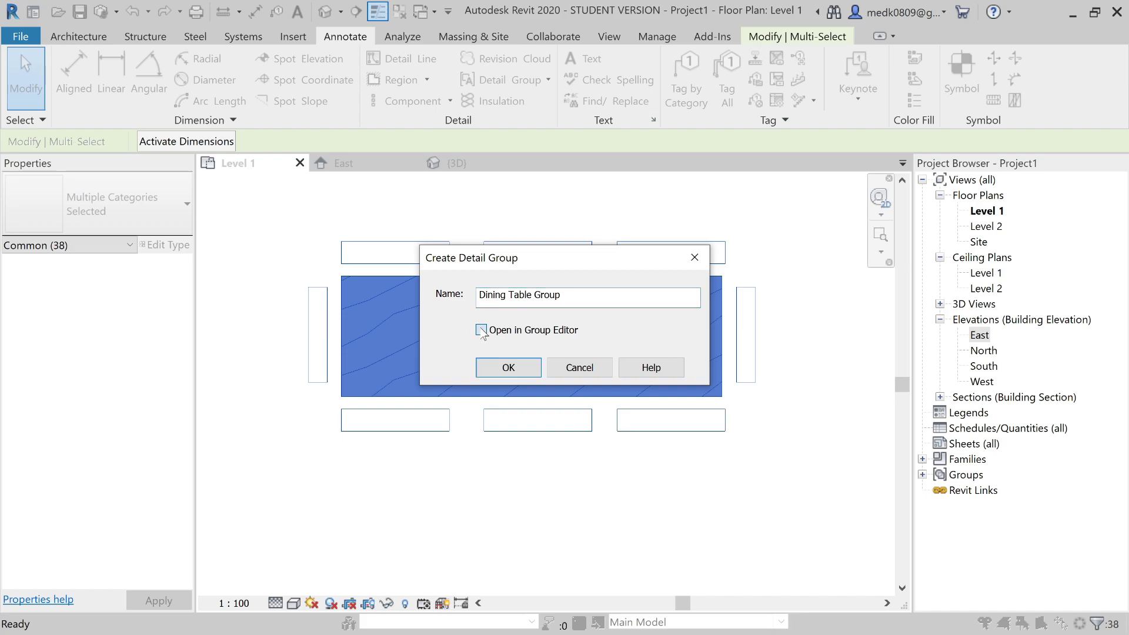
pyautogui.click(504, 371)
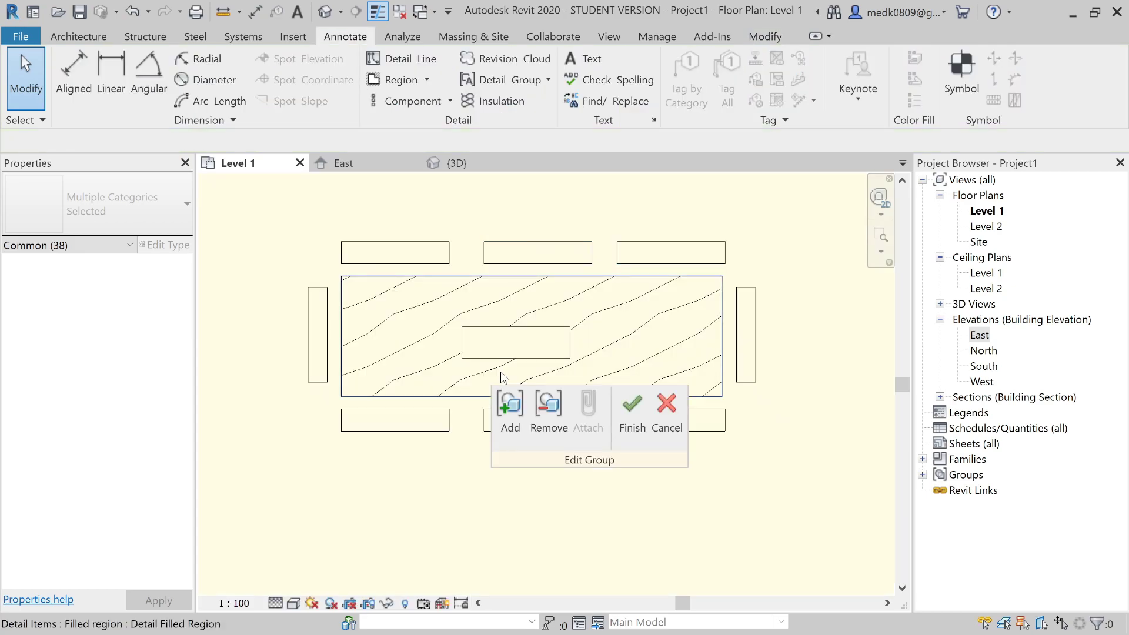
pyautogui.scroll(-3, 504, 382)
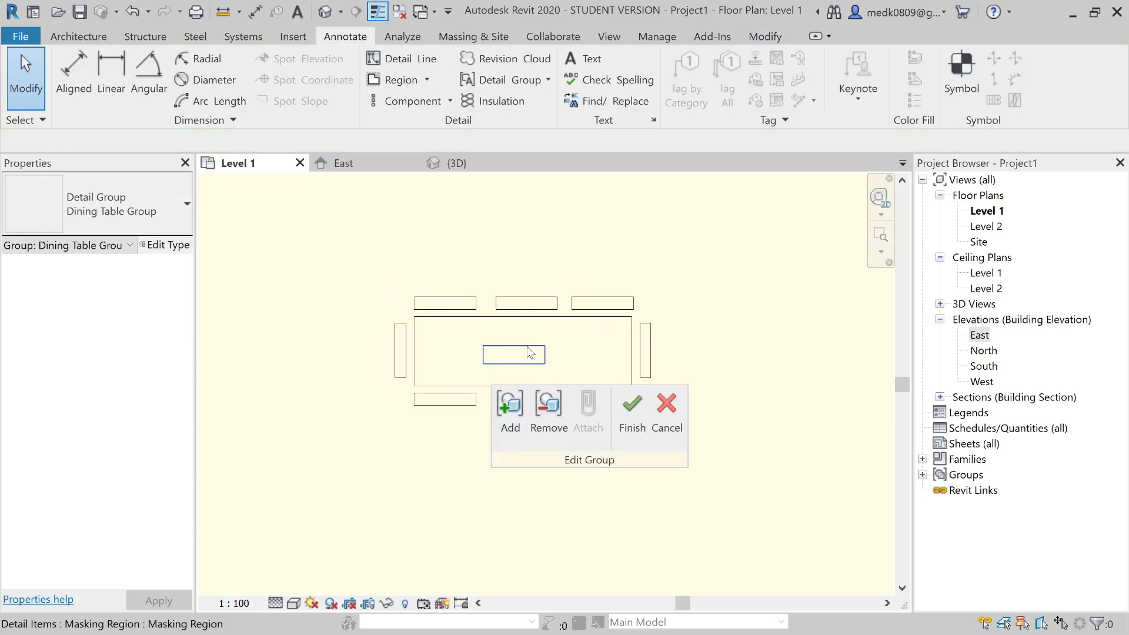
# Step: Finish editing the Dining Table Group and clear its selection
pyautogui.click(644, 420)
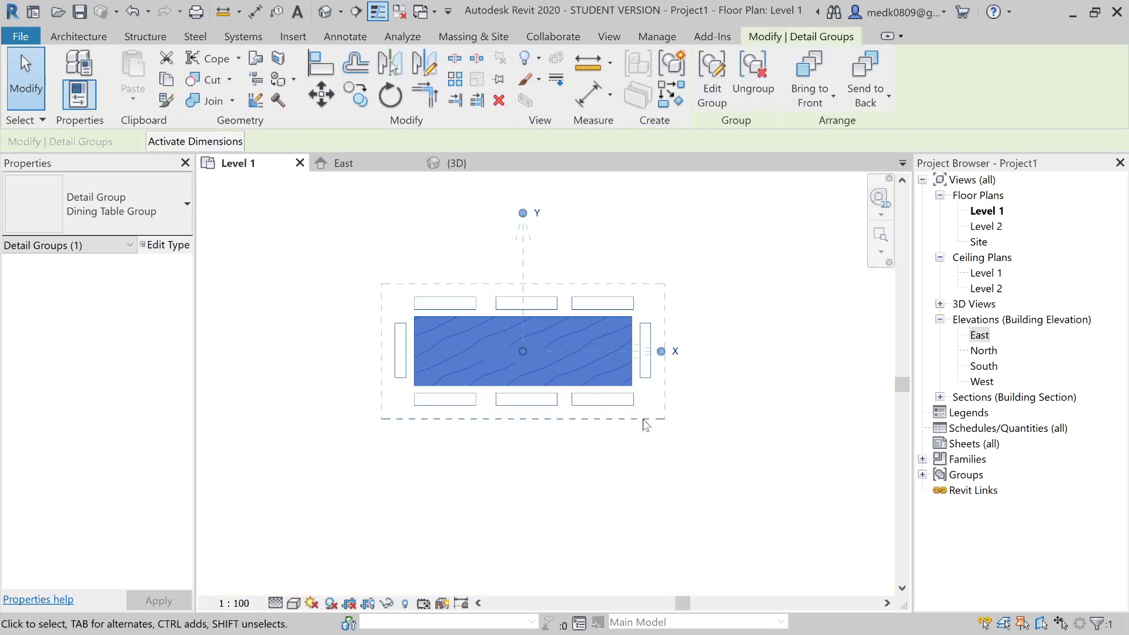
pyautogui.scroll(-2, 592, 400)
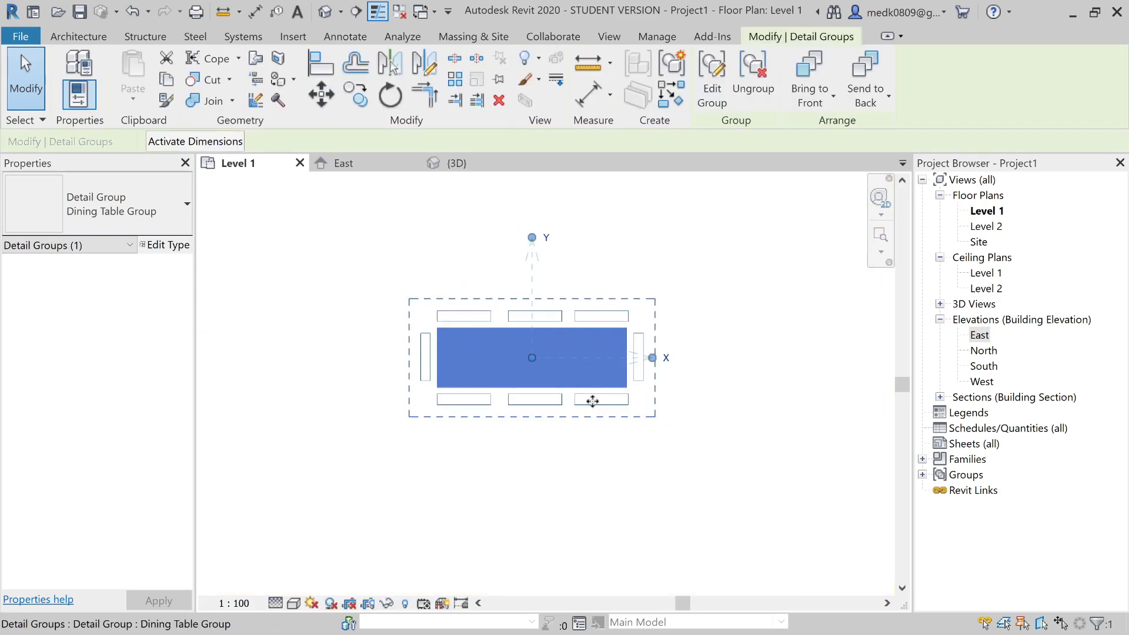
pyautogui.click(585, 241)
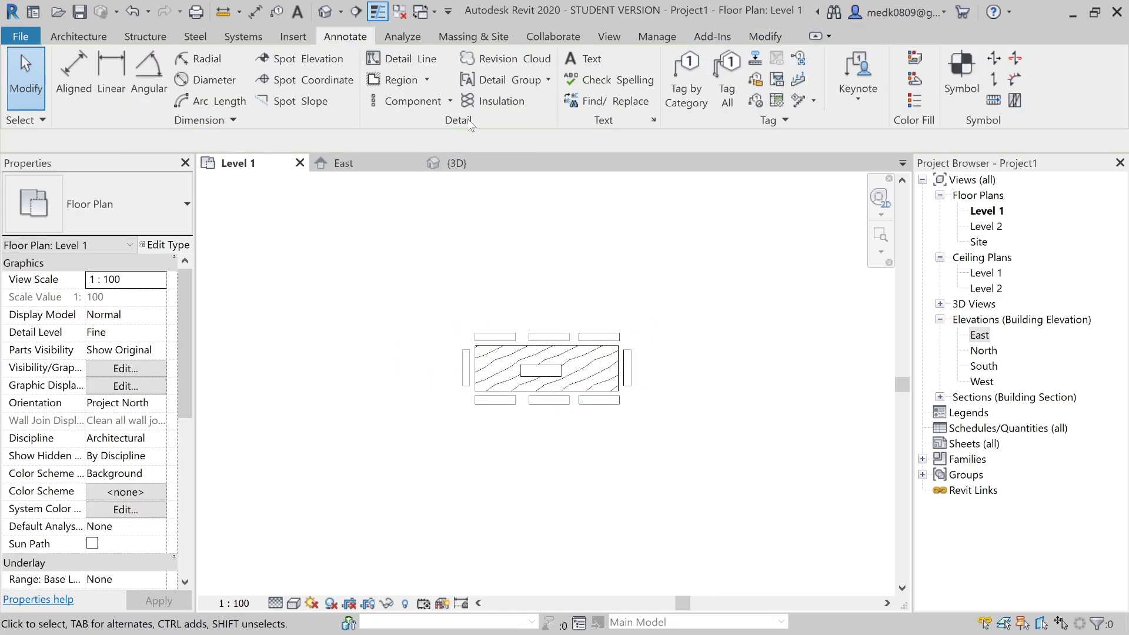
# Step: Place Dining Table Group instances about 3300 and 6200 mm horizontally from the original table, plus one below the farthest instance
pyautogui.click(500, 82)
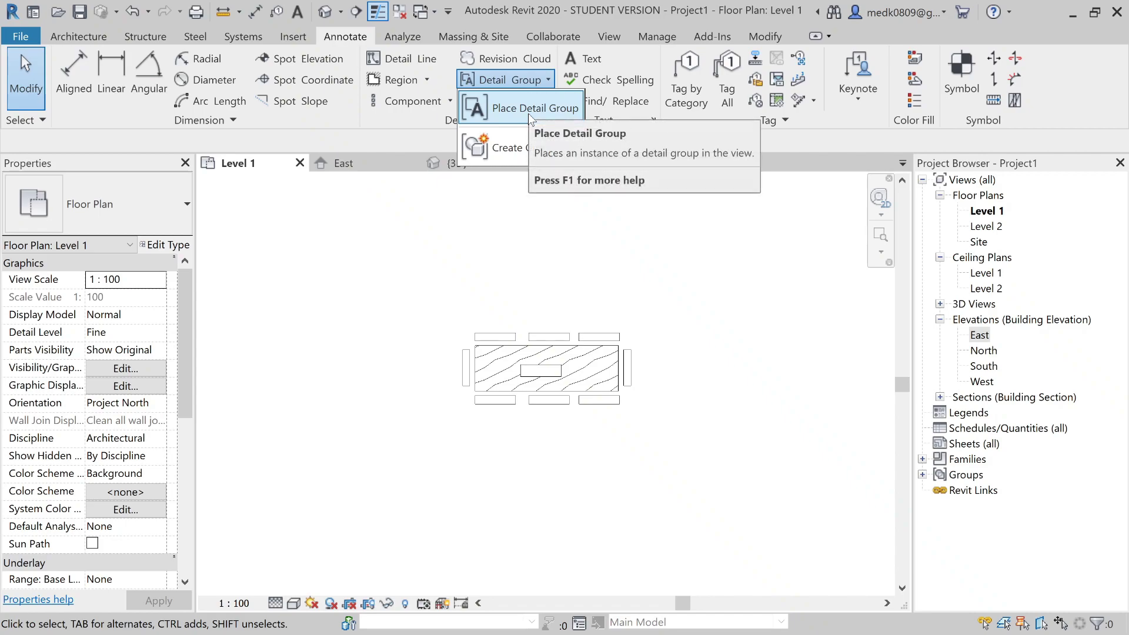
pyautogui.scroll(4, 573, 353)
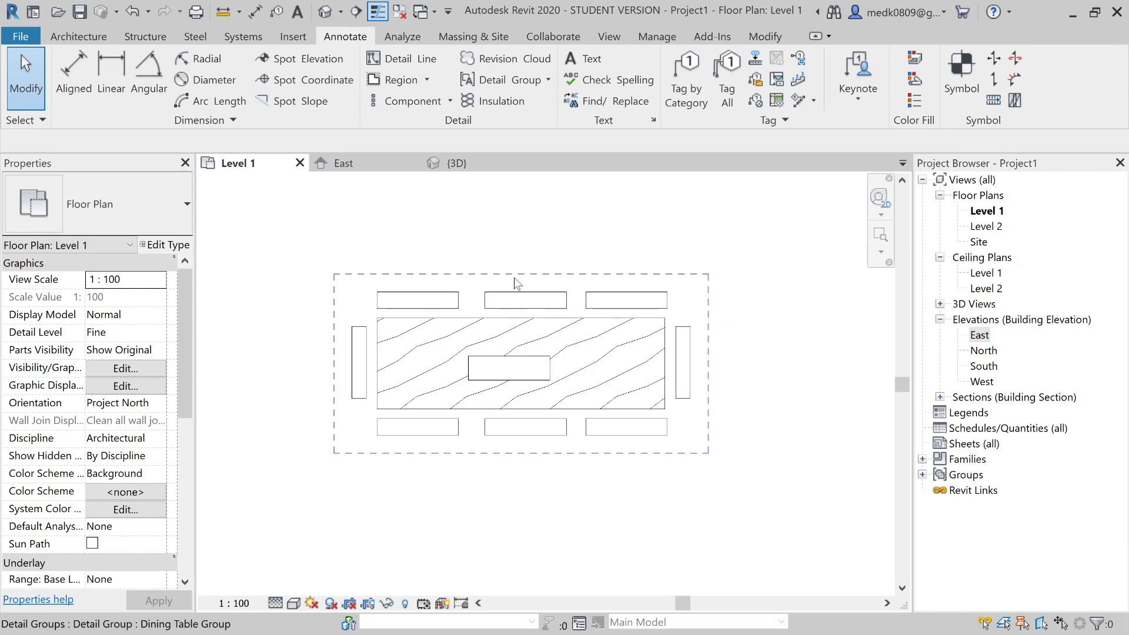
pyautogui.click(510, 79)
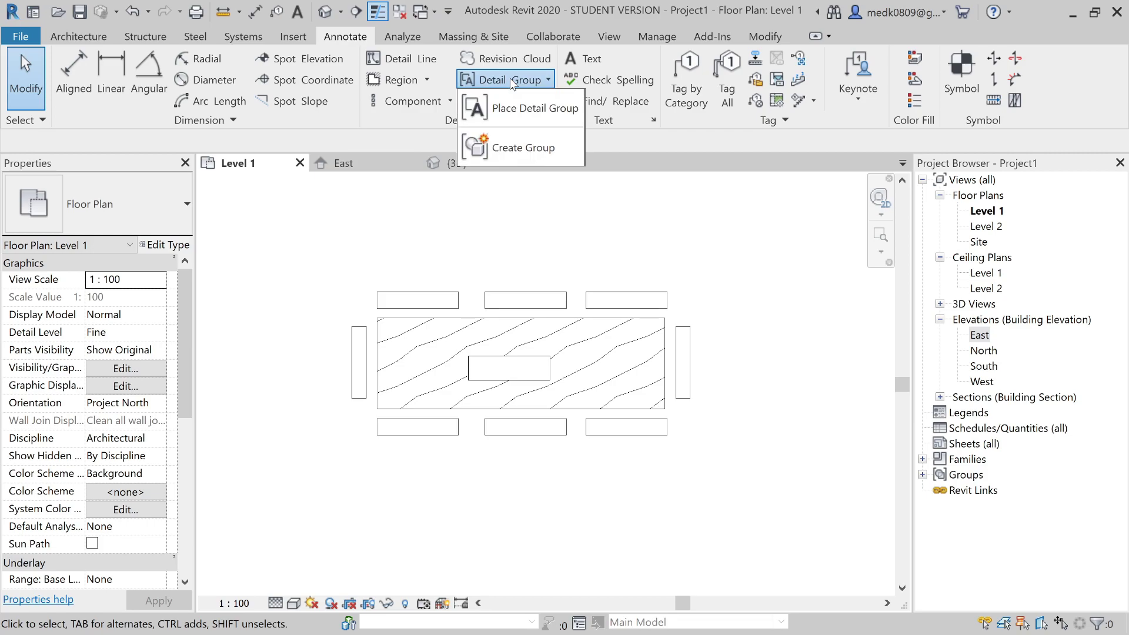
pyautogui.click(516, 109)
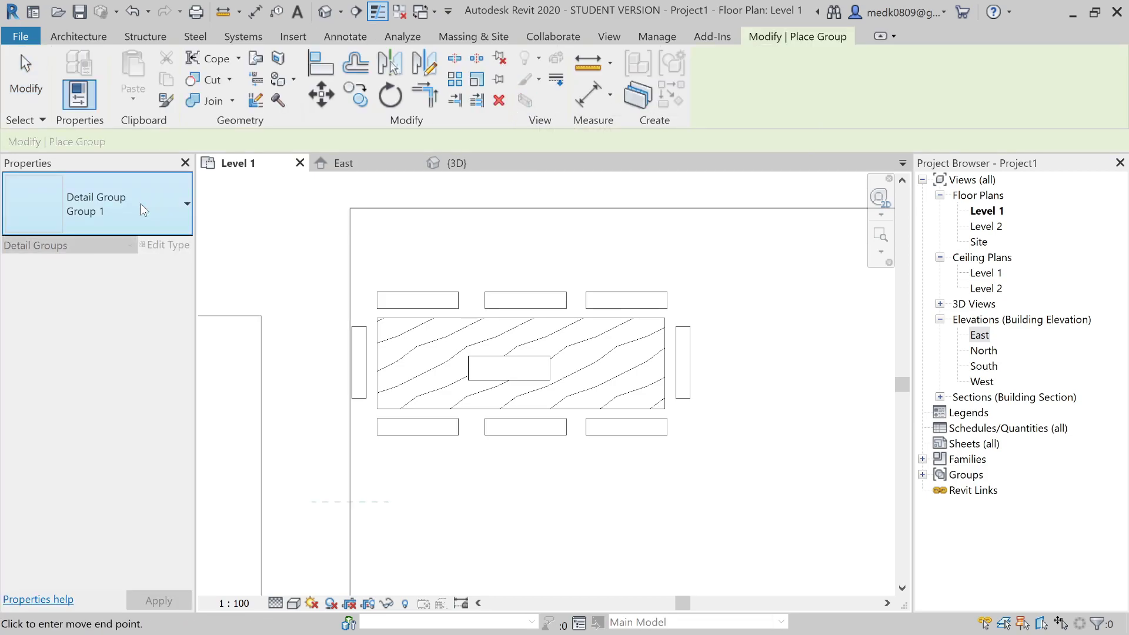
pyautogui.click(140, 204)
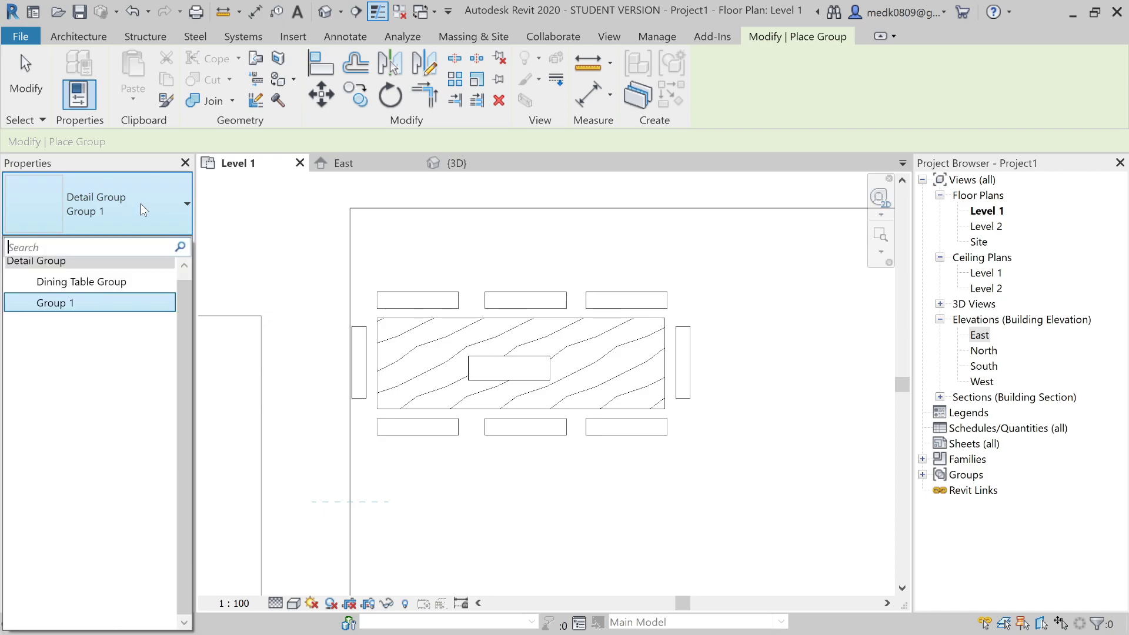
pyautogui.click(98, 282)
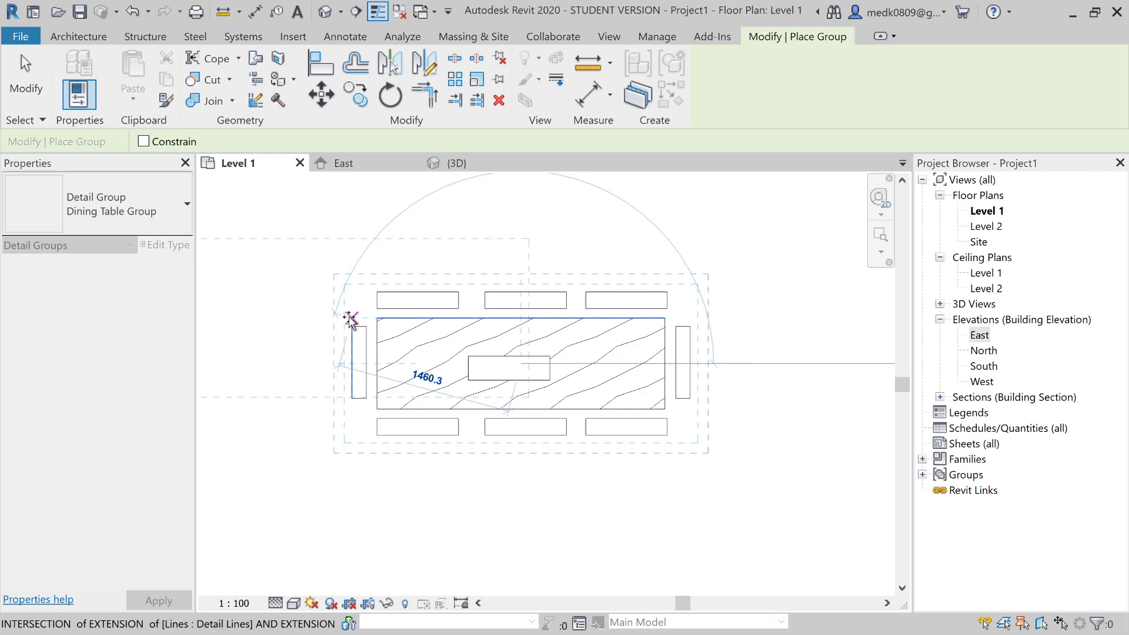
pyautogui.scroll(-3, 350, 320)
pyautogui.click(352, 322)
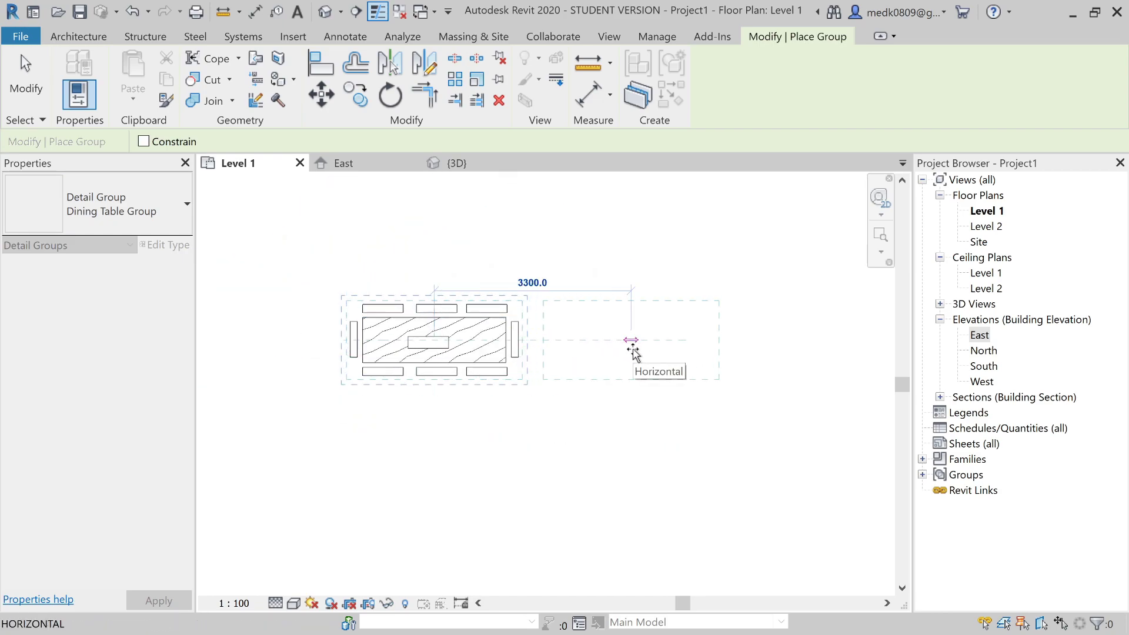
pyautogui.click(633, 351)
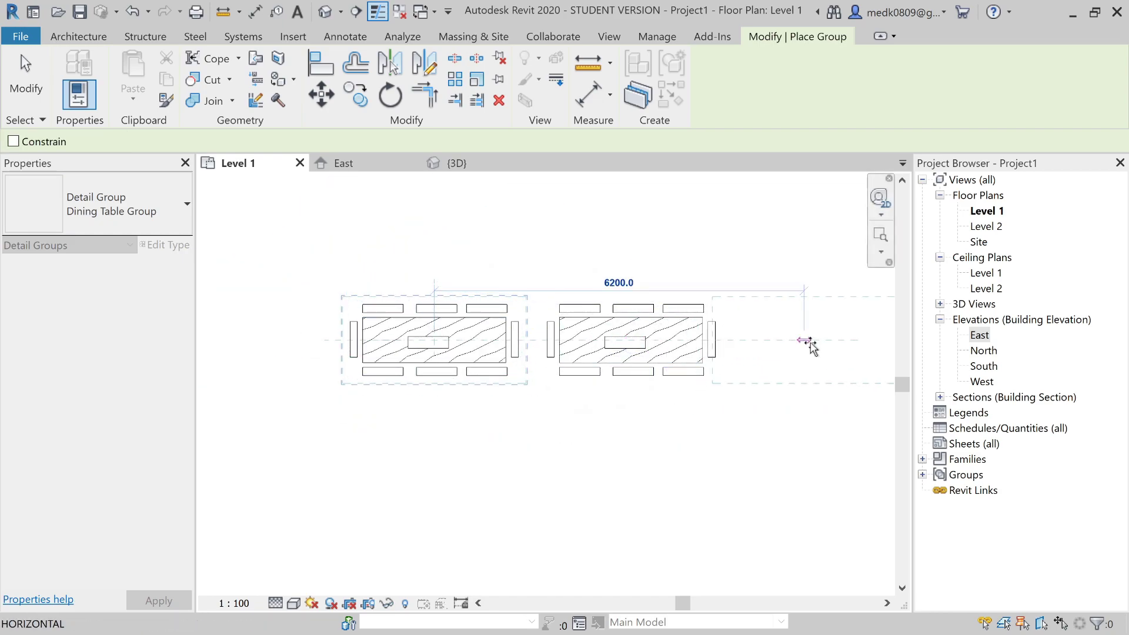
pyautogui.click(814, 340)
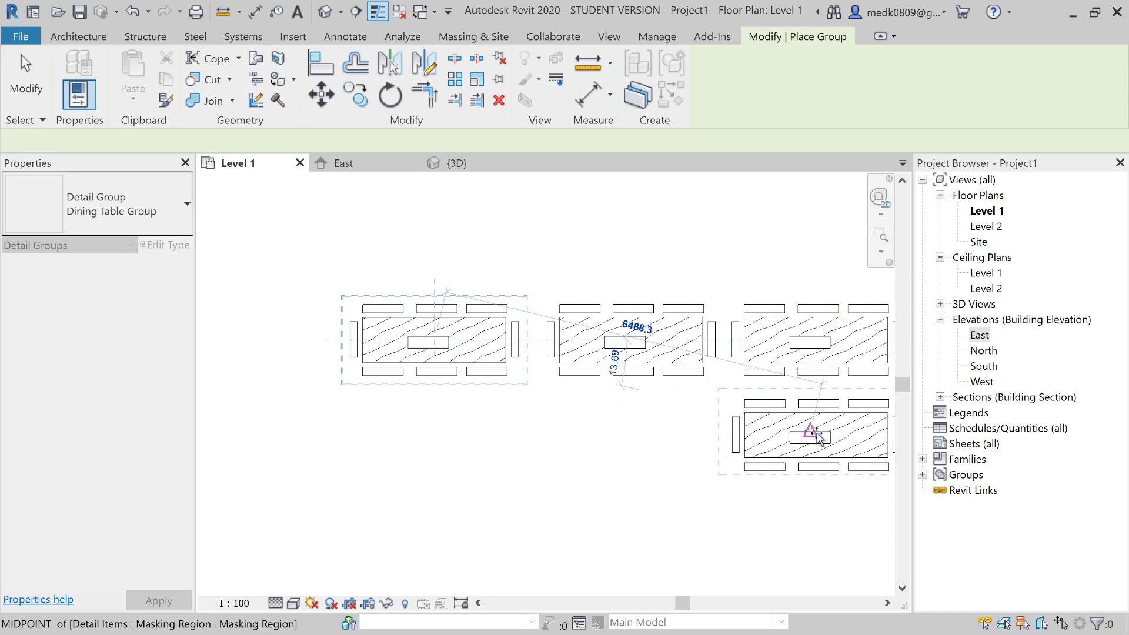
pyautogui.click(818, 438)
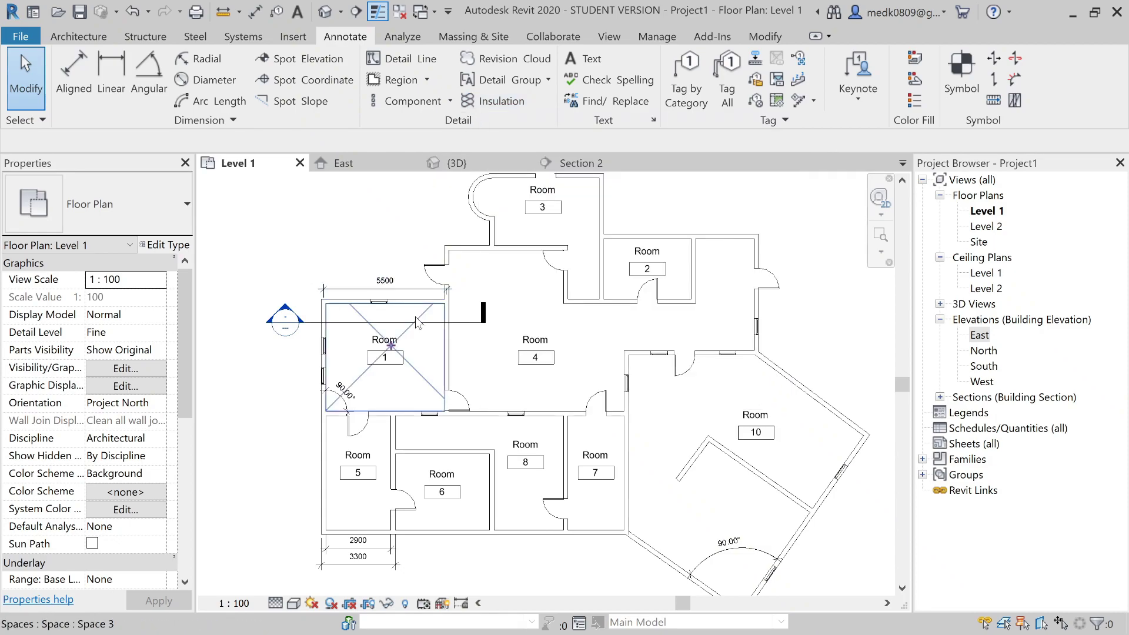
# Step: Open the Section 2 view from the section line crossing Room 1
pyautogui.rightClick(419, 322)
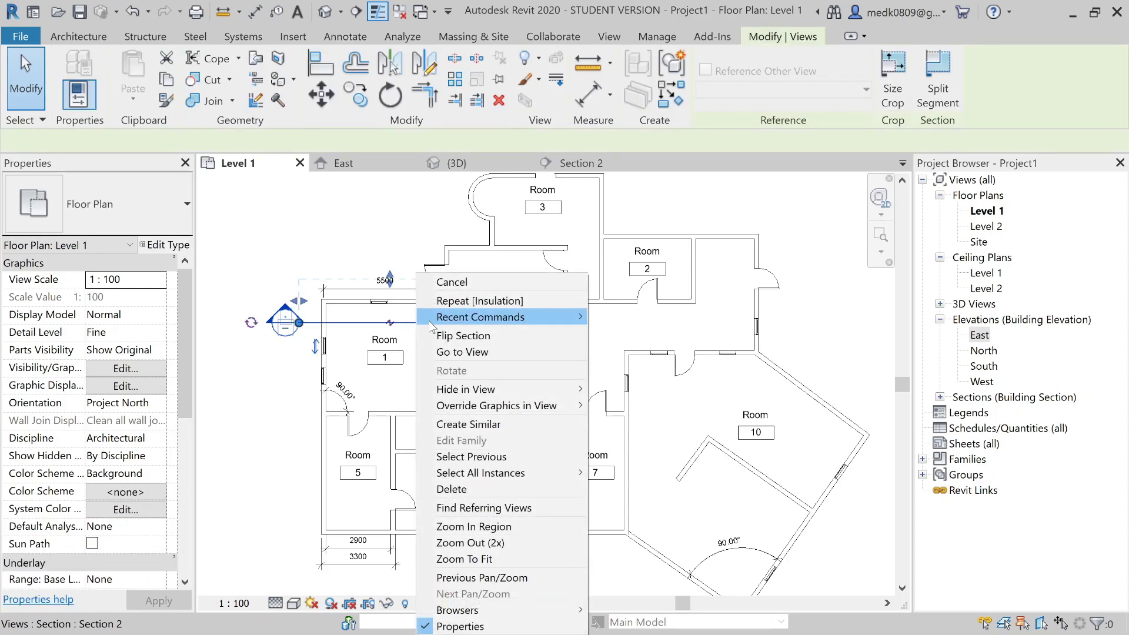
pyautogui.click(464, 352)
pyautogui.scroll(-6, 465, 354)
pyautogui.moveTo(412, 283); pyautogui.dragTo(499, 313, button='middle')
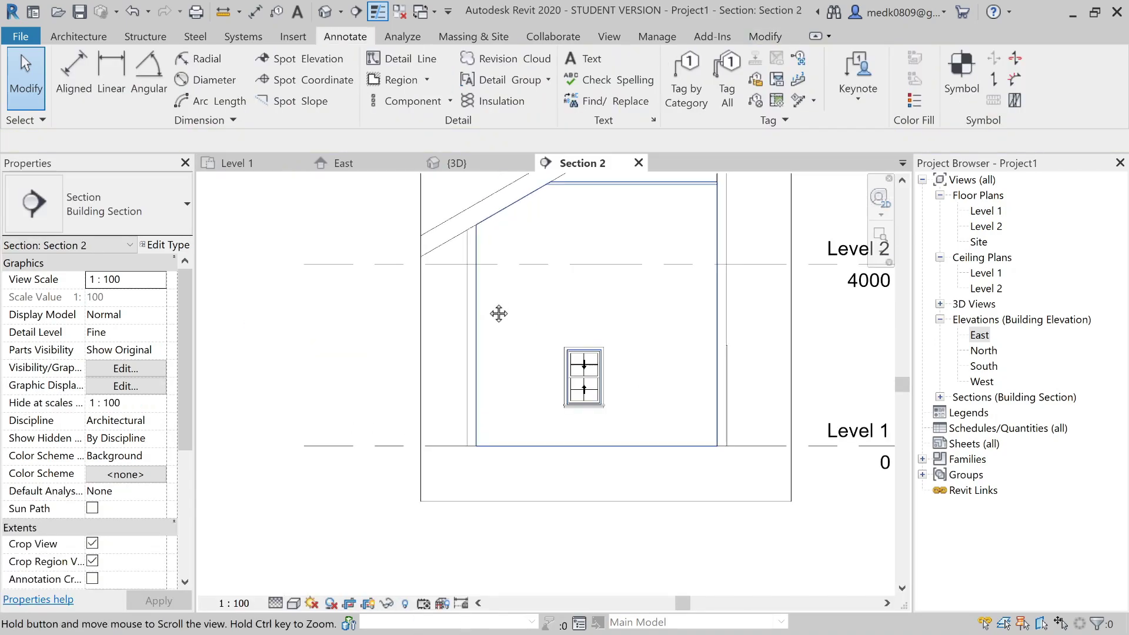
pyautogui.scroll(2, 464, 294)
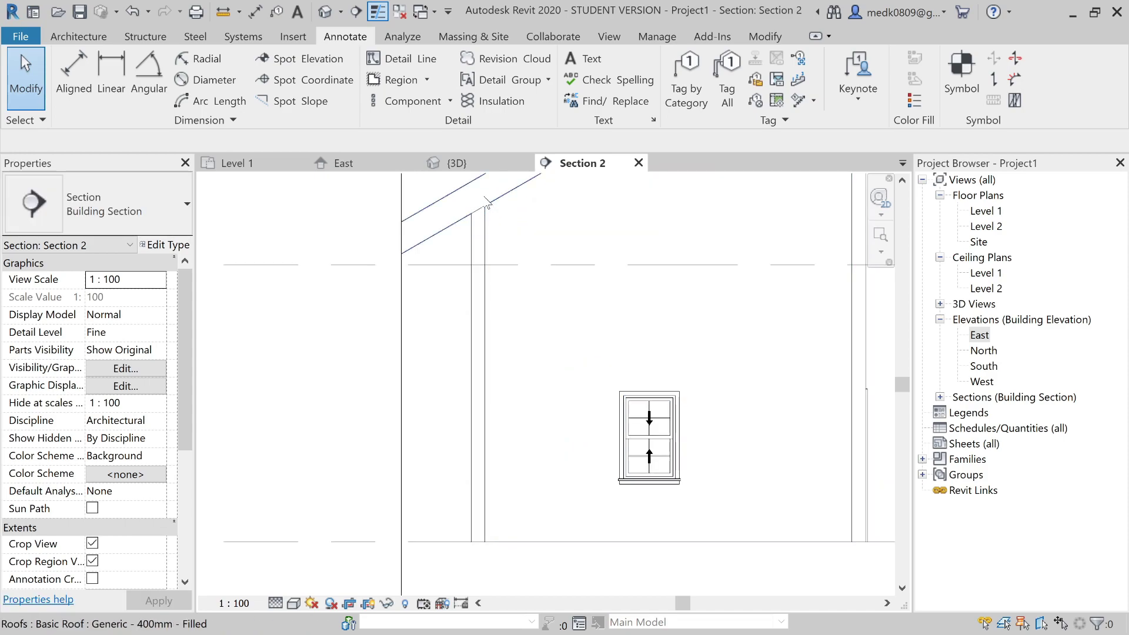
# Step: Draw 80 mm wide insulation about 4860 mm long on the exterior wall's inner face, from Level 1 up to the roof
pyautogui.click(510, 108)
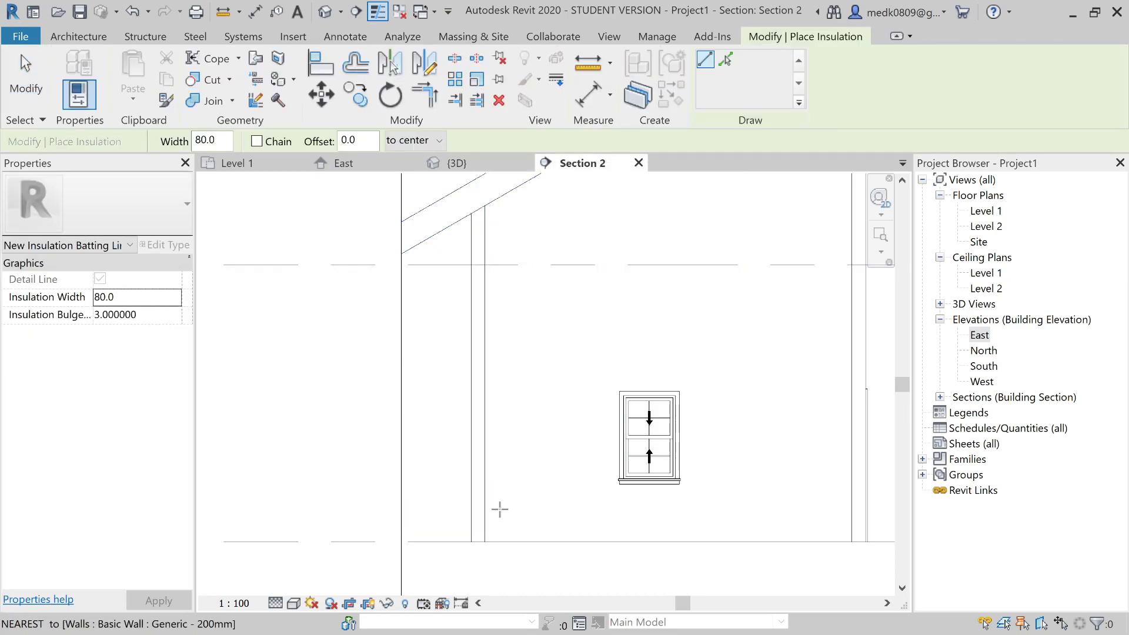
pyautogui.click(485, 540)
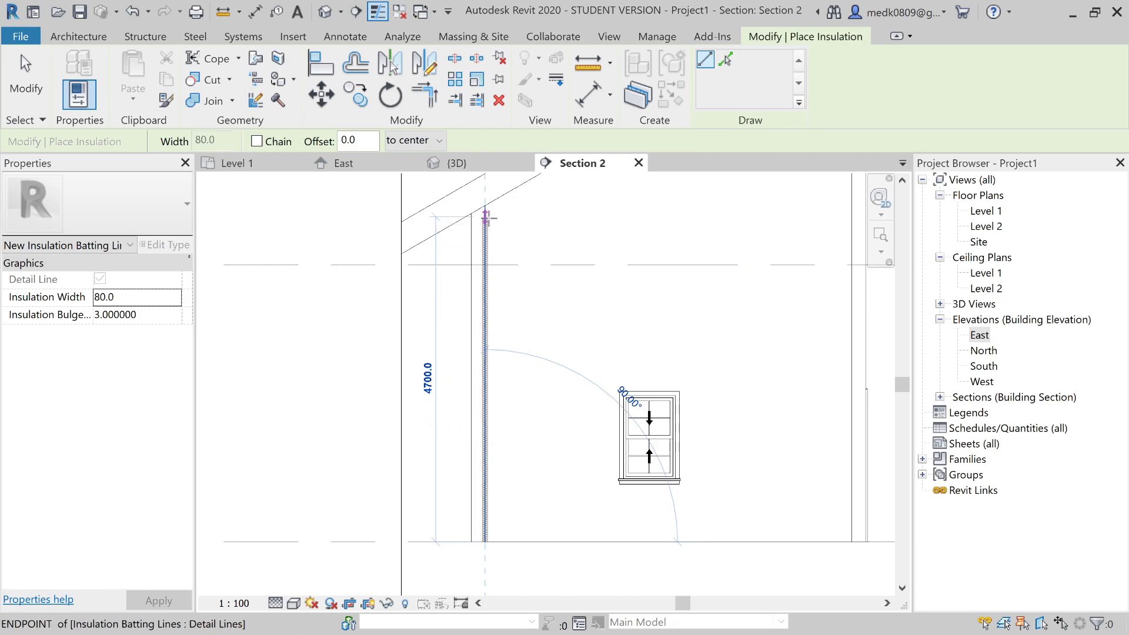
pyautogui.click(485, 218)
pyautogui.scroll(5, 486, 479)
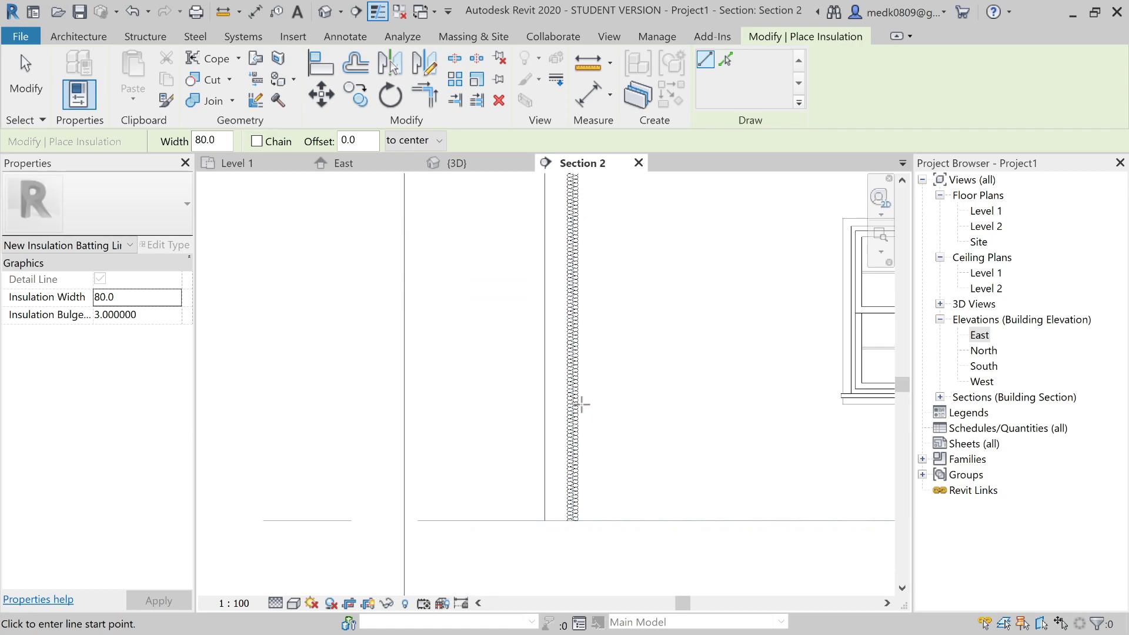
pyautogui.press('Escape')
pyautogui.press('Escape')
# Step: Examine the insulation batting along the wall, including its width and length properties
pyautogui.scroll(3, 582, 406)
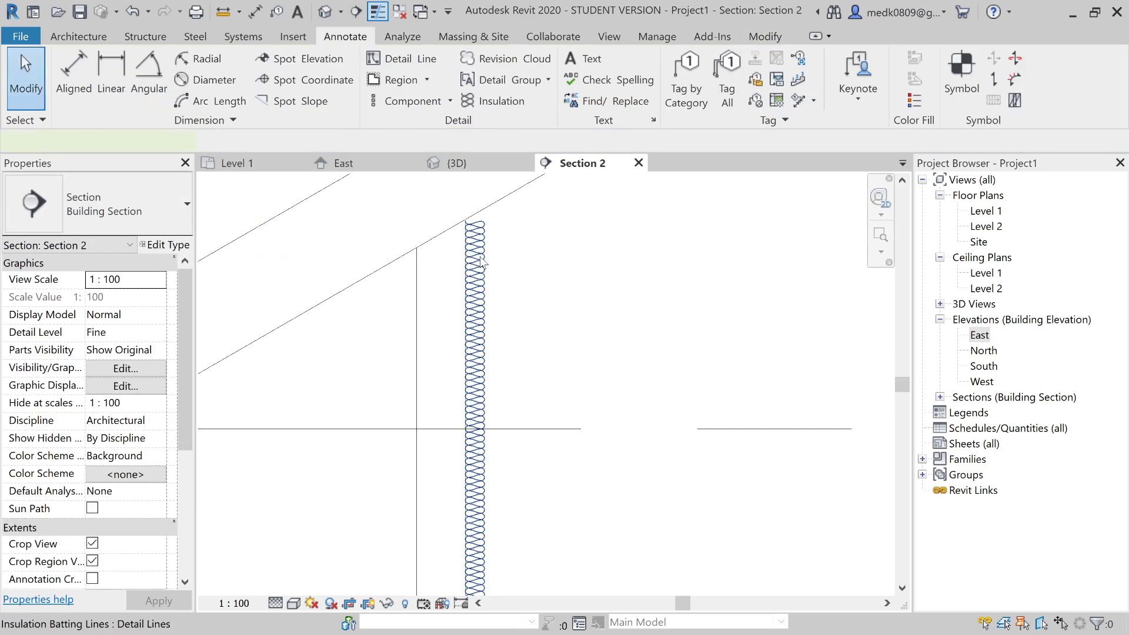
pyautogui.click(482, 262)
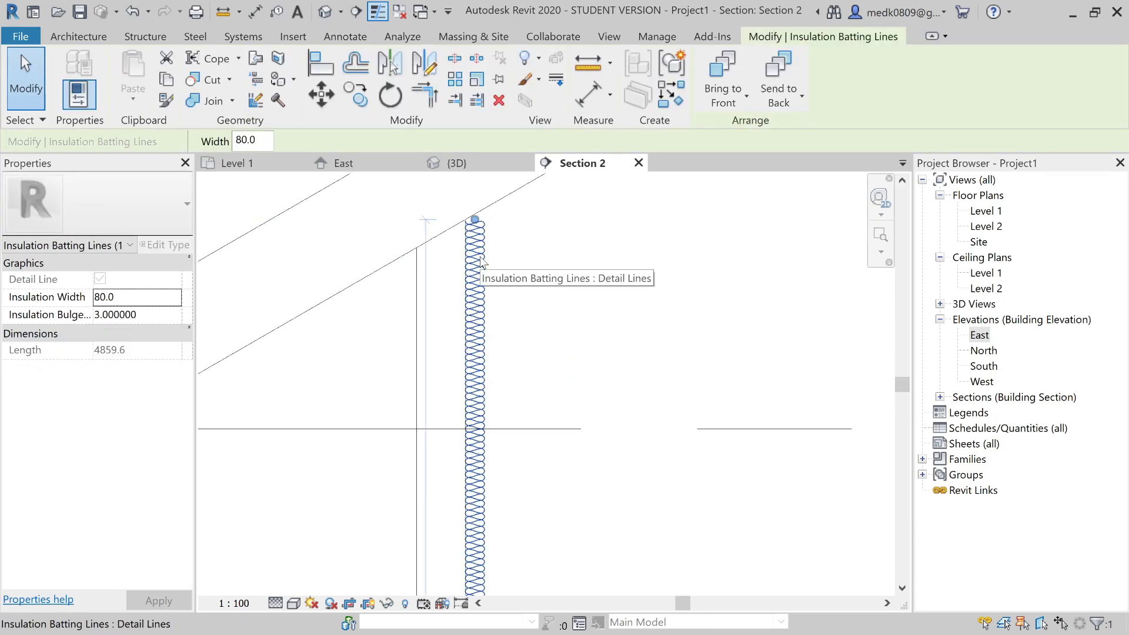
pyautogui.scroll(-5, 481, 259)
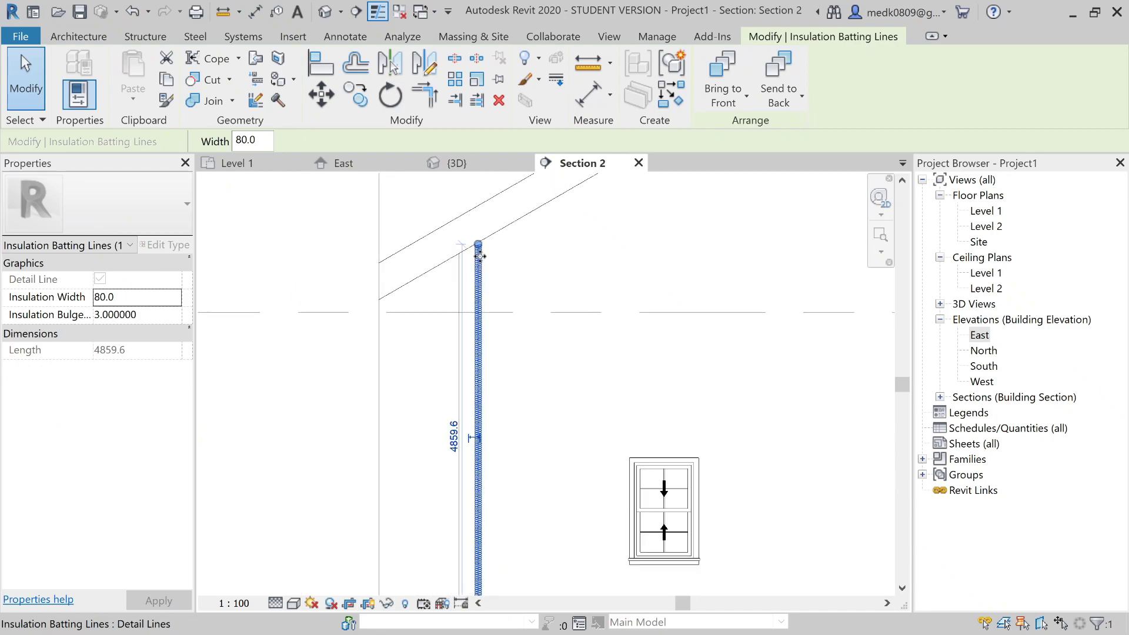
pyautogui.press('Escape')
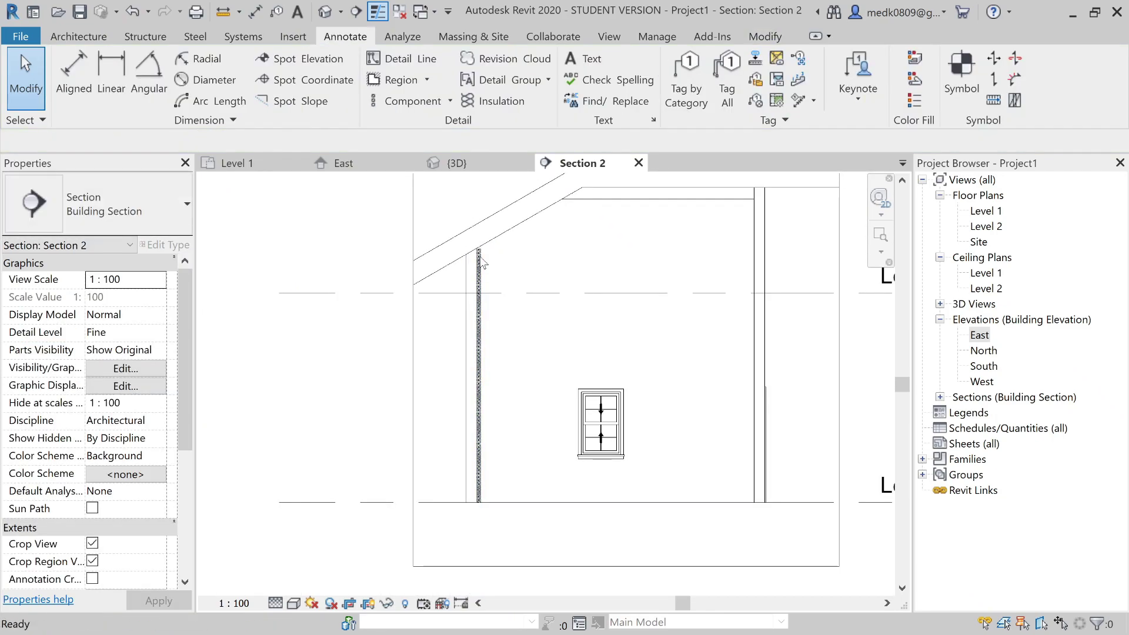
pyautogui.scroll(3, 439, 301)
pyautogui.scroll(1, 440, 304)
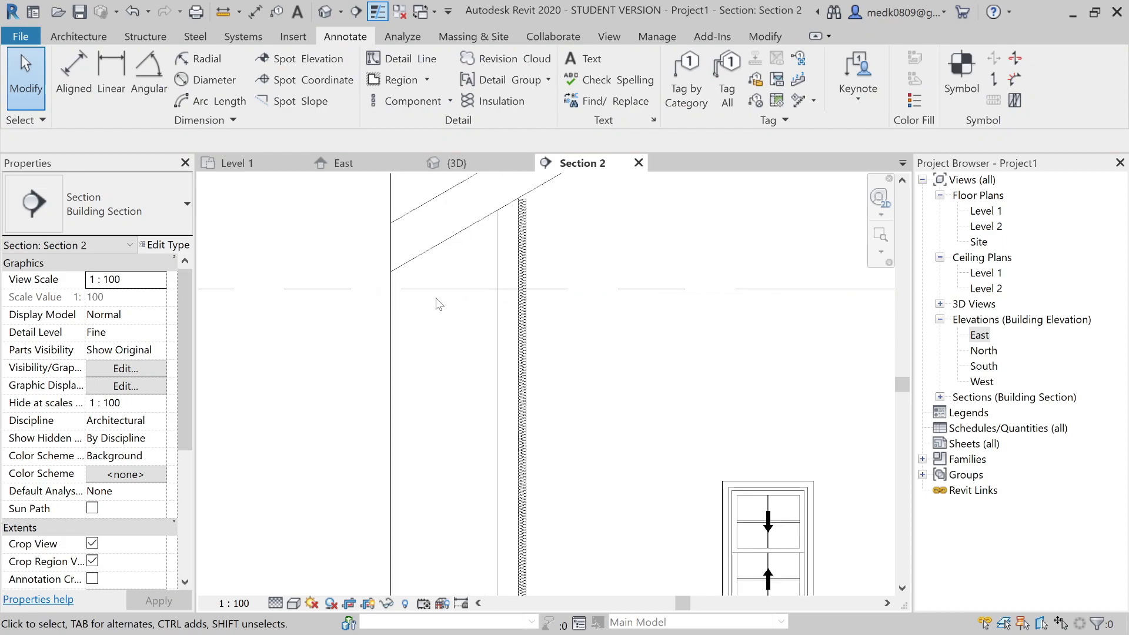
pyautogui.scroll(-5, 440, 304)
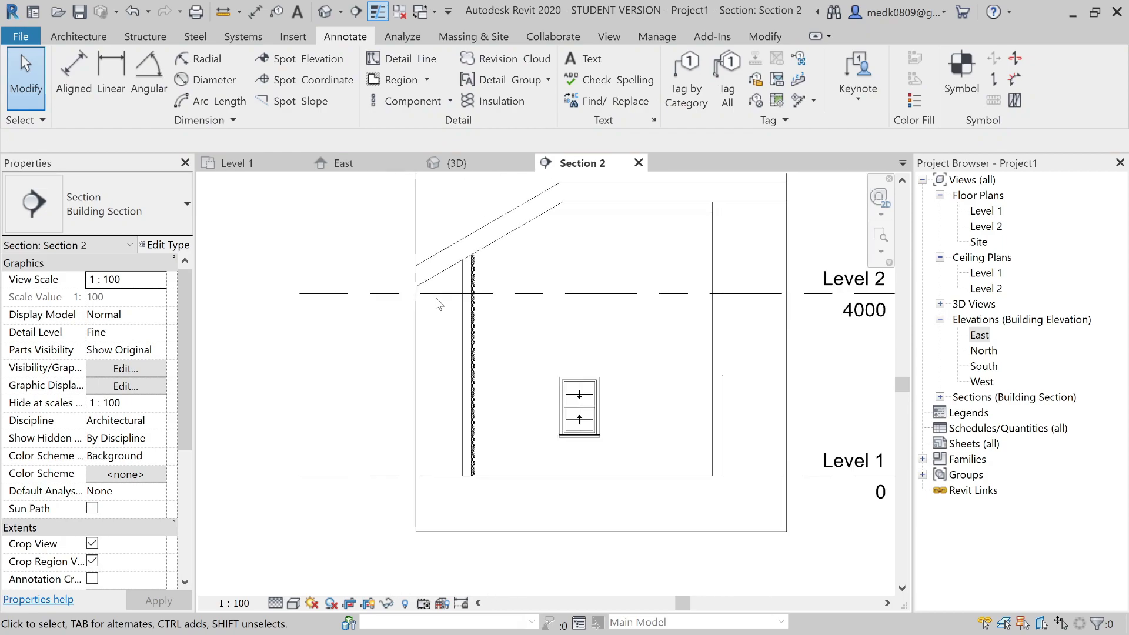
# Step: Return to the Level 1 floor plan and place a leaderless note reading "Text" in the empty area outside the building
pyautogui.click(266, 159)
pyautogui.scroll(3, 647, 357)
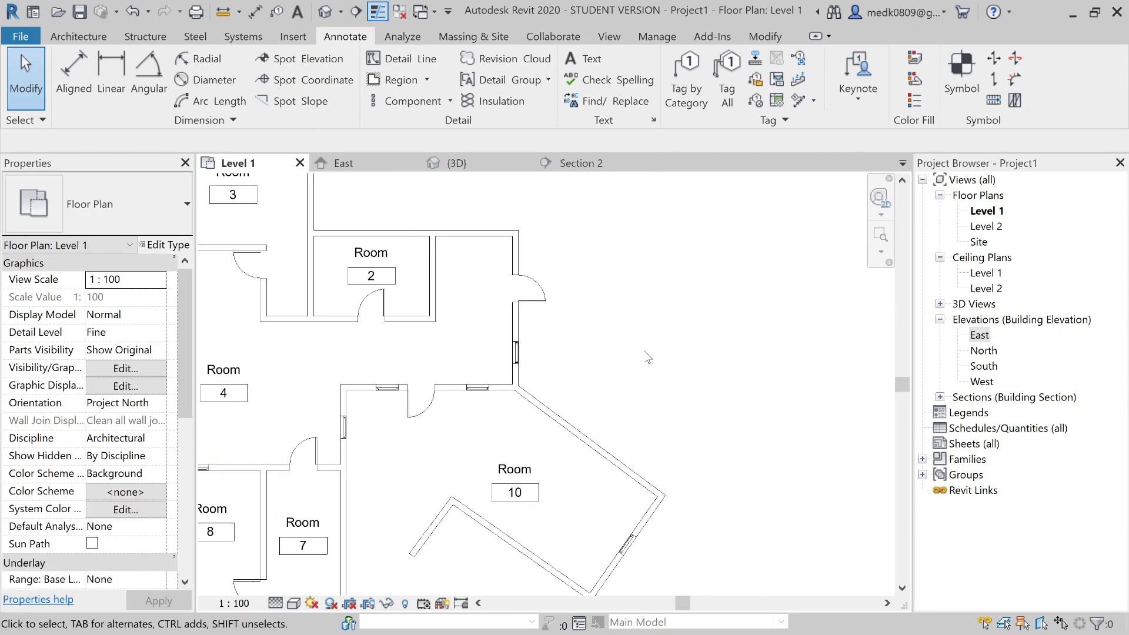
pyautogui.click(591, 59)
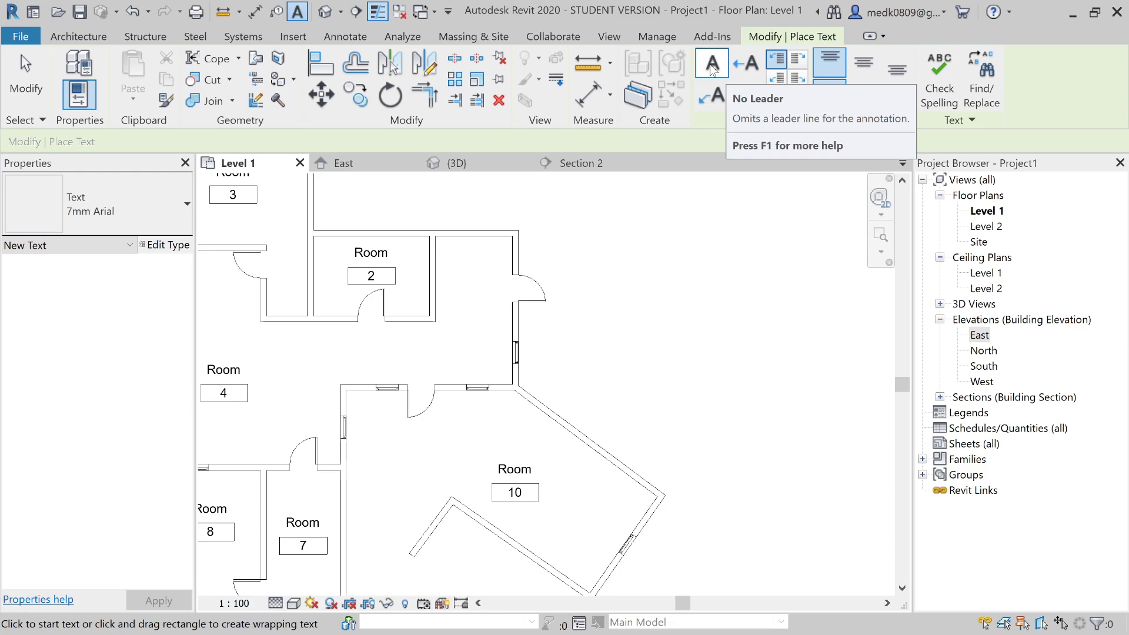
pyautogui.click(605, 319)
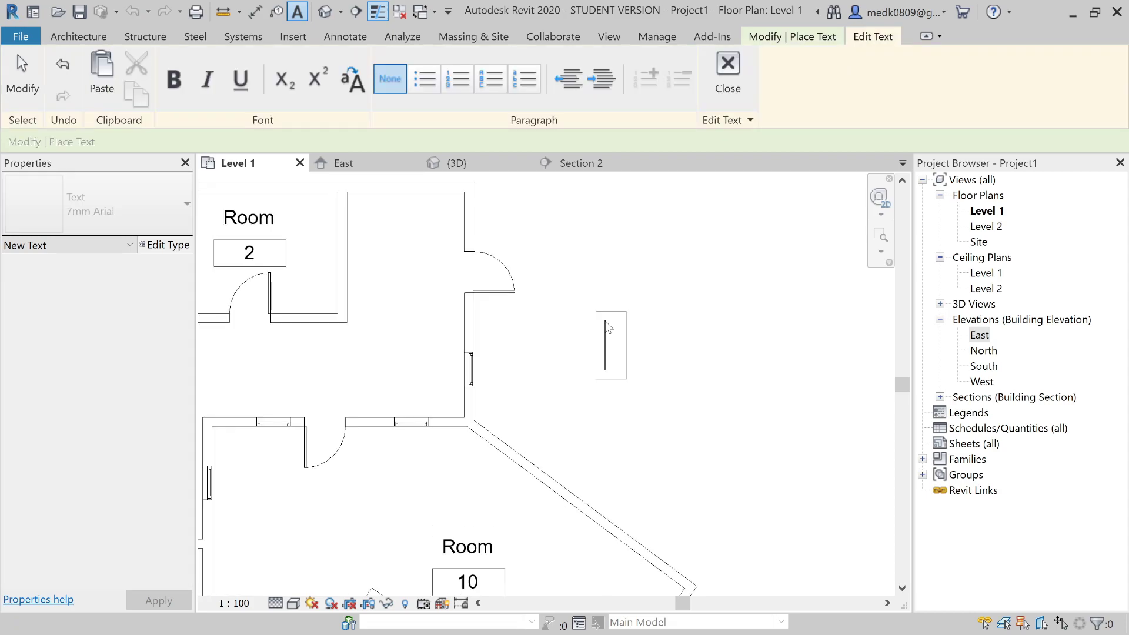
pyautogui.write('Text')
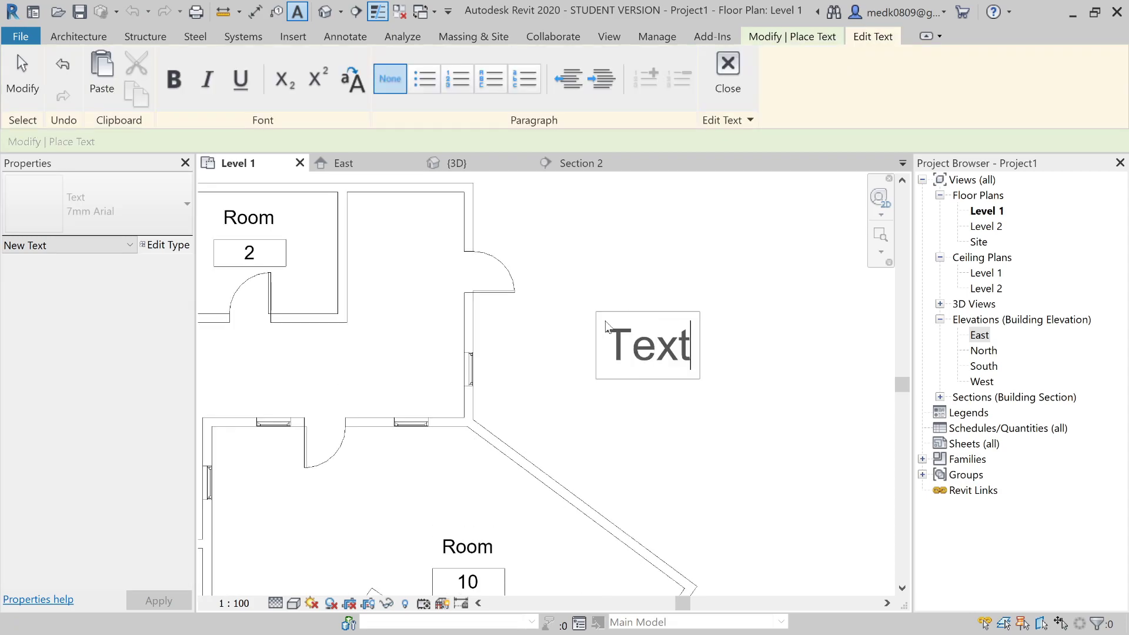
pyautogui.click(630, 251)
pyautogui.press('Escape')
pyautogui.press('Escape')
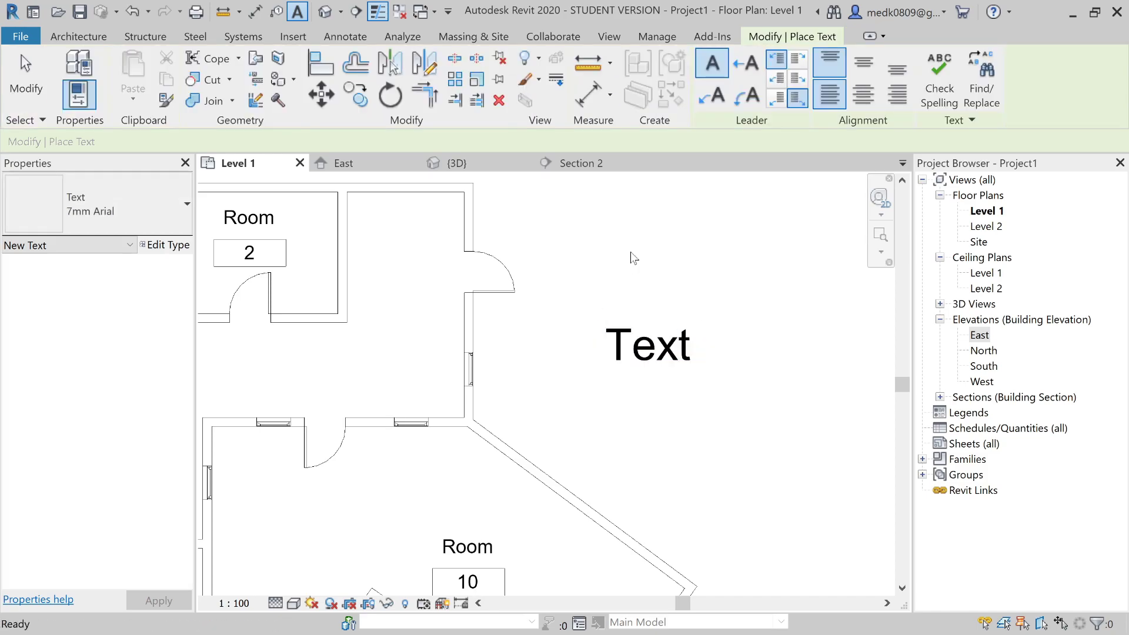
# Step: Move the "Text" note slightly down and to the right, then delete it
pyautogui.click(663, 338)
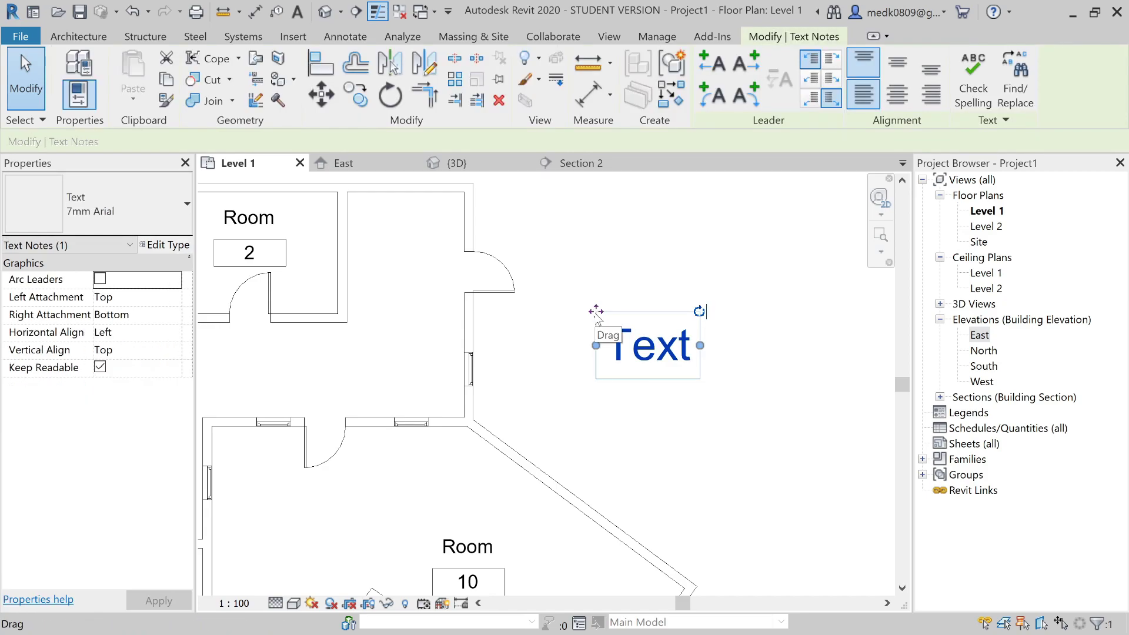
pyautogui.keyDown('ctrl'); pyautogui.moveTo(596, 313); pyautogui.dragTo(632, 344); pyautogui.keyUp('ctrl')
pyautogui.press('Escape')
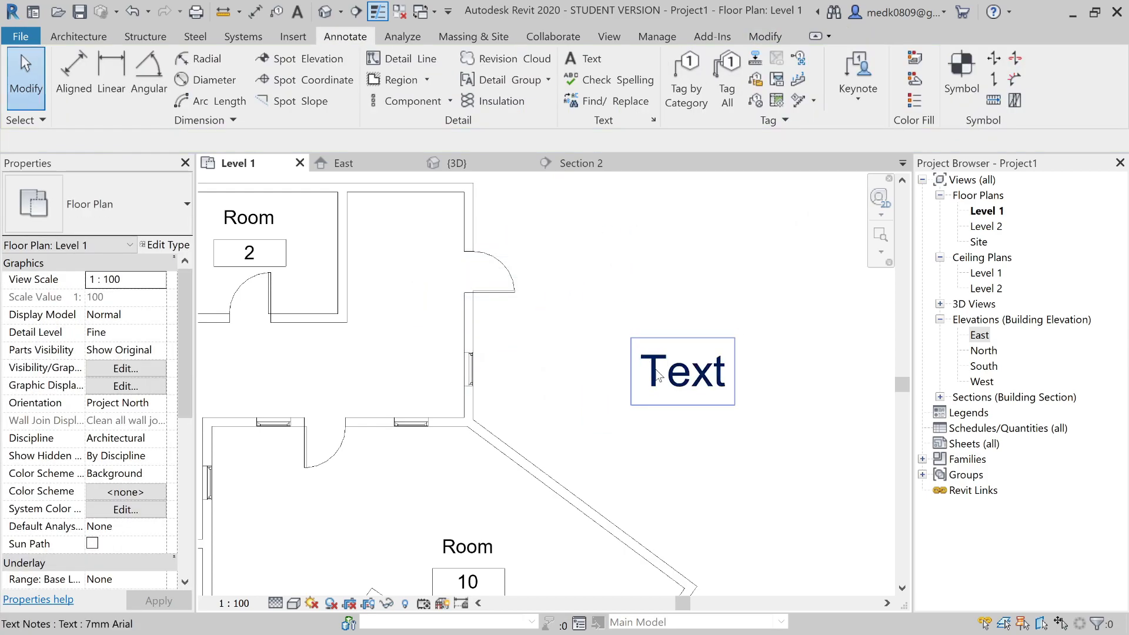
pyautogui.click(657, 375)
pyautogui.press('Delete')
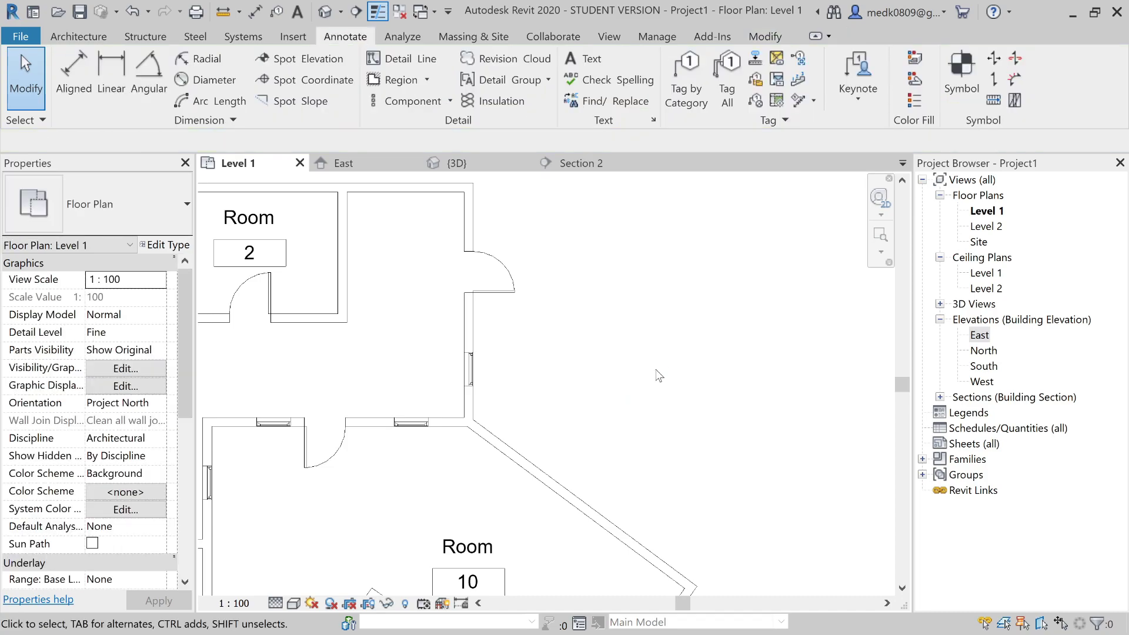
# Step: Place a 7mm Arial note reading "Window" outside the building, with a two-segment leader pointing at the window north of the angled wall
pyautogui.click(599, 59)
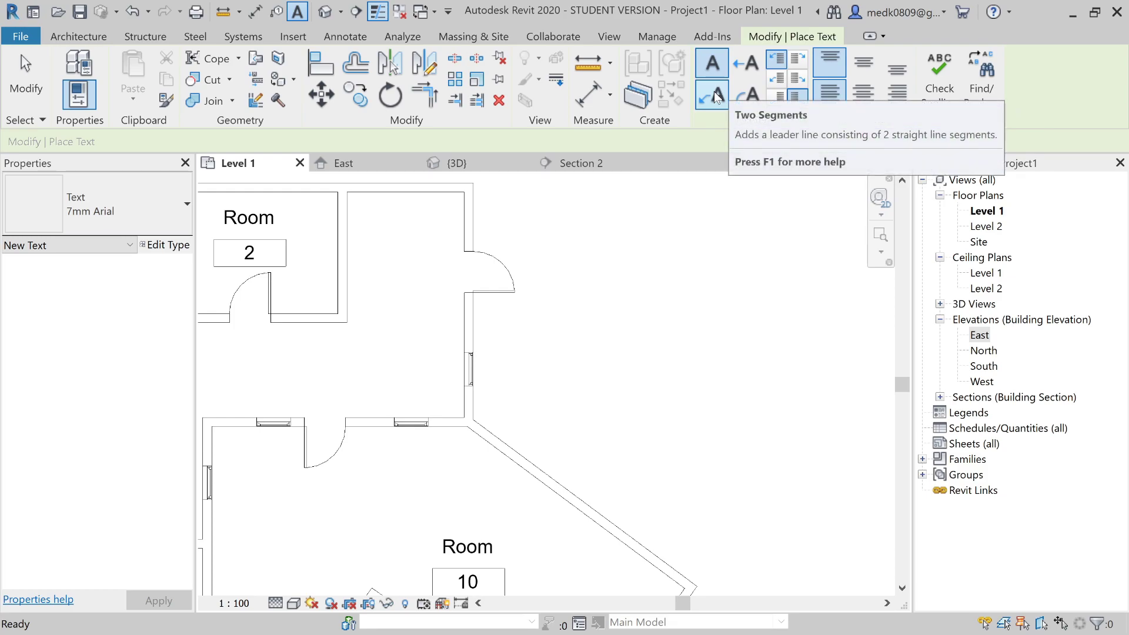
pyautogui.click(714, 91)
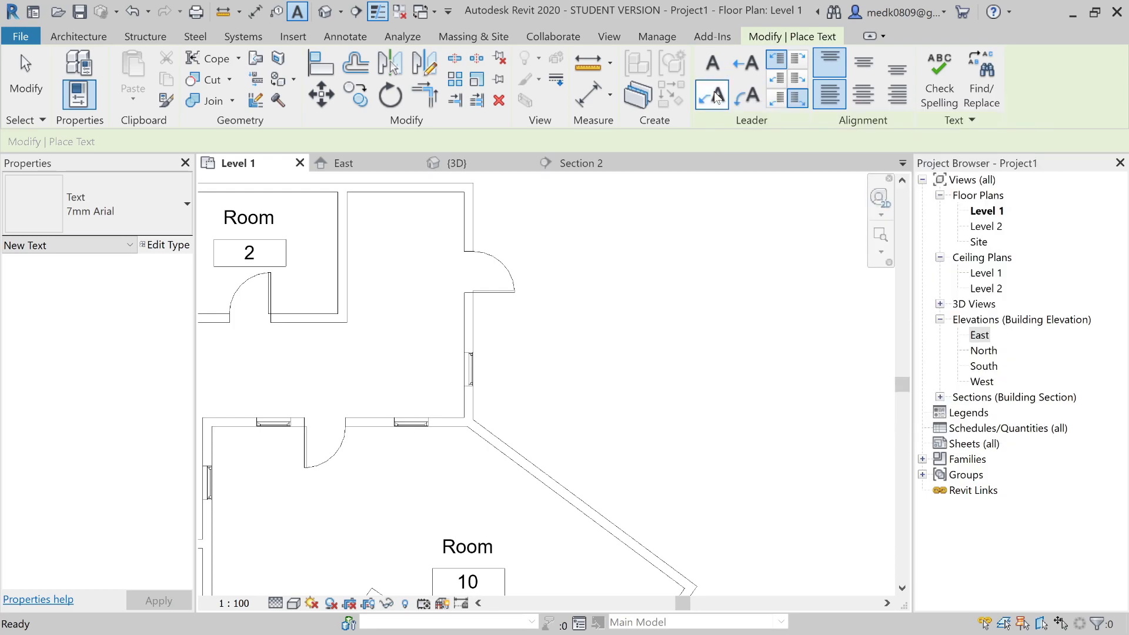
pyautogui.scroll(2, 562, 299)
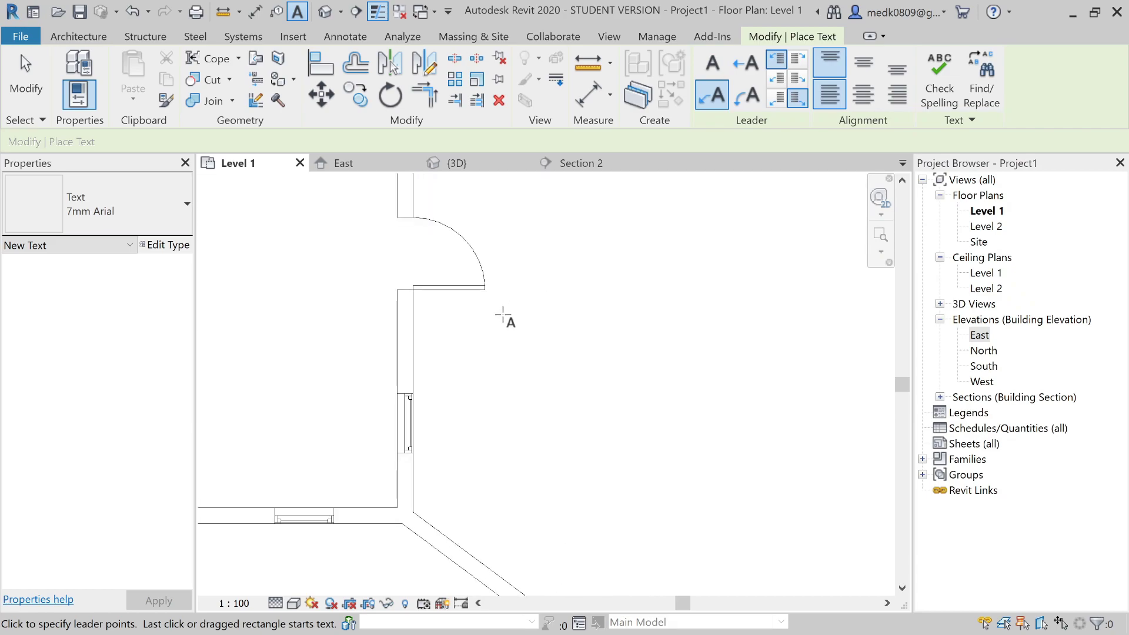
pyautogui.scroll(1, 407, 442)
pyautogui.scroll(1, 408, 442)
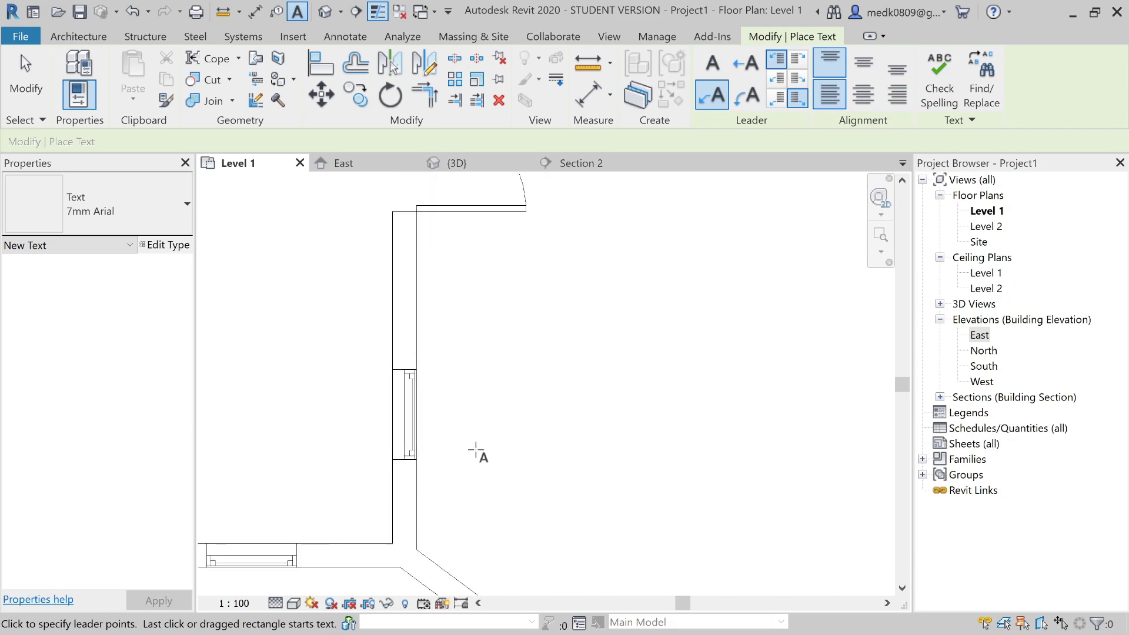
pyautogui.click(420, 415)
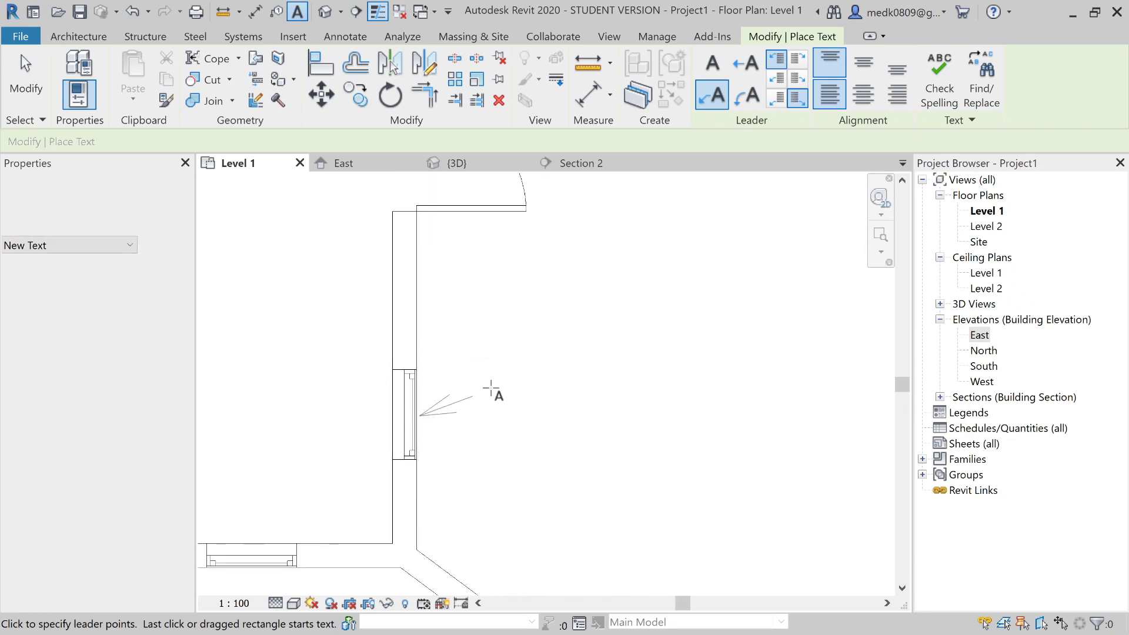
pyautogui.click(522, 504)
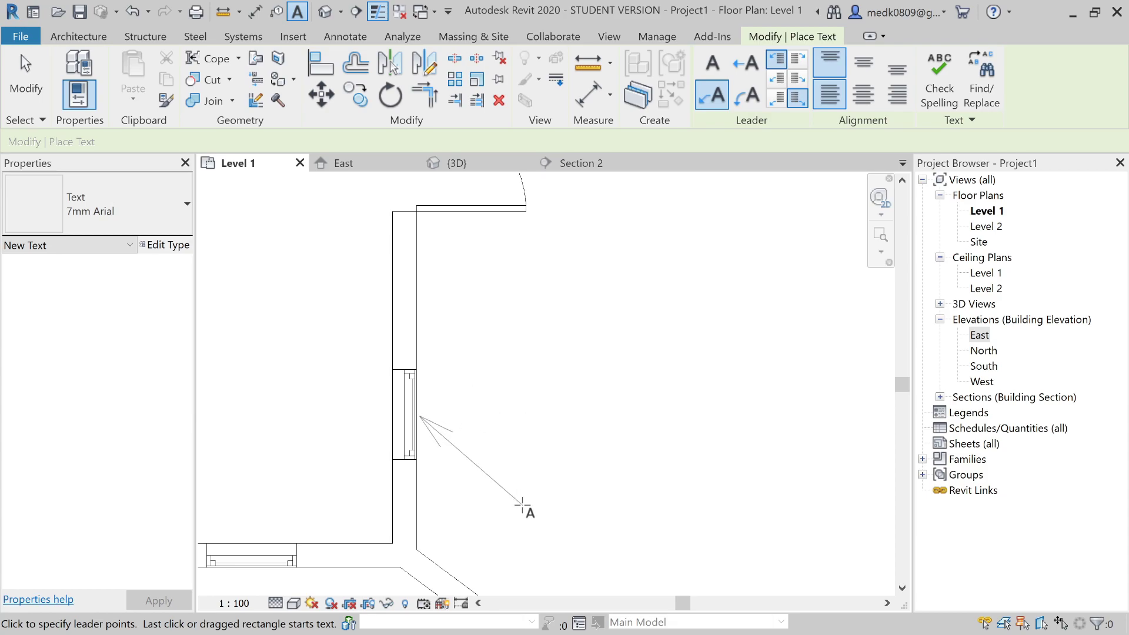
pyautogui.click(632, 536)
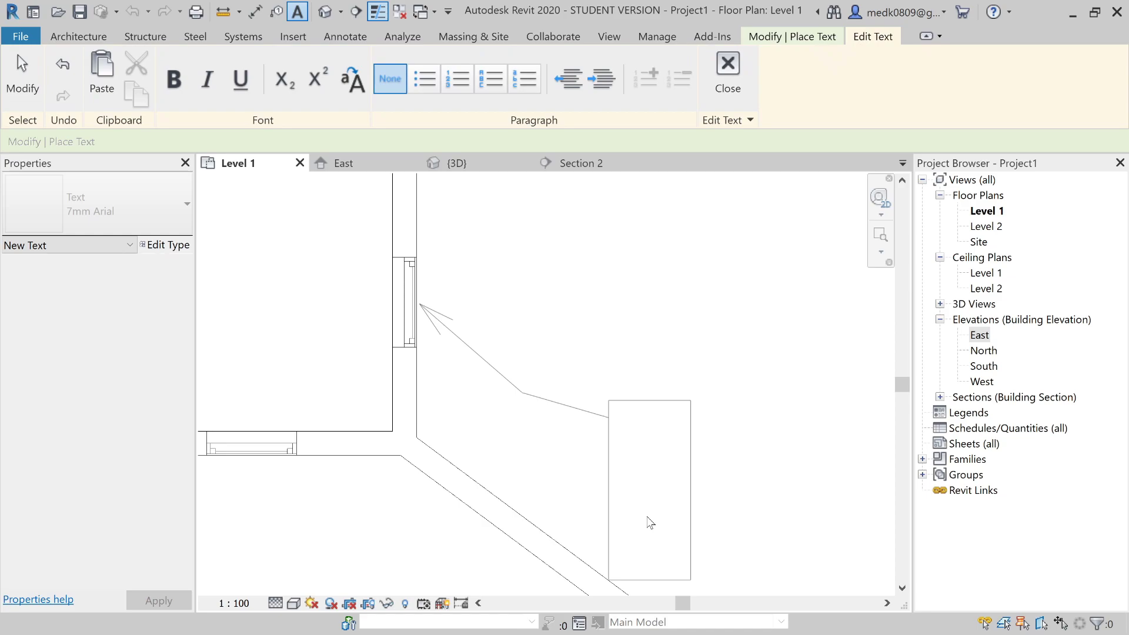
pyautogui.write('Window')
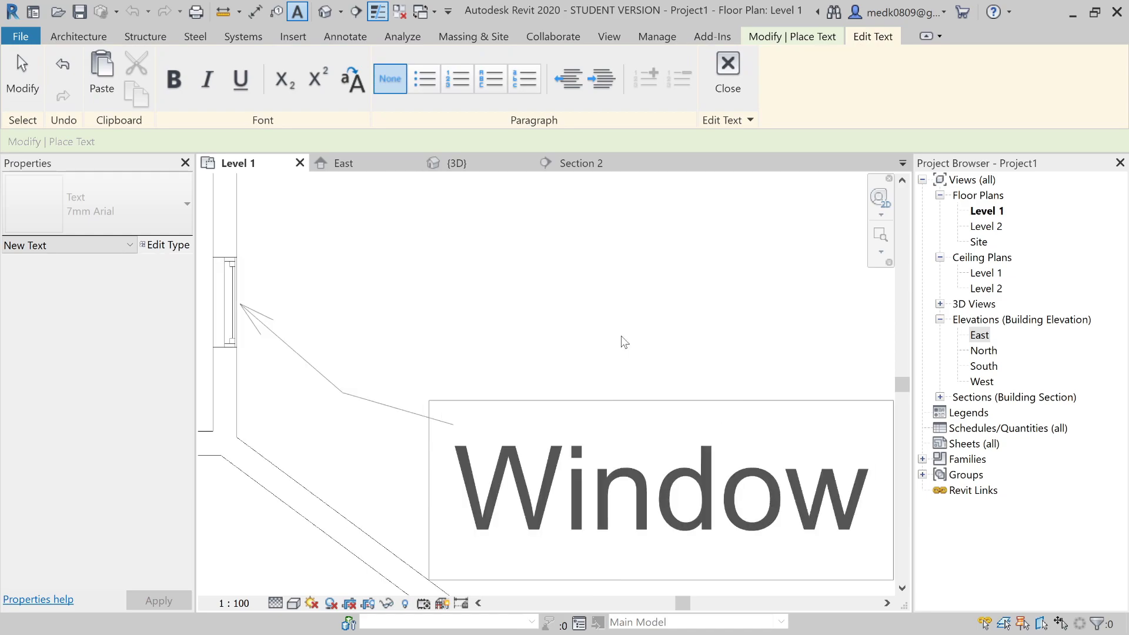
pyautogui.click(618, 284)
pyautogui.scroll(-2, 620, 284)
pyautogui.press('Escape')
pyautogui.press('Escape')
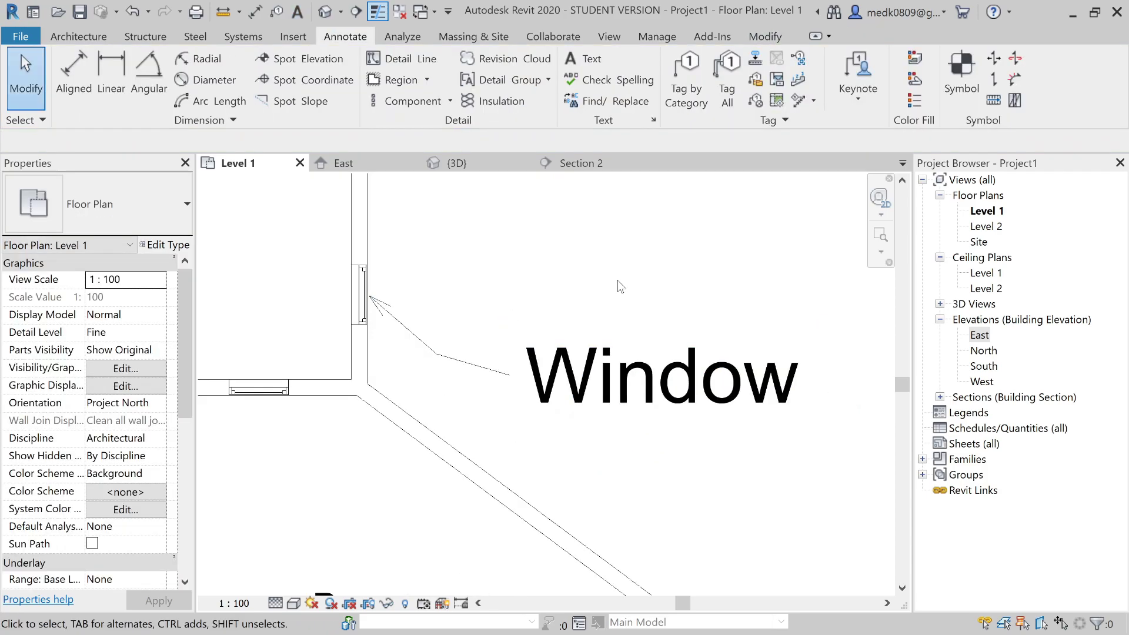
# Step: Move the "Window" note's leader arrowhead slightly lower on the window, then delete the note
pyautogui.click(659, 401)
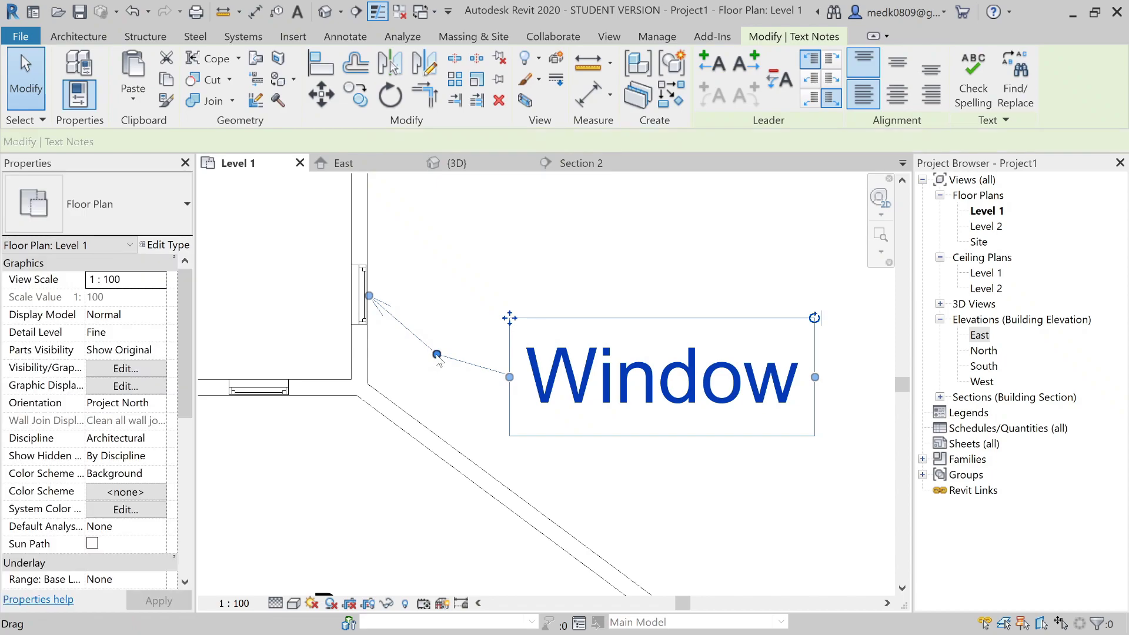
pyautogui.moveTo(369, 297)
pyautogui.mouseDown()
pyautogui.moveTo(369, 321)
pyautogui.moveTo(369, 301)
pyautogui.moveTo(369, 311)
pyautogui.mouseUp()
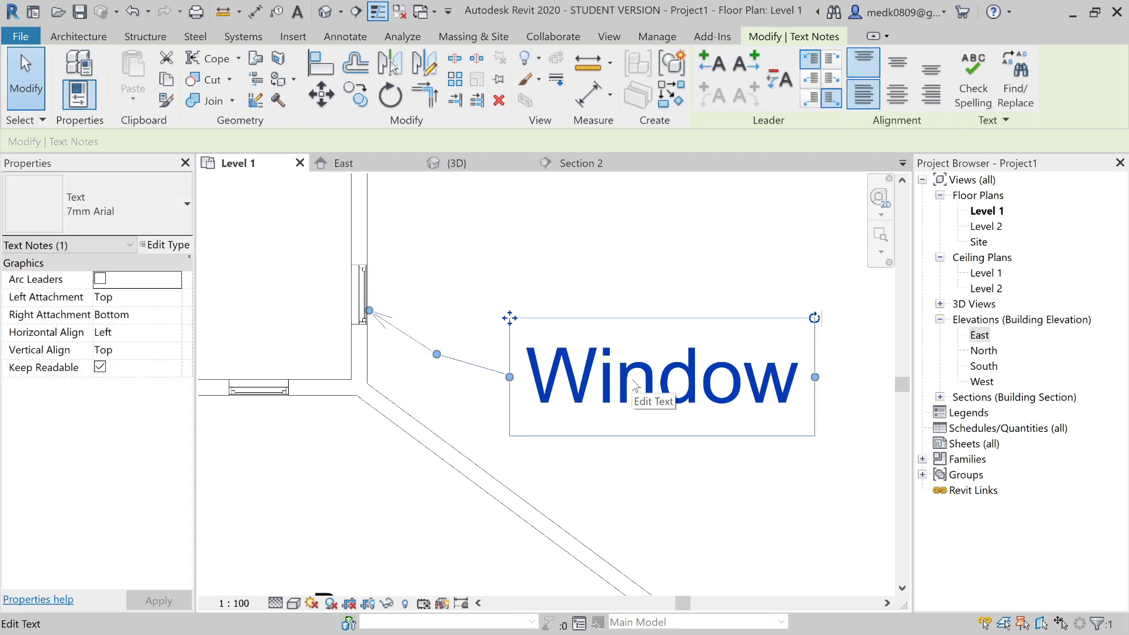
pyautogui.press('Escape')
pyautogui.scroll(-2, 635, 386)
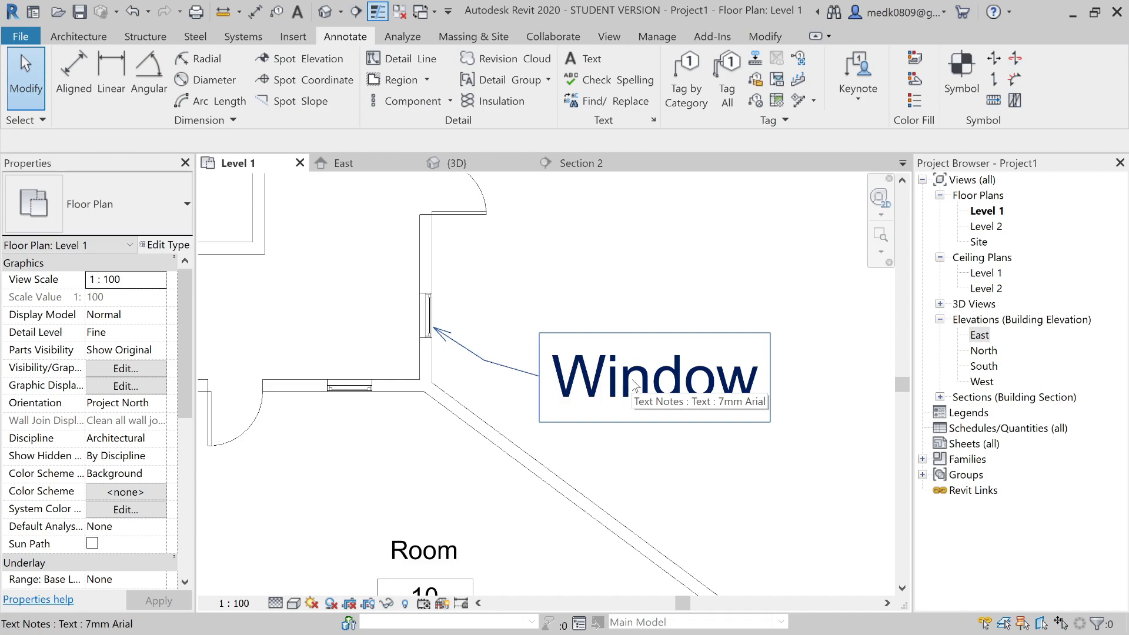
pyautogui.click(635, 386)
pyautogui.press('Delete')
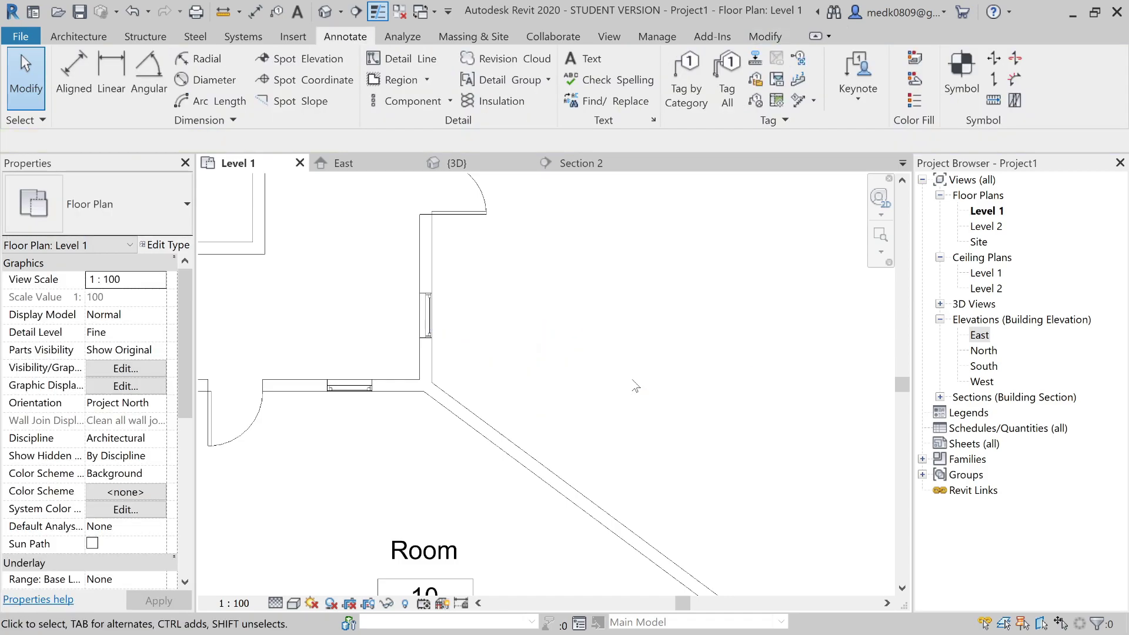
pyautogui.click(588, 59)
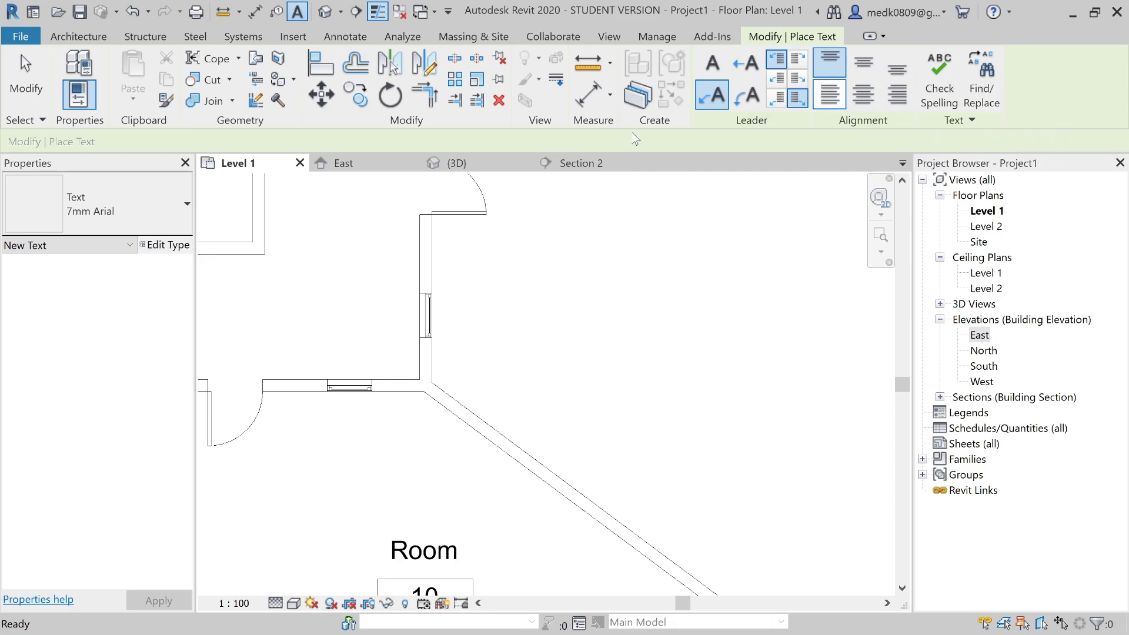
pyautogui.click(176, 209)
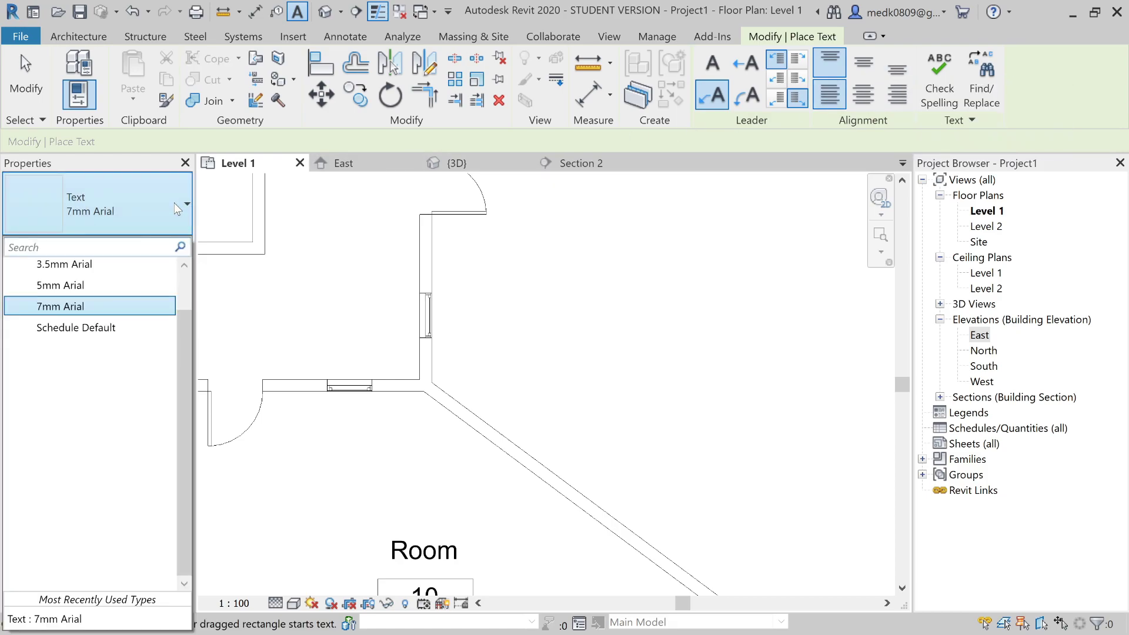
pyautogui.click(116, 259)
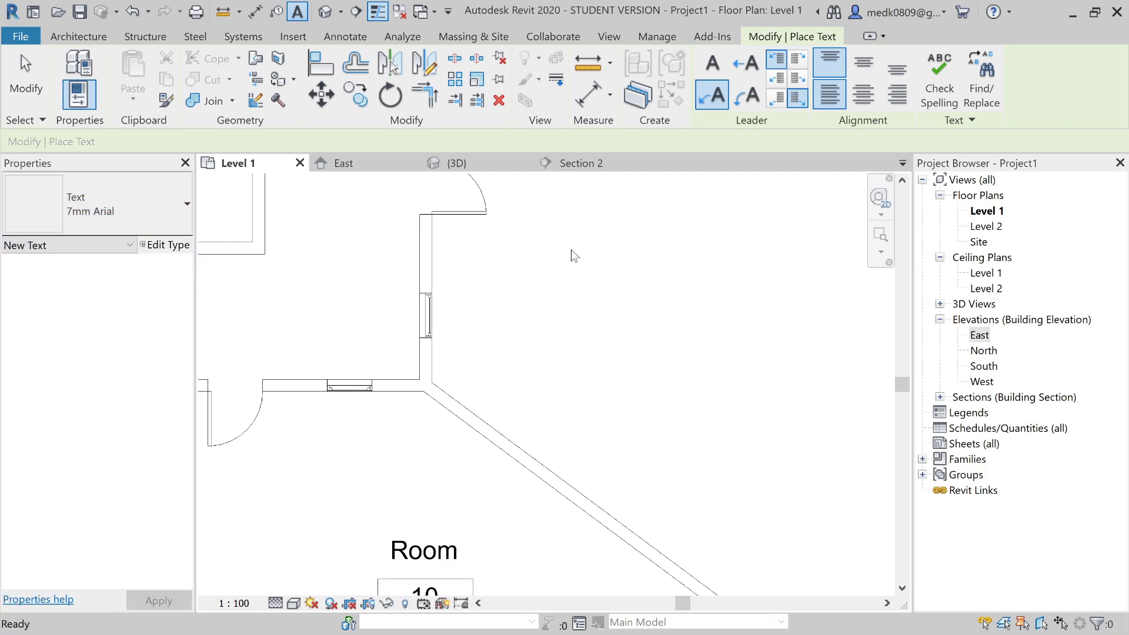
pyautogui.press('Escape')
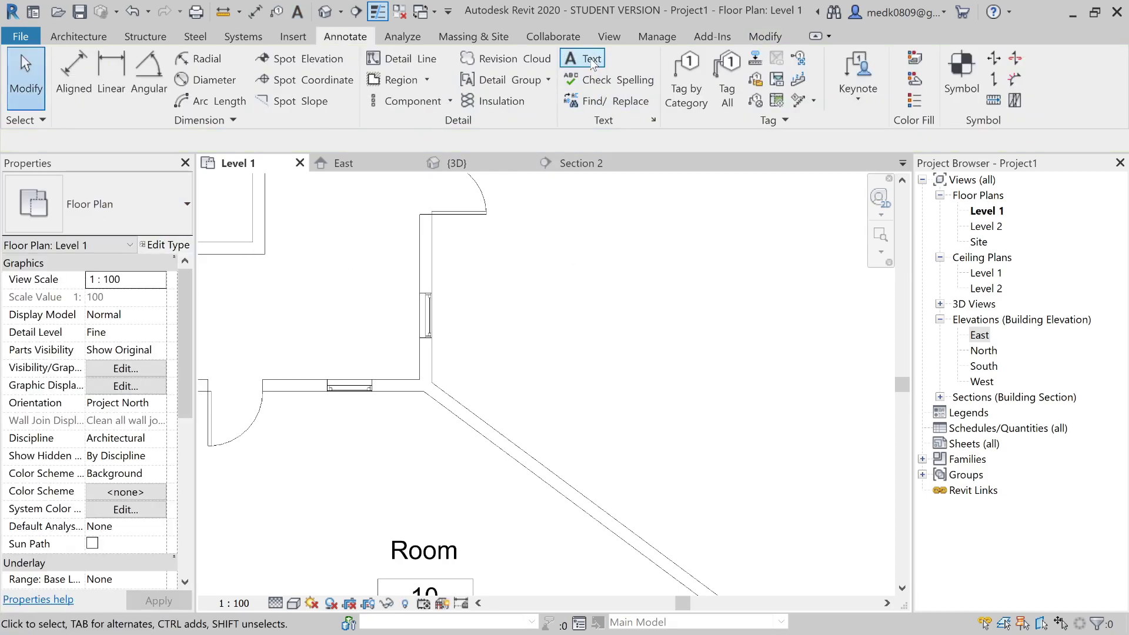
# Step: Place a leaderless 2.5mm Arial note reading "Text" in the empty area outside the building
pyautogui.click(592, 60)
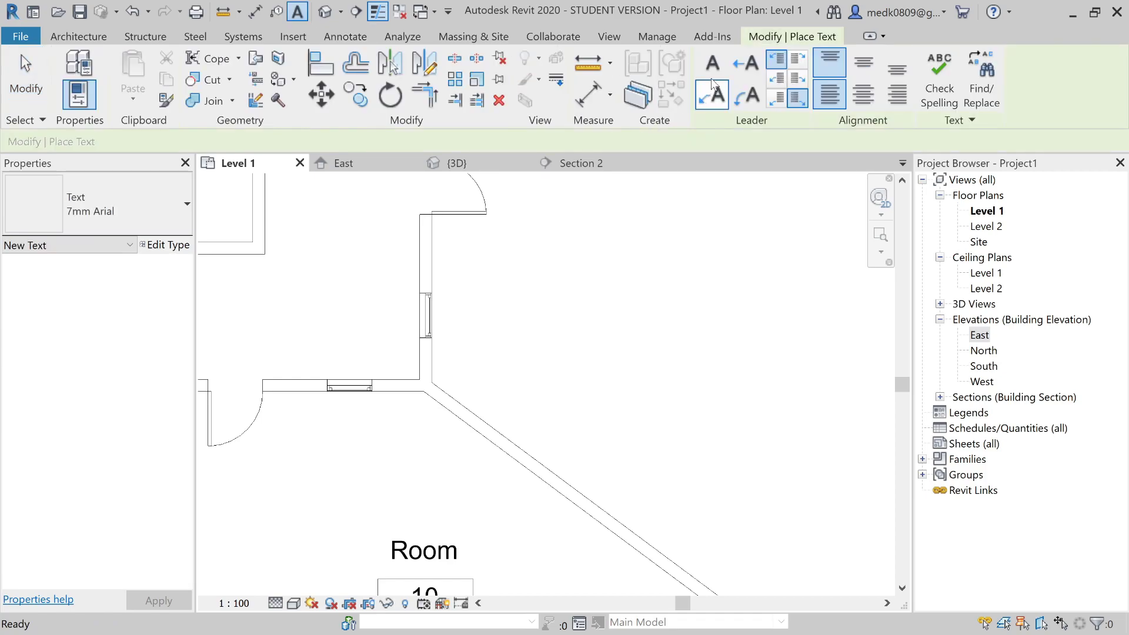
pyautogui.click(713, 69)
pyautogui.click(154, 221)
pyautogui.scroll(1, 111, 270)
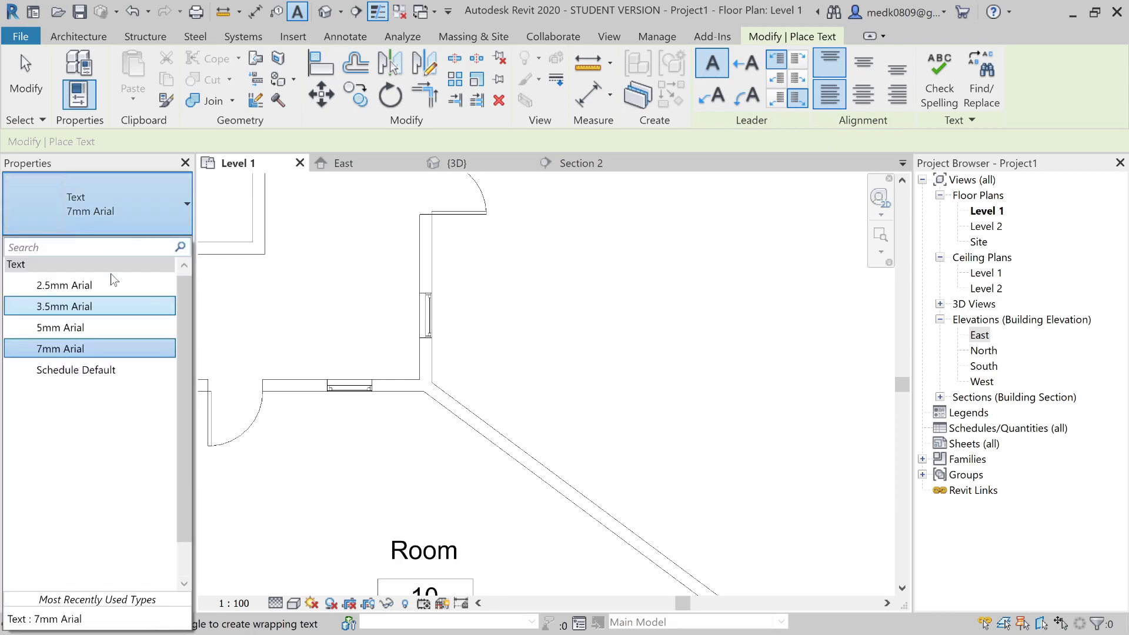
pyautogui.click(77, 284)
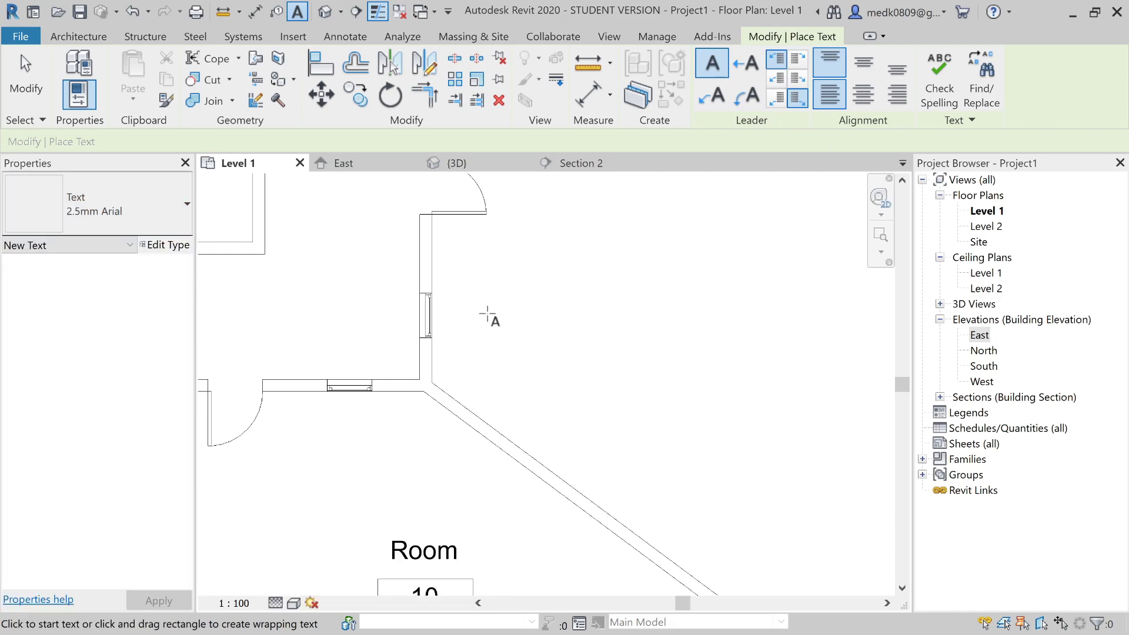
pyautogui.click(570, 315)
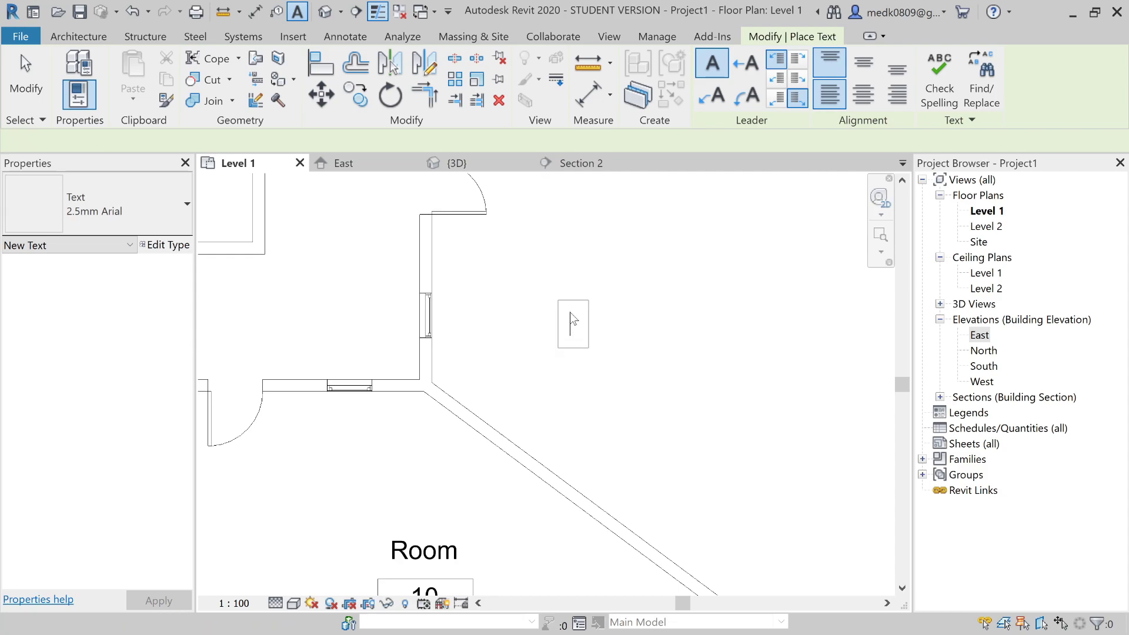
pyautogui.write('Text')
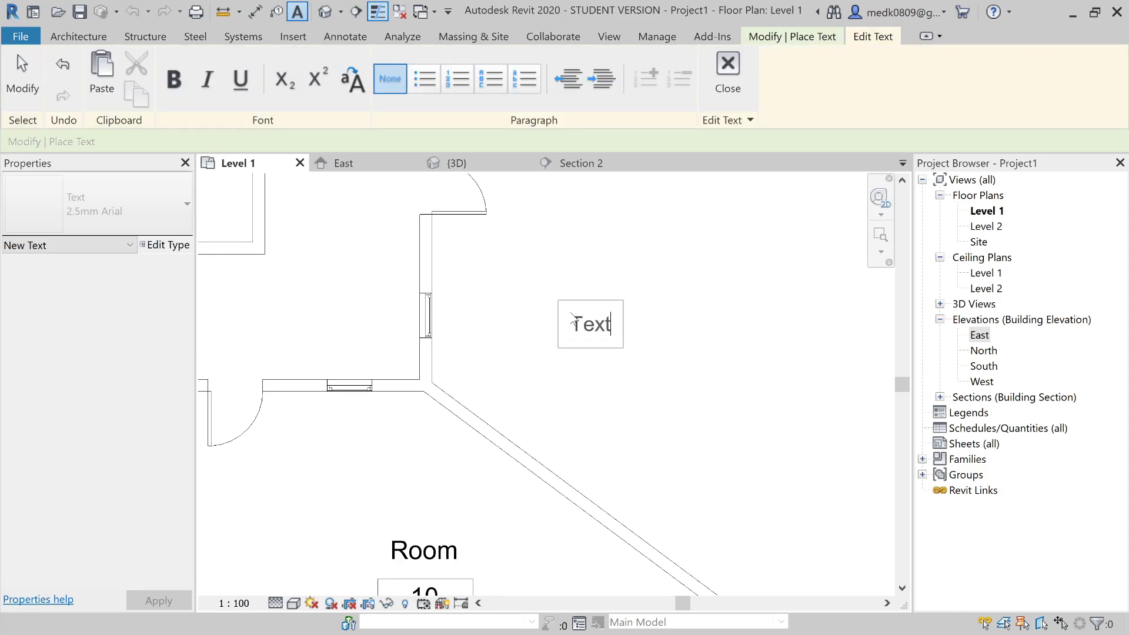
pyautogui.click(657, 305)
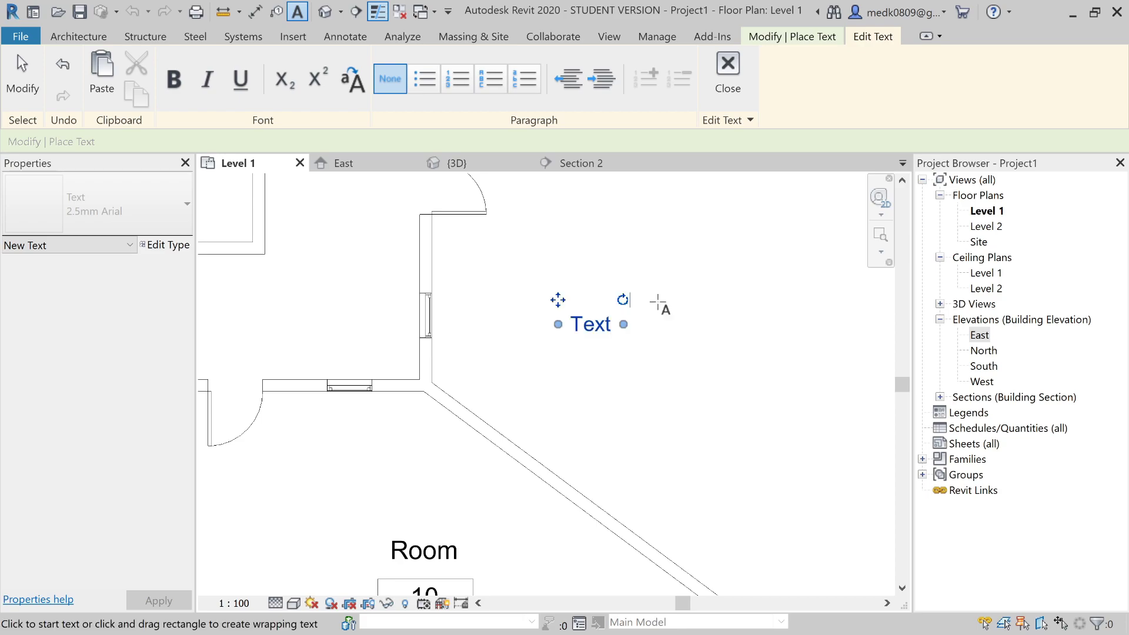
pyautogui.press('Escape')
pyautogui.press('Escape')
pyautogui.scroll(3, 599, 329)
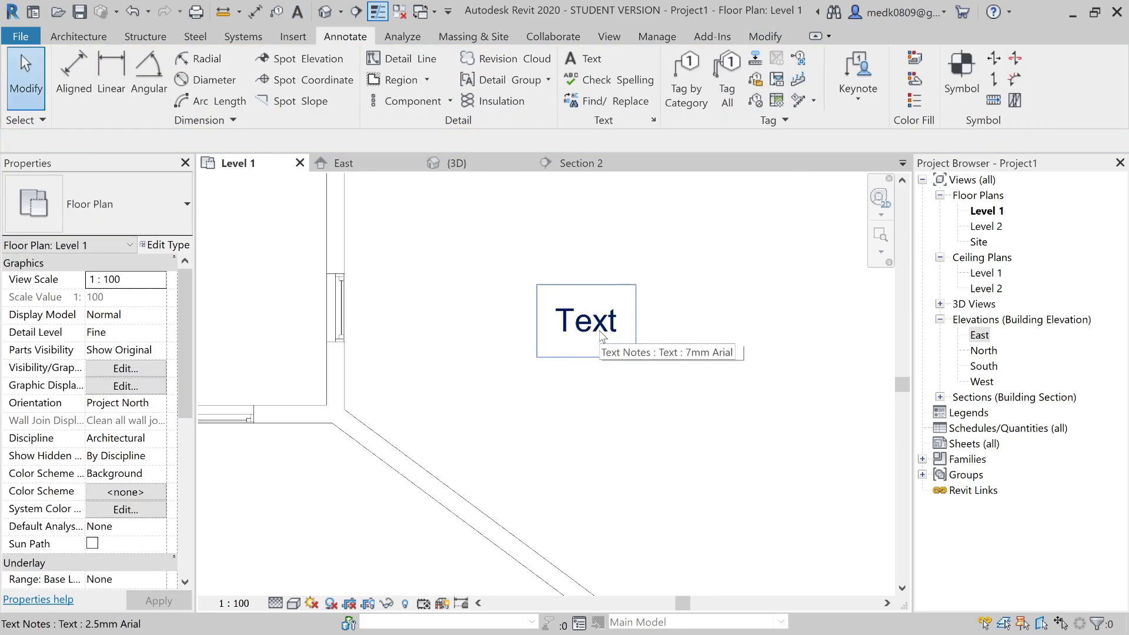
pyautogui.scroll(-2, 601, 335)
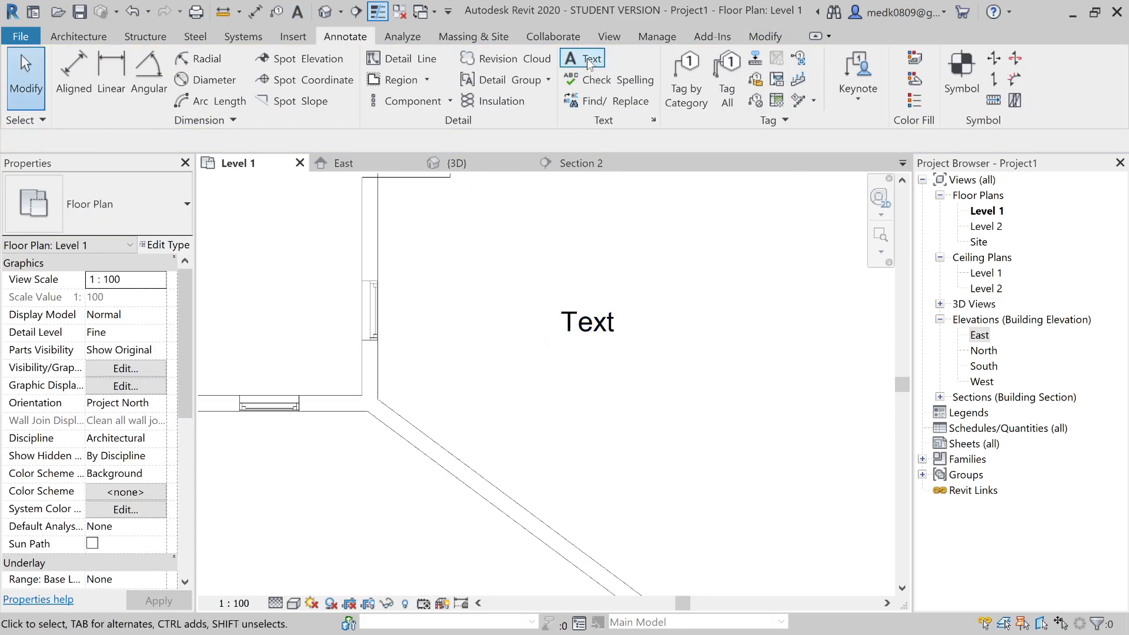
# Step: Place a second leaderless note reading "Text" in 7mm Arial to the right of the small note
pyautogui.press('t')
pyautogui.press('x')
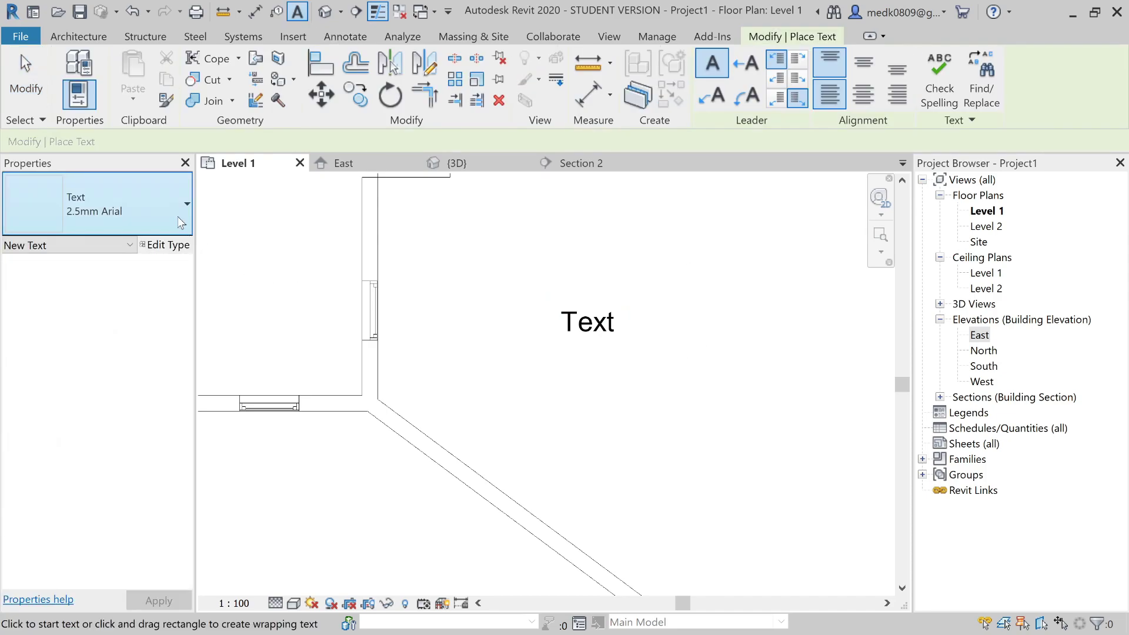
pyautogui.click(171, 209)
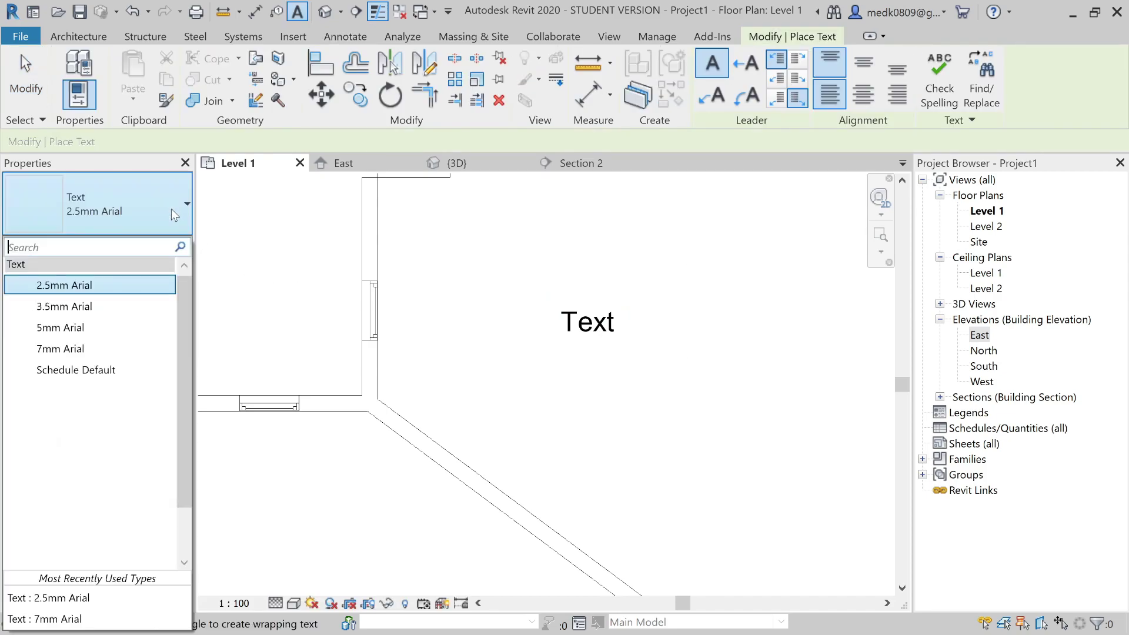
pyautogui.click(133, 348)
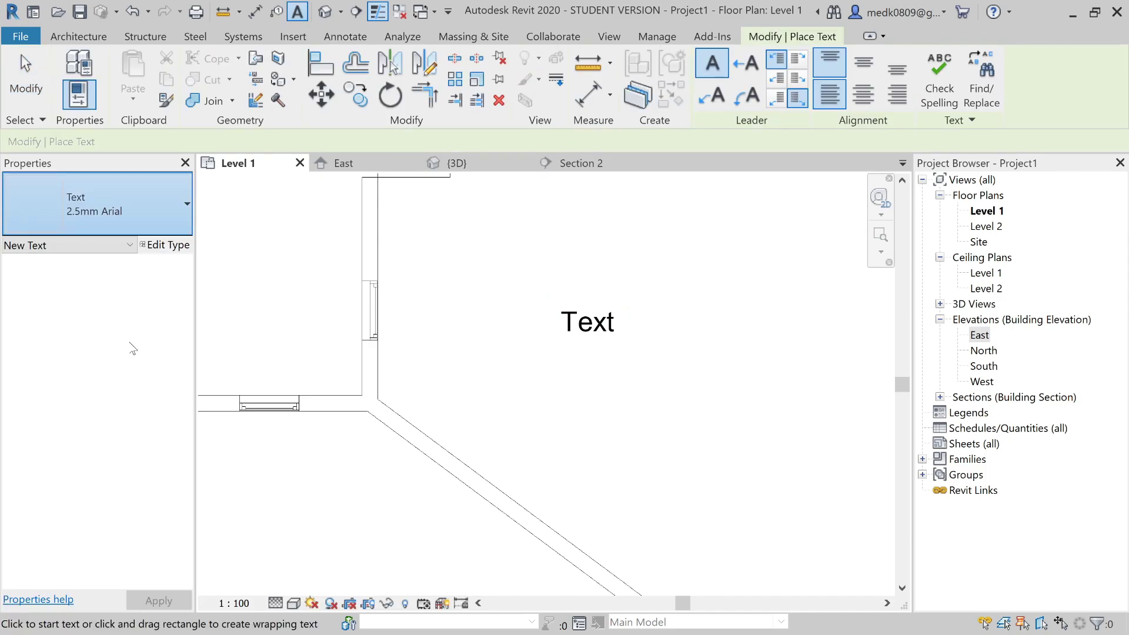
pyautogui.click(688, 329)
pyautogui.write('Text')
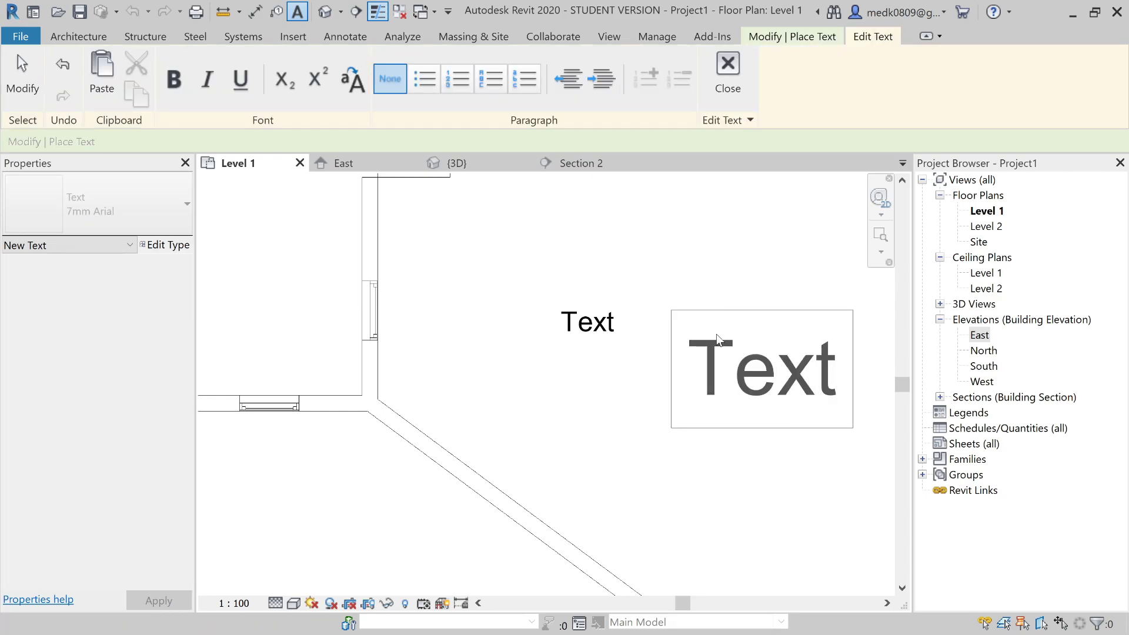
pyautogui.click(713, 277)
pyautogui.press('Escape')
pyautogui.press('Escape')
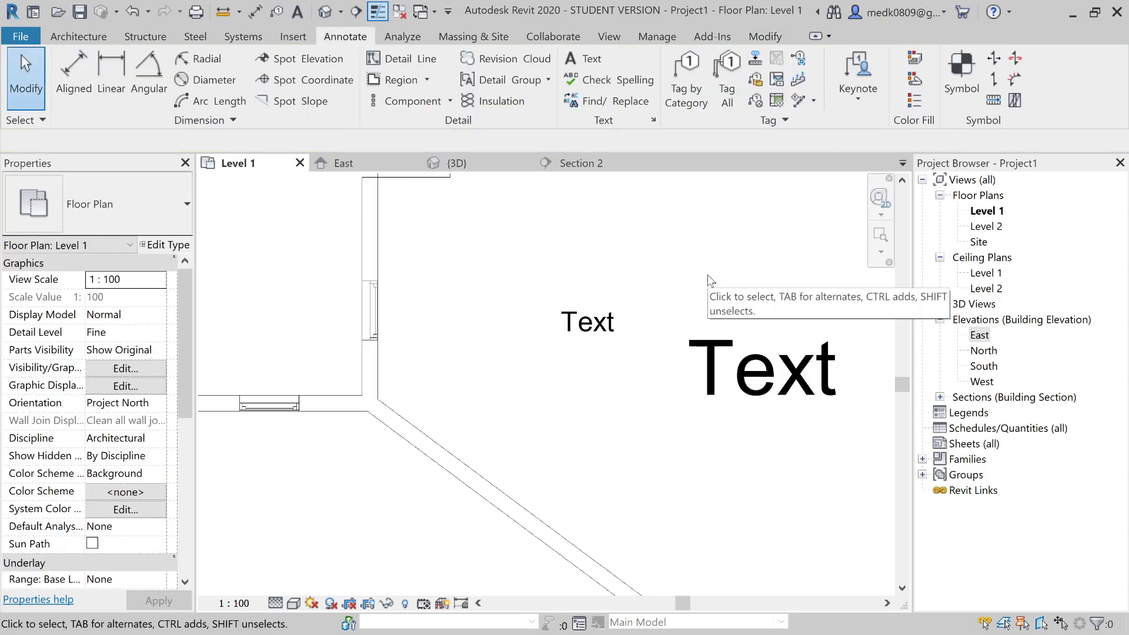
# Step: Delete both "Text" notes outside the building together
pyautogui.scroll(-2, 708, 280)
pyautogui.moveTo(550, 260)
pyautogui.mouseDown()
pyautogui.moveTo(849, 362)
pyautogui.moveTo(864, 383)
pyautogui.mouseUp()
pyautogui.press('Delete')
# Step: Use Tag by Category to tag the window north of the angled wall, with a horizontal tag and an attached-end leader
pyautogui.scroll(-1, 740, 281)
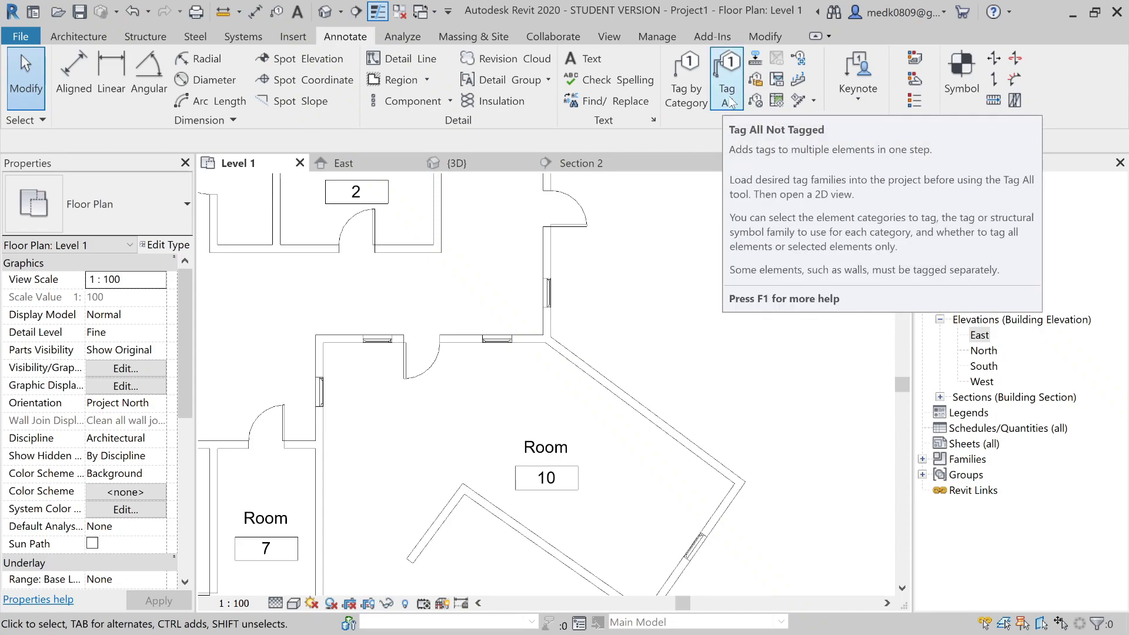
pyautogui.click(698, 97)
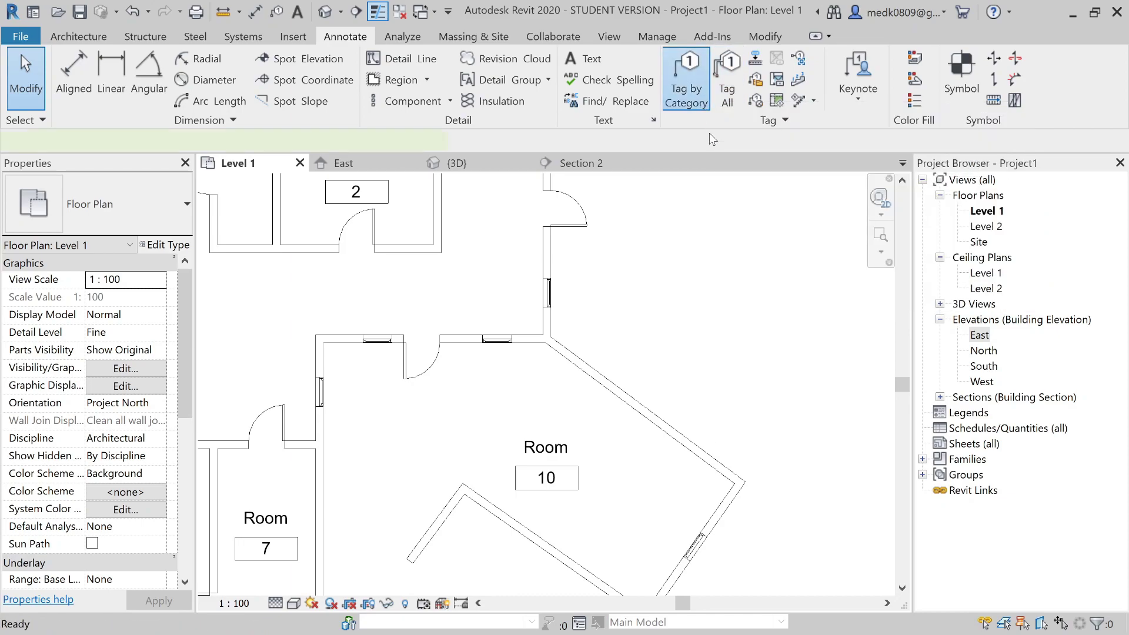
pyautogui.scroll(3, 577, 293)
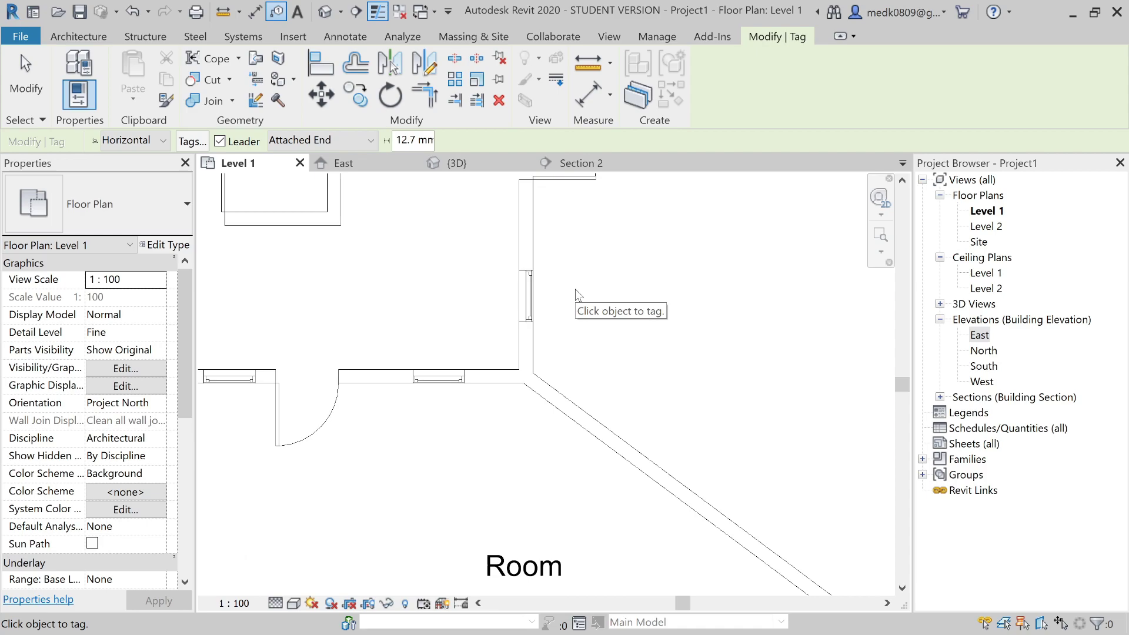
pyautogui.scroll(2, 576, 294)
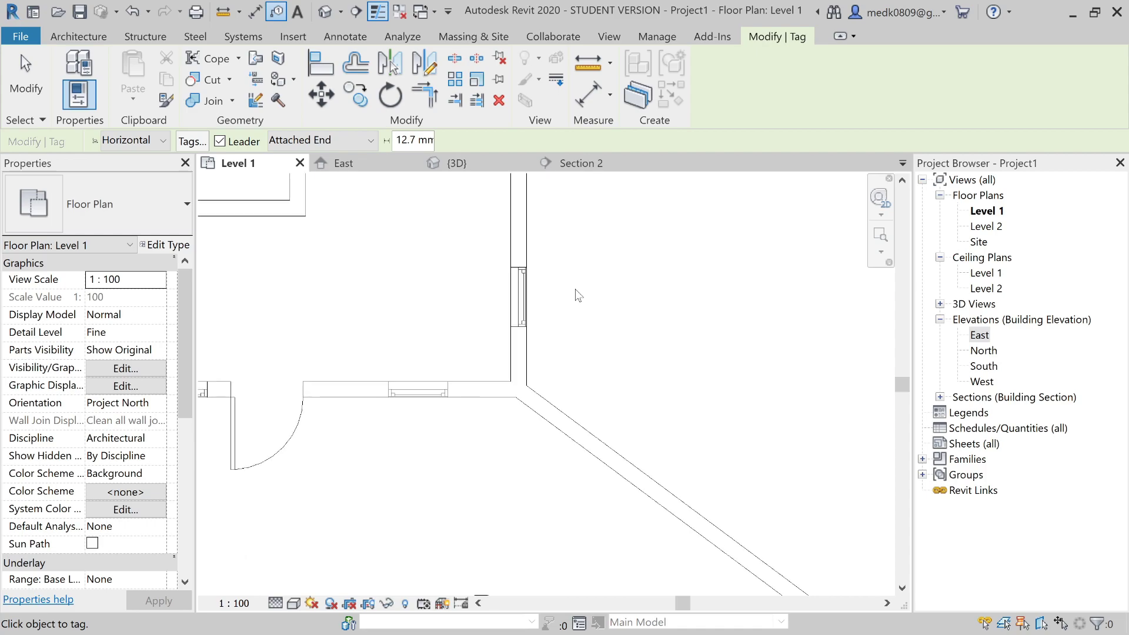
pyautogui.click(521, 300)
pyautogui.press('Escape')
pyautogui.press('Escape')
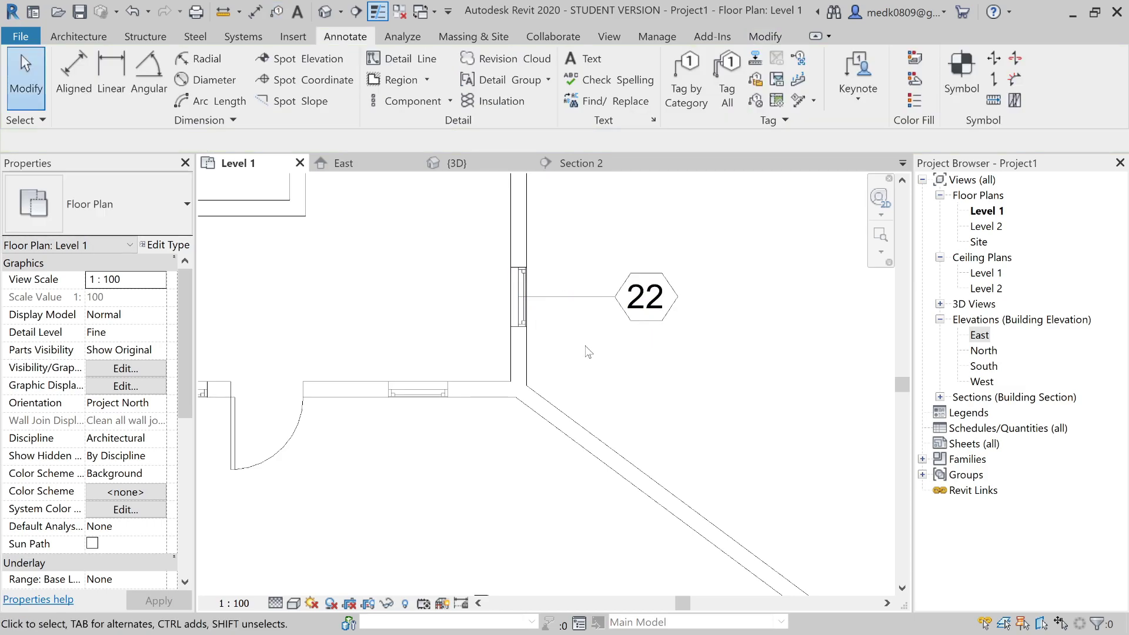
pyautogui.scroll(-3, 588, 351)
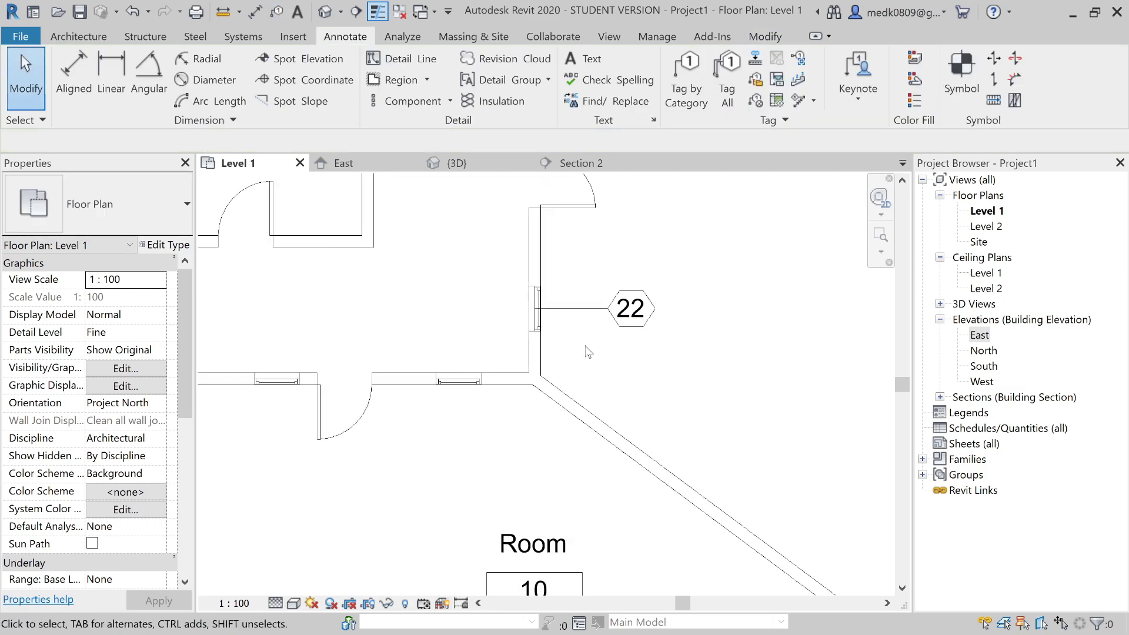
pyautogui.click(698, 109)
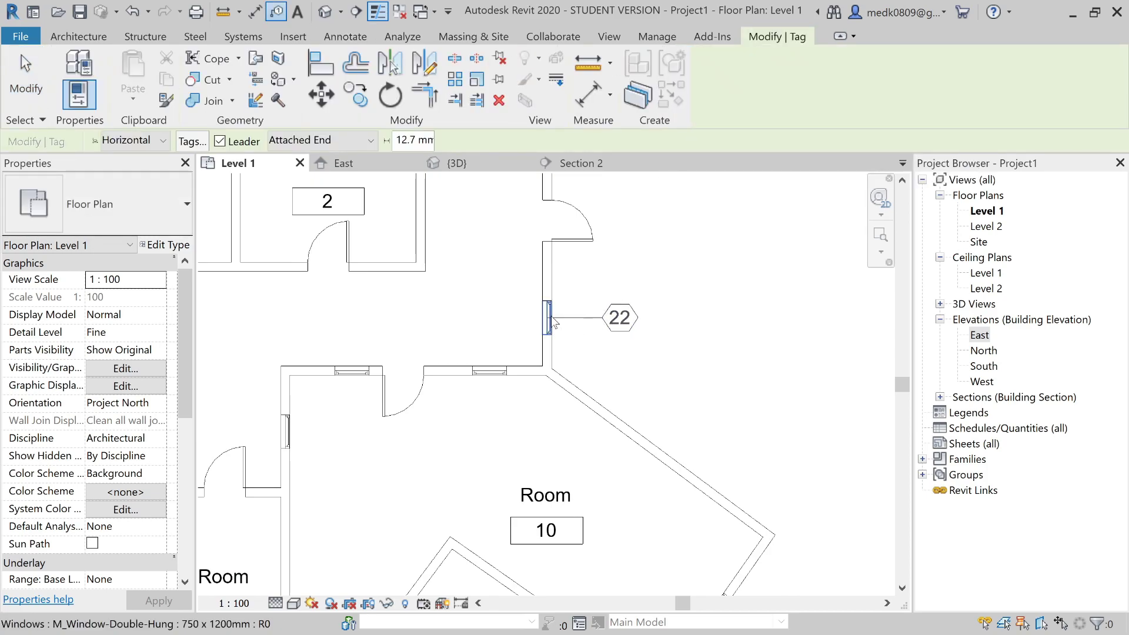
pyautogui.click(547, 340)
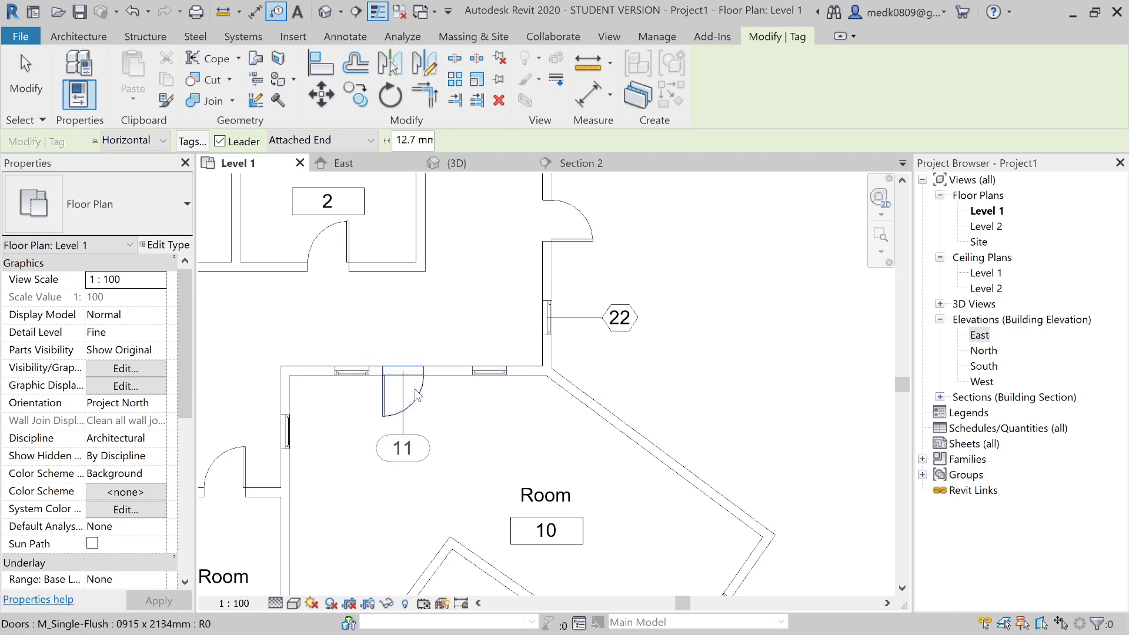
pyautogui.scroll(-3, 405, 391)
pyautogui.press('Escape')
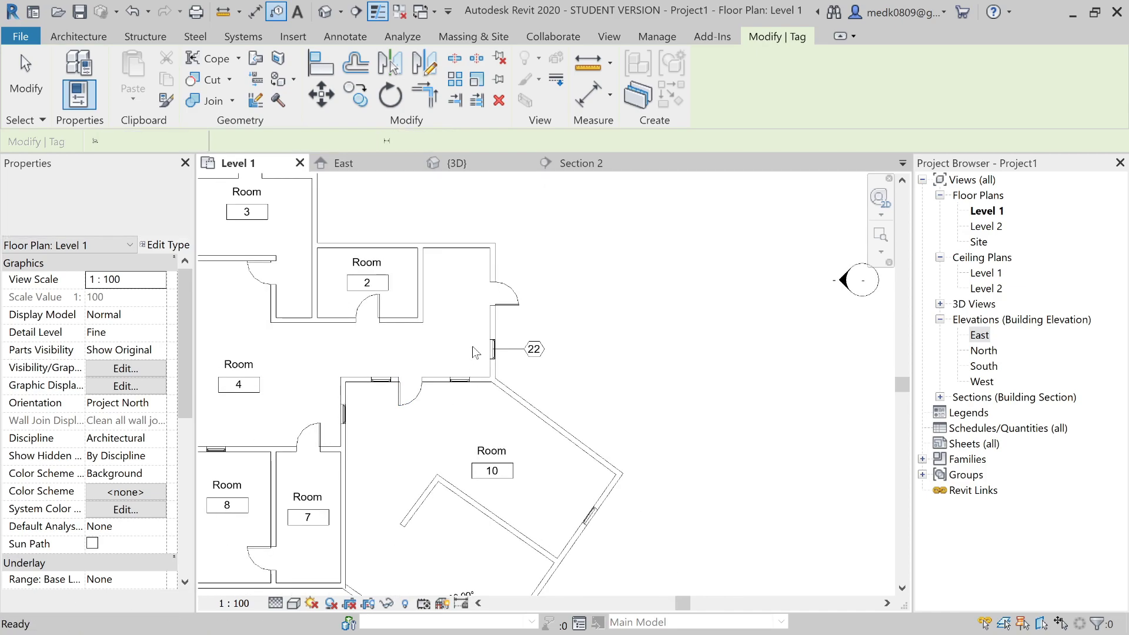
pyautogui.press('Escape')
# Step: Delete the leadered window tag on the east wall, just north of the angled wall
pyautogui.scroll(1, 479, 353)
pyautogui.moveTo(479, 353)
pyautogui.mouseDown(button='middle')
pyautogui.moveTo(641, 307)
pyautogui.moveTo(633, 301)
pyautogui.mouseUp(button='middle')
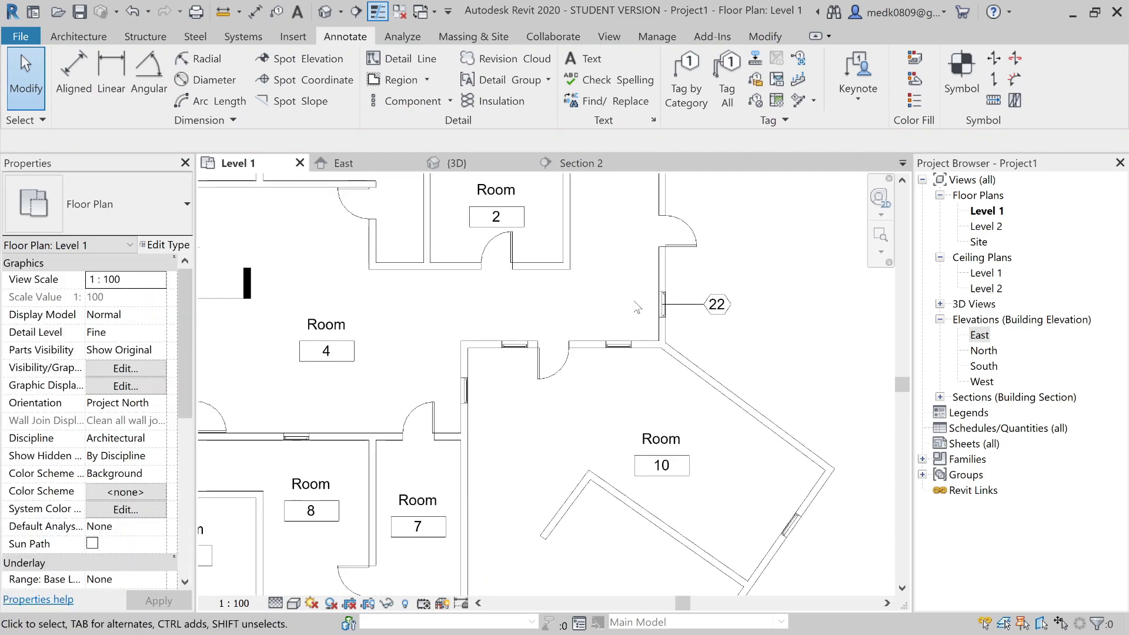
pyautogui.scroll(-3, 635, 305)
pyautogui.scroll(1, 638, 308)
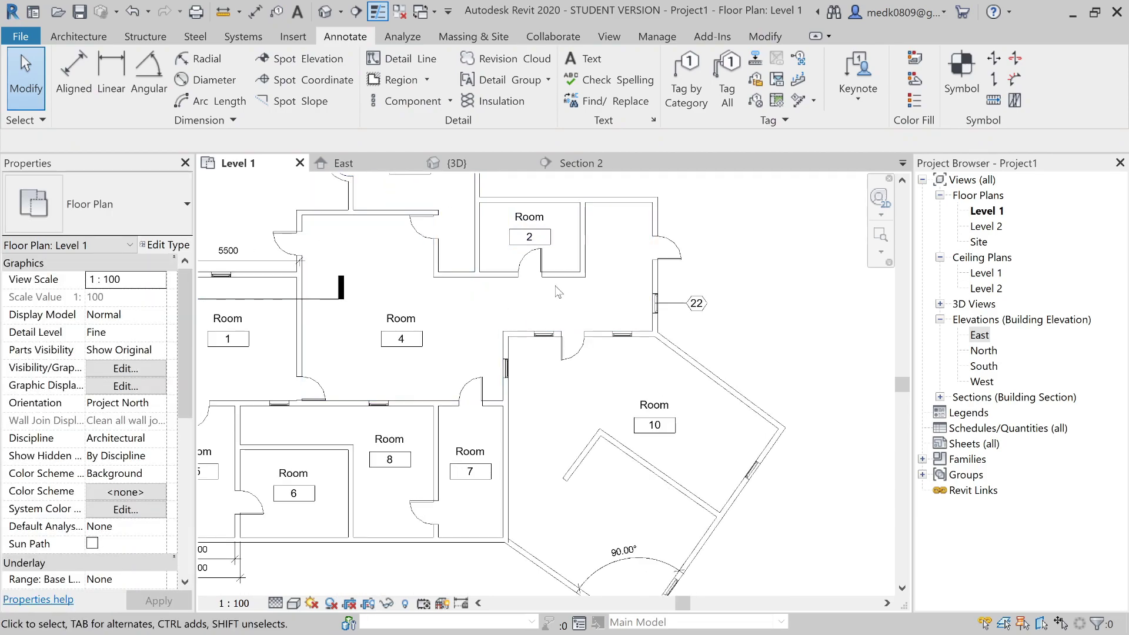
pyautogui.scroll(1, 622, 257)
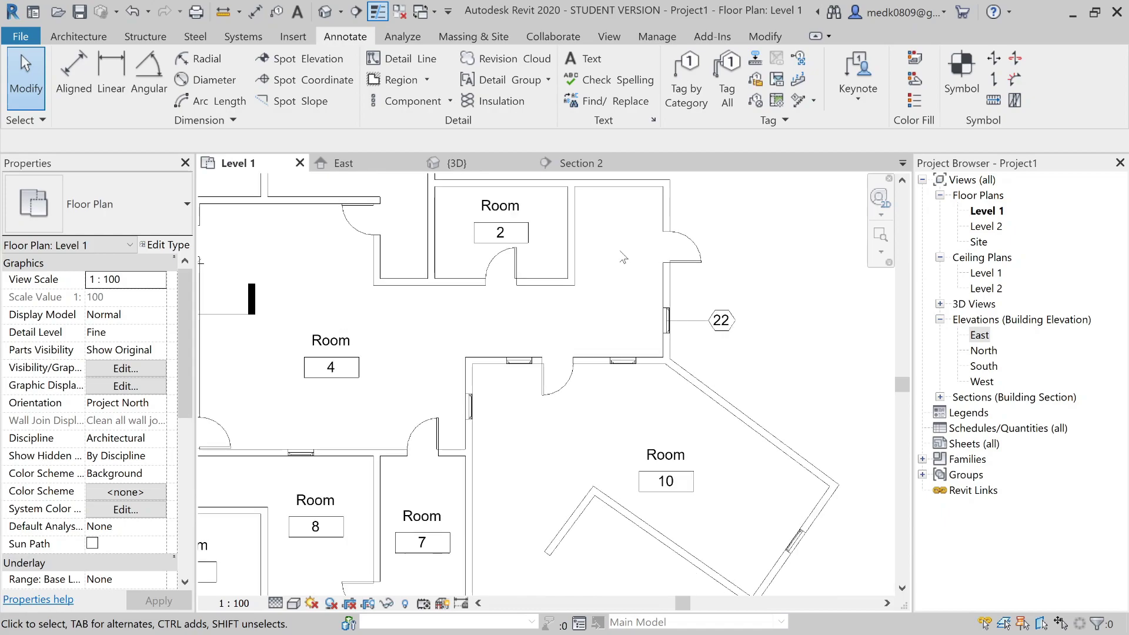
pyautogui.click(696, 323)
pyautogui.press('Delete')
# Step: Use Tag All to add horizontal, leaderless Door, Wall and Window Tags to all untagged objects in the current view
pyautogui.scroll(-2, 698, 323)
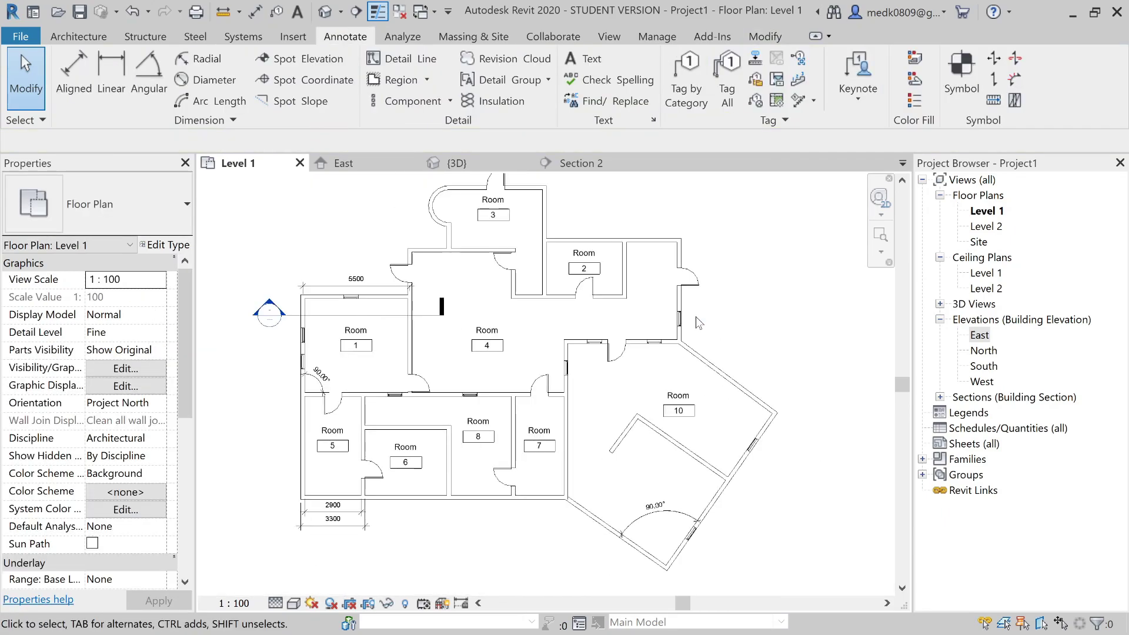
pyautogui.click(729, 88)
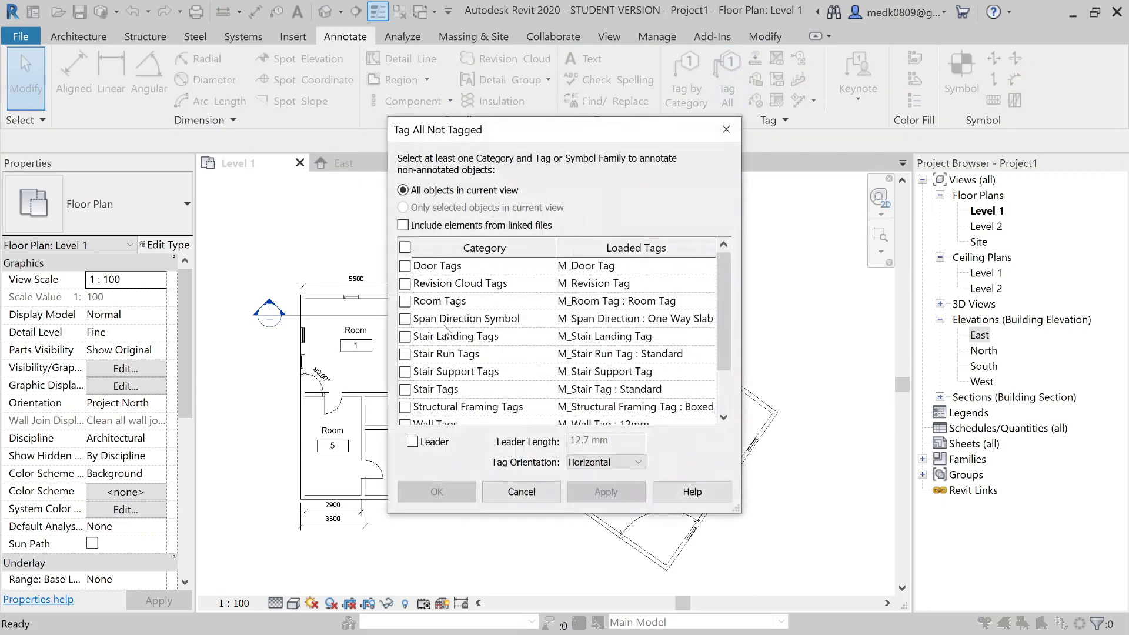
pyautogui.click(405, 267)
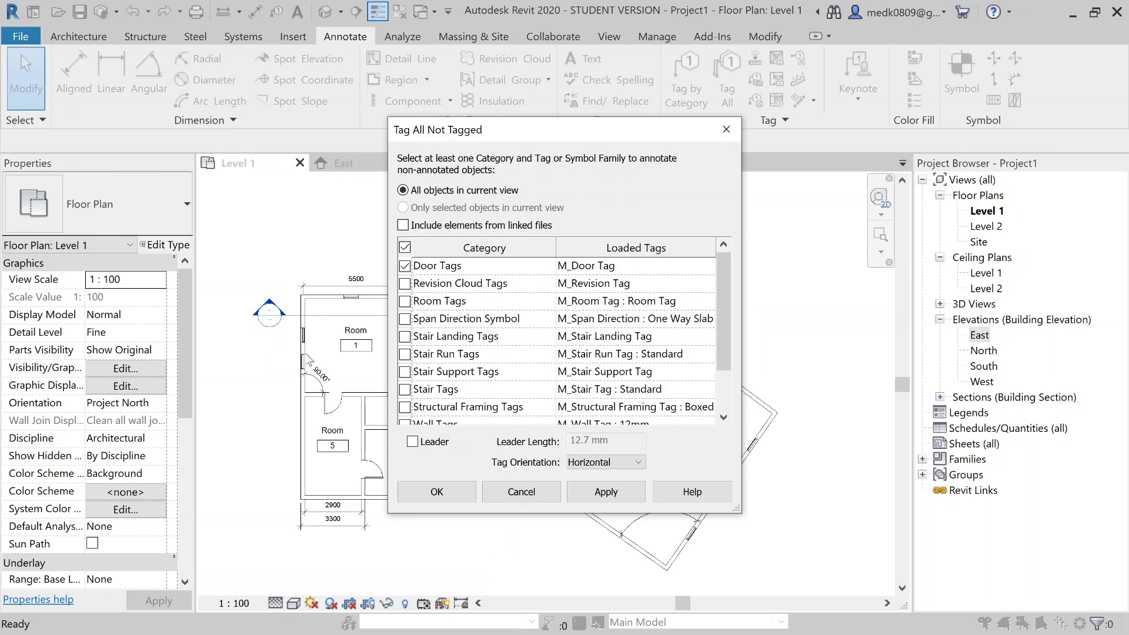
pyautogui.scroll(-1, 429, 334)
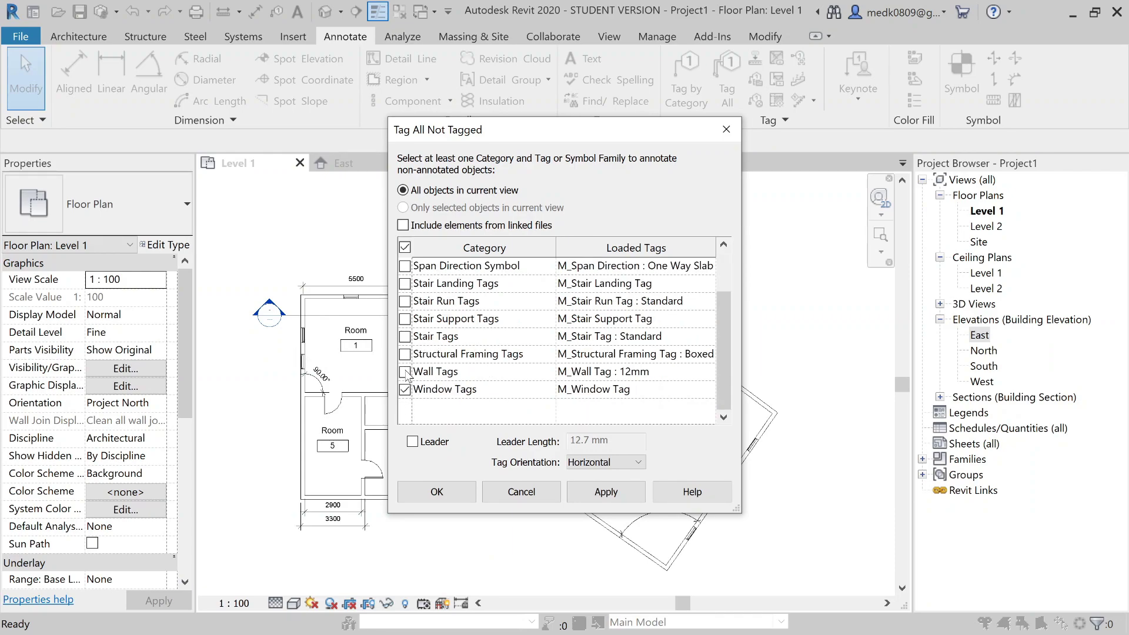
pyautogui.scroll(1, 465, 361)
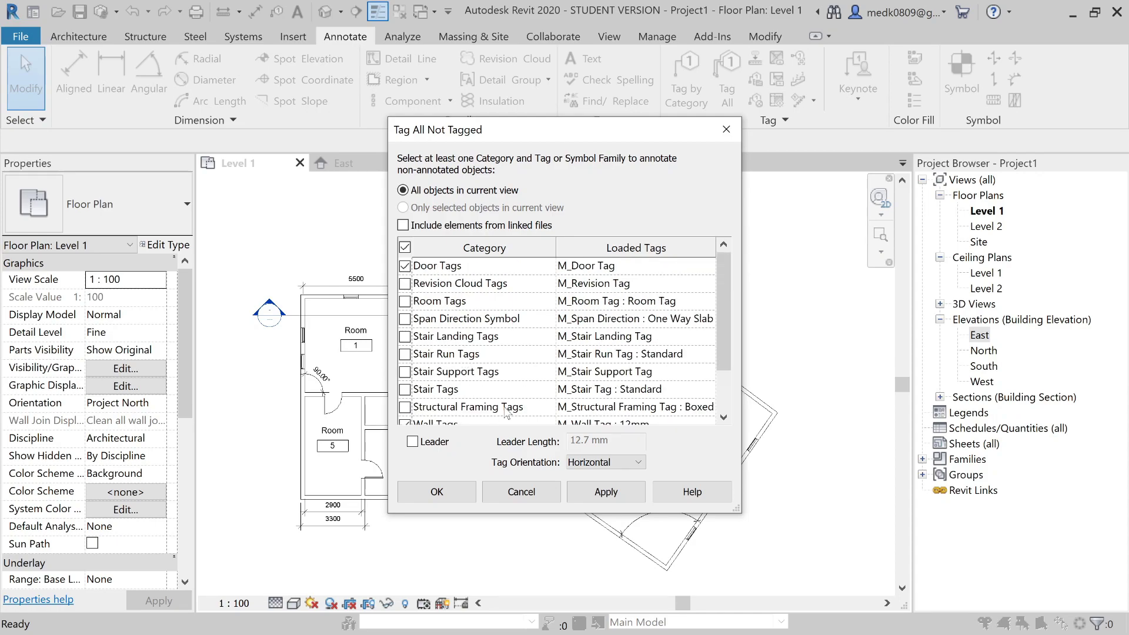
pyautogui.click(587, 495)
pyautogui.click(464, 495)
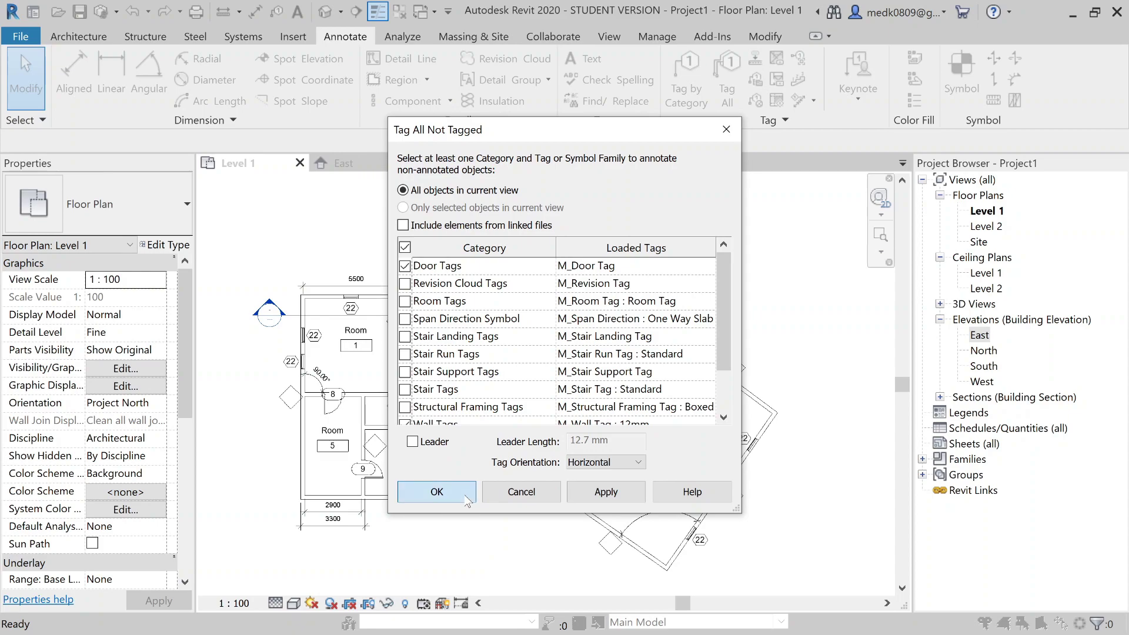
# Step: Select all instances of the 12mm M_Wall Tag visible in the view and delete them
pyautogui.scroll(5, 688, 289)
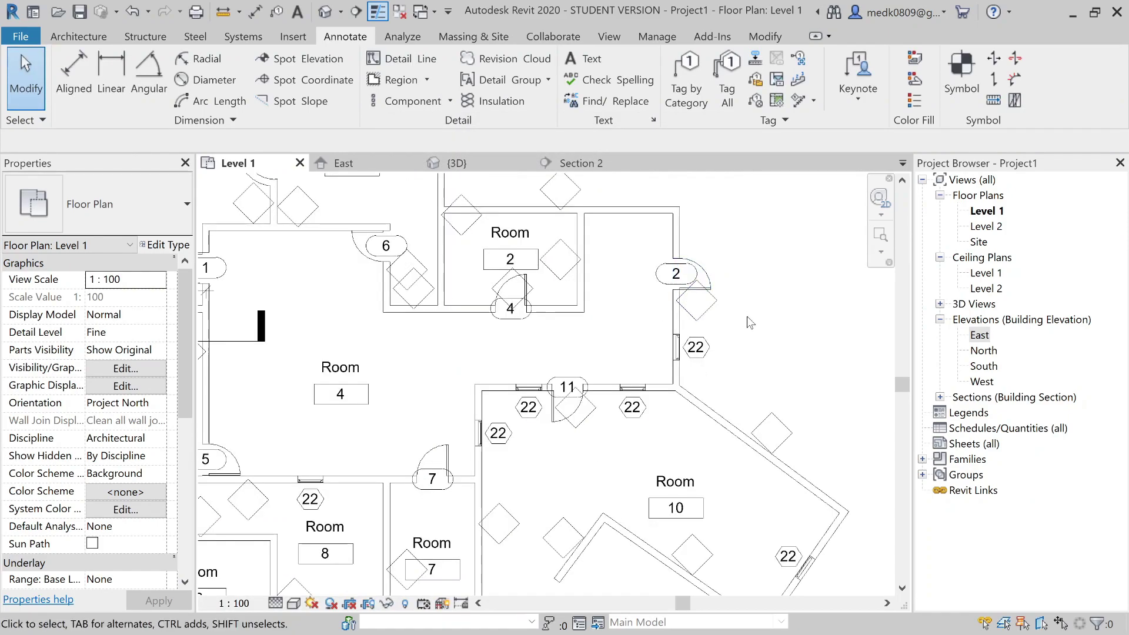
pyautogui.scroll(2, 751, 323)
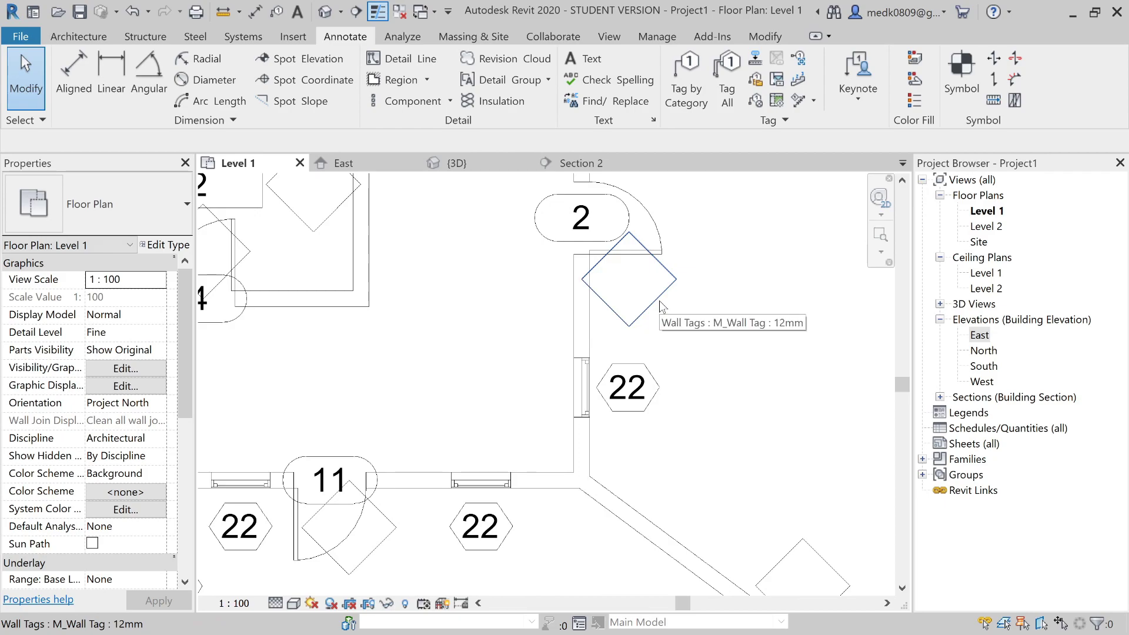
pyautogui.scroll(-6, 659, 301)
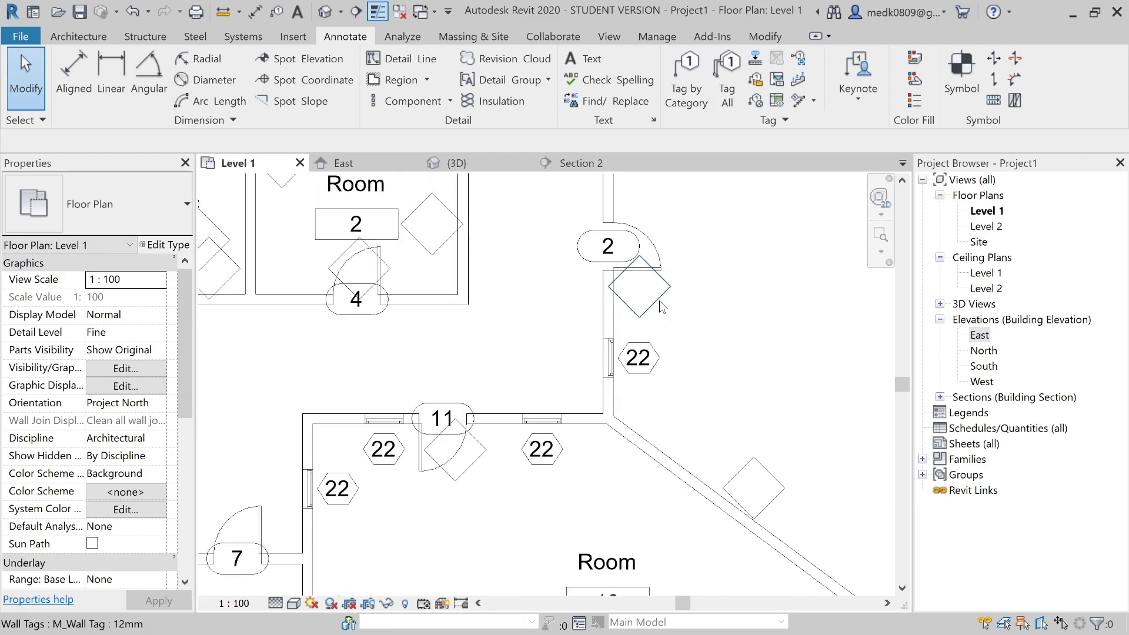
pyautogui.scroll(-2, 661, 306)
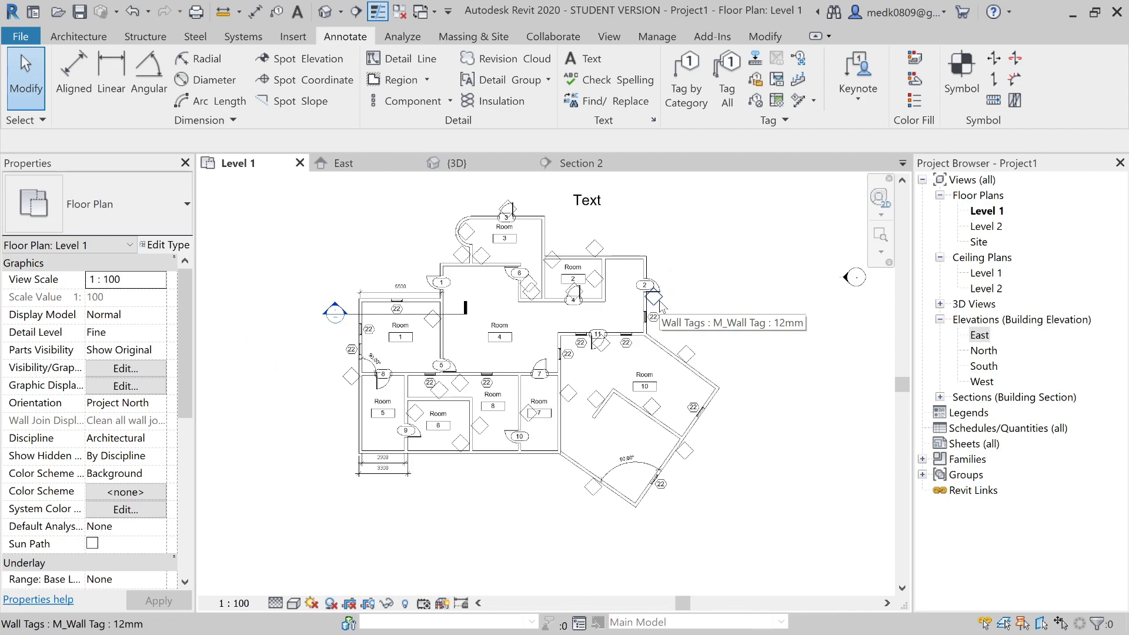
pyautogui.scroll(3, 658, 303)
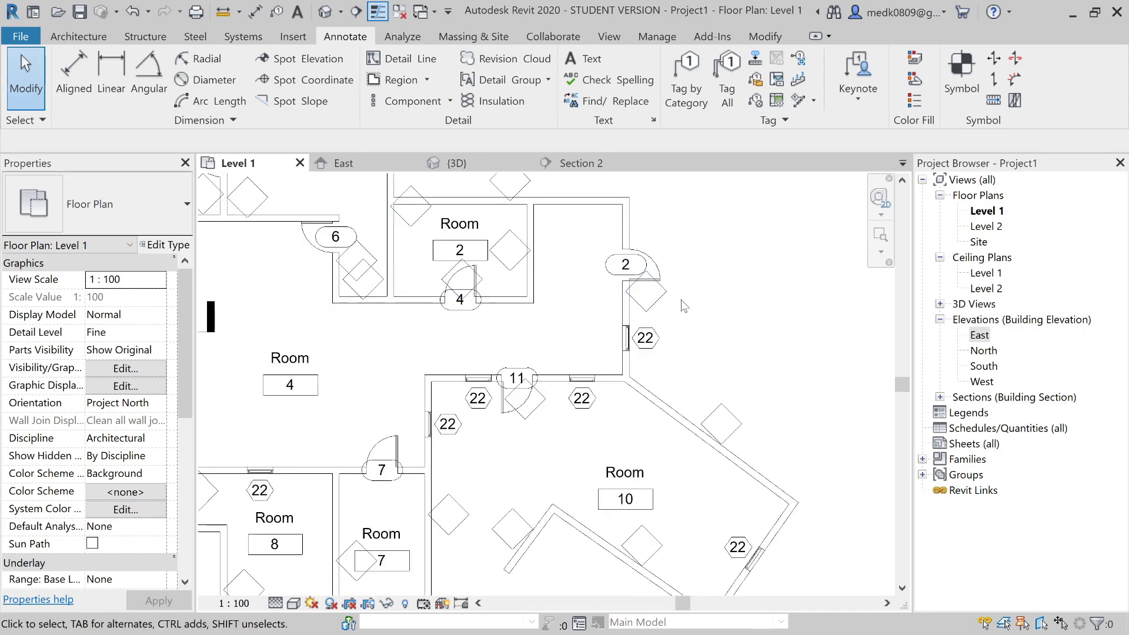
pyautogui.scroll(2, 681, 304)
pyautogui.click(649, 301)
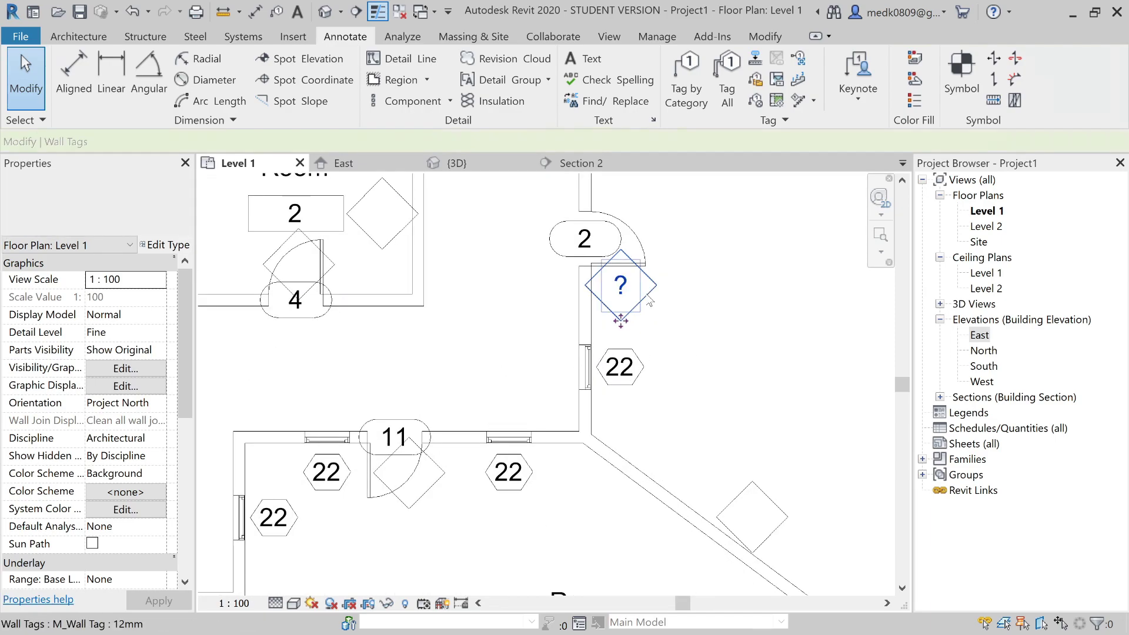
pyautogui.rightClick(649, 300)
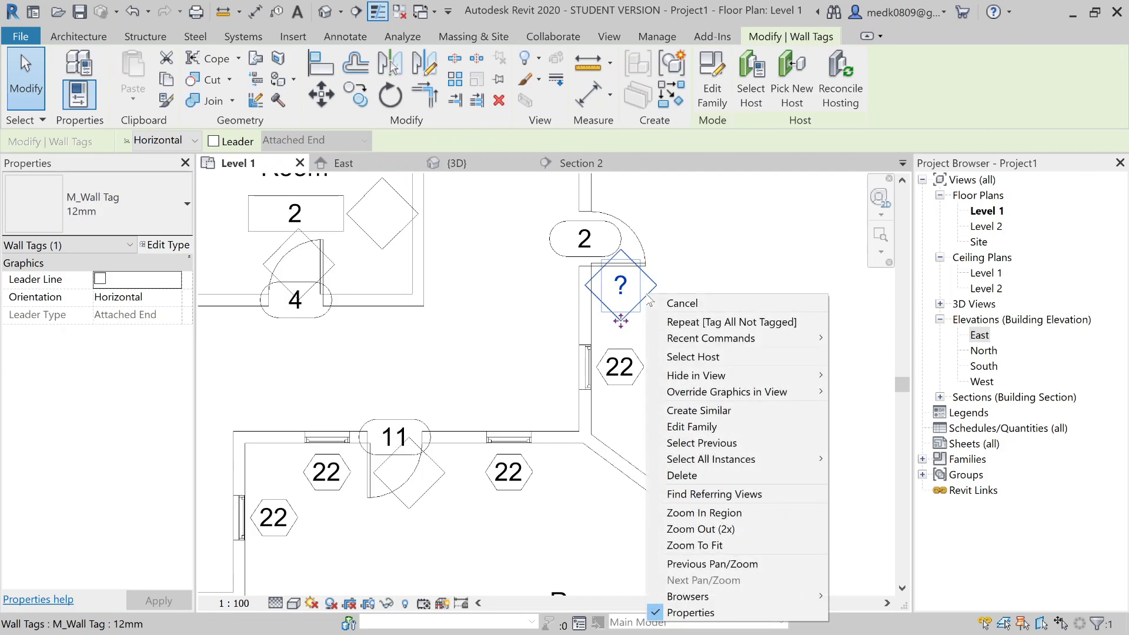
pyautogui.moveTo(738, 458)
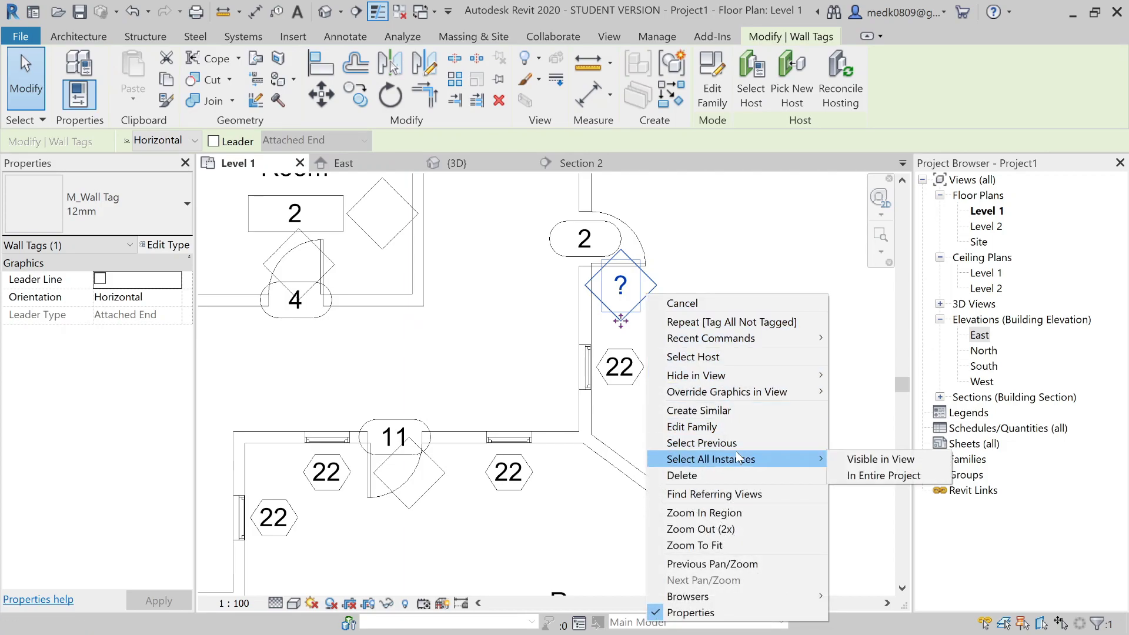
pyautogui.click(852, 460)
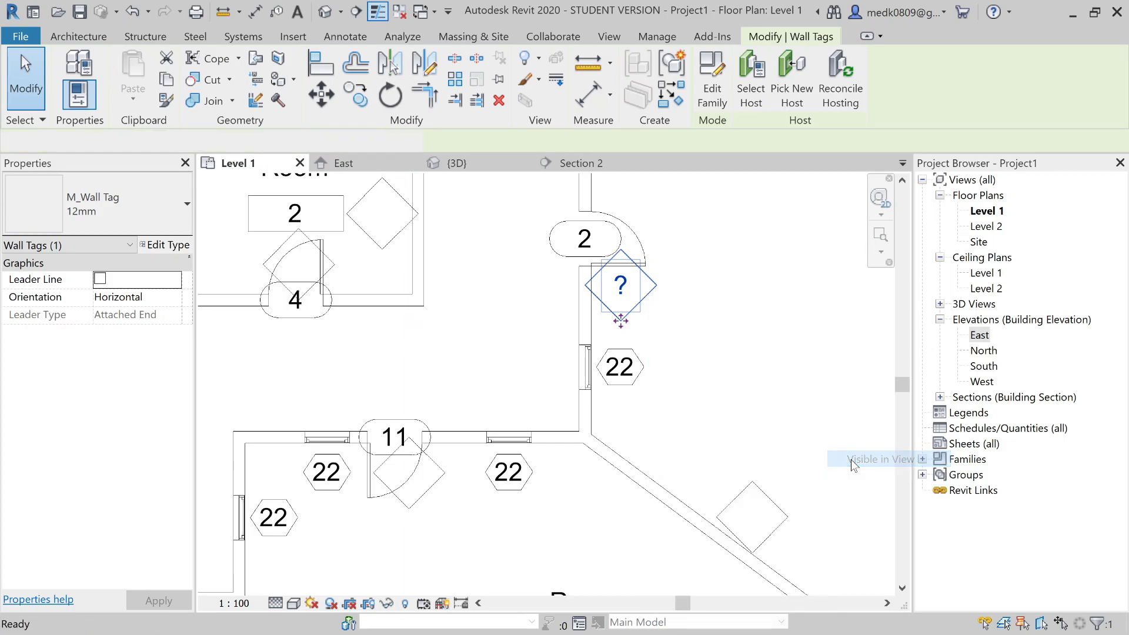
pyautogui.scroll(-4, 798, 392)
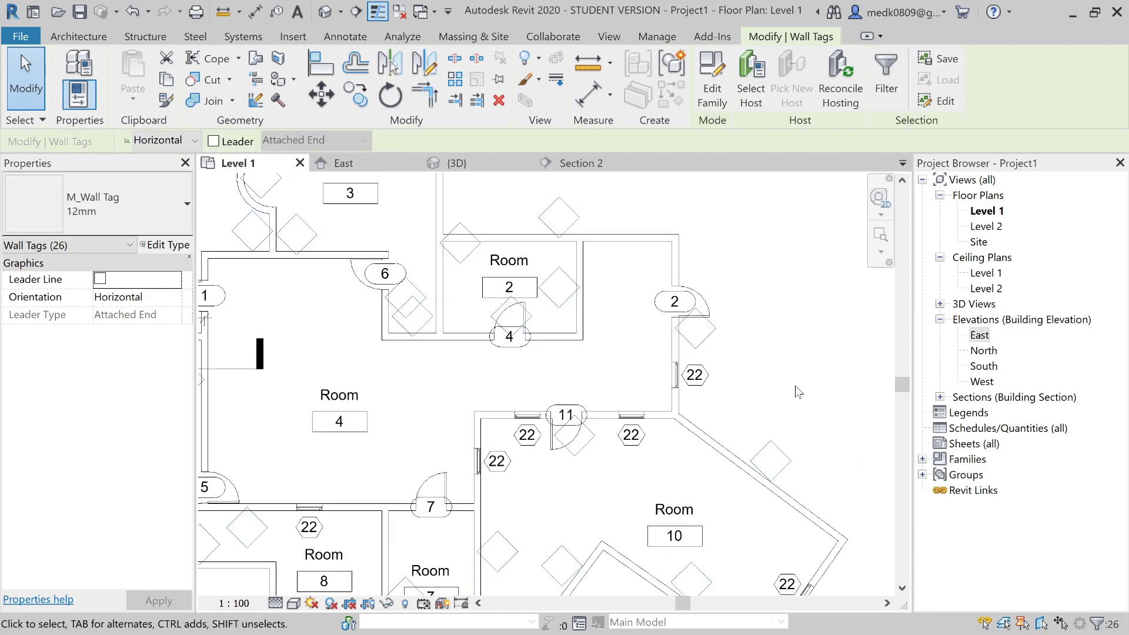
pyautogui.press('Escape')
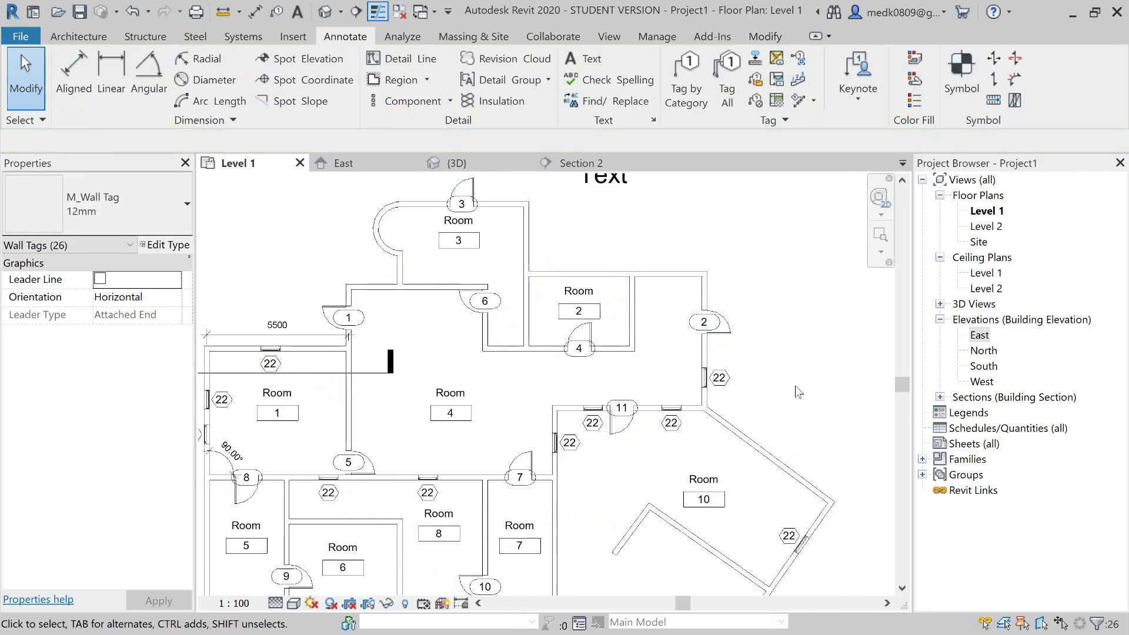
# Step: Select every M_Window Tag instance visible in the view and delete them all
pyautogui.scroll(-2, 794, 389)
pyautogui.moveTo(756, 447); pyautogui.dragTo(692, 348, button='middle')
pyautogui.scroll(2, 692, 348)
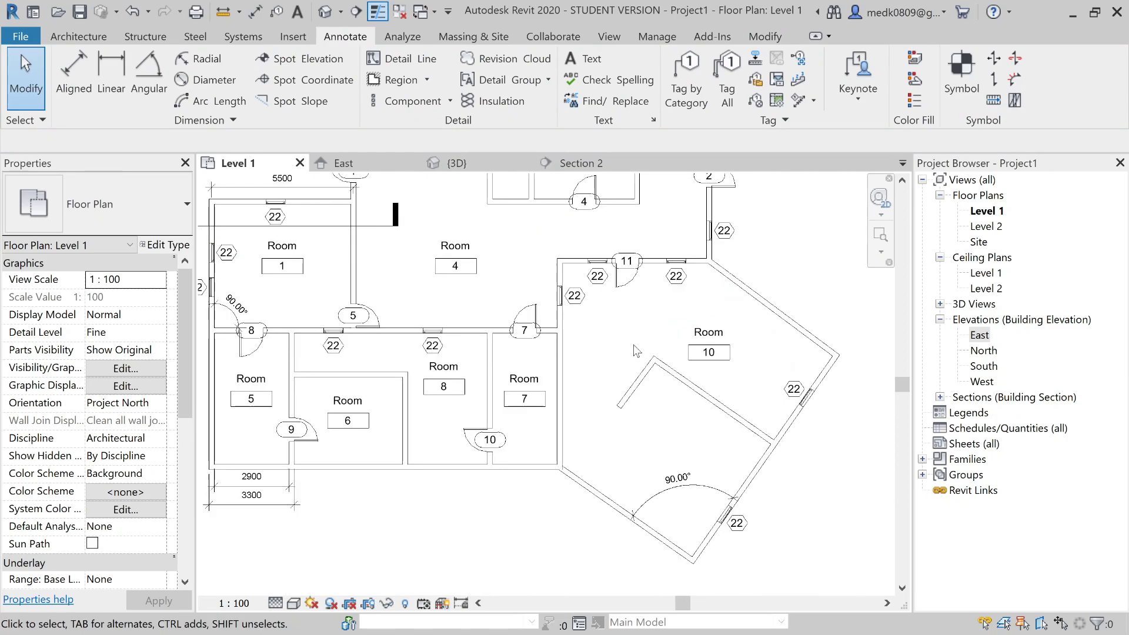
pyautogui.scroll(2, 618, 308)
pyautogui.scroll(1, 617, 302)
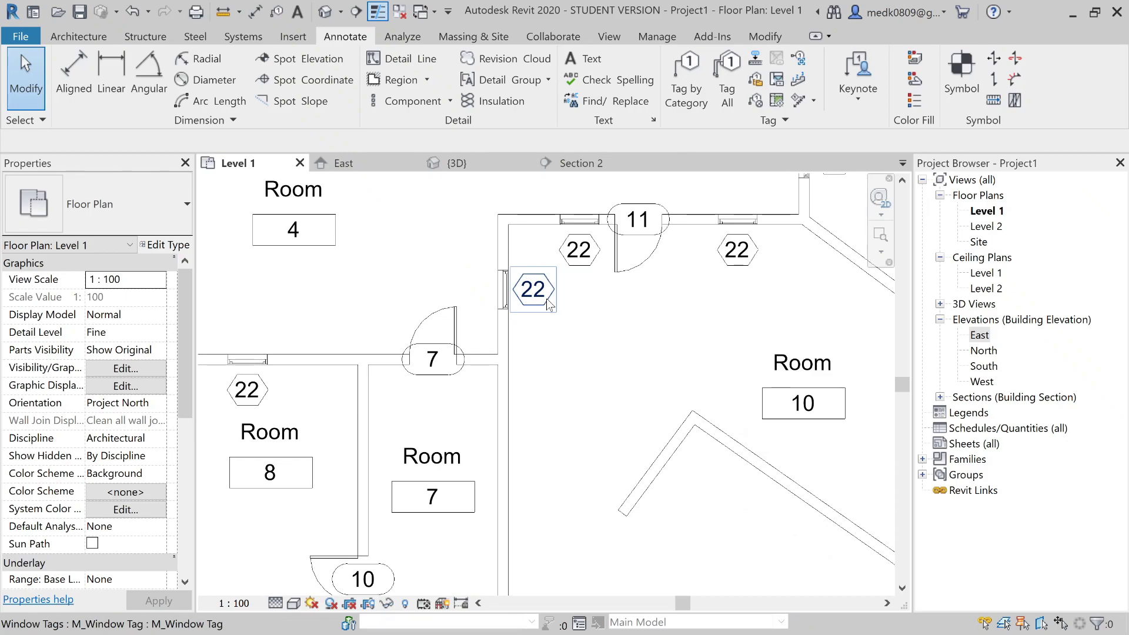
pyautogui.click(548, 302)
pyautogui.rightClick(547, 301)
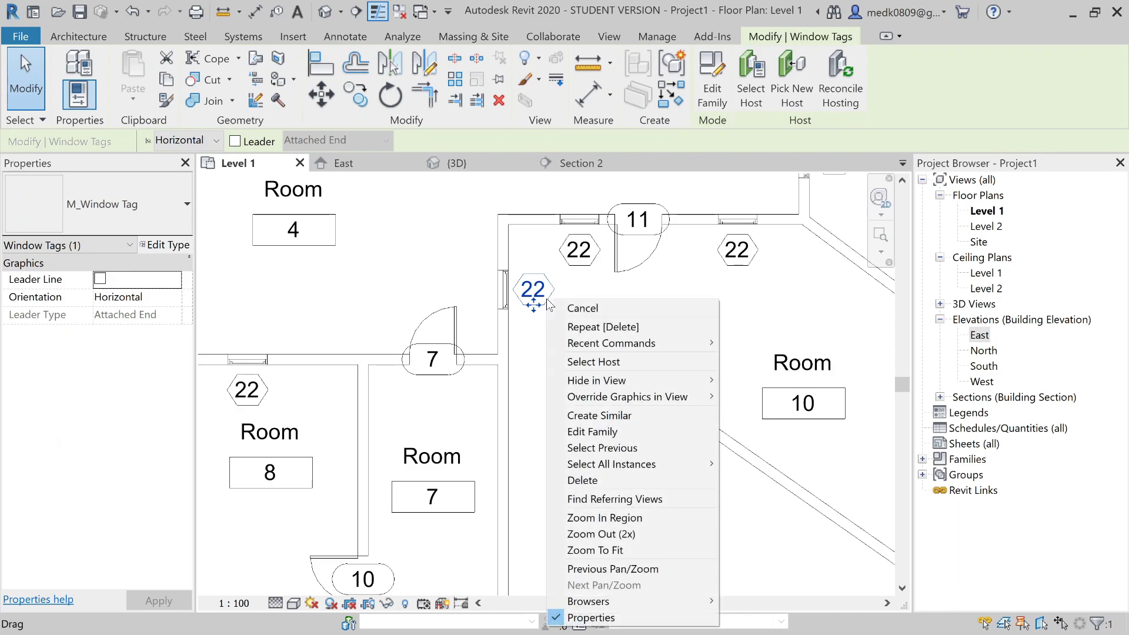
pyautogui.moveTo(651, 467)
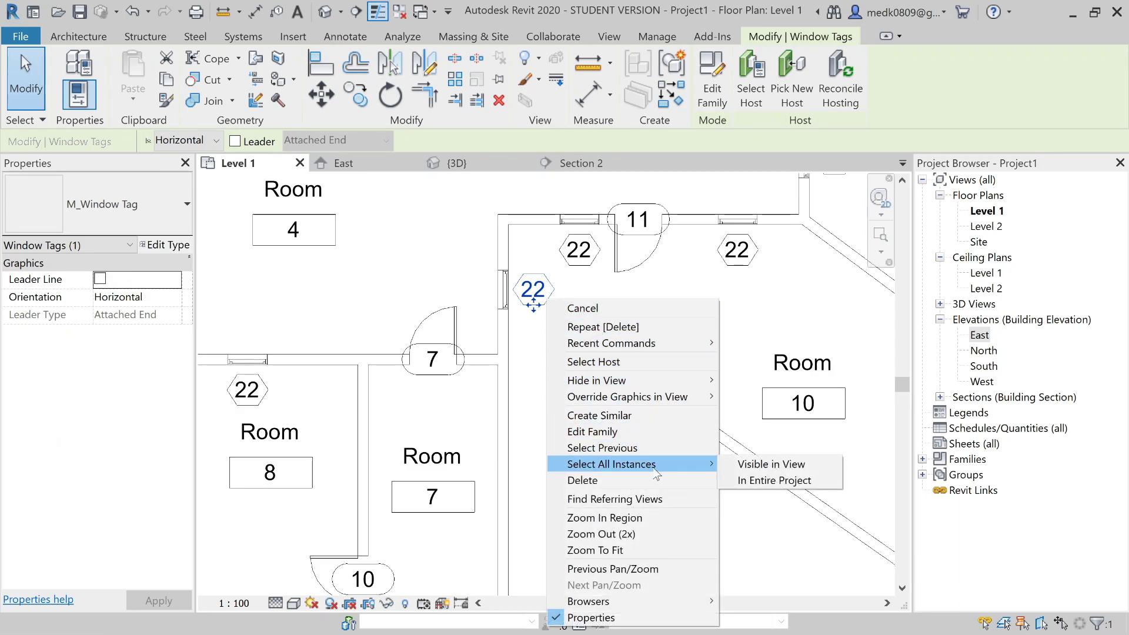
pyautogui.click(756, 465)
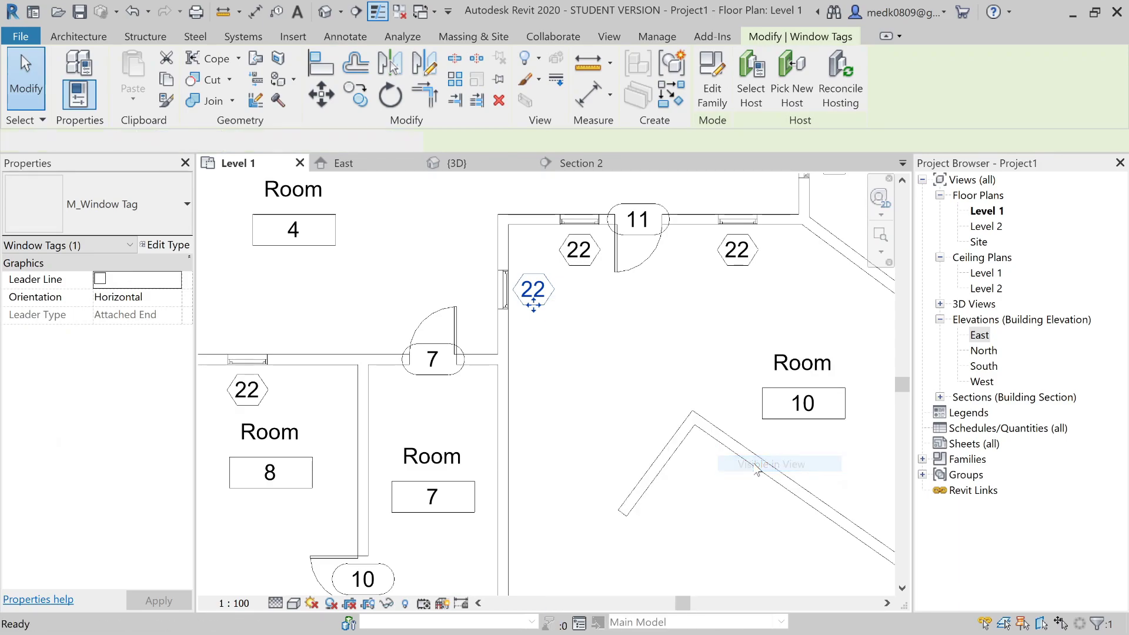
pyautogui.press('Delete')
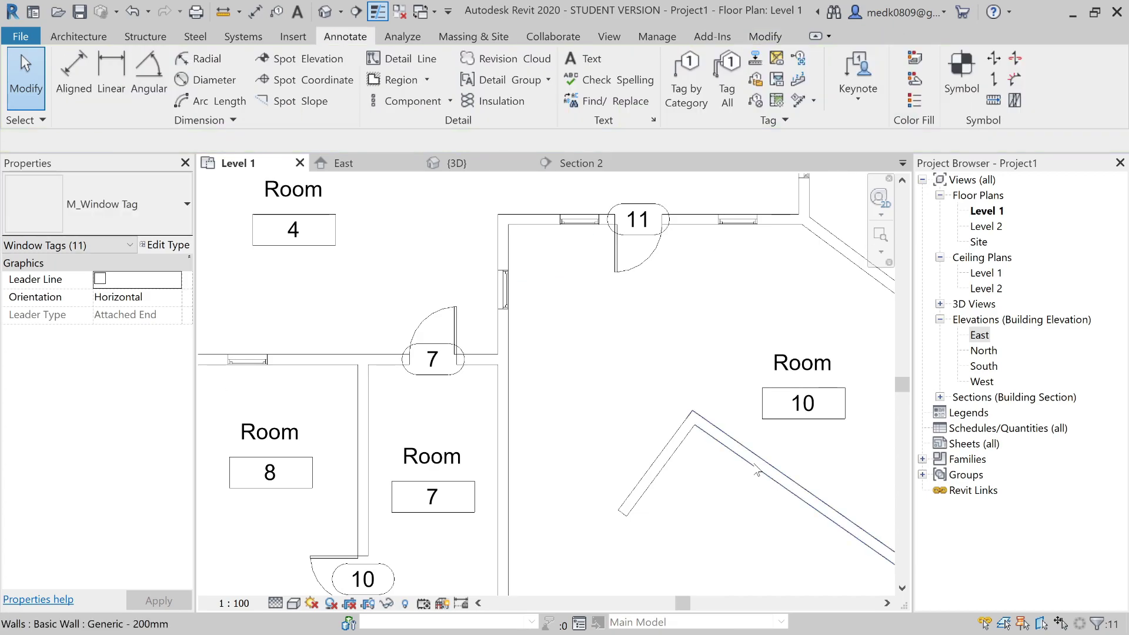
# Step: Place a Color Fill Legend in the empty area east of the Level 1 floor plan
pyautogui.scroll(-1, 627, 376)
pyautogui.scroll(-5, 627, 375)
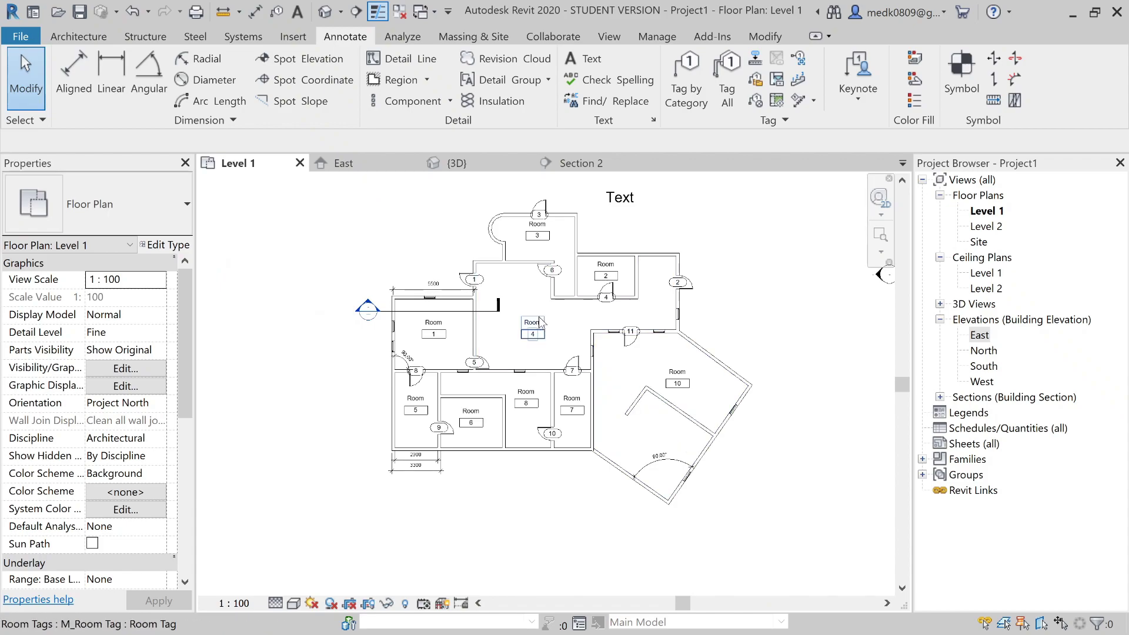
pyautogui.scroll(1, 647, 339)
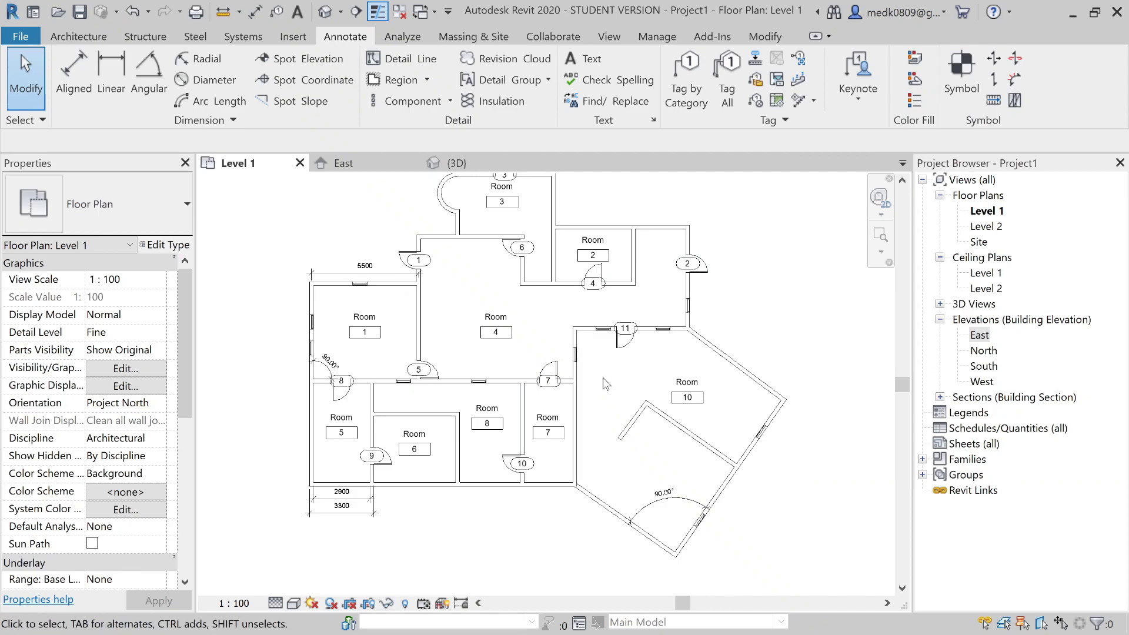
pyautogui.click(913, 101)
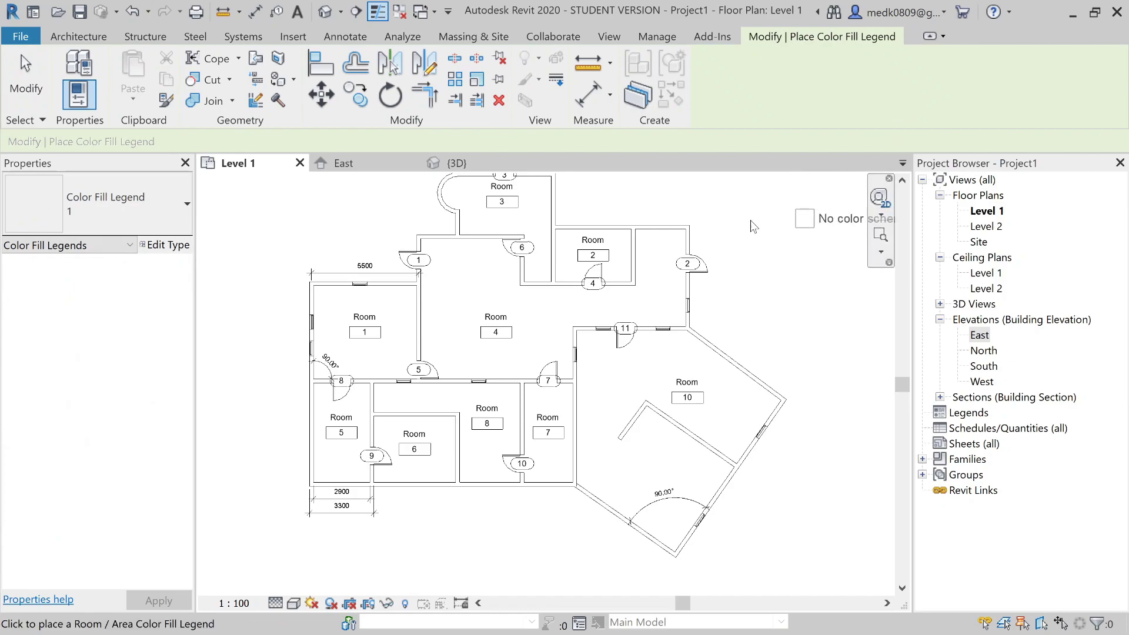
pyautogui.moveTo(619, 259); pyautogui.dragTo(491, 265, button='middle')
pyautogui.scroll(-2, 511, 262)
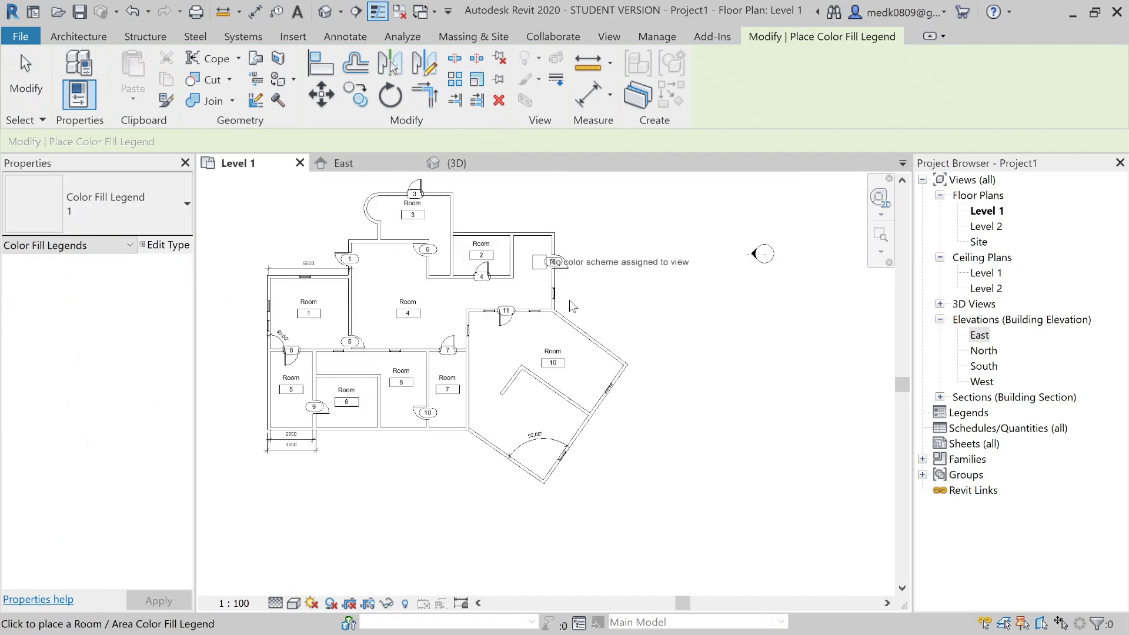
pyautogui.click(667, 314)
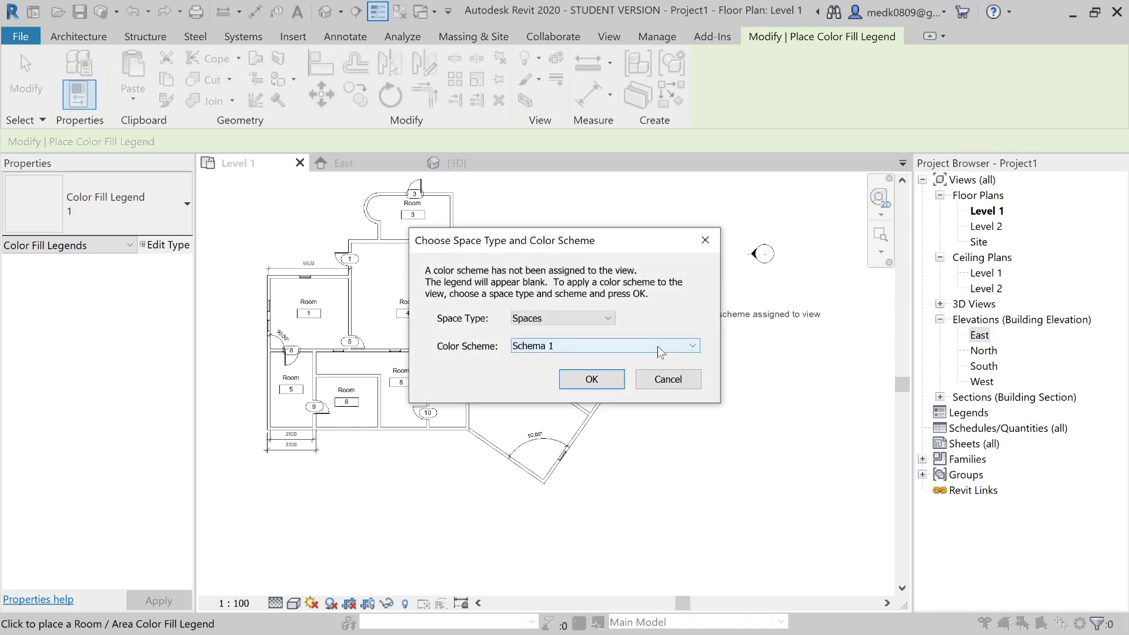
# Step: Assign the Rooms space type and the Name color scheme to the view for the new legend
pyautogui.click(547, 321)
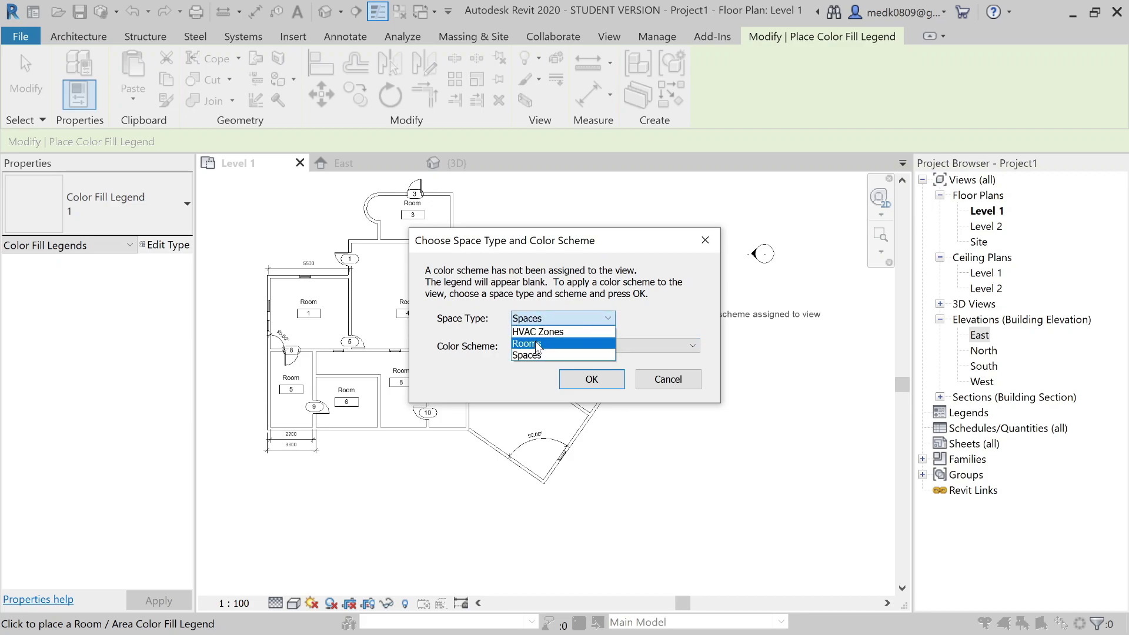
pyautogui.click(536, 344)
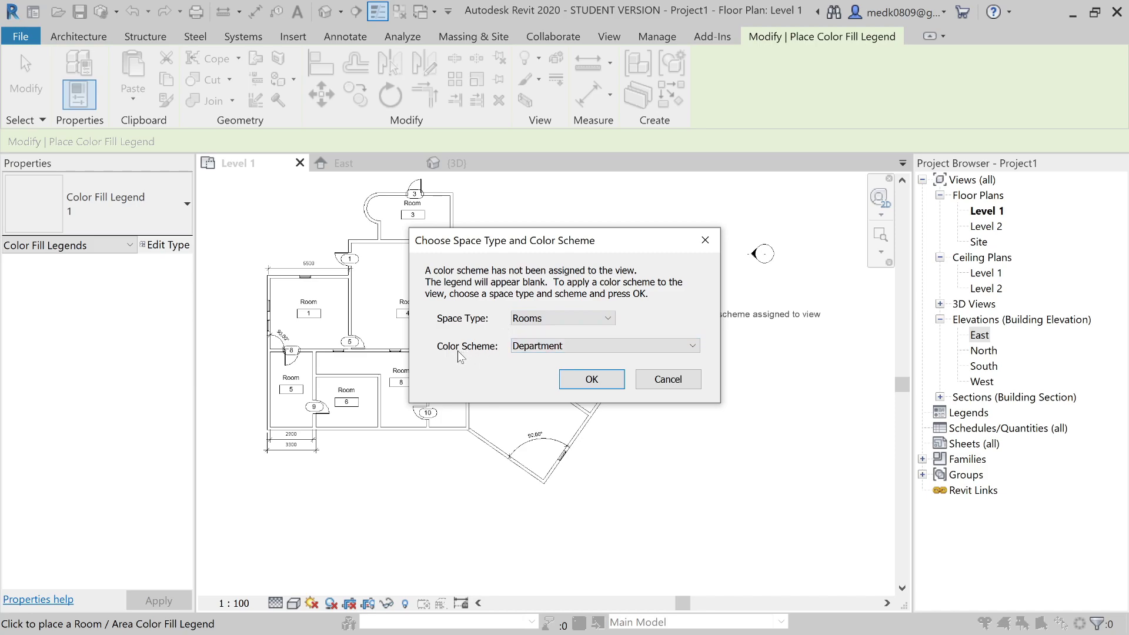
pyautogui.click(520, 347)
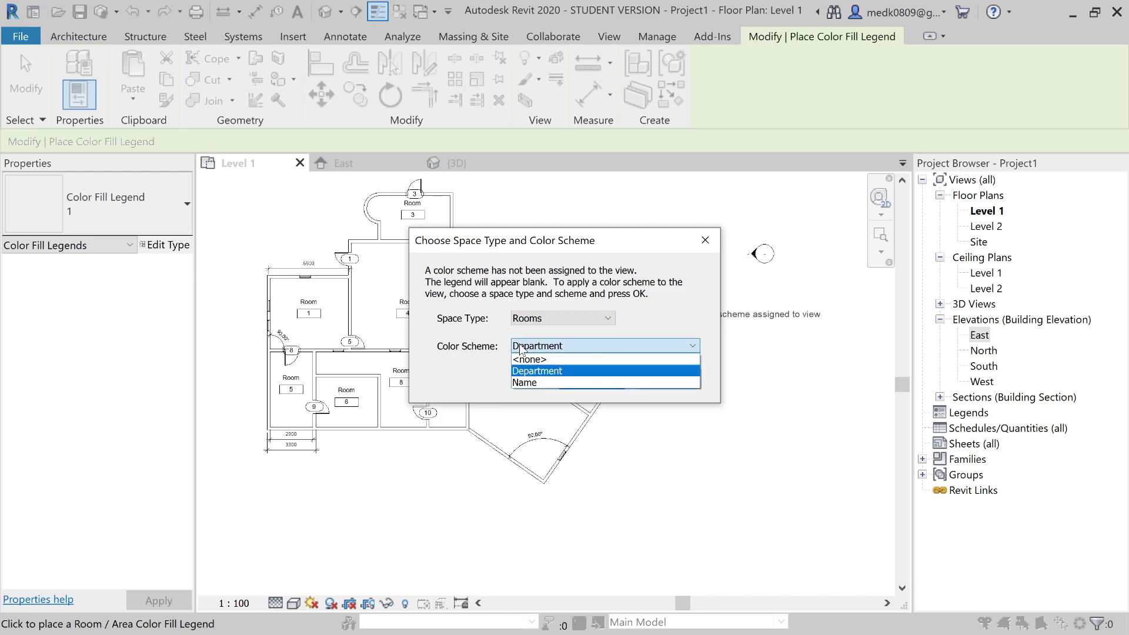
pyautogui.click(538, 384)
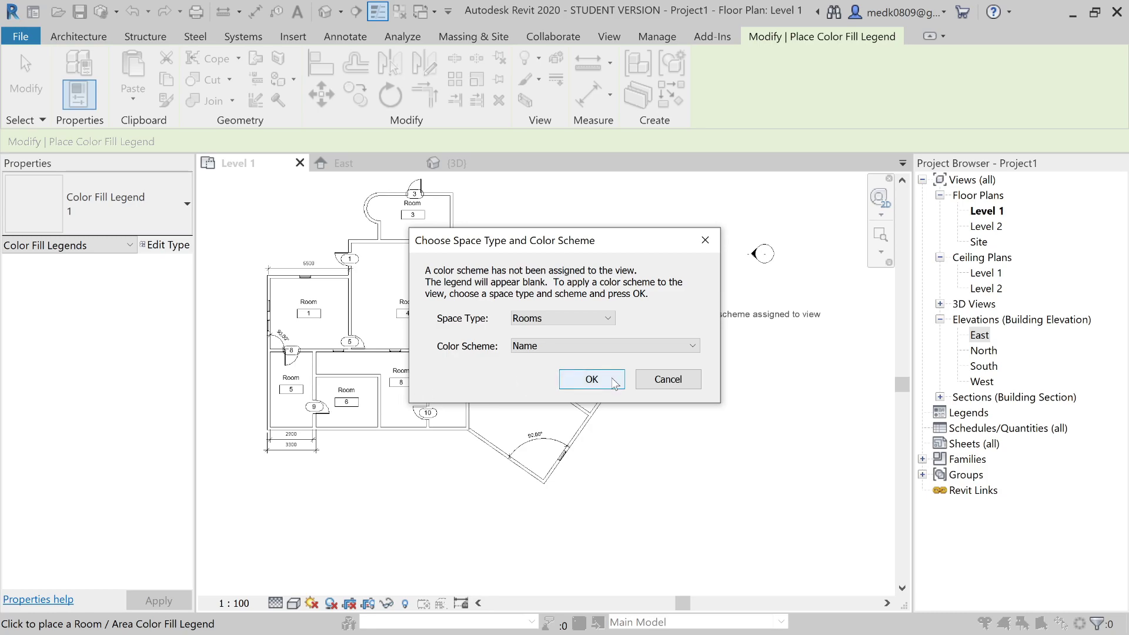
pyautogui.click(591, 379)
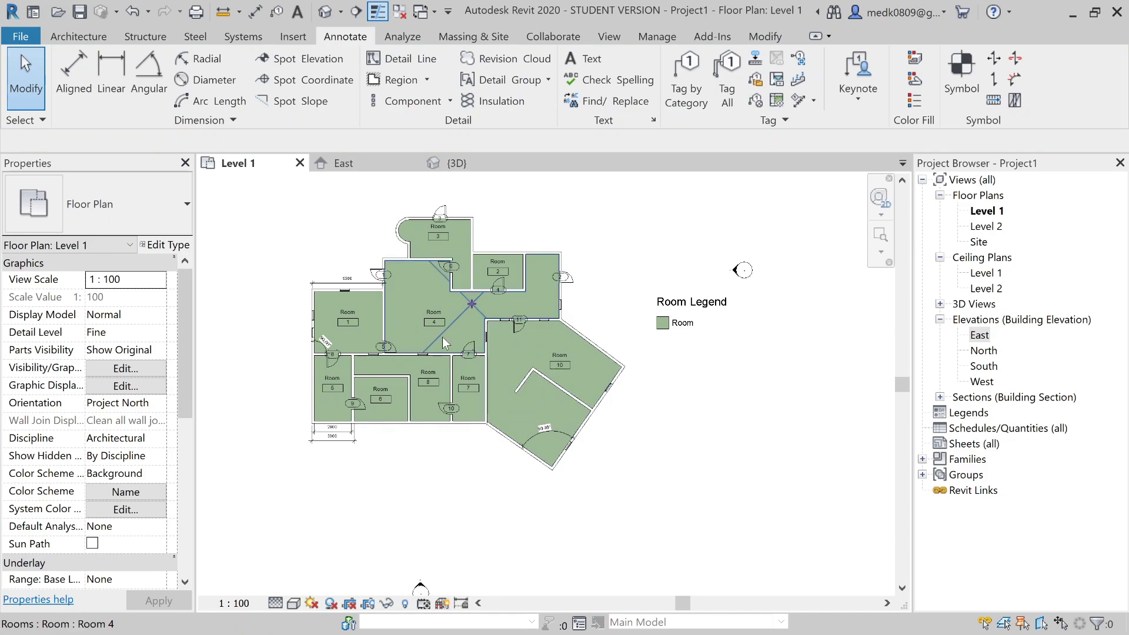
# Step: Open the Level 1 view's color scheme for editing and select the Name scheme in the Rooms category
pyautogui.scroll(3, 442, 337)
pyautogui.moveTo(442, 337); pyautogui.dragTo(481, 347, button='middle')
pyautogui.scroll(-2, 481, 347)
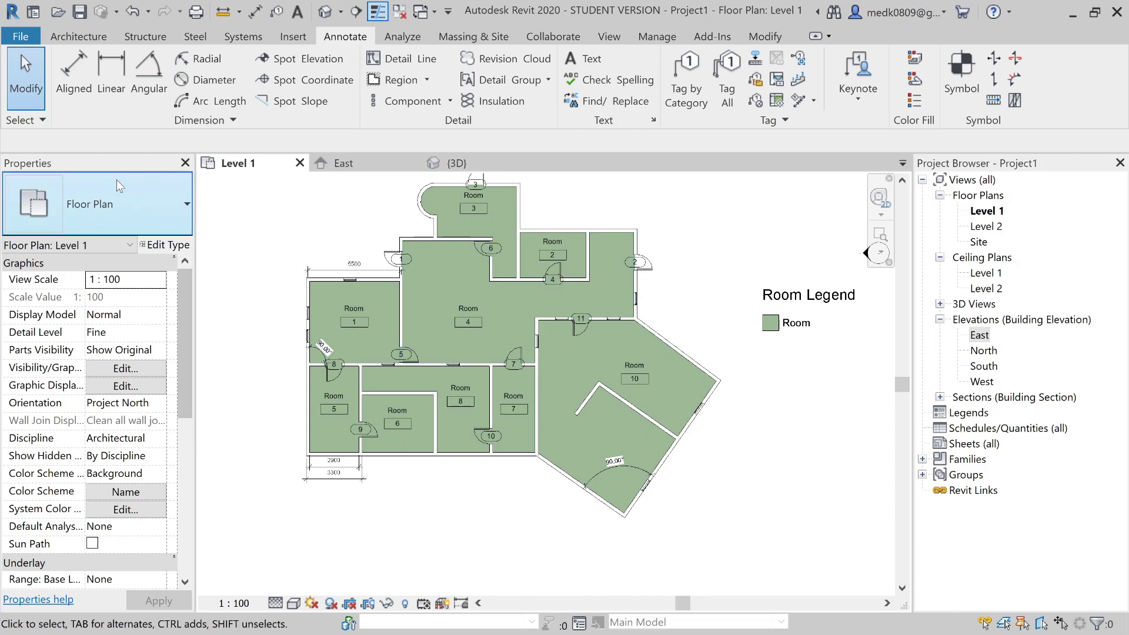
pyautogui.scroll(-2, 185, 303)
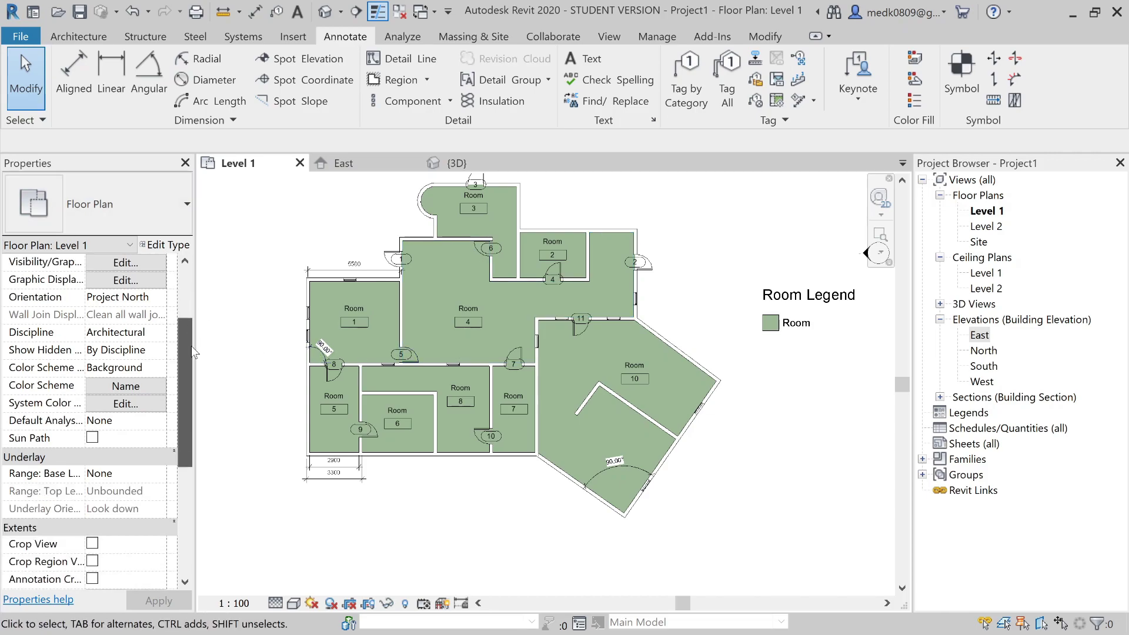
pyautogui.click(120, 387)
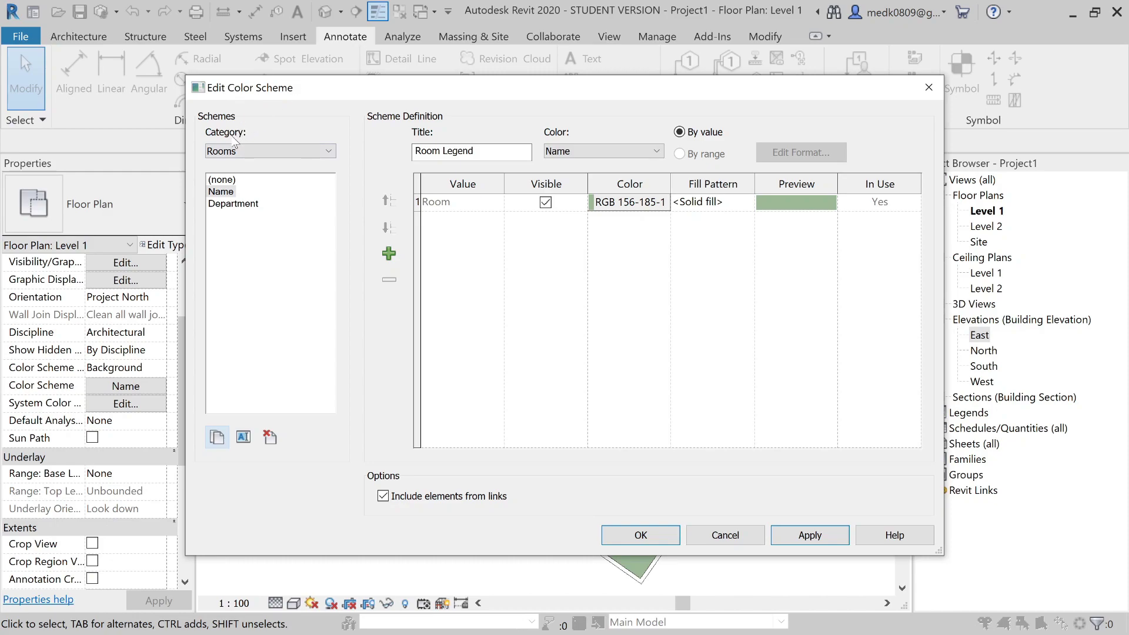
pyautogui.click(242, 152)
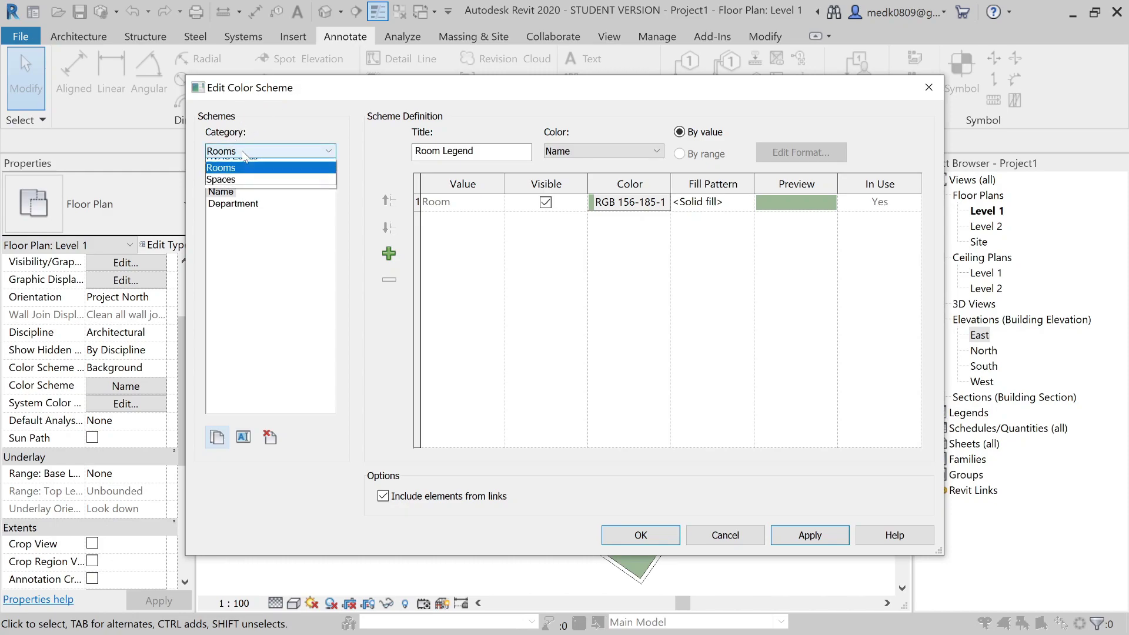
pyautogui.click(241, 174)
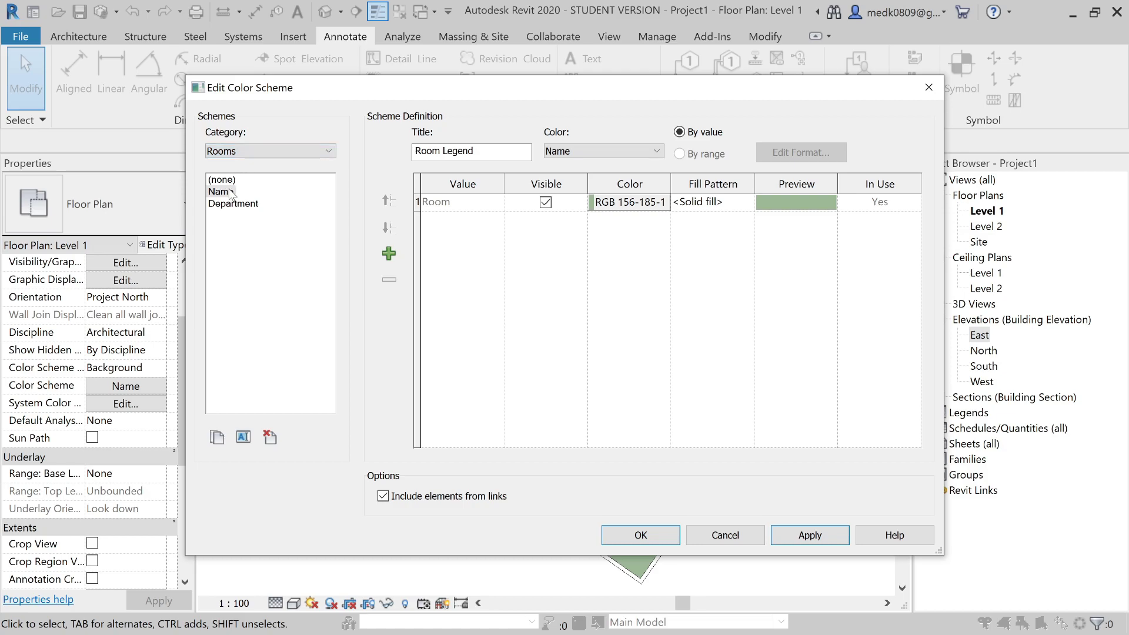
pyautogui.click(229, 193)
# Step: Set the scheme to color rooms by Number, accept that colors are not preserved, and apply it to the view
pyautogui.click(647, 152)
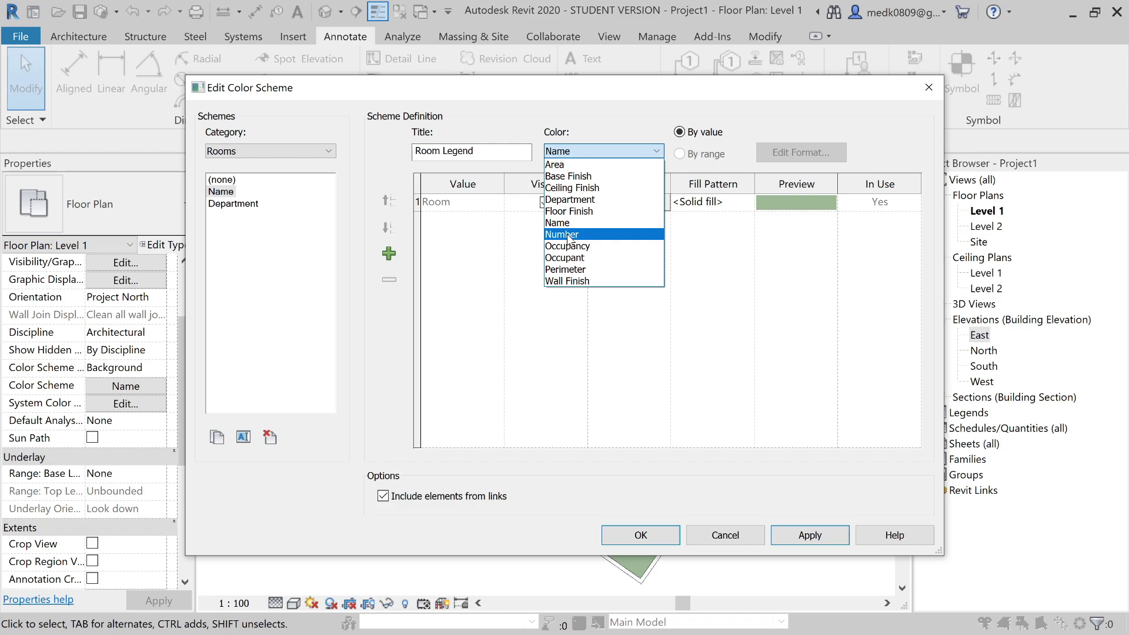
pyautogui.click(567, 234)
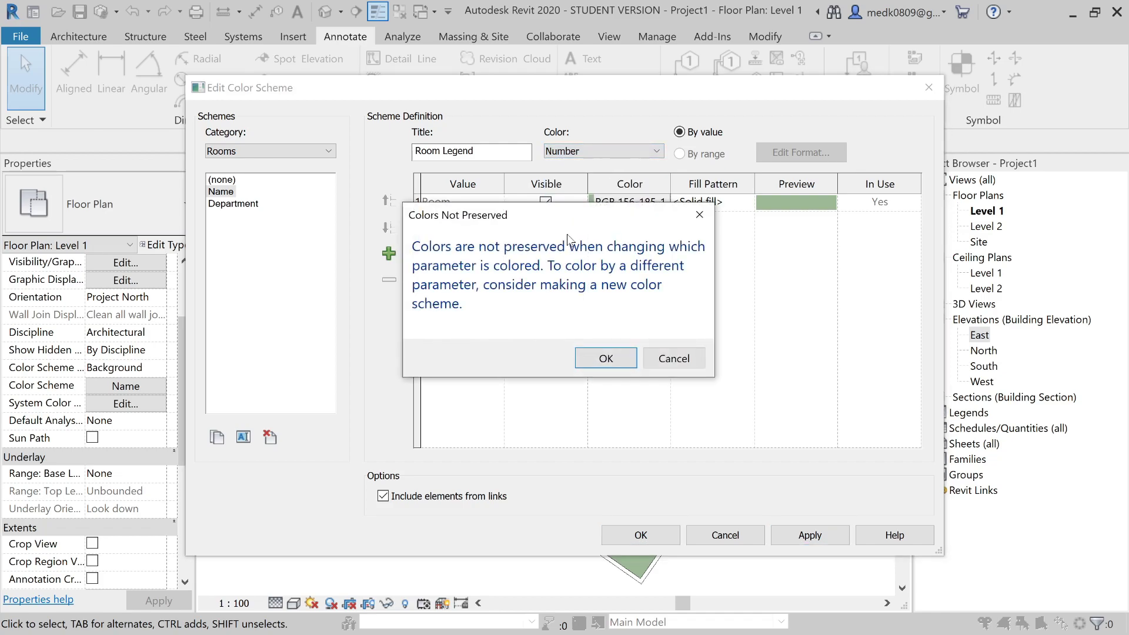
pyautogui.click(617, 357)
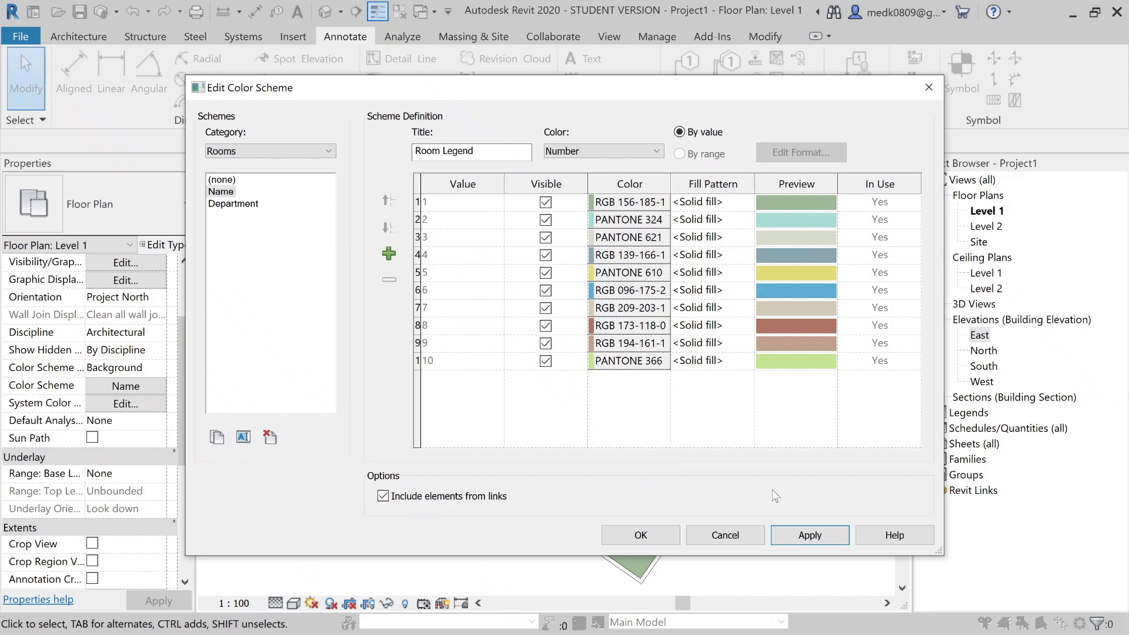
pyautogui.click(811, 532)
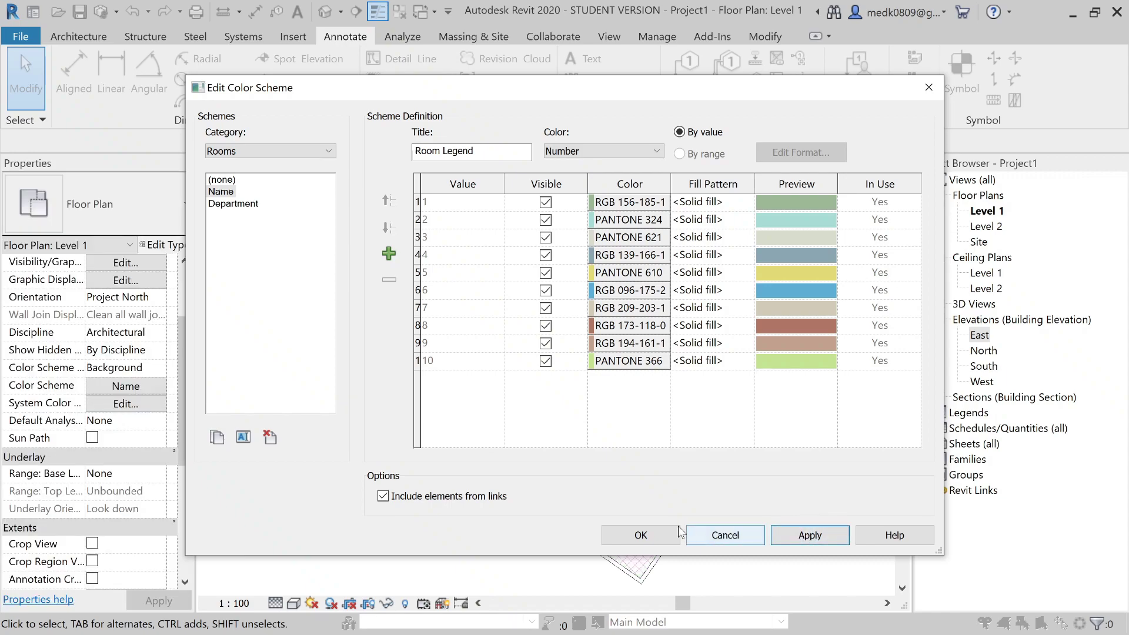
pyautogui.click(656, 530)
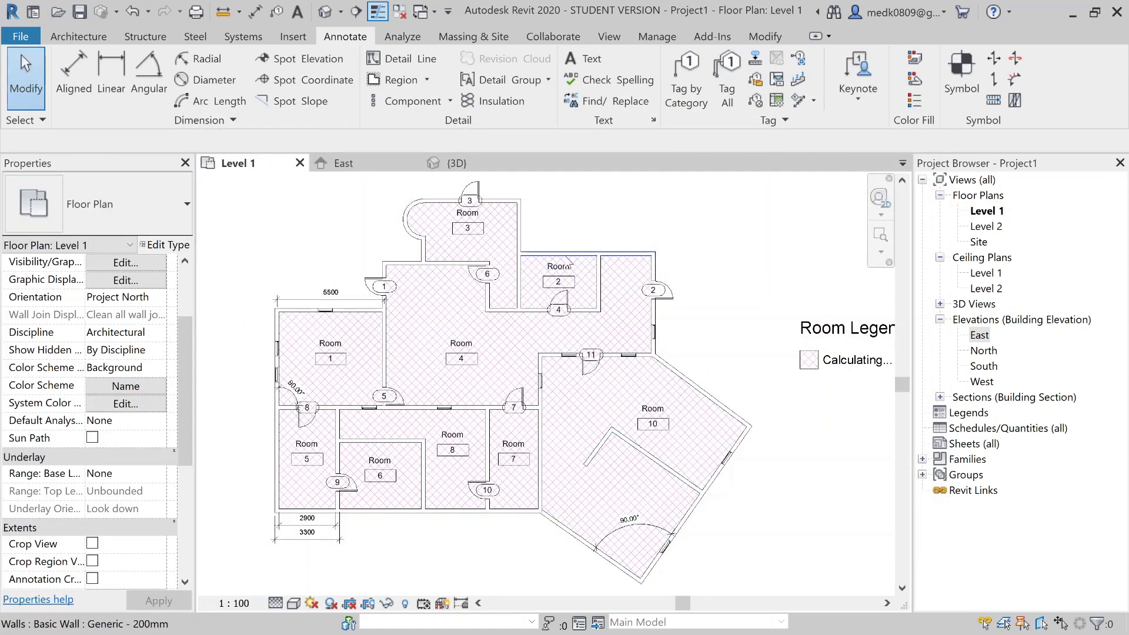
# Step: Examine how the room fills on the Level 1 plan correspond to the numbered entries in the Room Legend
pyautogui.scroll(2, 499, 287)
pyautogui.moveTo(509, 291); pyautogui.dragTo(545, 277, button='middle')
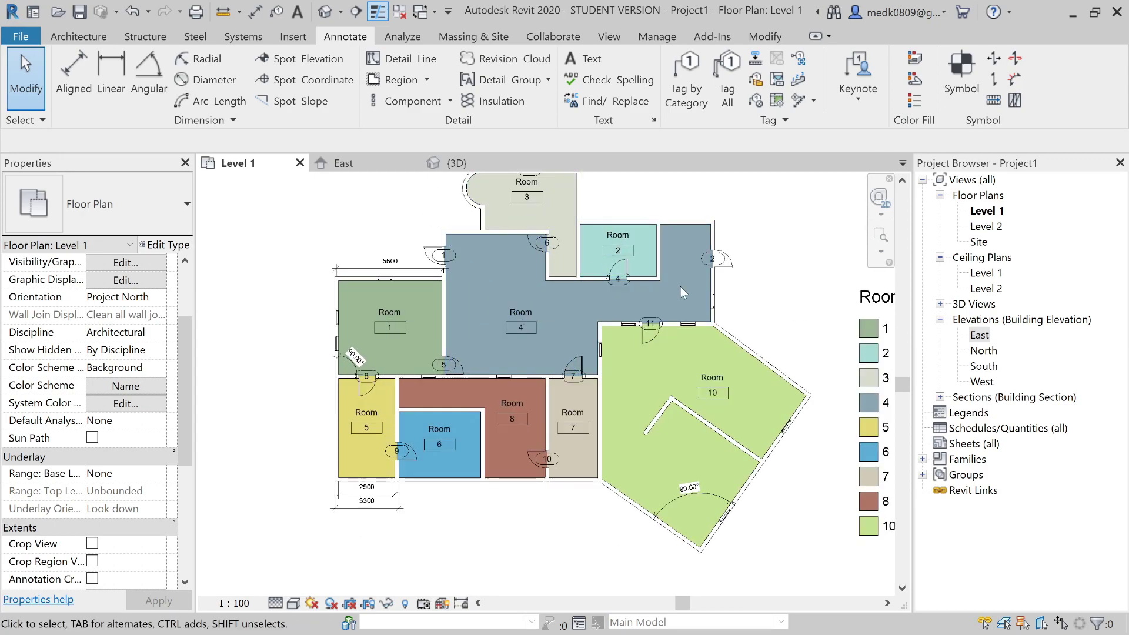
pyautogui.scroll(-2, 679, 287)
pyautogui.moveTo(708, 294); pyautogui.dragTo(600, 293, button='middle')
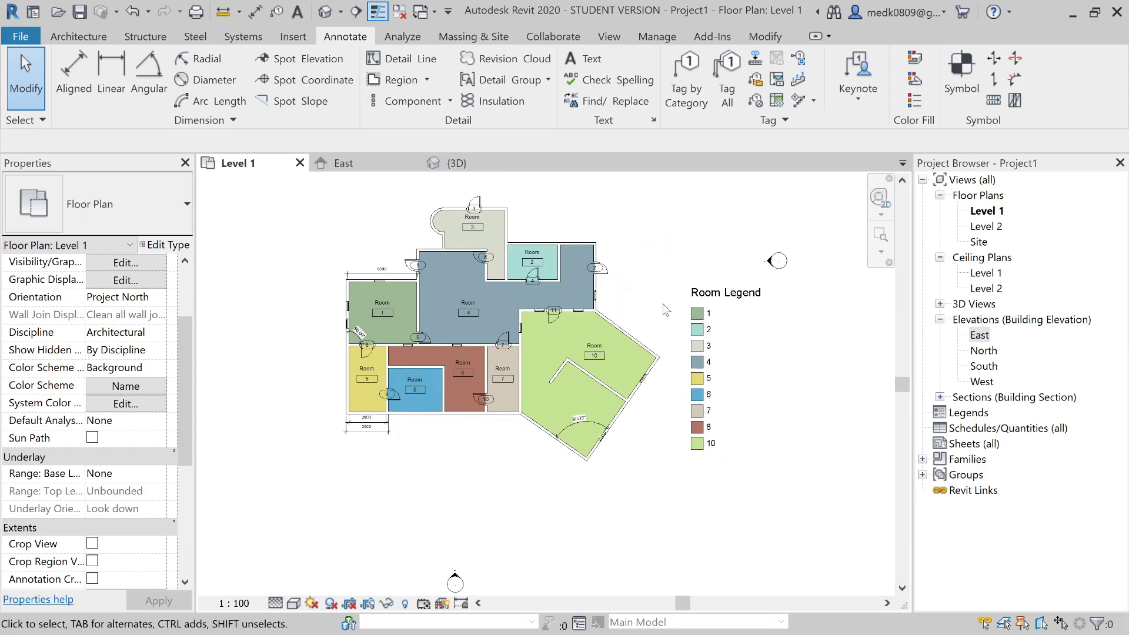
pyautogui.scroll(2, 708, 342)
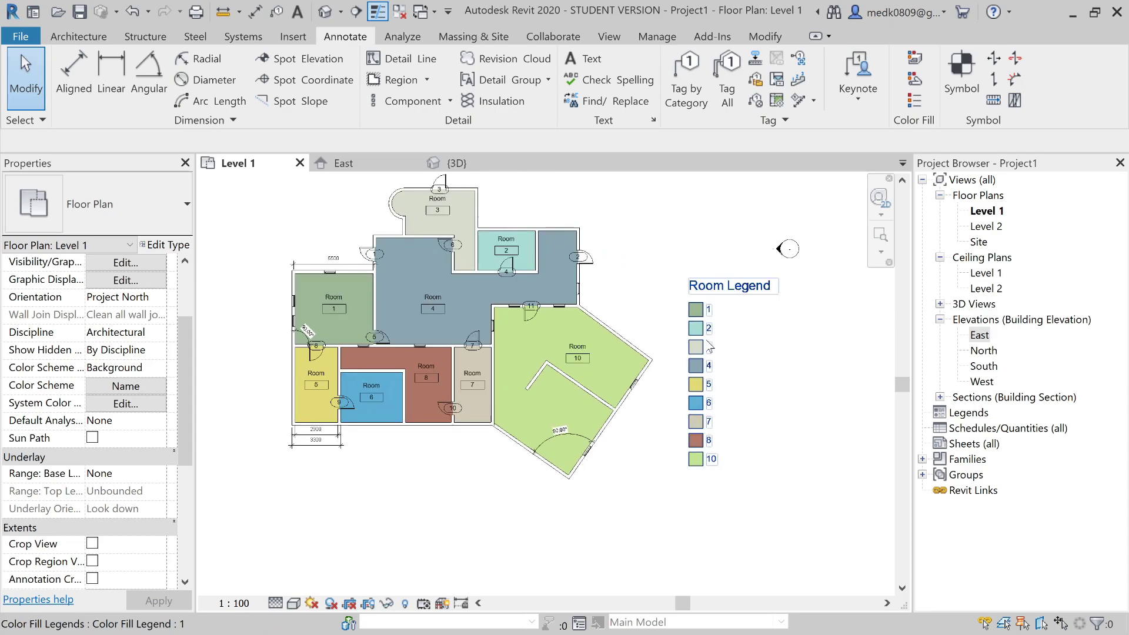
pyautogui.scroll(2, 717, 304)
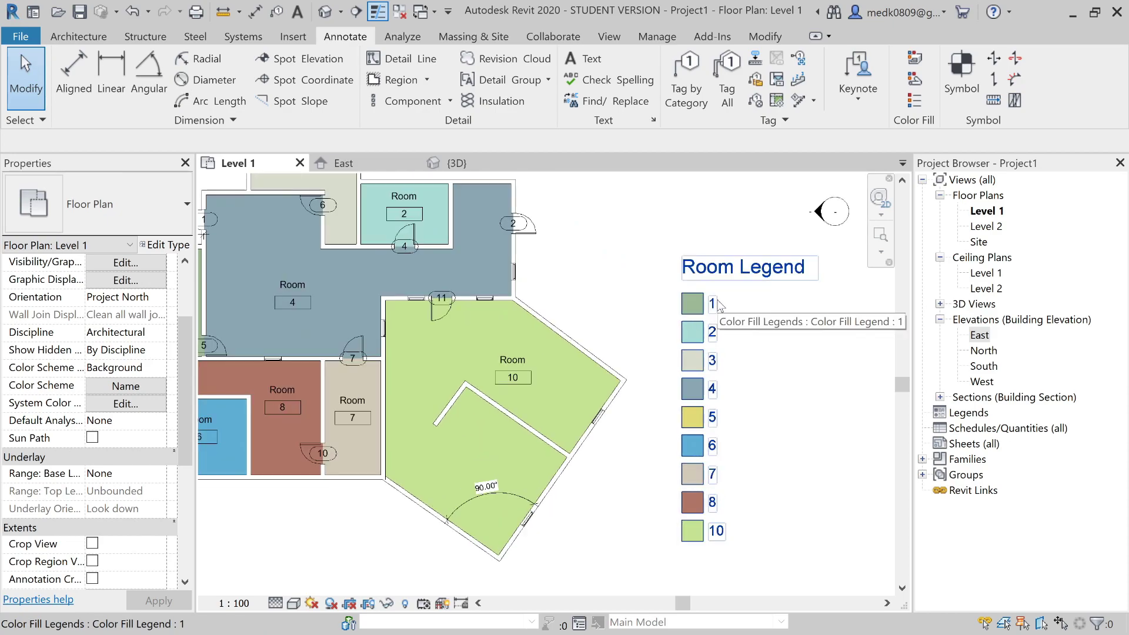
pyautogui.scroll(-2, 717, 305)
pyautogui.moveTo(356, 264); pyautogui.dragTo(458, 313, button='middle')
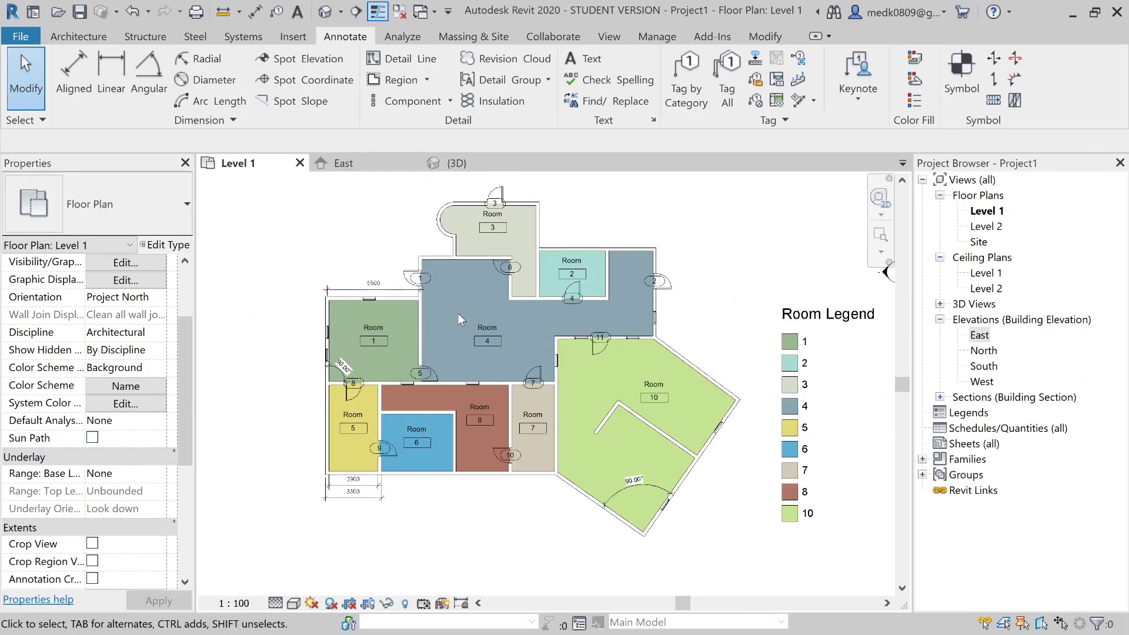
pyautogui.scroll(-1, 457, 313)
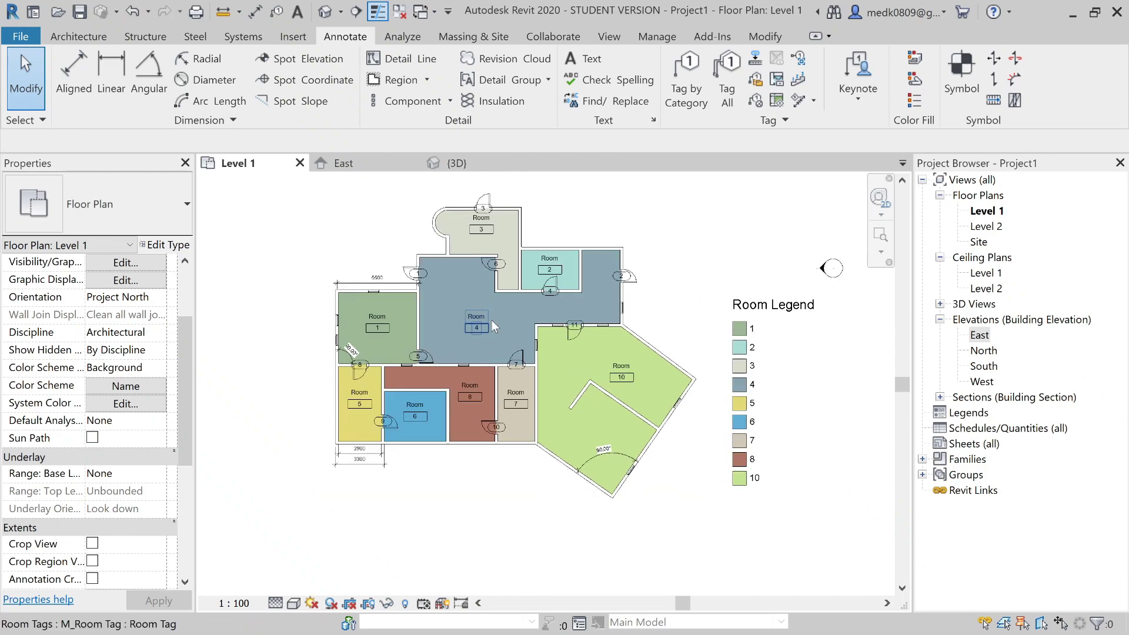
pyautogui.scroll(2, 458, 313)
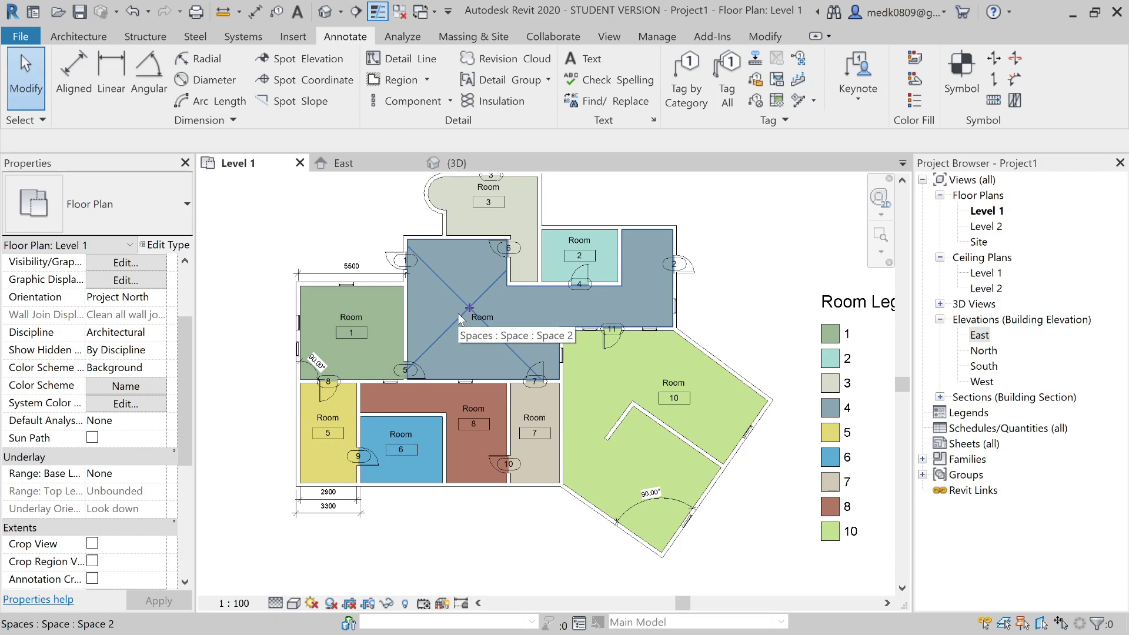
pyautogui.scroll(3, 409, 446)
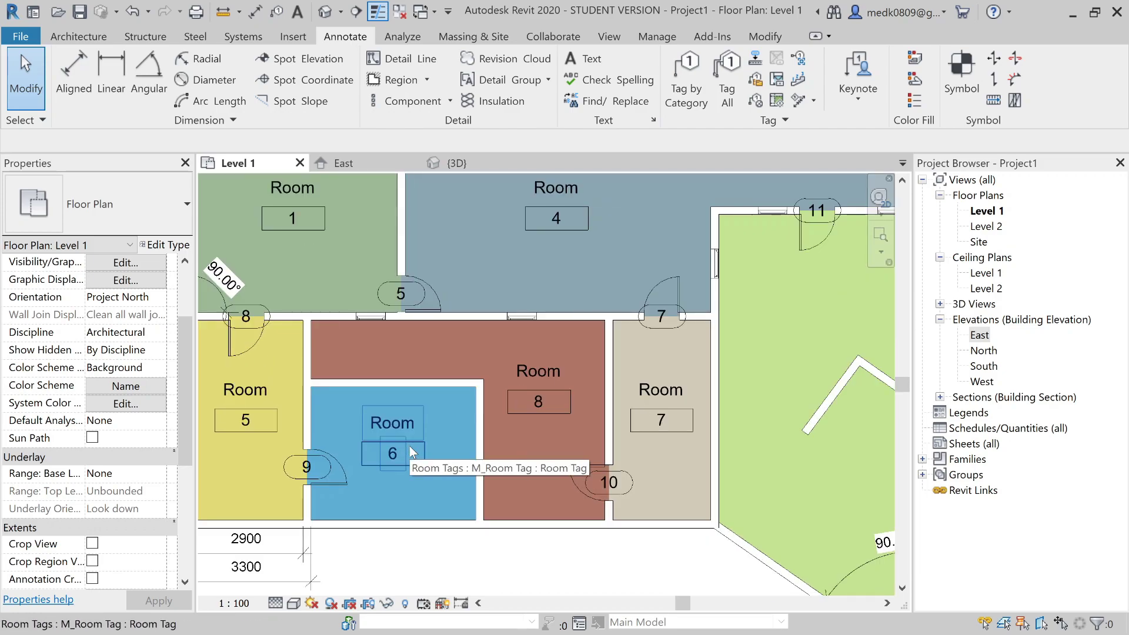
pyautogui.scroll(1, 439, 427)
pyautogui.moveTo(477, 417); pyautogui.dragTo(501, 400, button='middle')
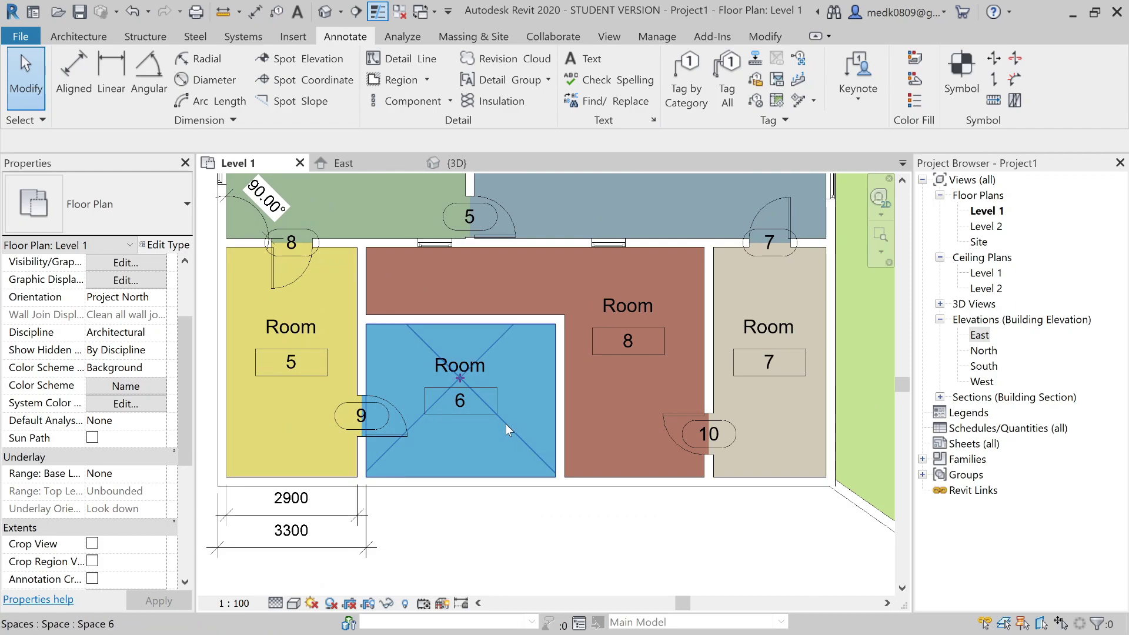
pyautogui.scroll(-2, 506, 424)
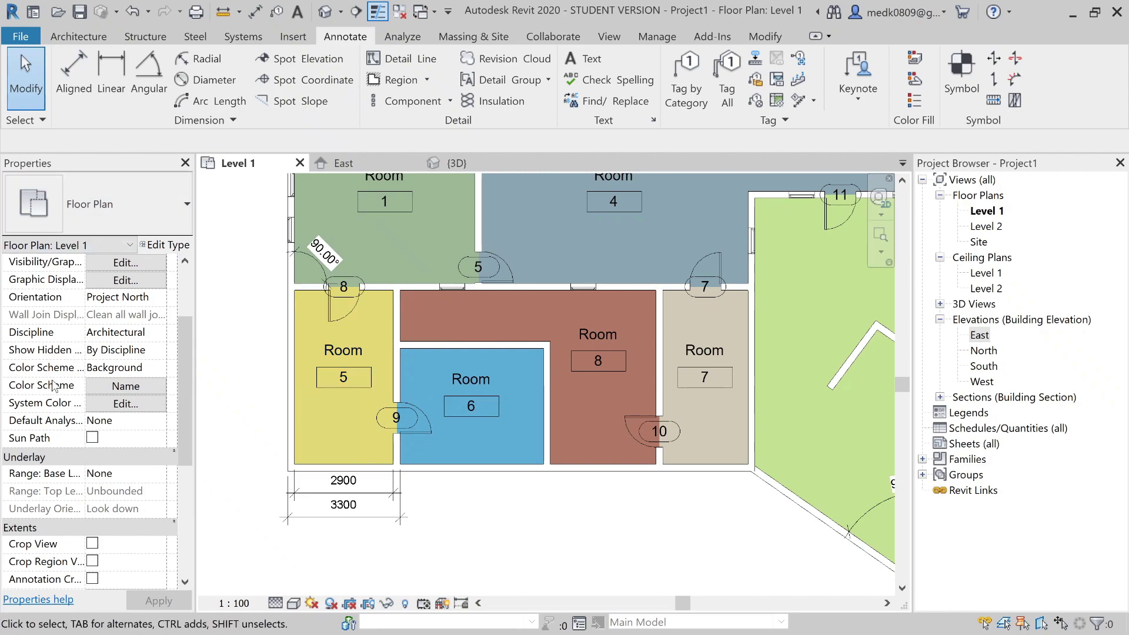
# Step: Change the color of room number 6 in the color scheme to the basic Green (0, 255, 0) and apply it
pyautogui.click(125, 386)
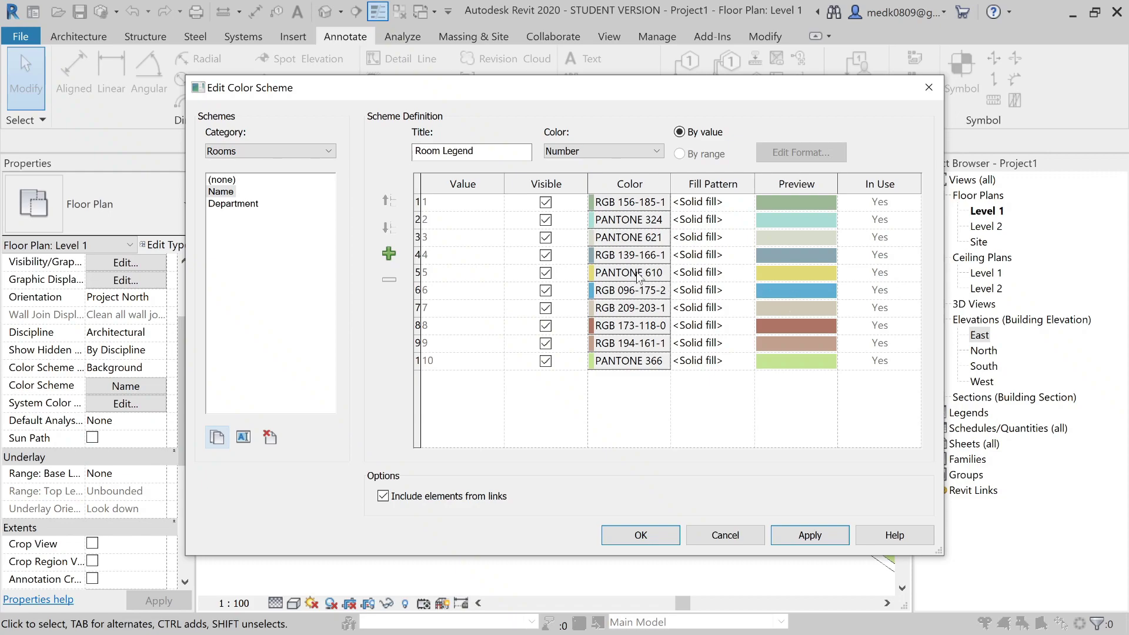
pyautogui.click(642, 291)
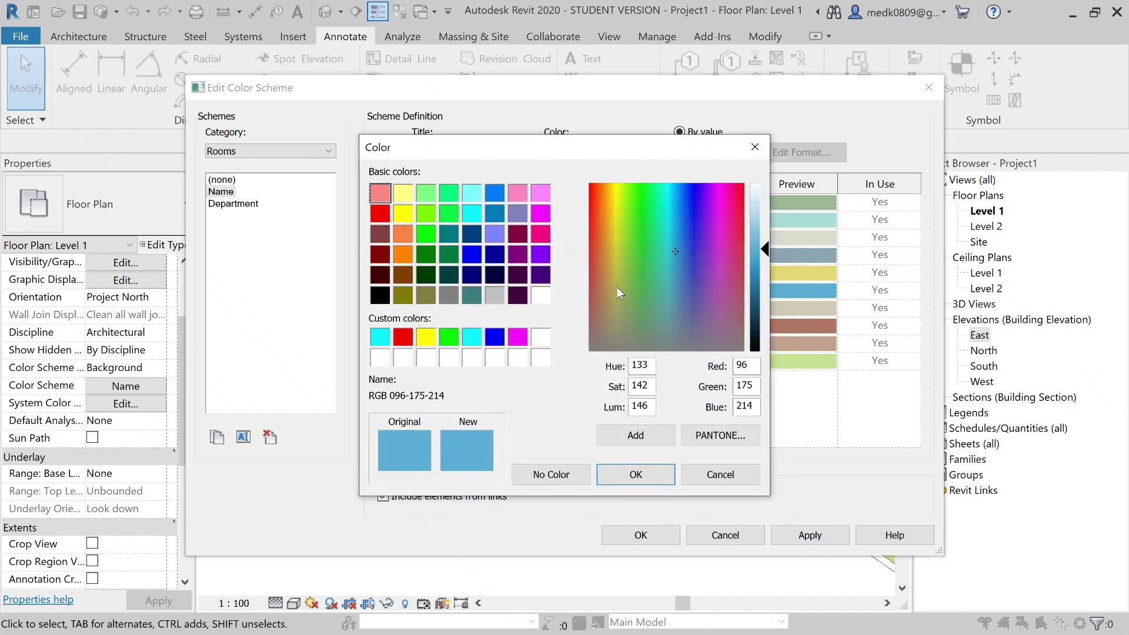
pyautogui.click(425, 232)
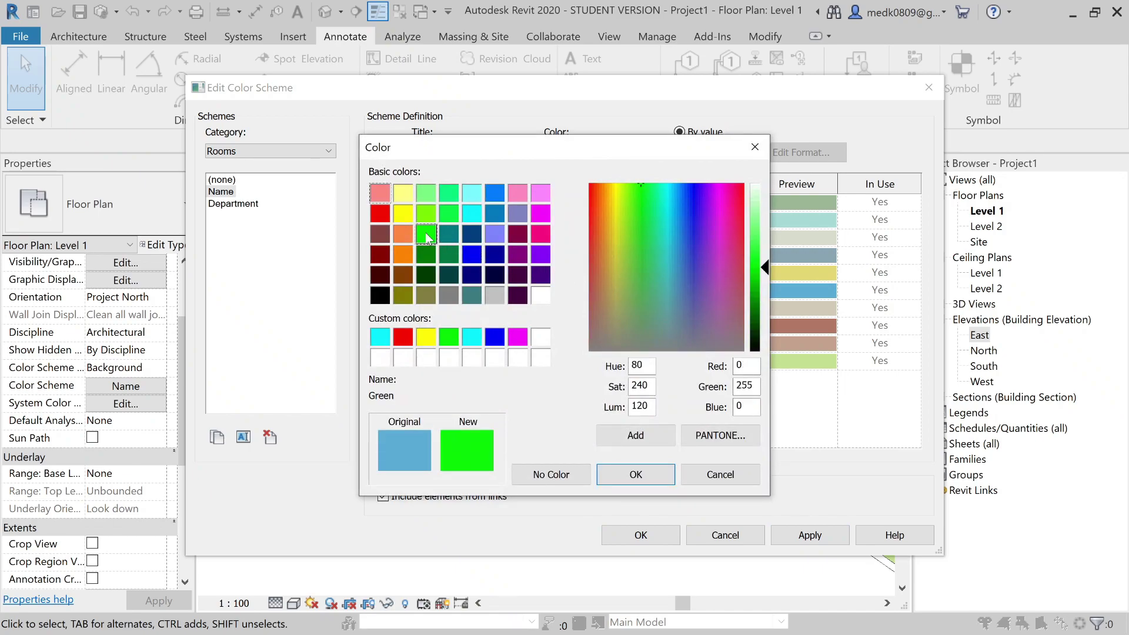
pyautogui.click(622, 476)
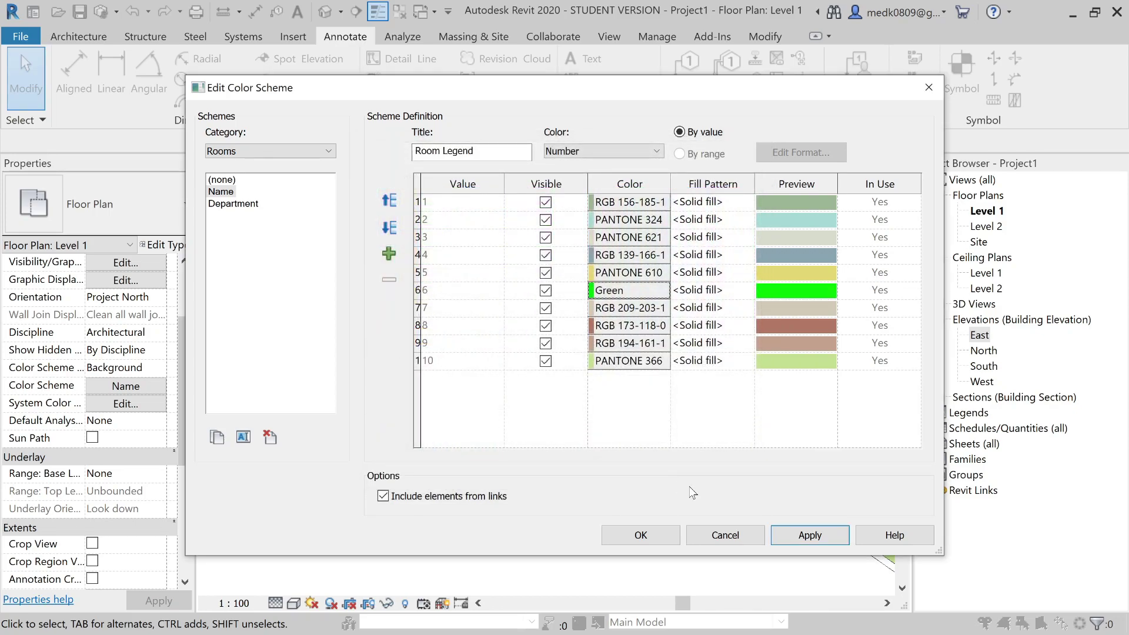
pyautogui.click(811, 536)
pyautogui.click(641, 535)
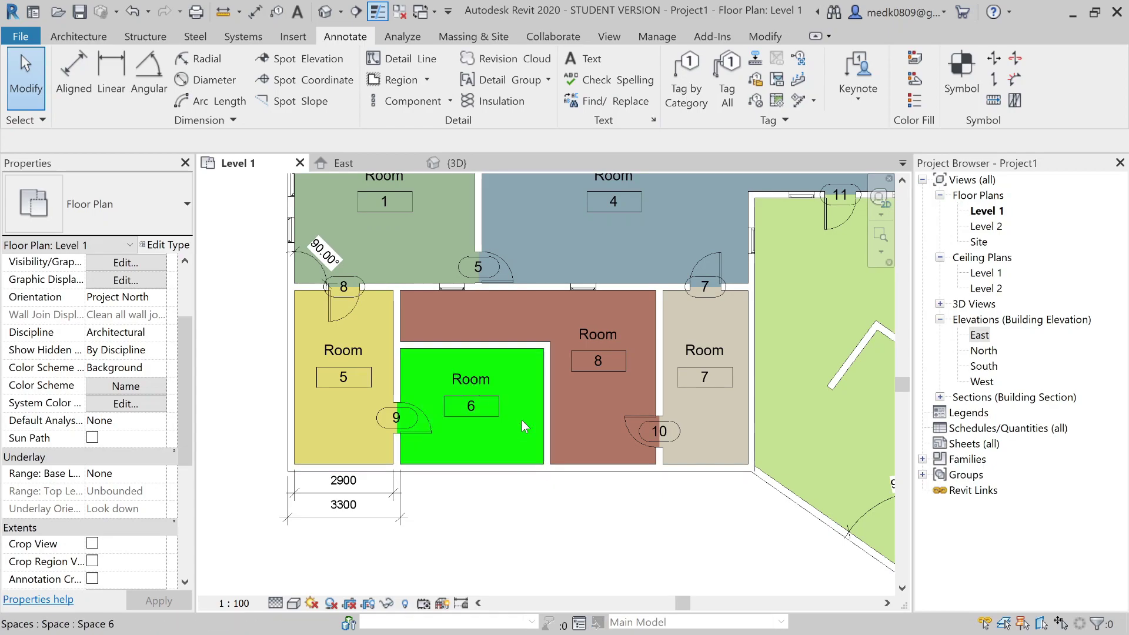
pyautogui.scroll(3, 499, 393)
pyautogui.scroll(-5, 499, 394)
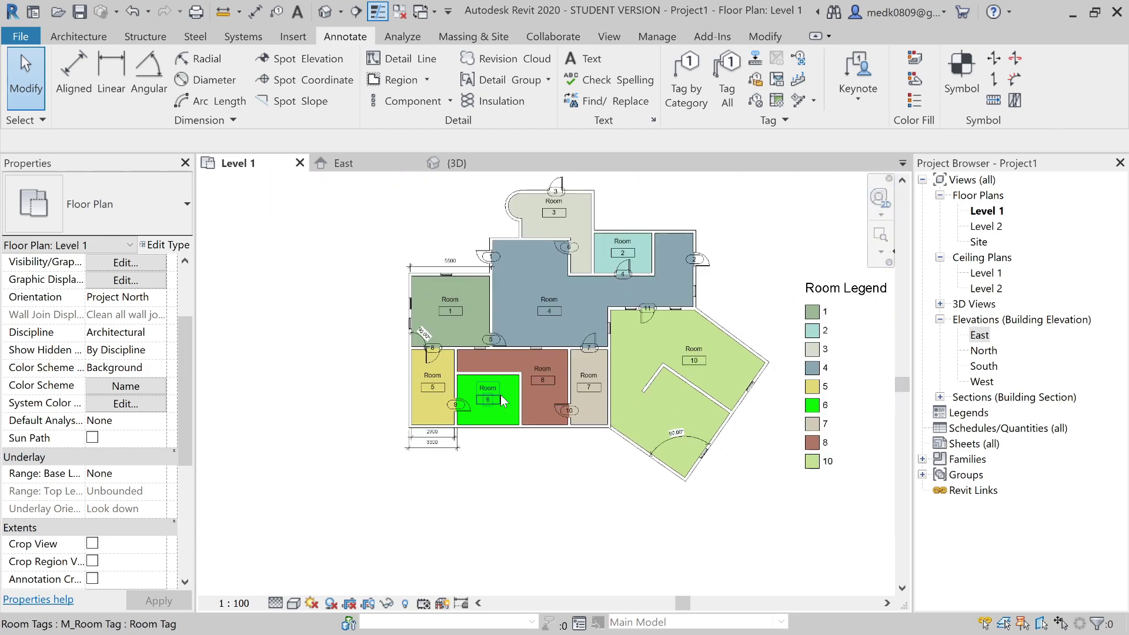
pyautogui.scroll(3, 499, 394)
pyautogui.scroll(-2, 732, 334)
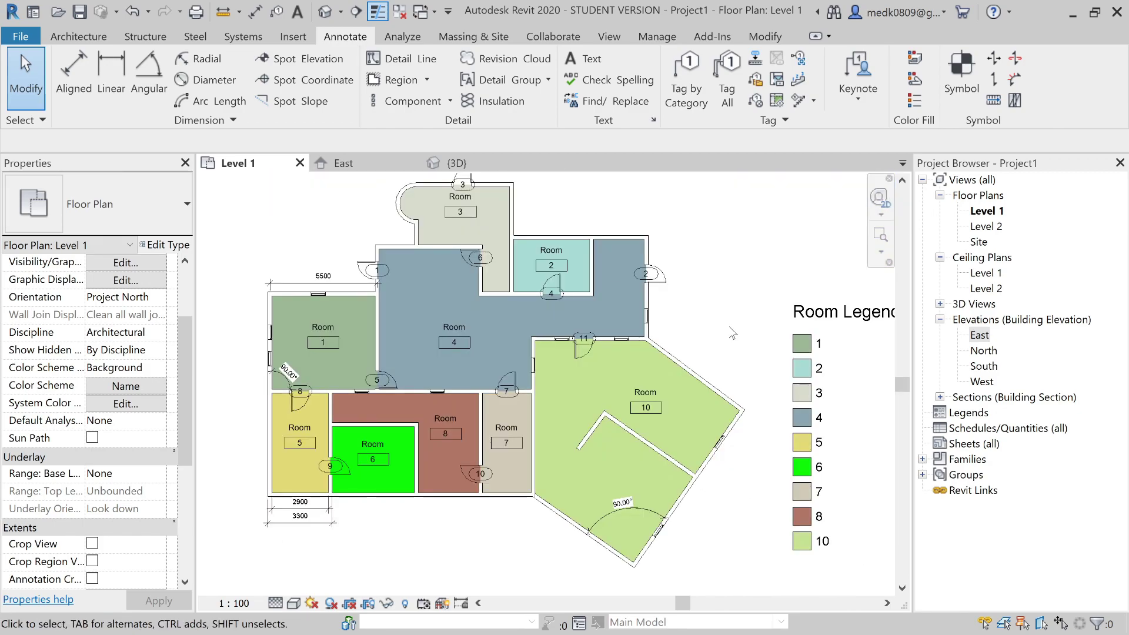